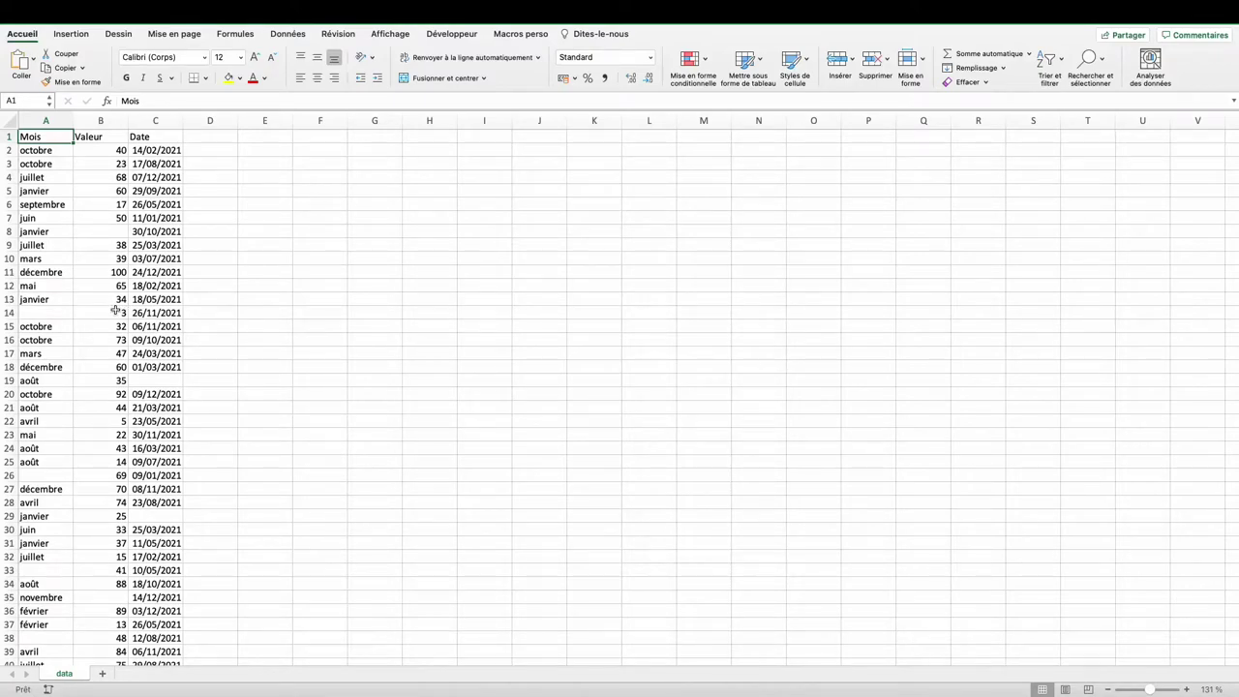
Select the data, then run Séparer from Macros perso to reach the 12-sheet confirmation.
key(ctrl+a)
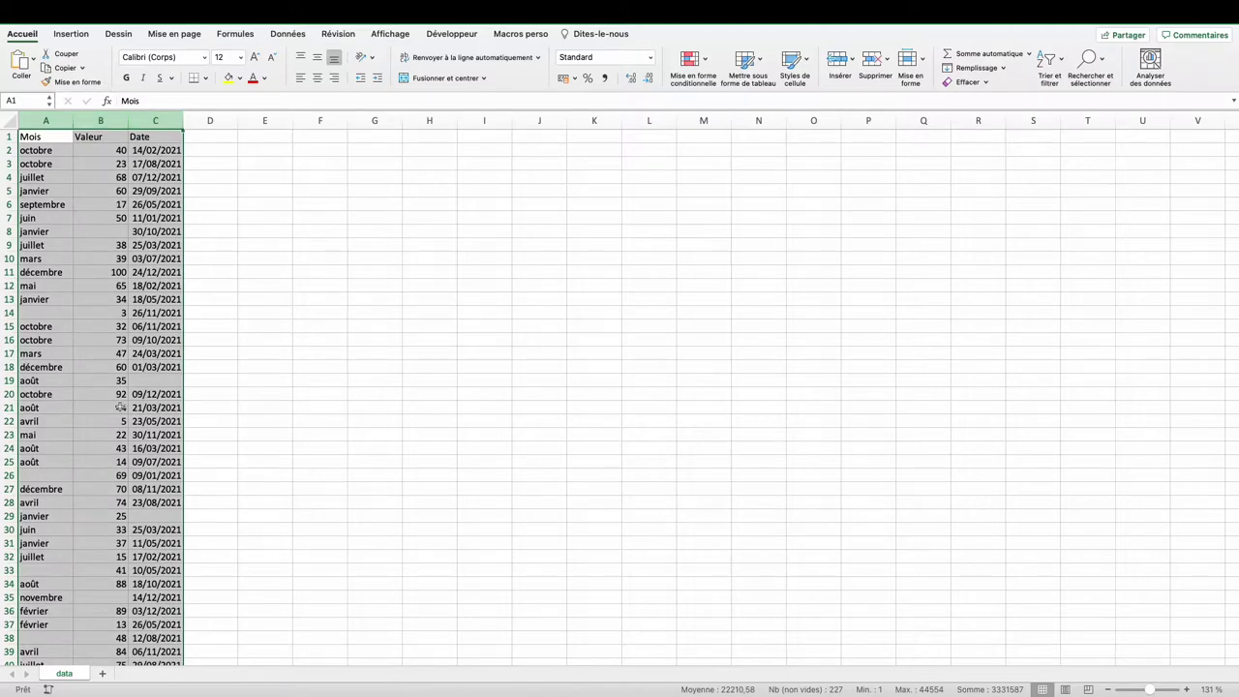
key(ctrl+space)
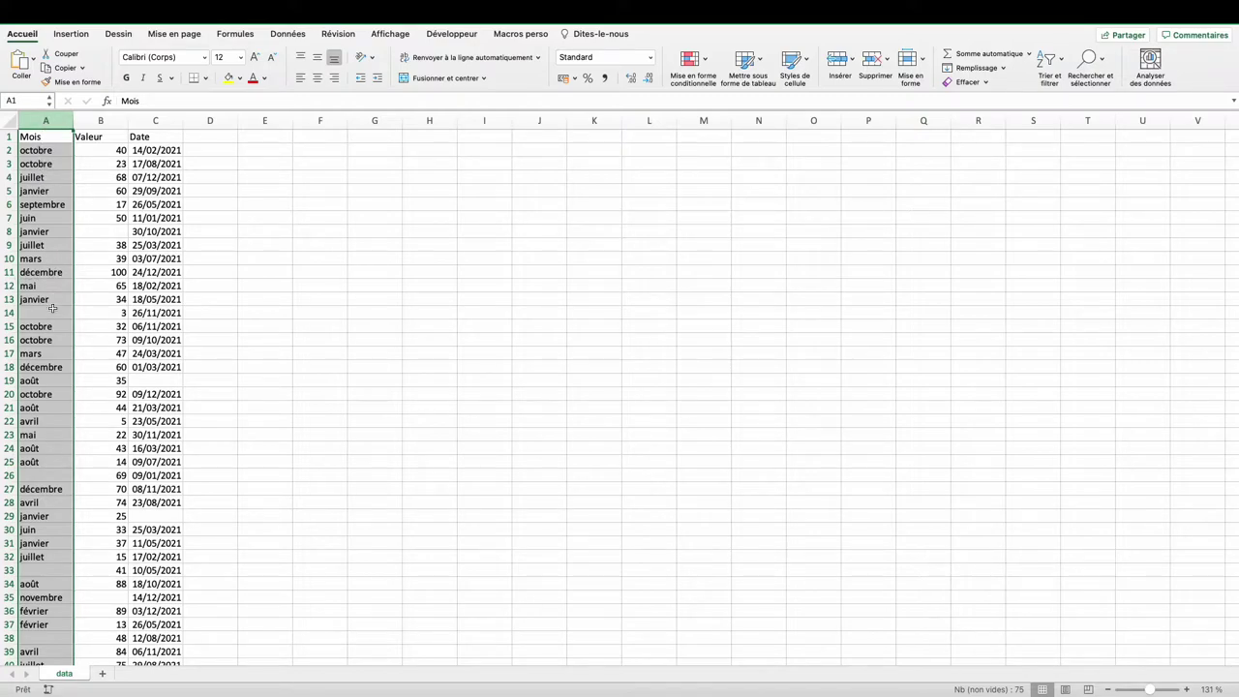
click(92, 310)
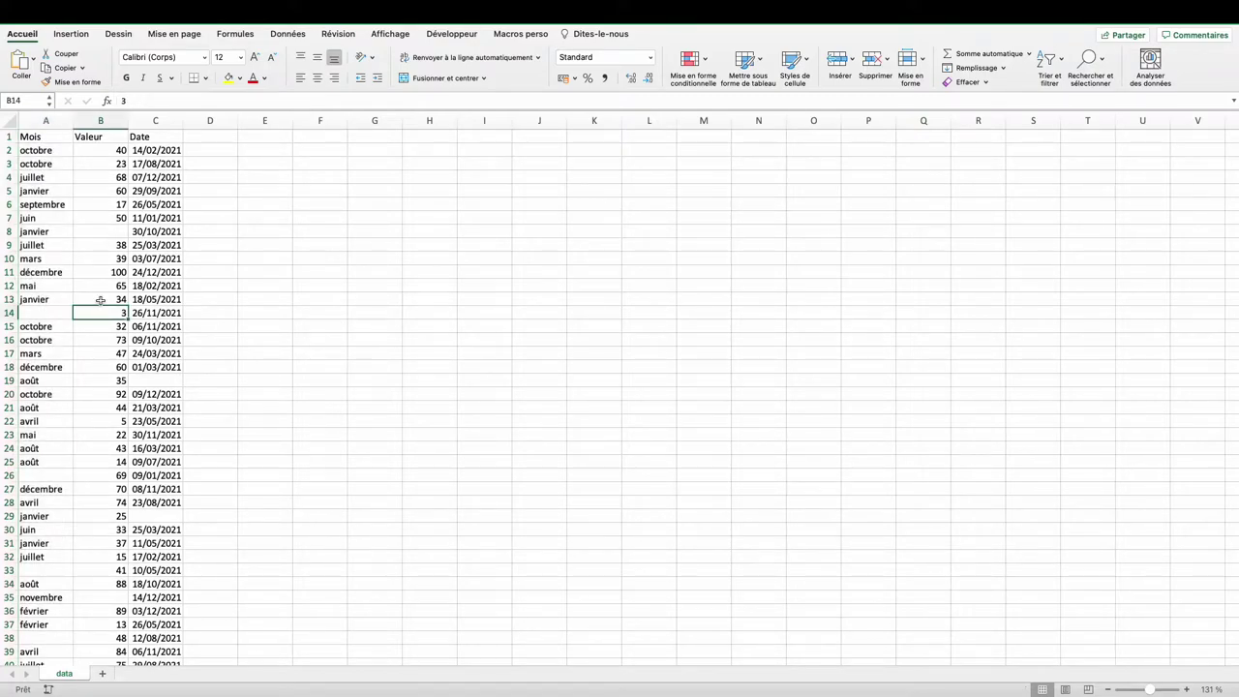
click(523, 33)
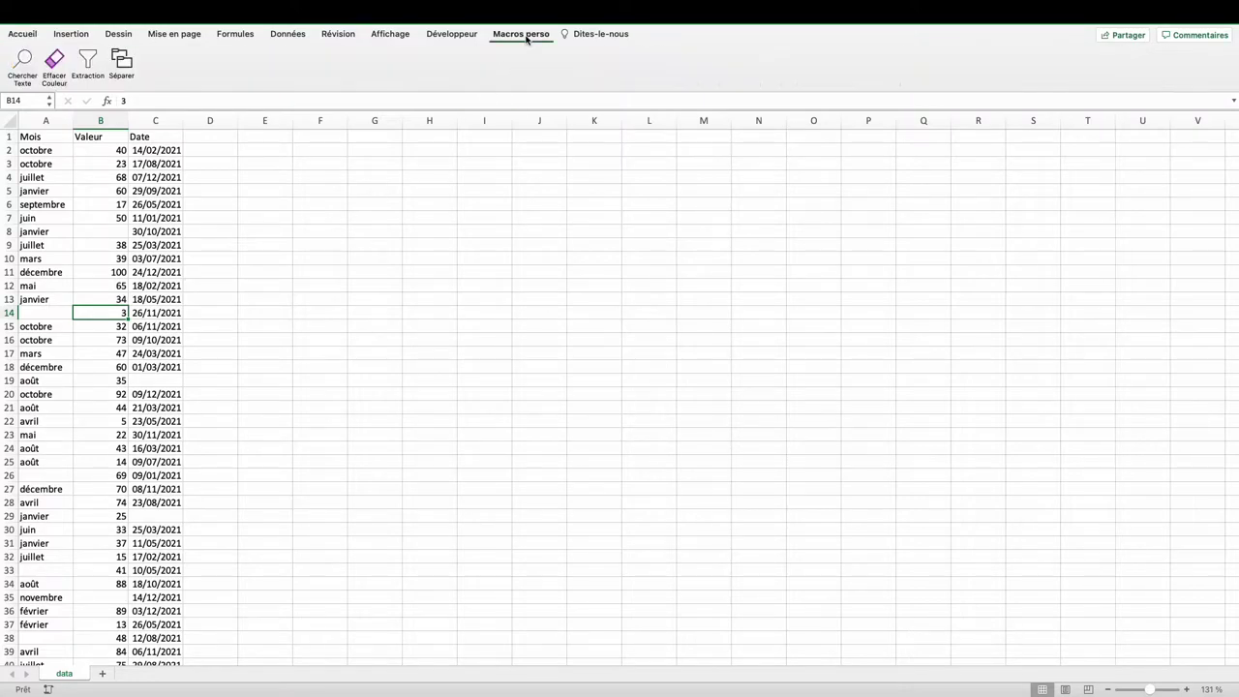
click(121, 63)
drag(575, 229, 683, 229)
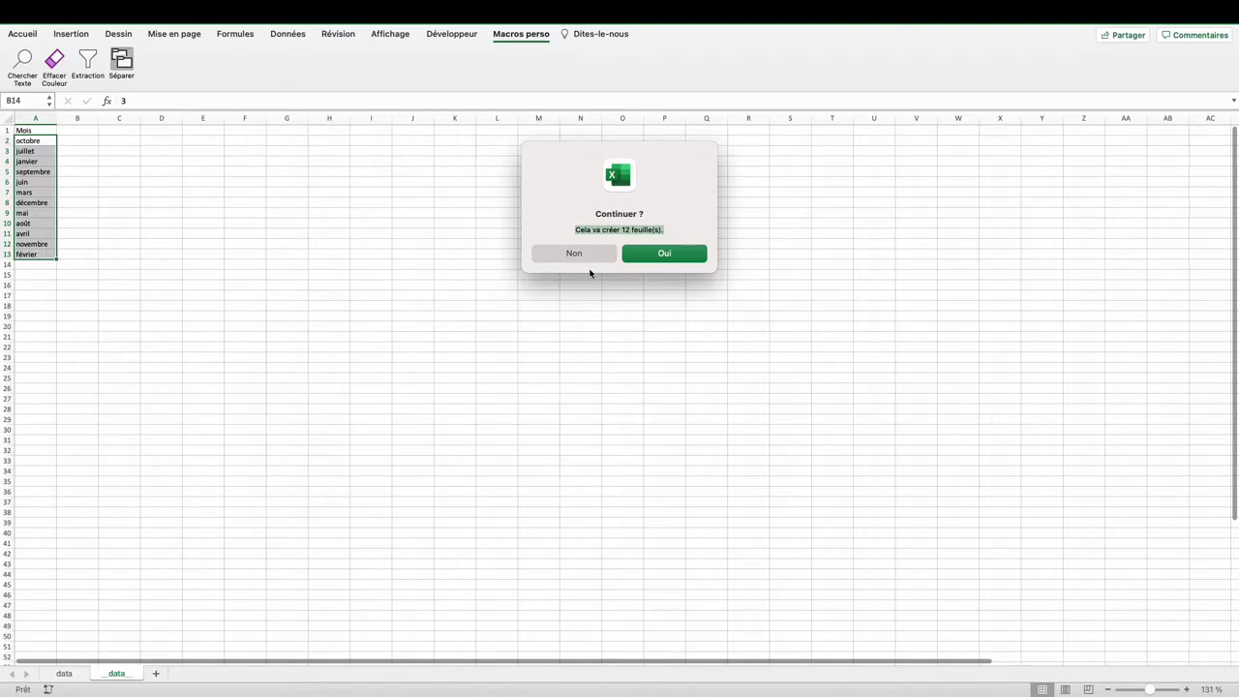
Confirm creating the 12 month sheets, then inspect the février, novembre and avril sheets.
click(649, 256)
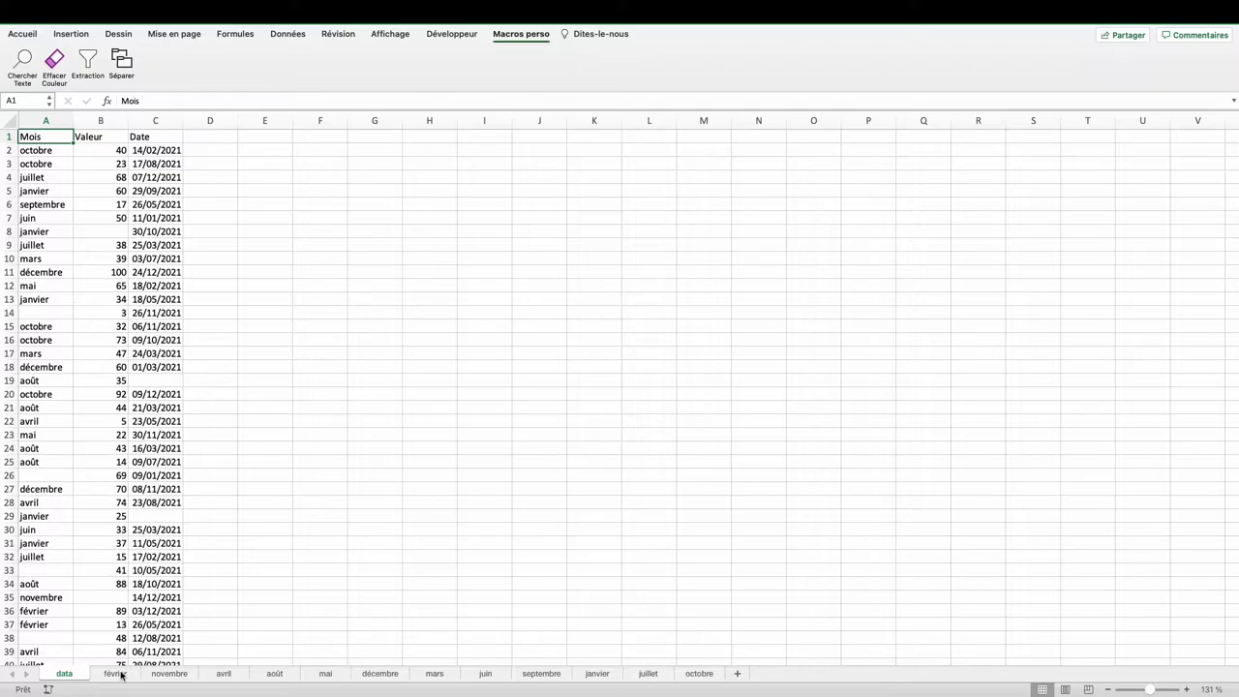
click(114, 672)
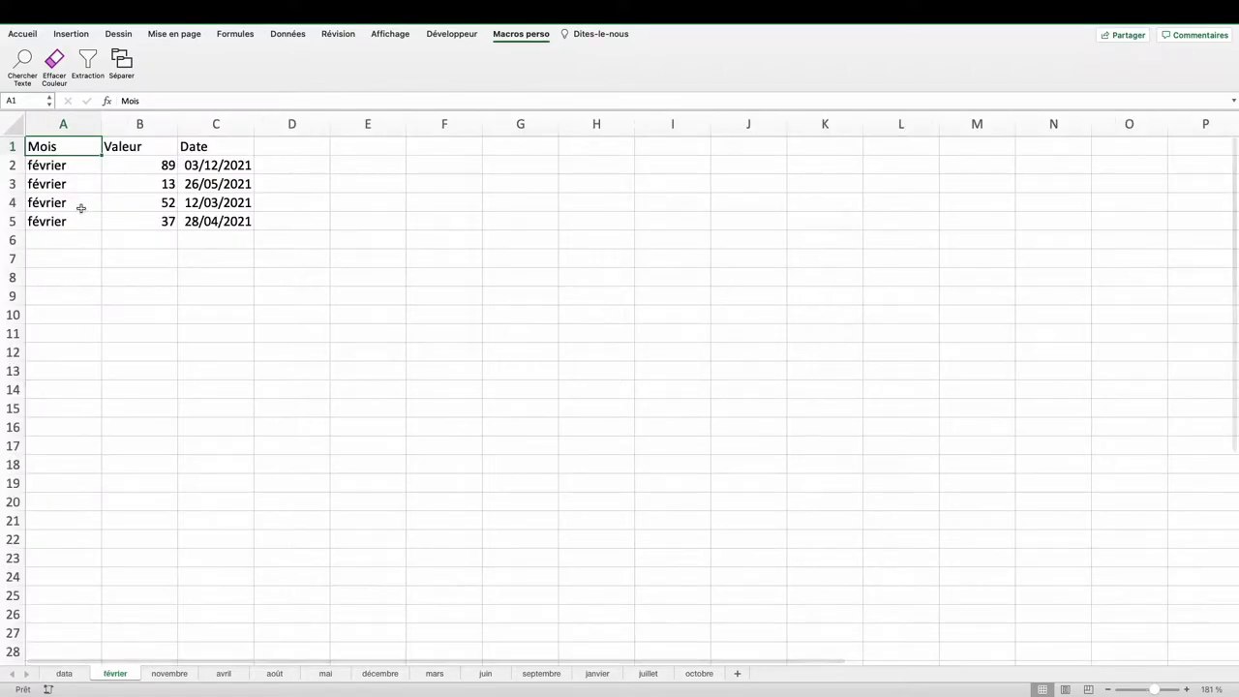
click(172, 675)
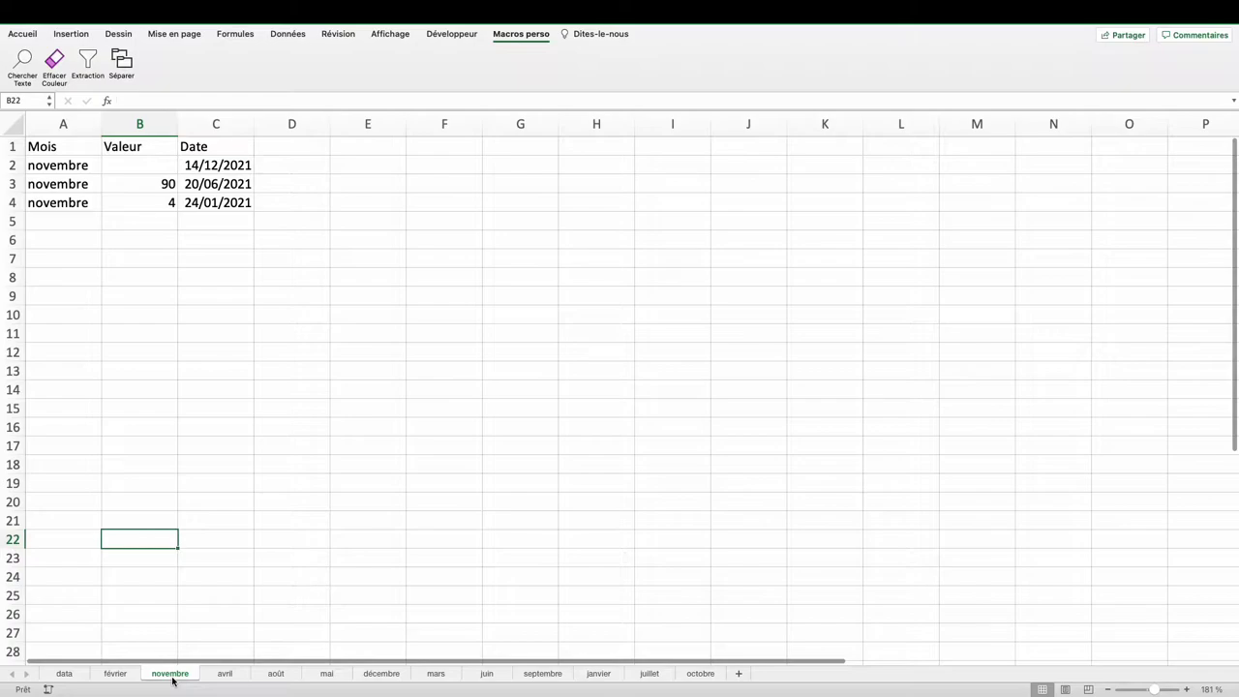
click(223, 673)
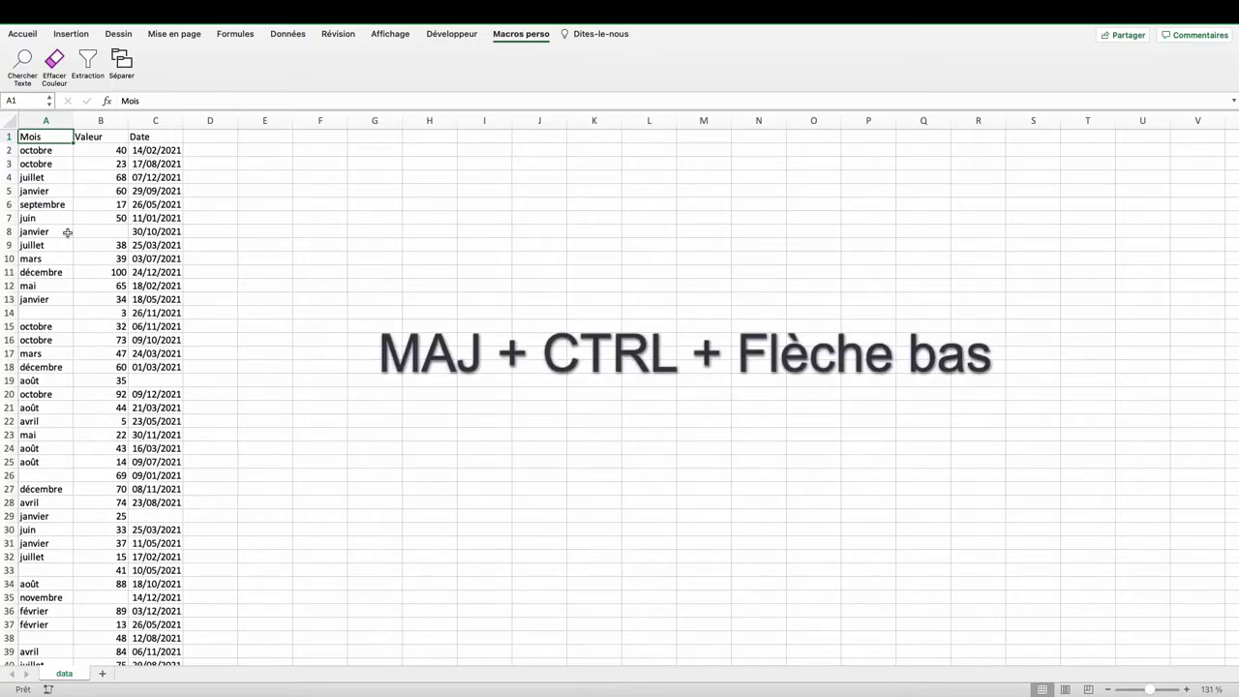
Select Mois down to the first blank, then select the whole current region (Zone active) from A1.
key(ctrl+shift+Down)
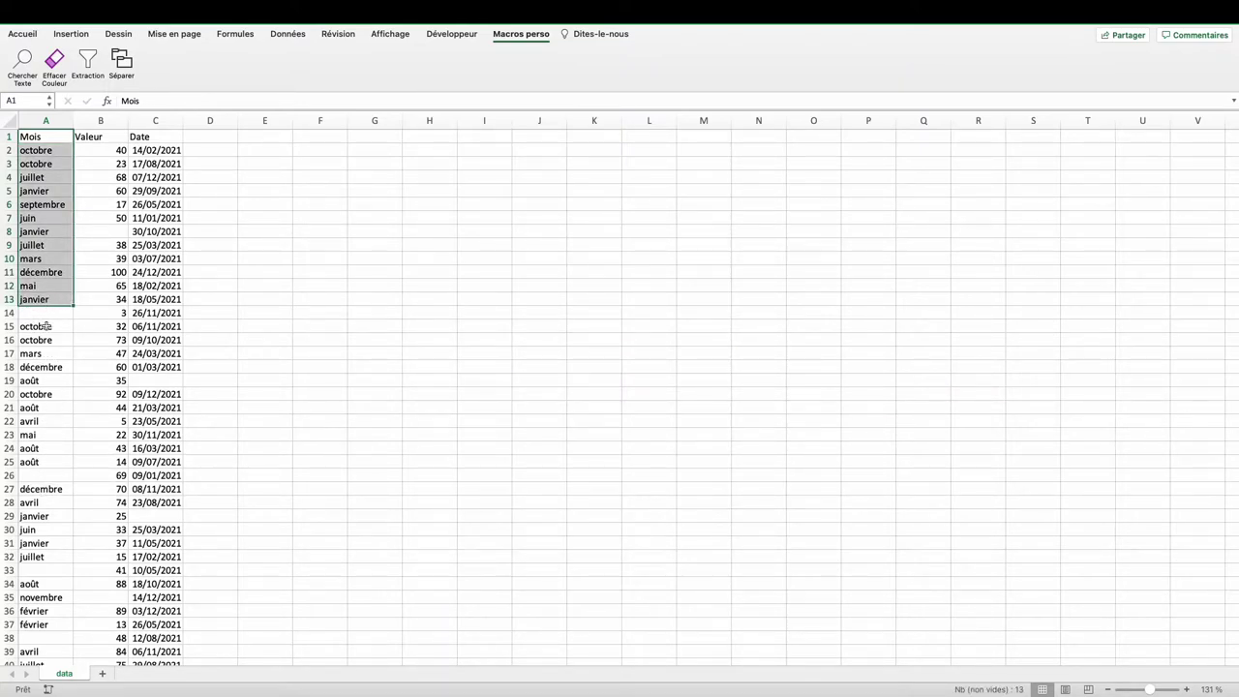
click(40, 136)
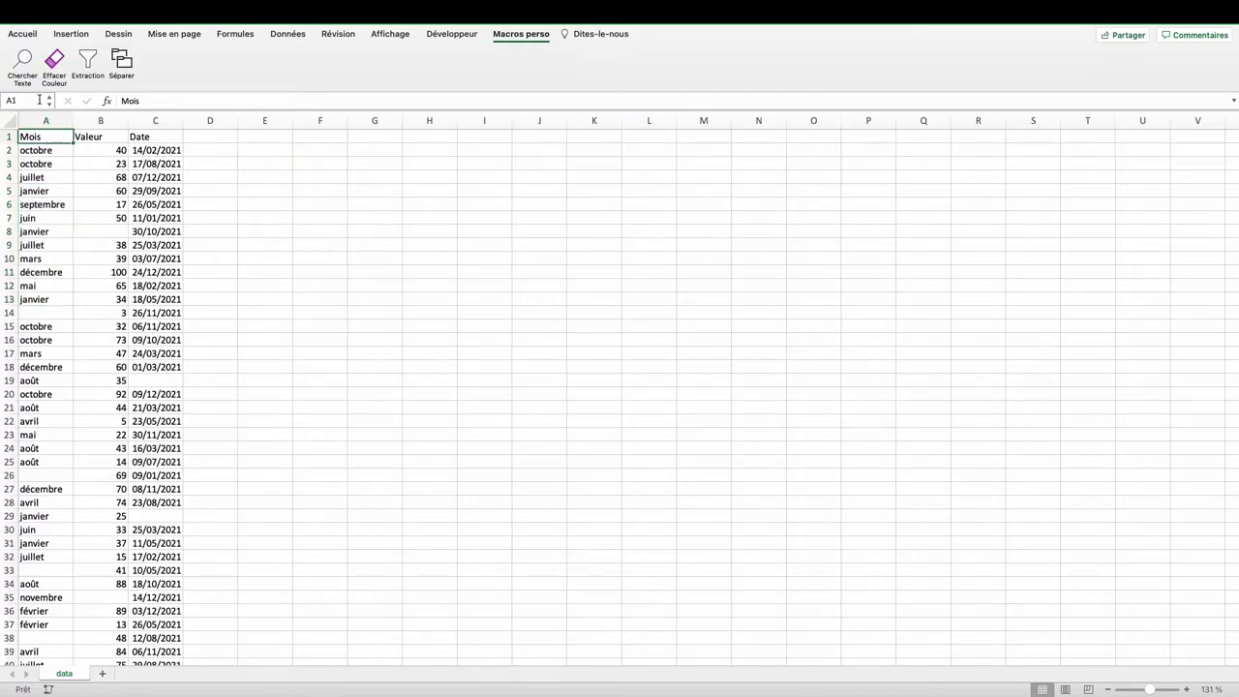
click(29, 37)
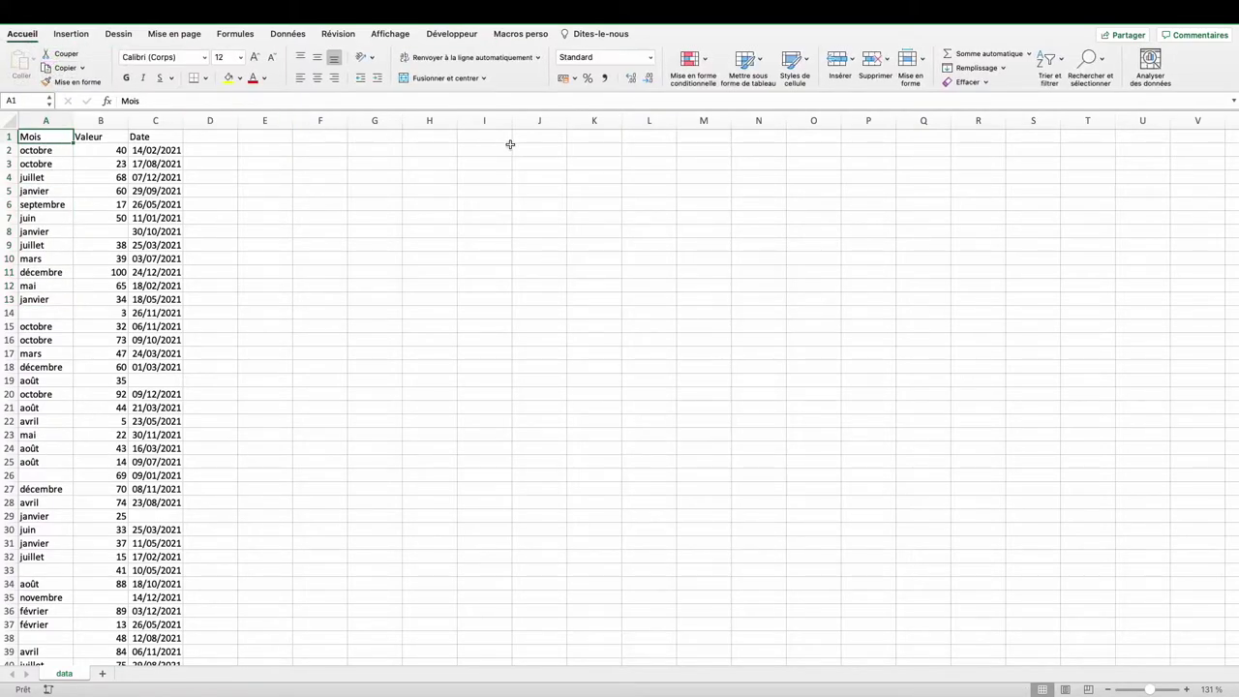
click(1090, 62)
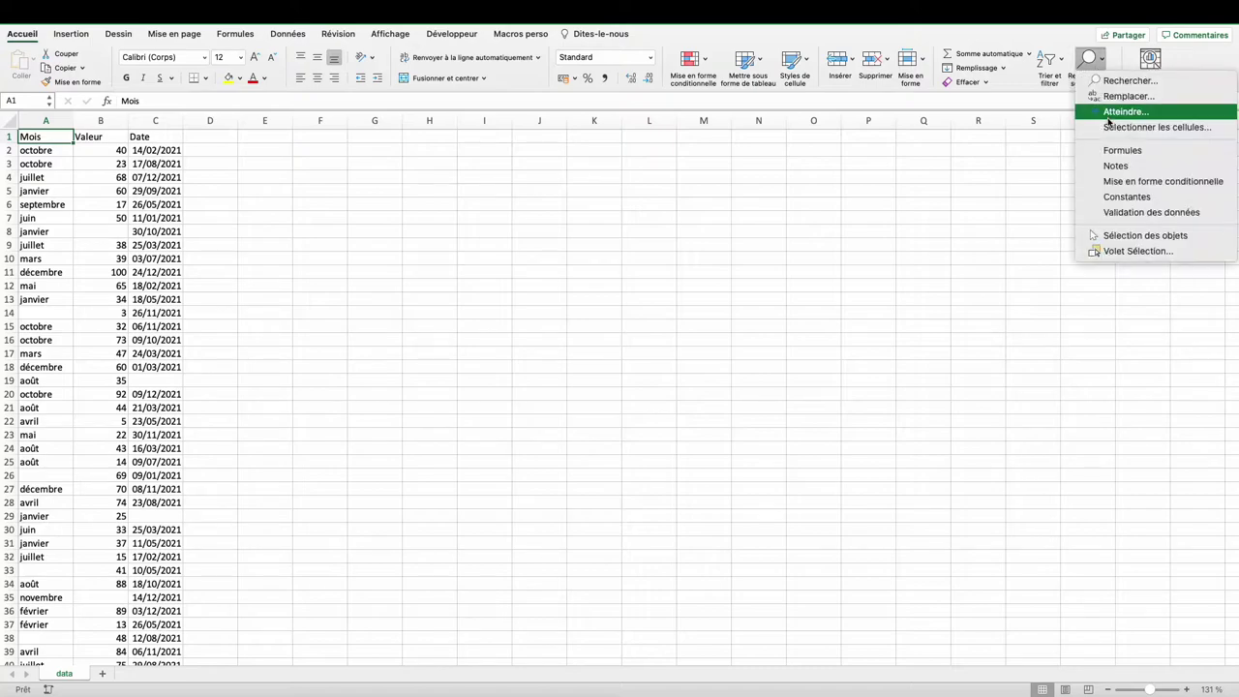
click(1107, 129)
click(529, 221)
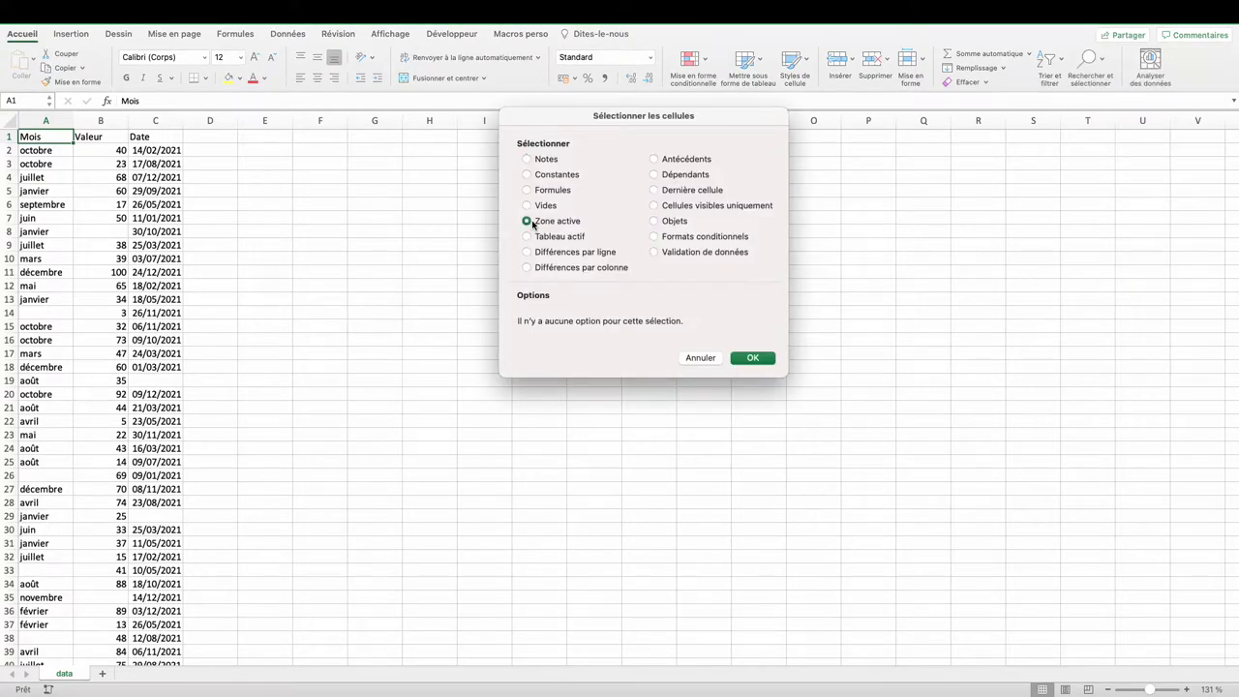
click(762, 359)
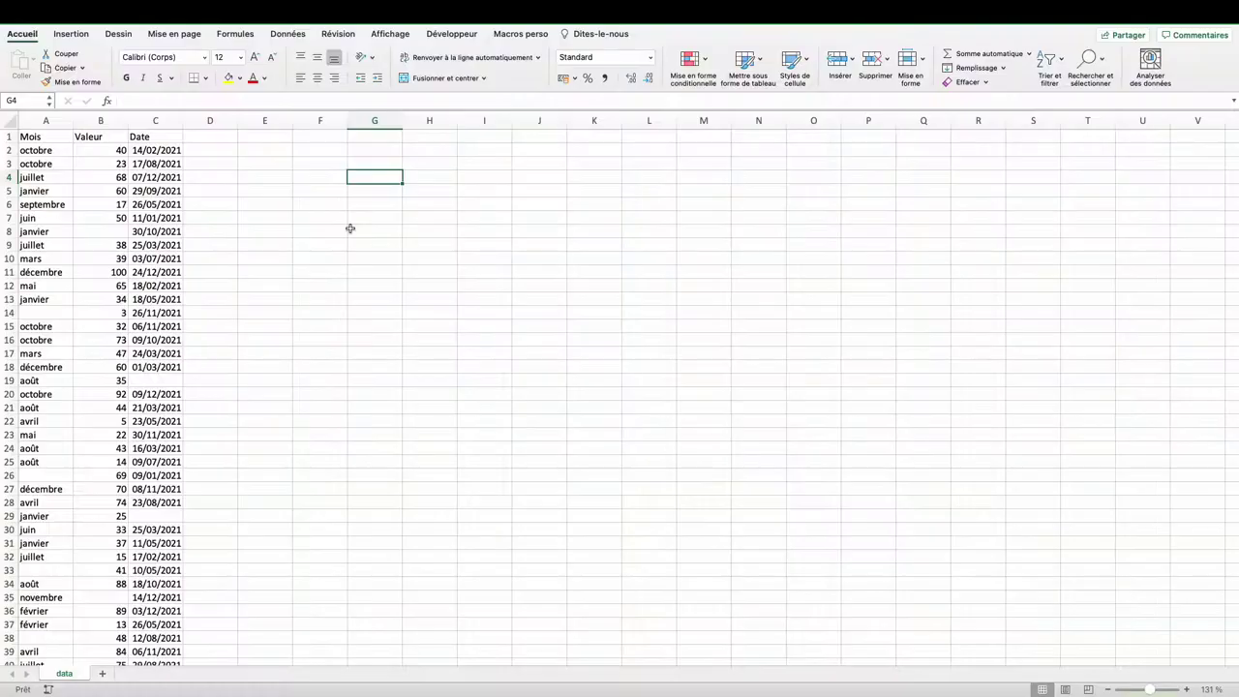
text(M)
text(ois)
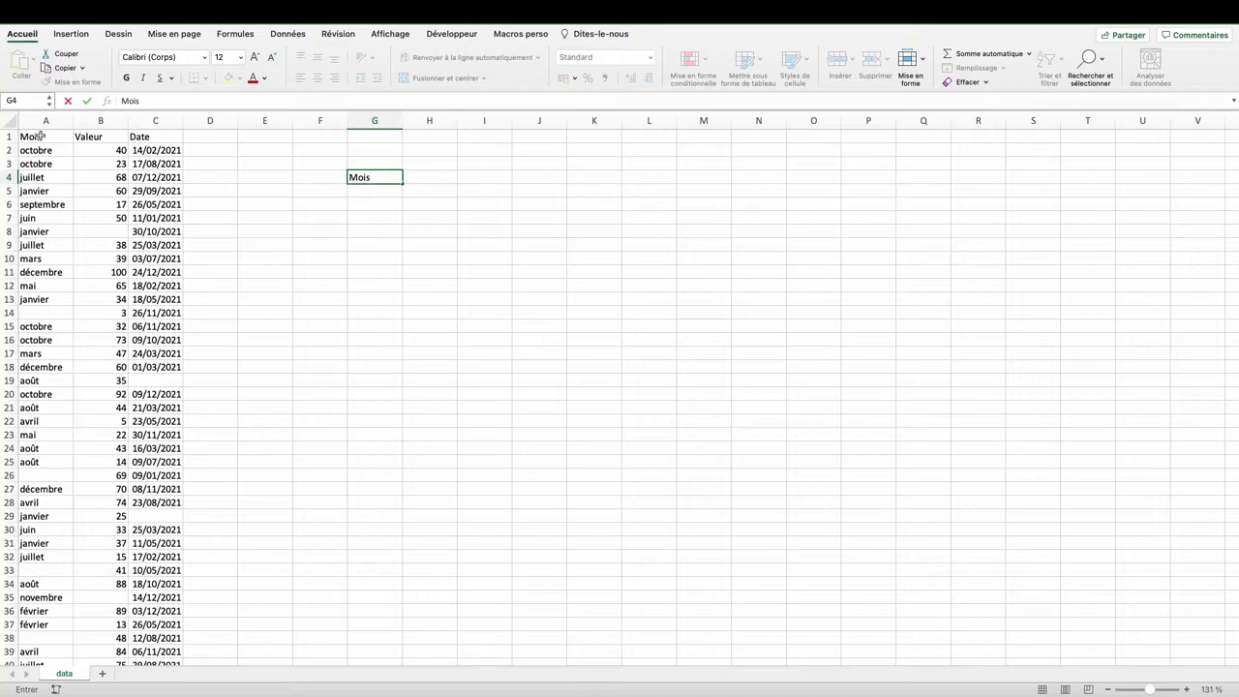
click(101, 193)
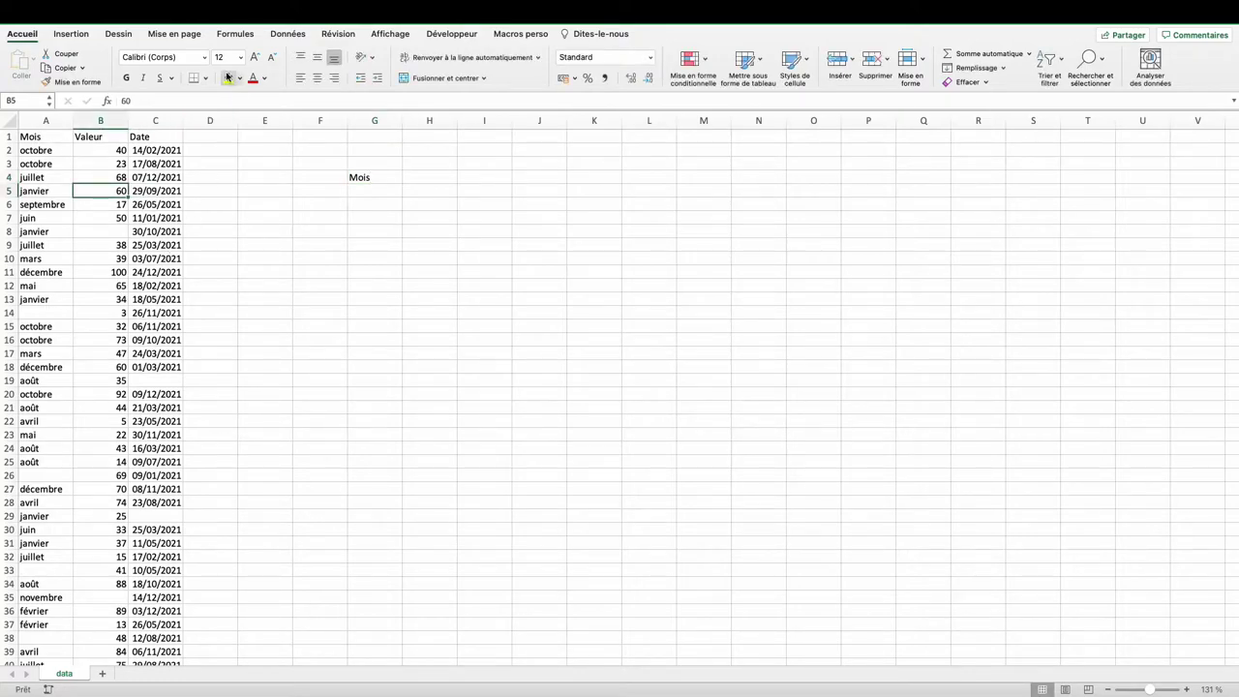
click(287, 35)
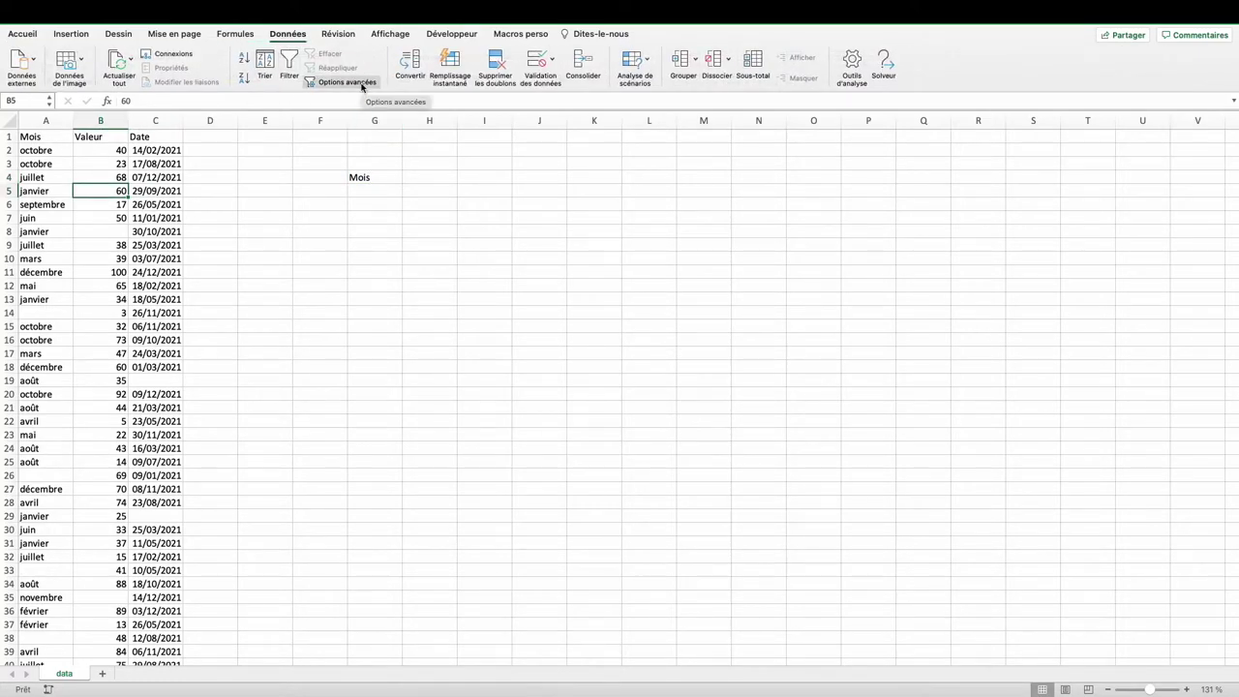
click(342, 84)
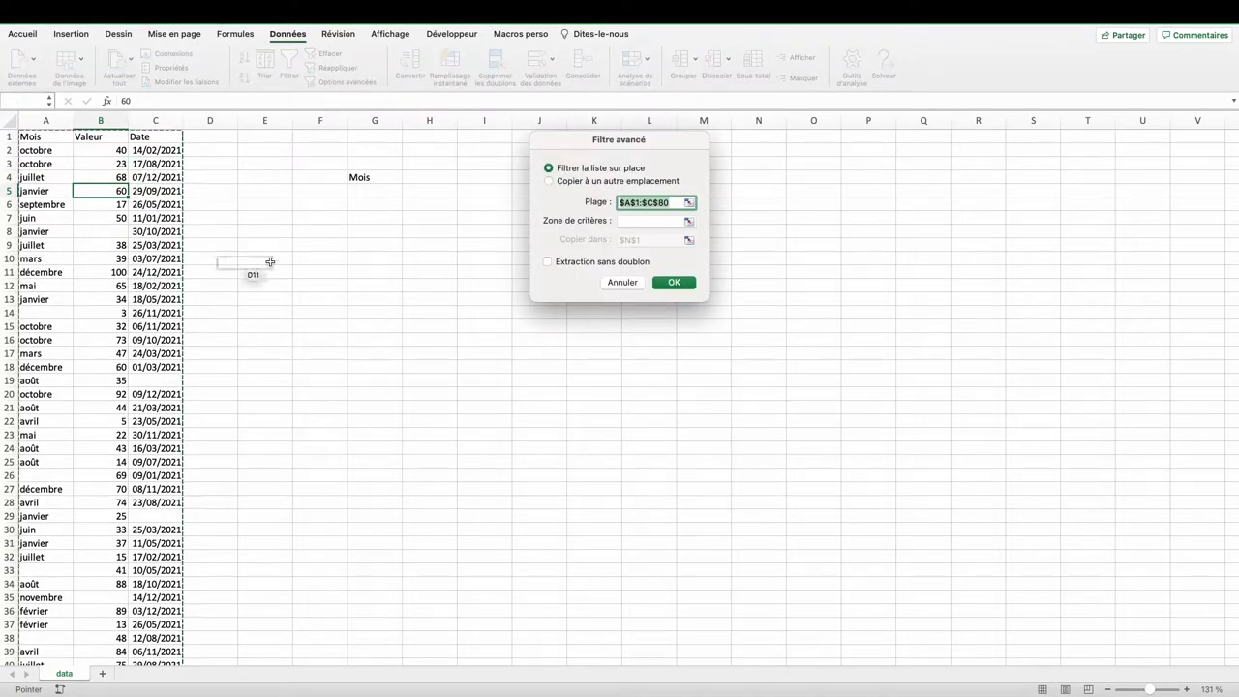
click(551, 181)
click(639, 239)
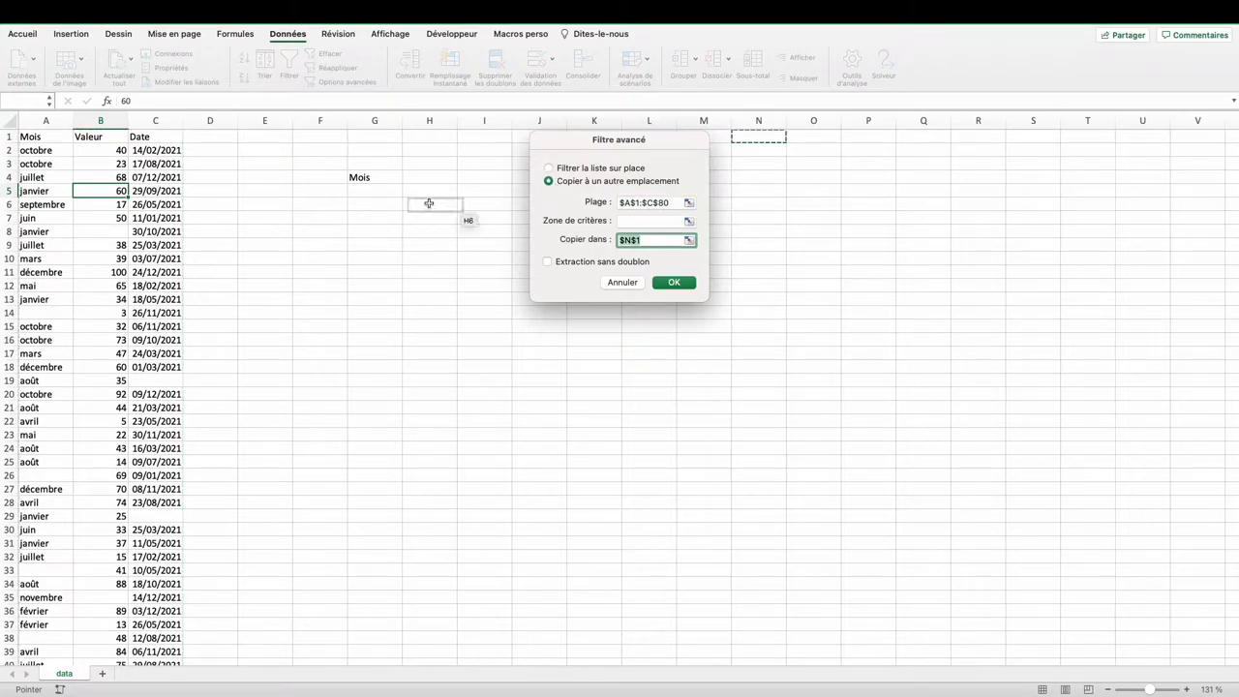
click(376, 177)
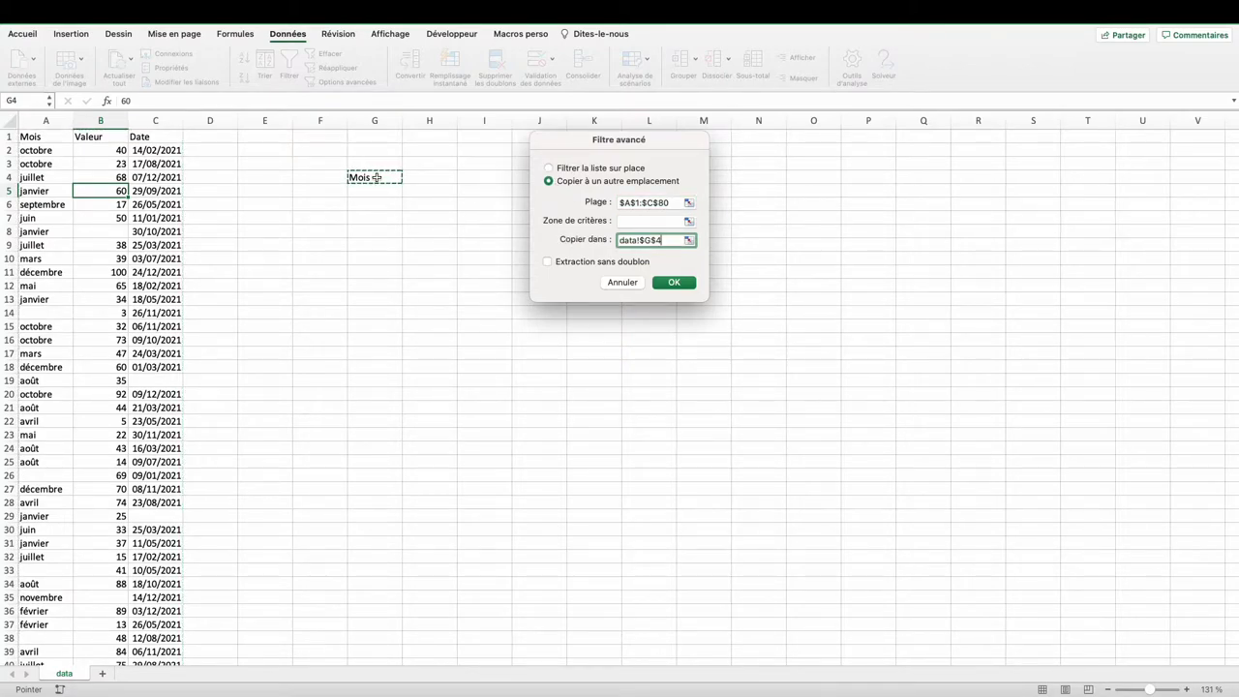
click(548, 261)
click(674, 283)
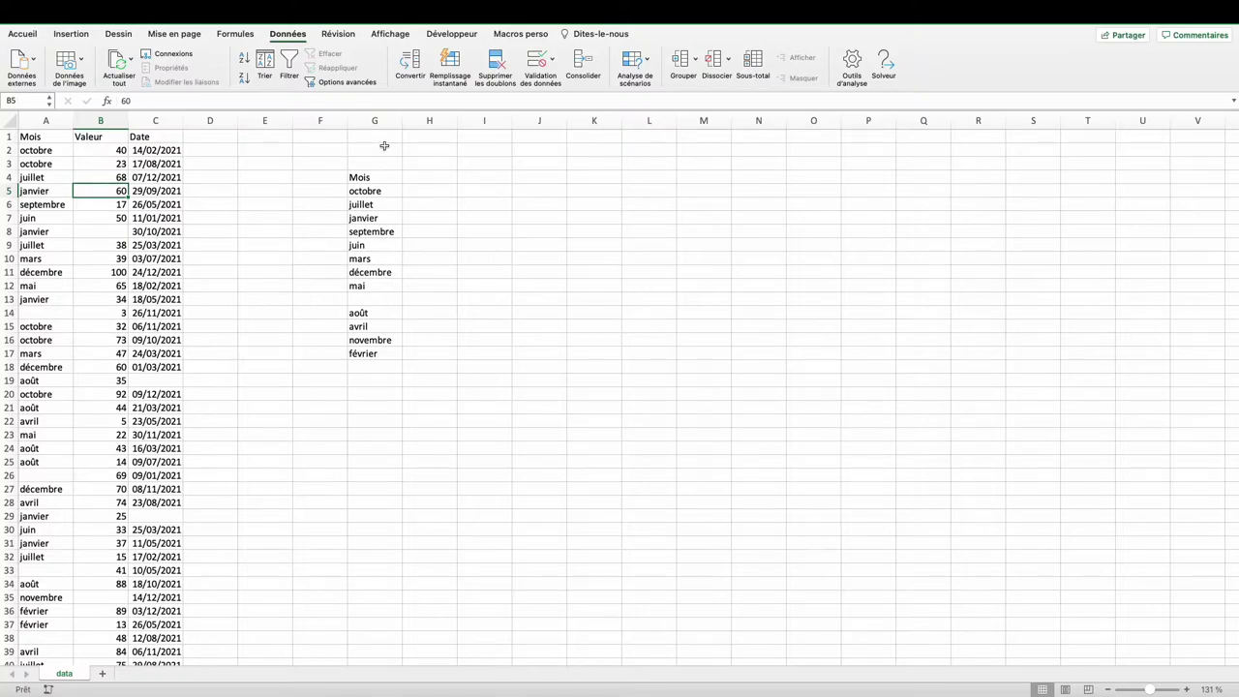
key(ctrl+z)
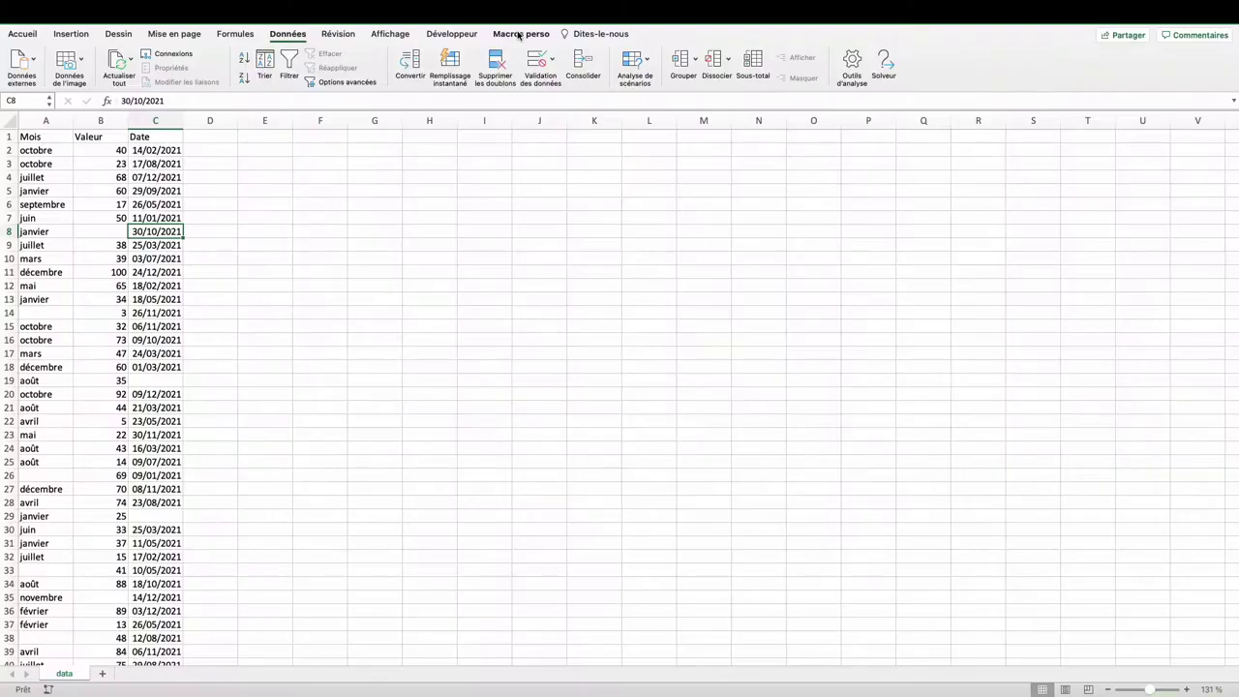
Run Séparer from Macros perso again and answer Non to the 12-sheet prompt.
click(519, 35)
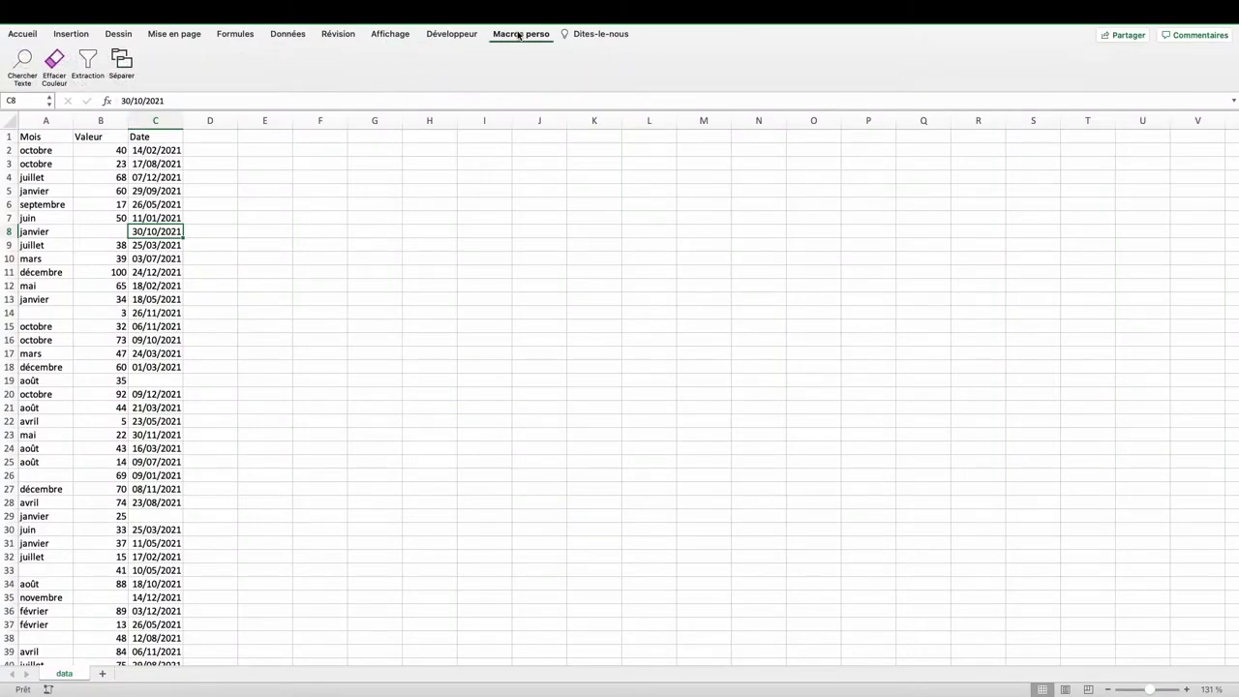
click(119, 62)
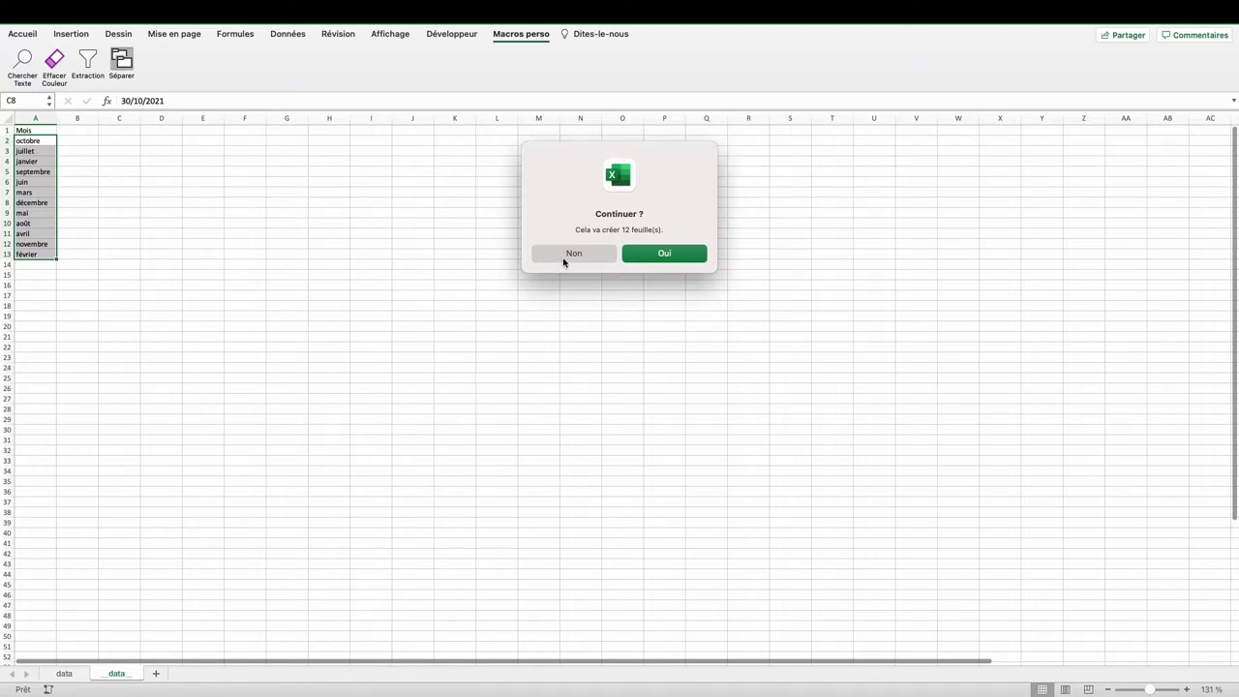
click(564, 260)
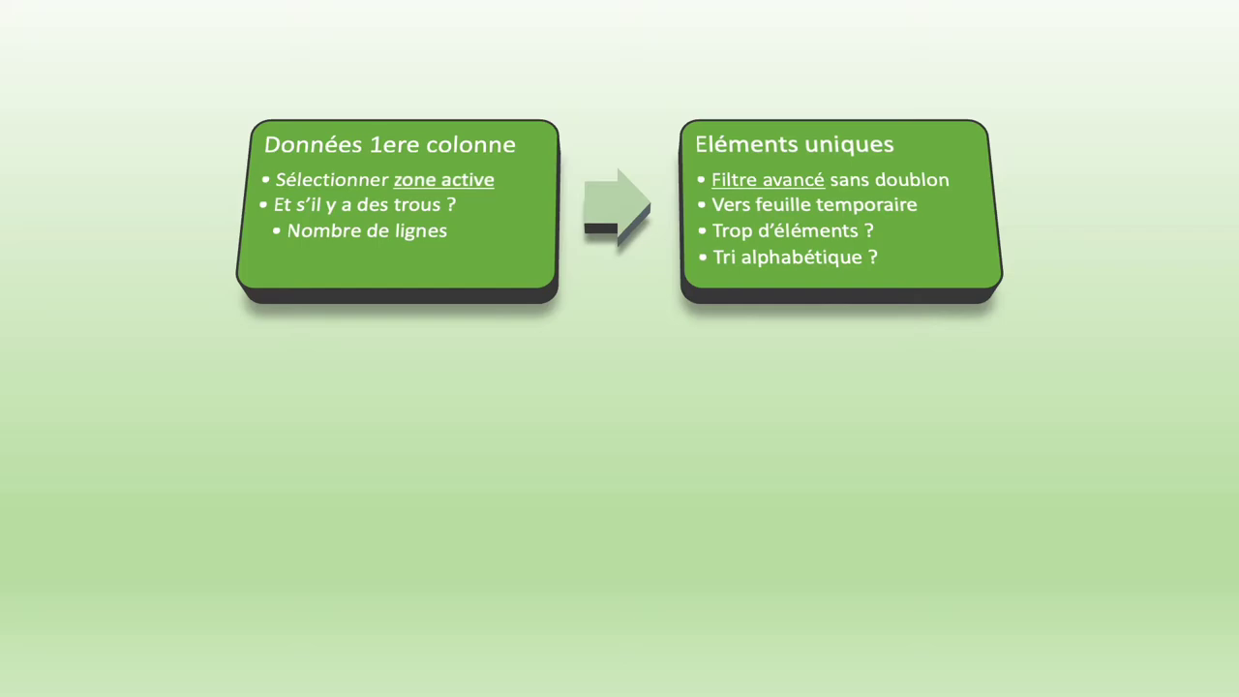
key(Right)
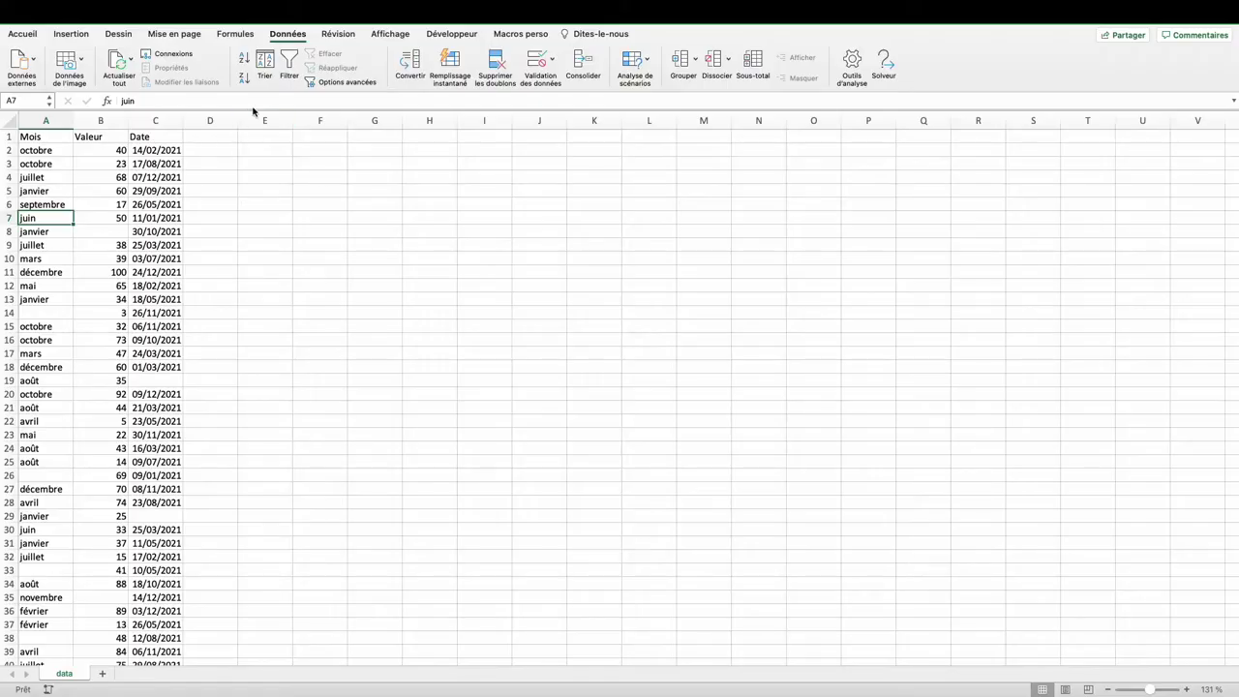
Filter the Mois column to show only avril and copy the visible rows.
click(289, 64)
click(66, 138)
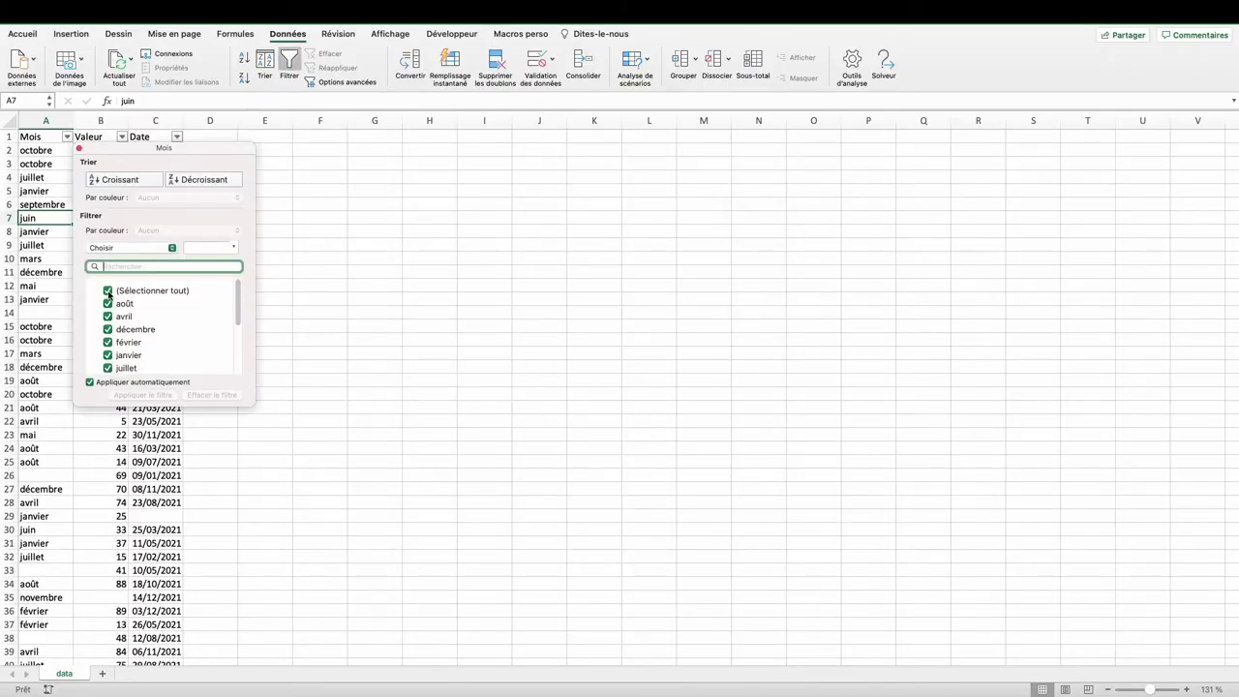
click(109, 295)
click(111, 321)
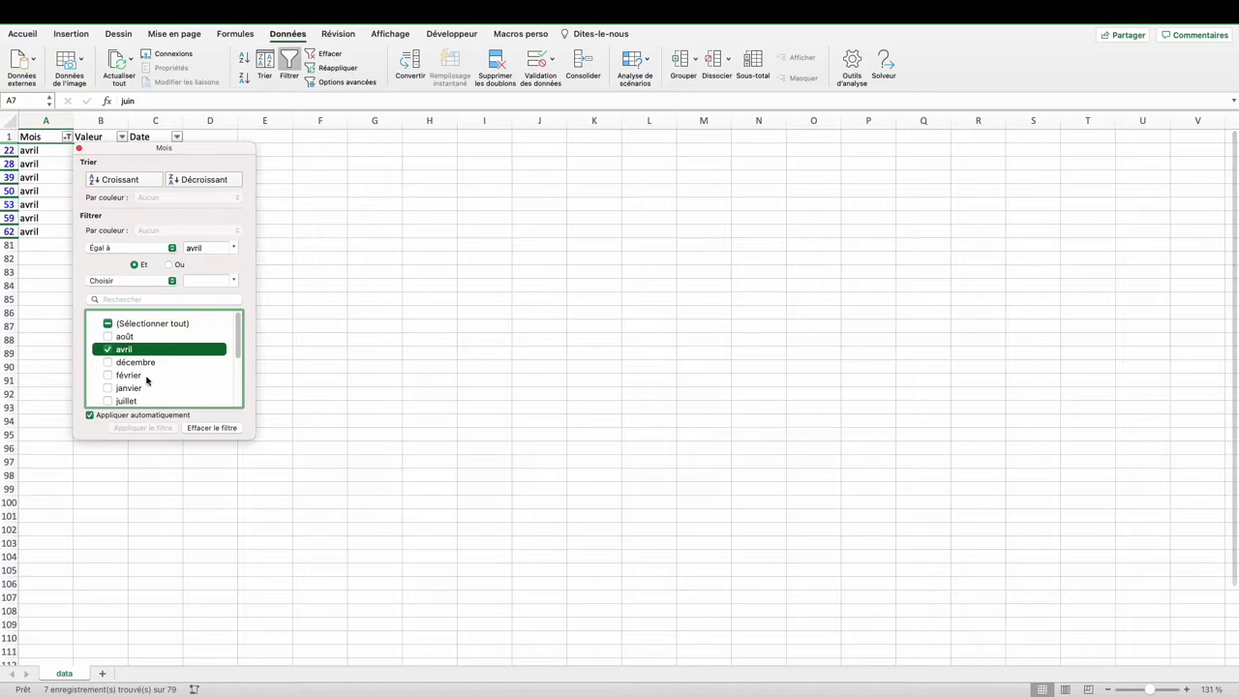
click(56, 183)
key(ctrl+c)
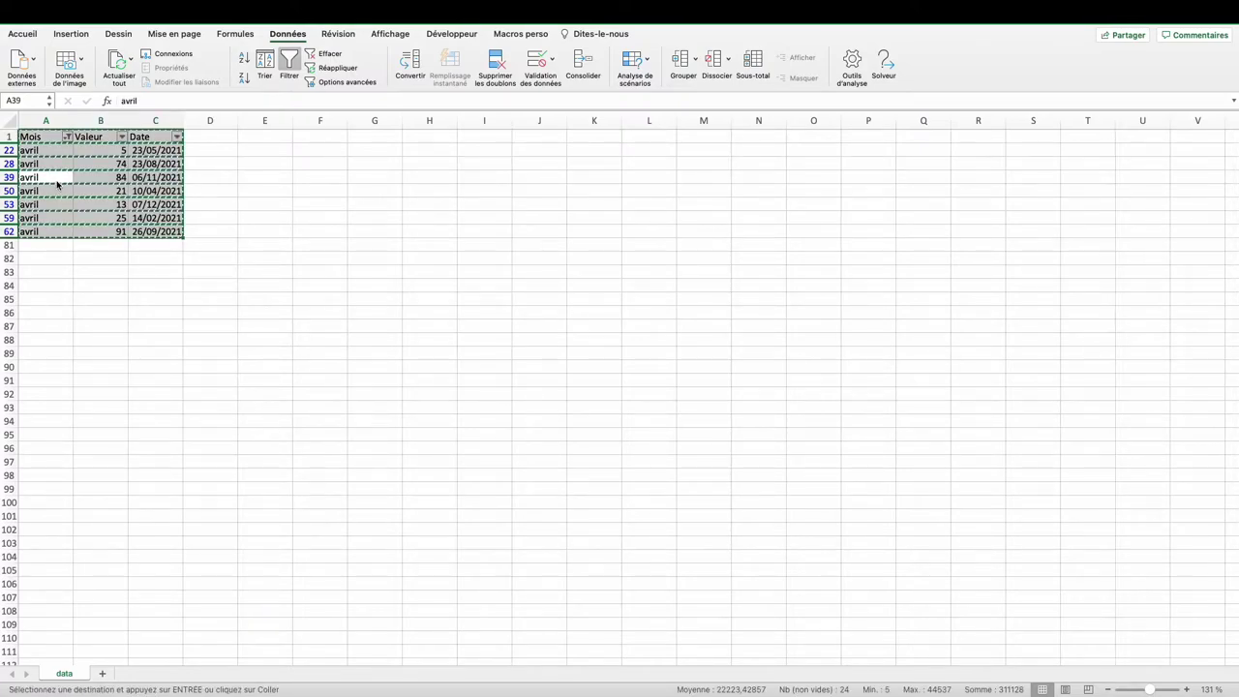
Paste the avril rows into a new sheet and name it avril.
click(102, 675)
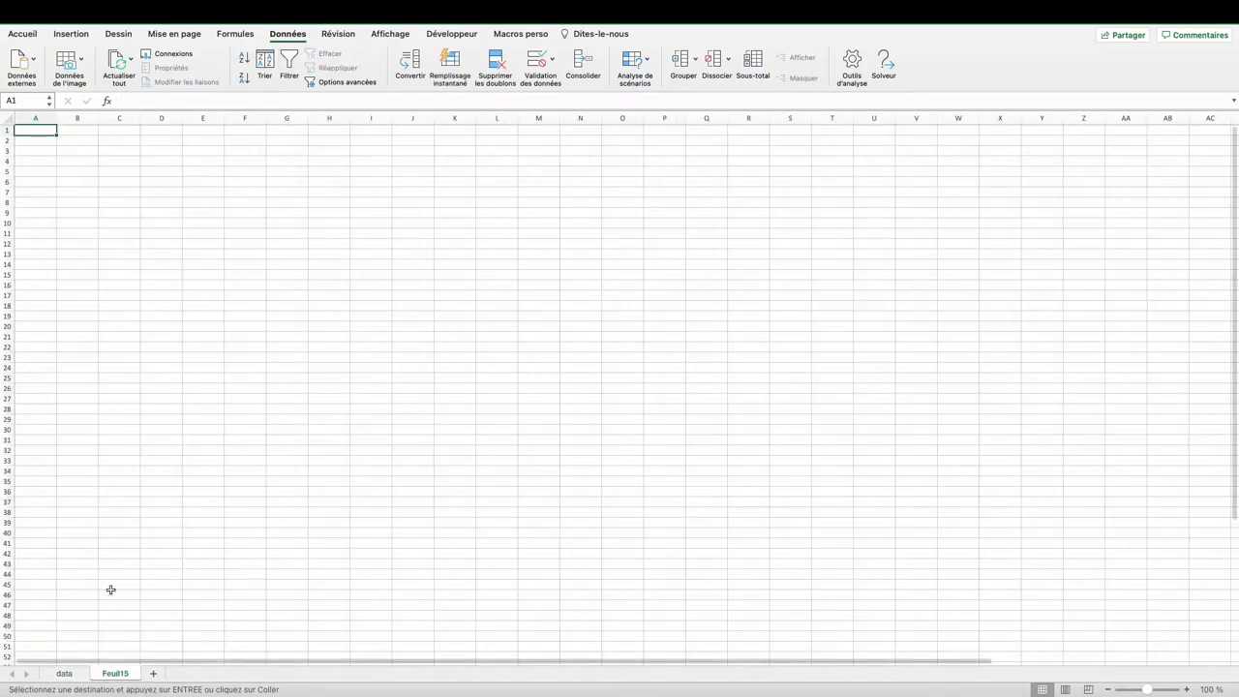
key(cmd+v)
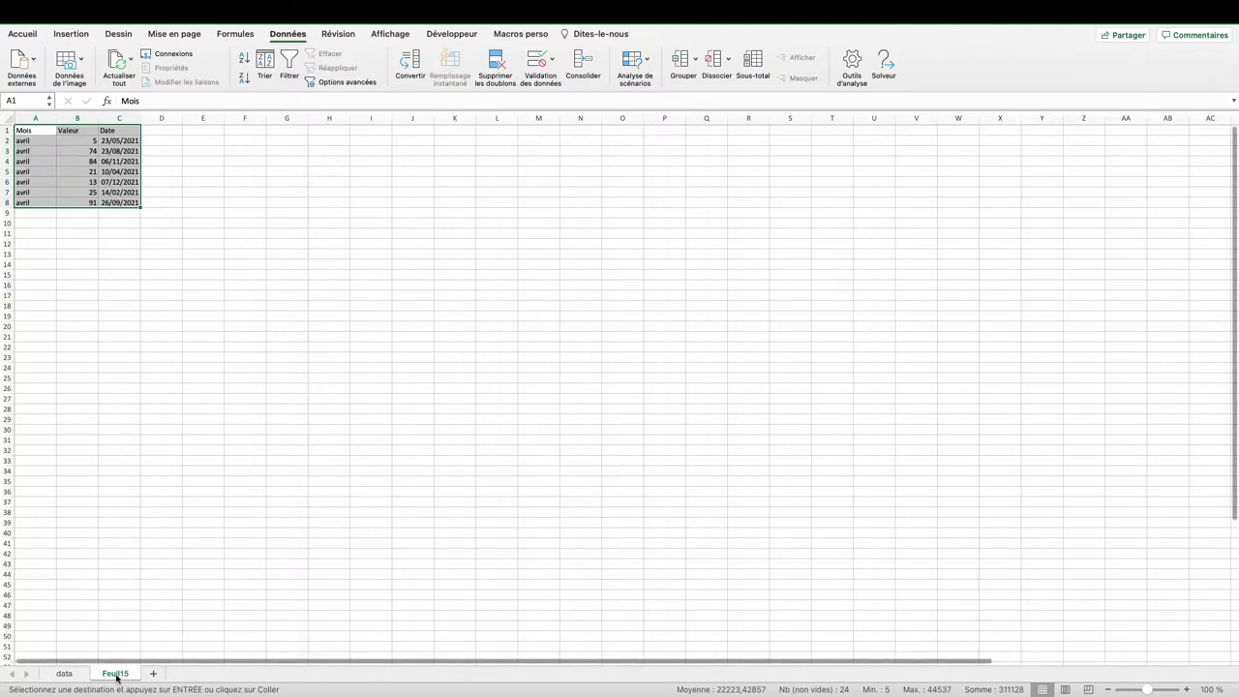
double_click(115, 673)
text(avril)
key(Return)
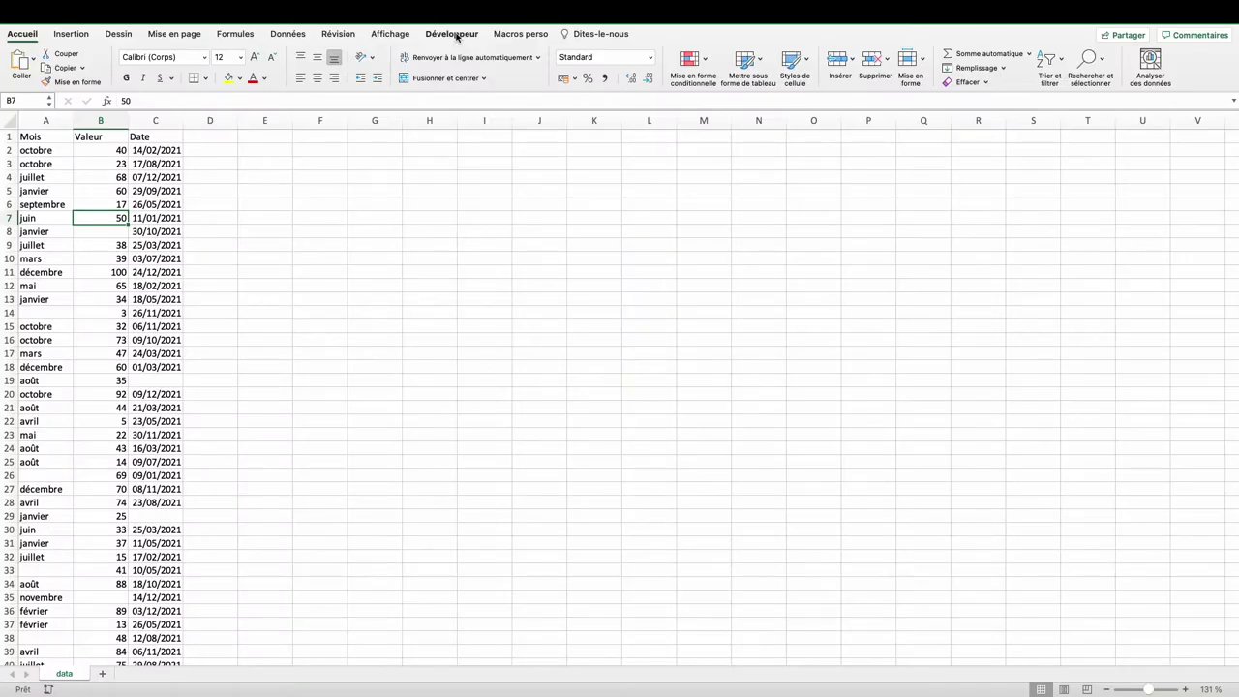
Start recording a new macro and enter the heading Mois in G1.
click(456, 36)
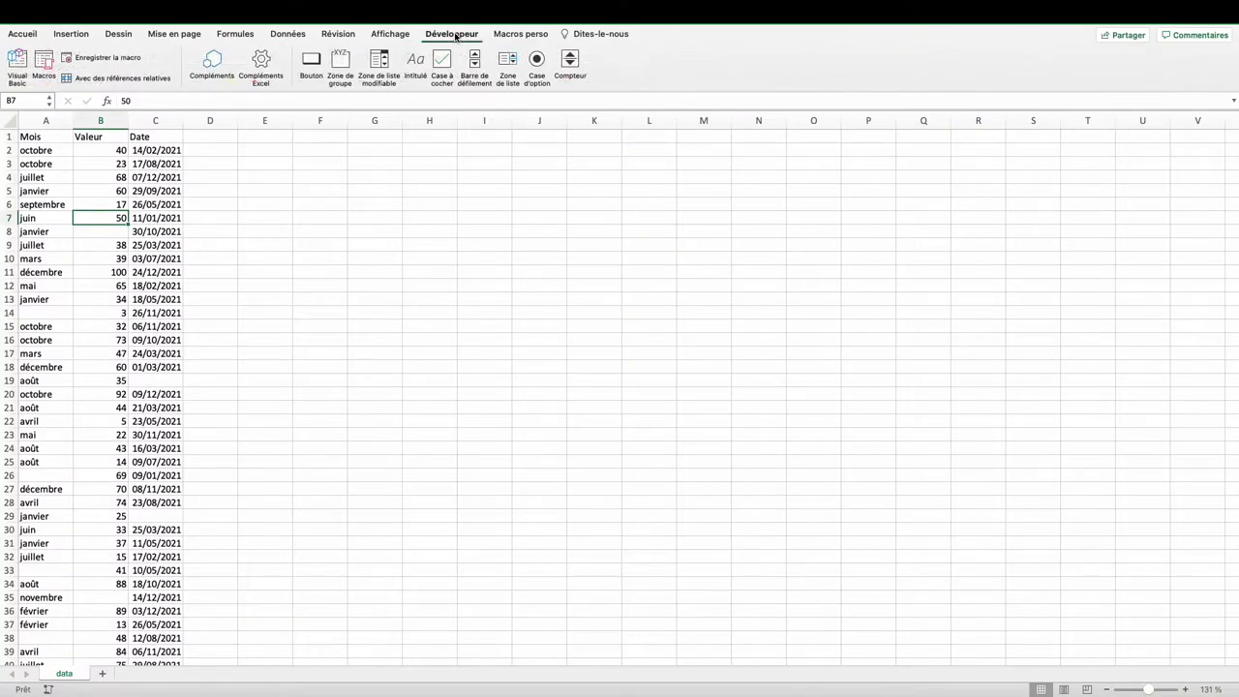
click(108, 57)
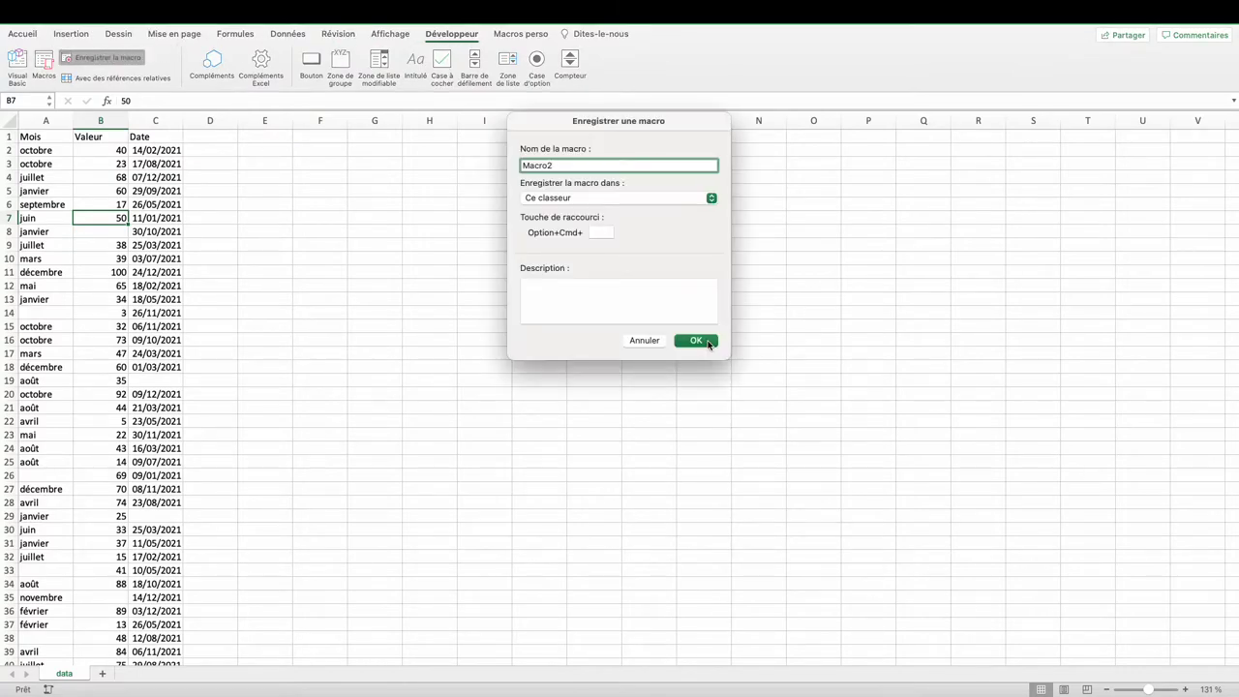
click(697, 340)
click(366, 137)
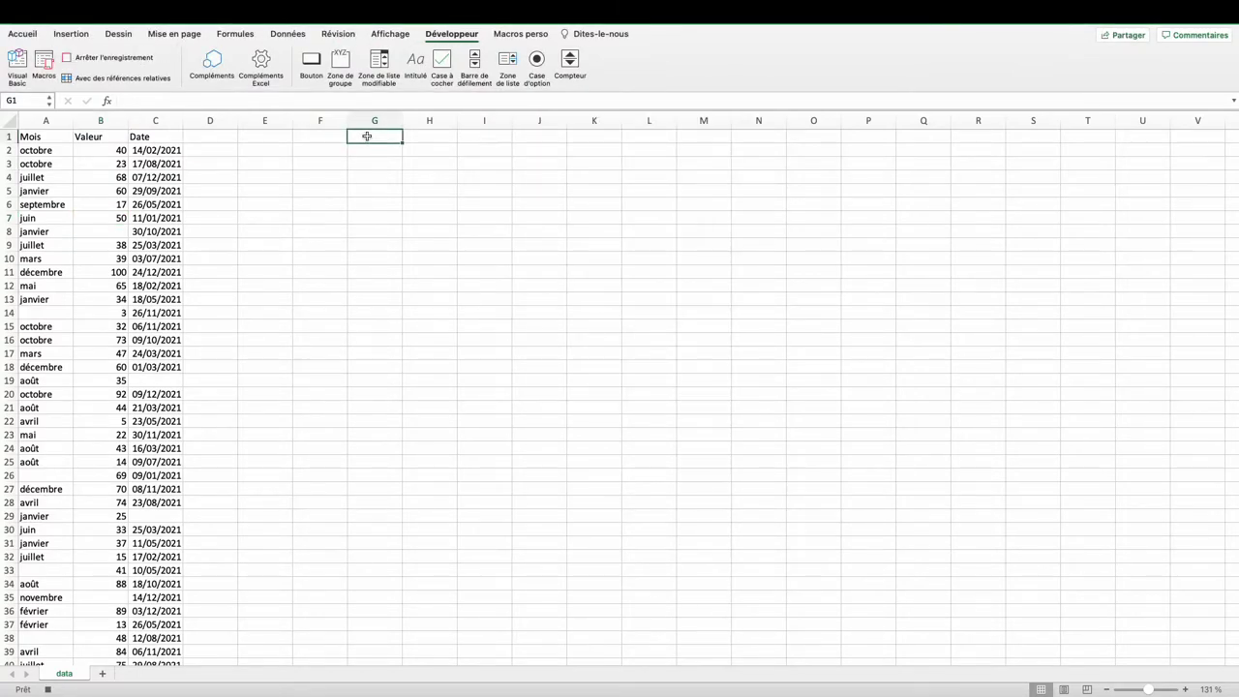
text(Mois)
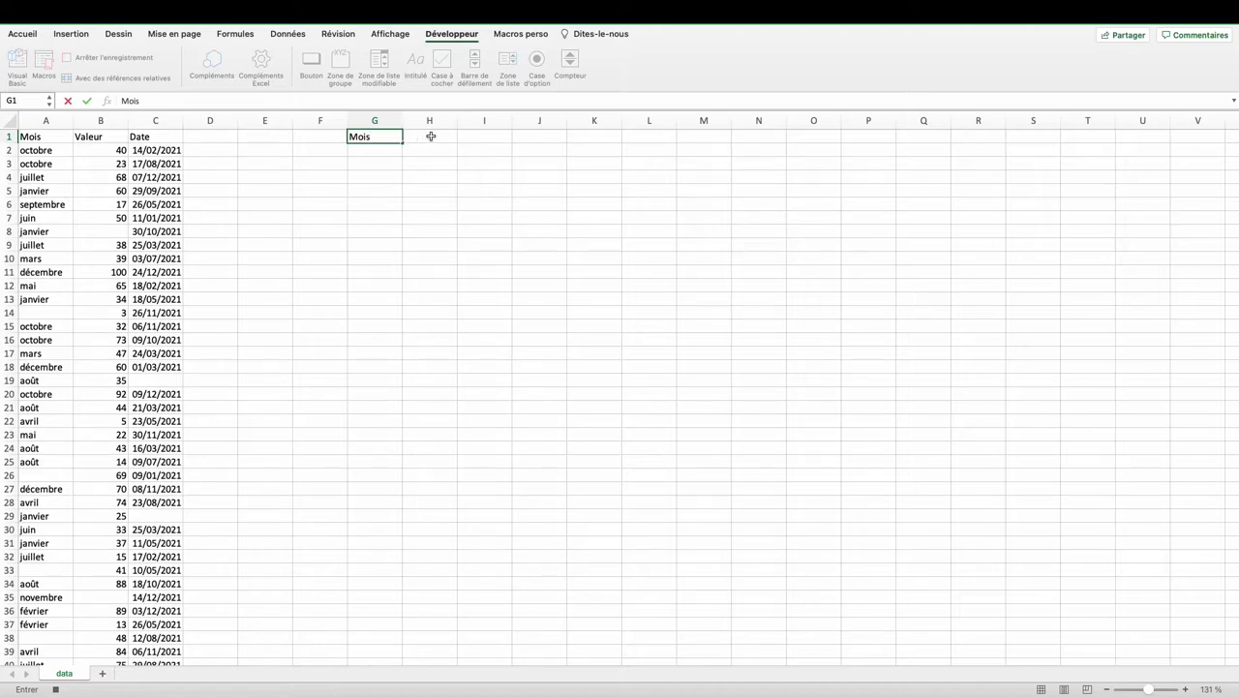
click(372, 152)
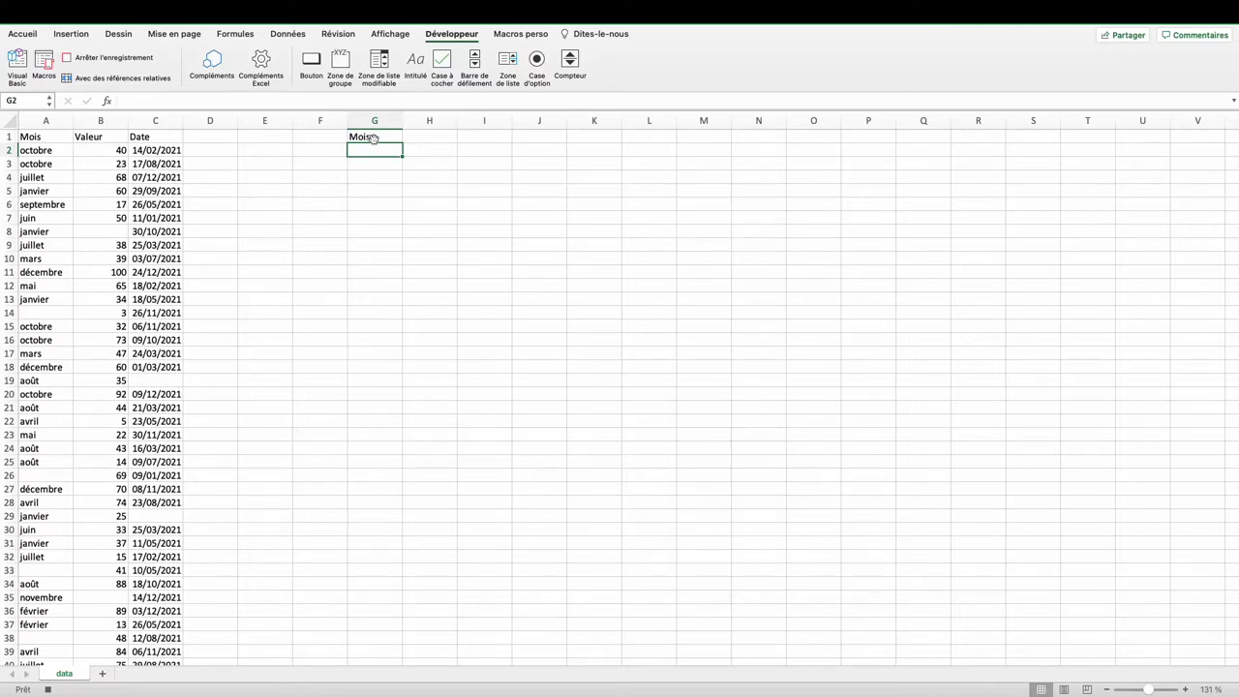
Run an advanced filter copying unique Mois records to G1.
click(140, 167)
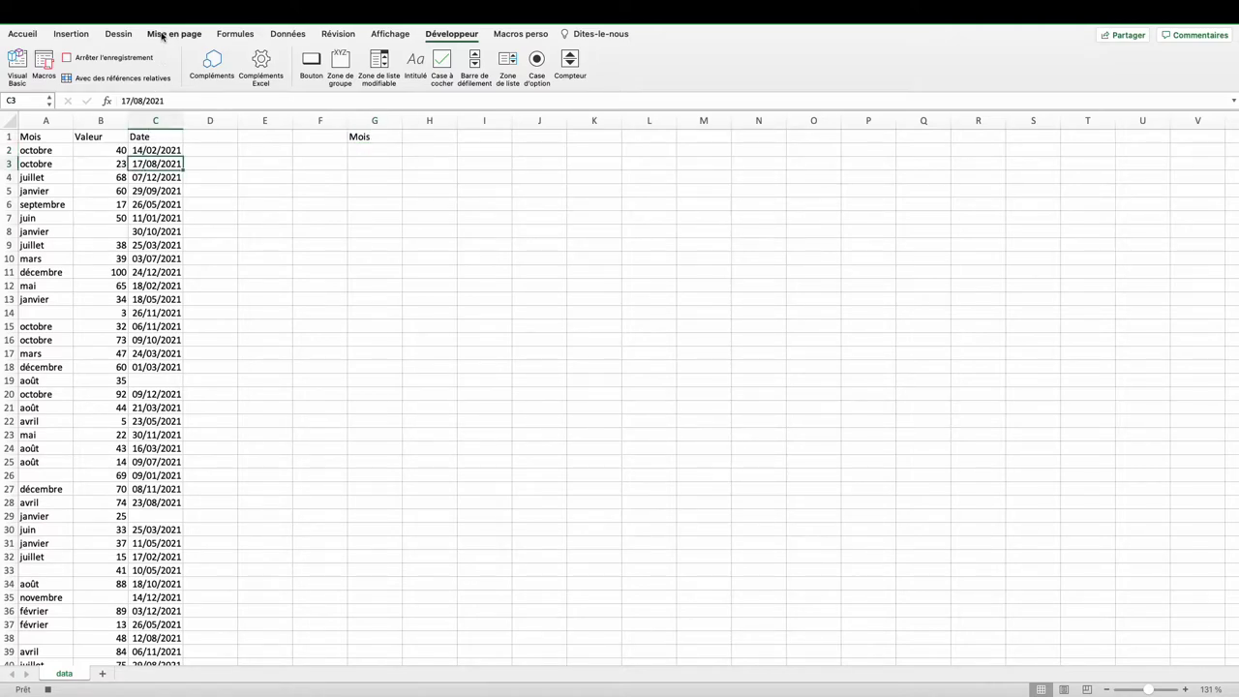
click(287, 34)
click(343, 82)
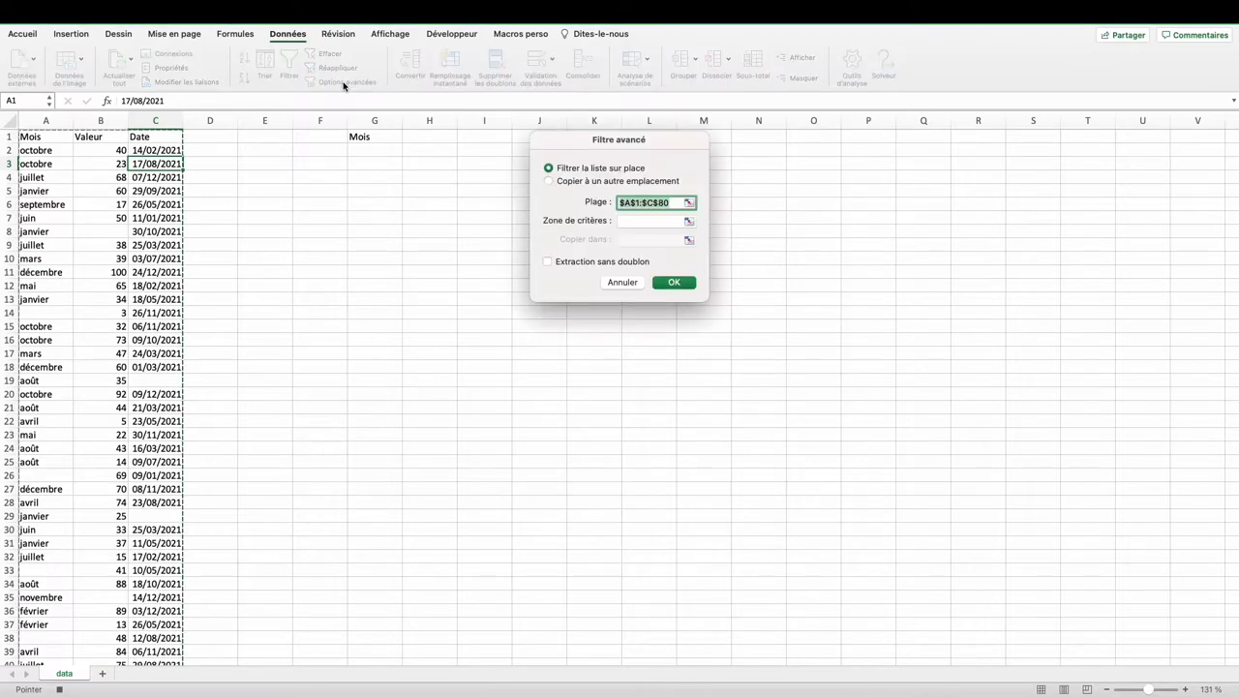
click(548, 181)
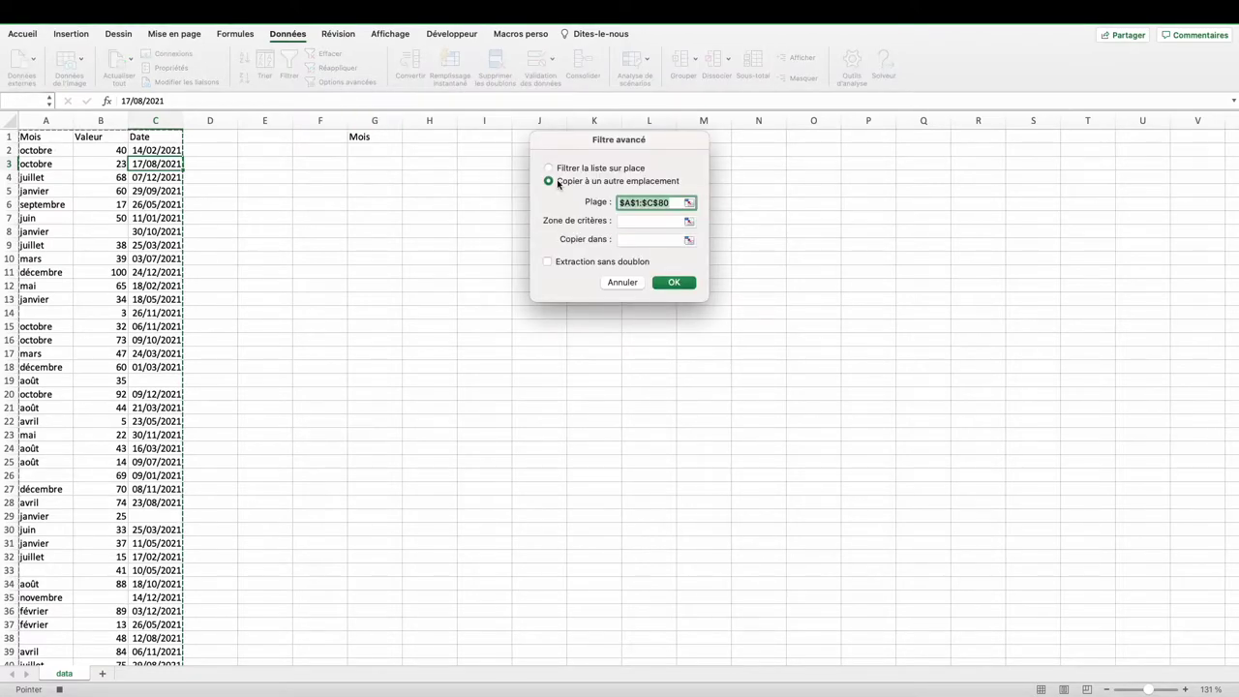
click(638, 240)
click(375, 137)
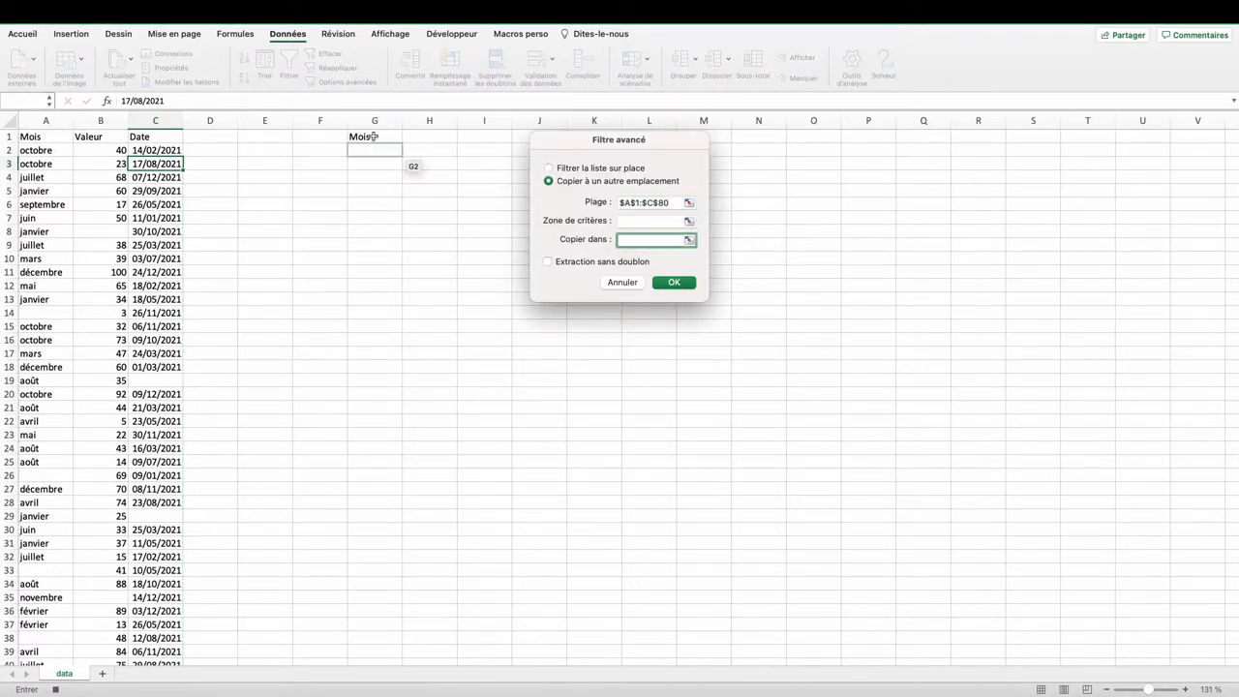
click(548, 262)
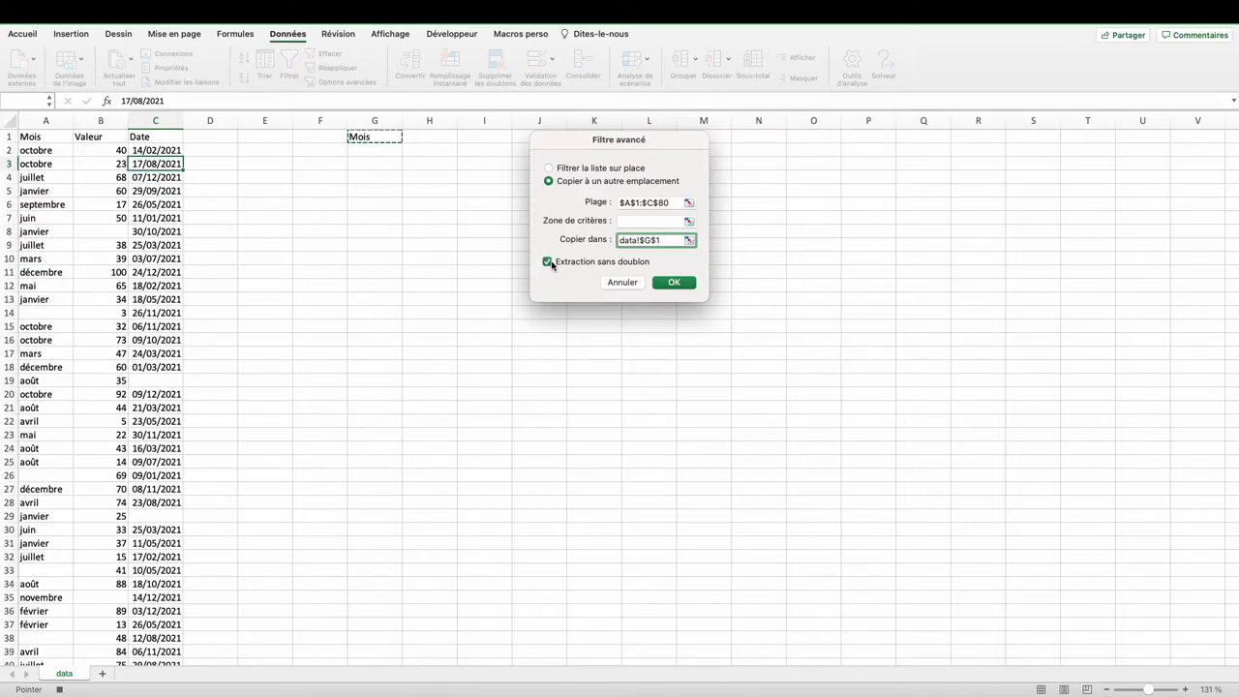
click(676, 282)
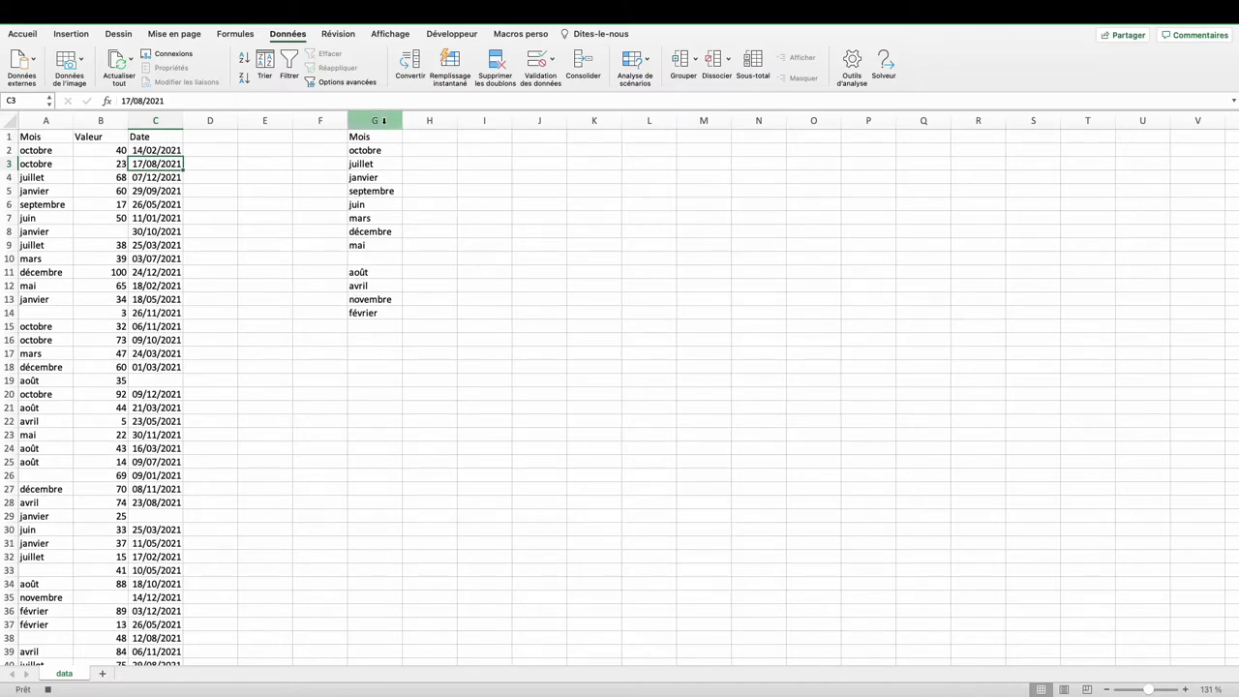
Select the blank cells in column G and delete them, shifting cells up.
click(382, 120)
click(22, 34)
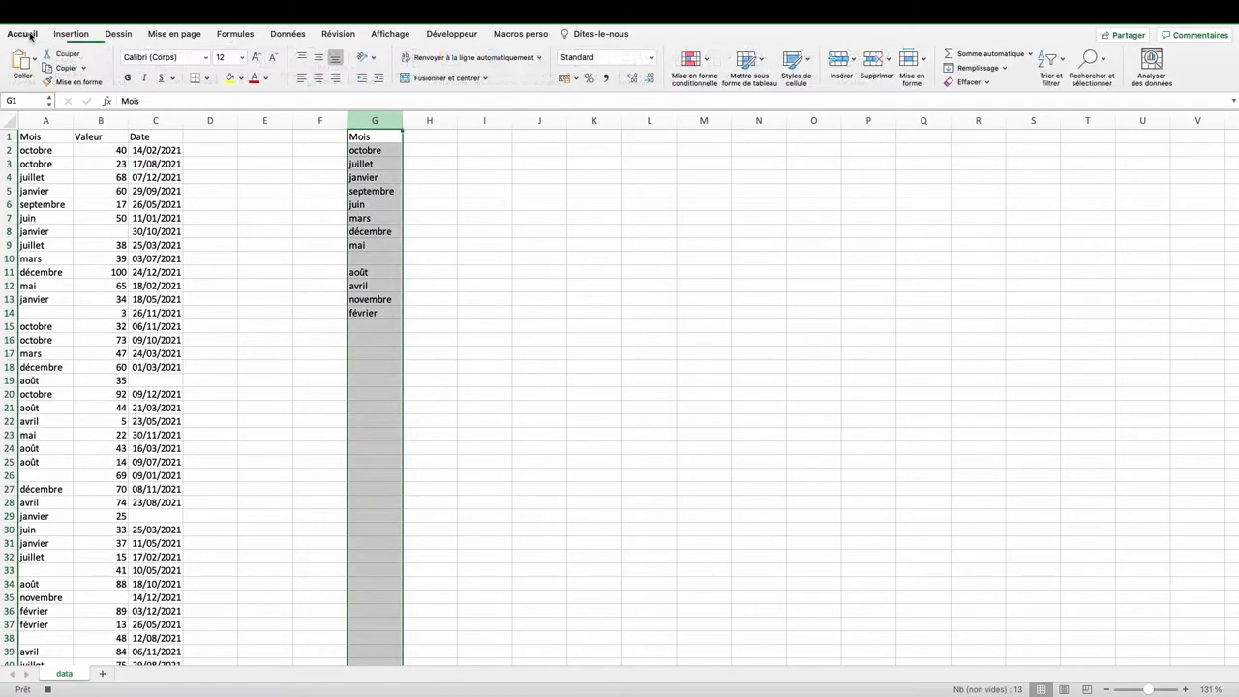
click(1095, 62)
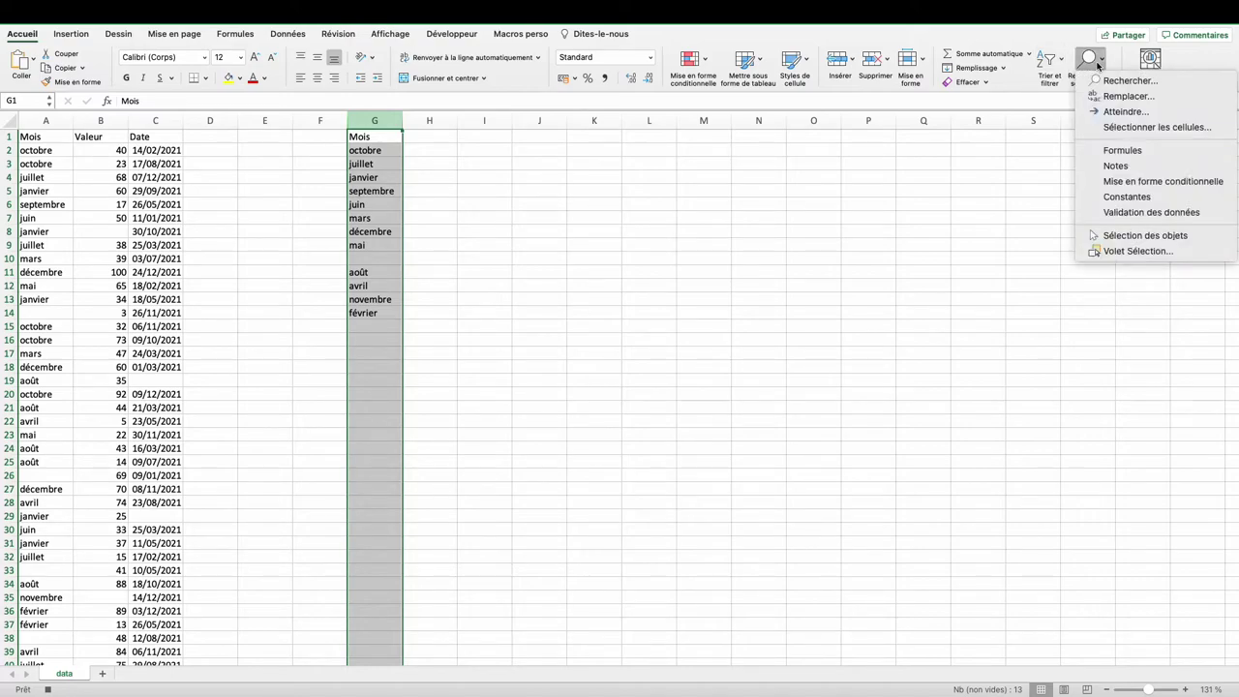
click(1106, 130)
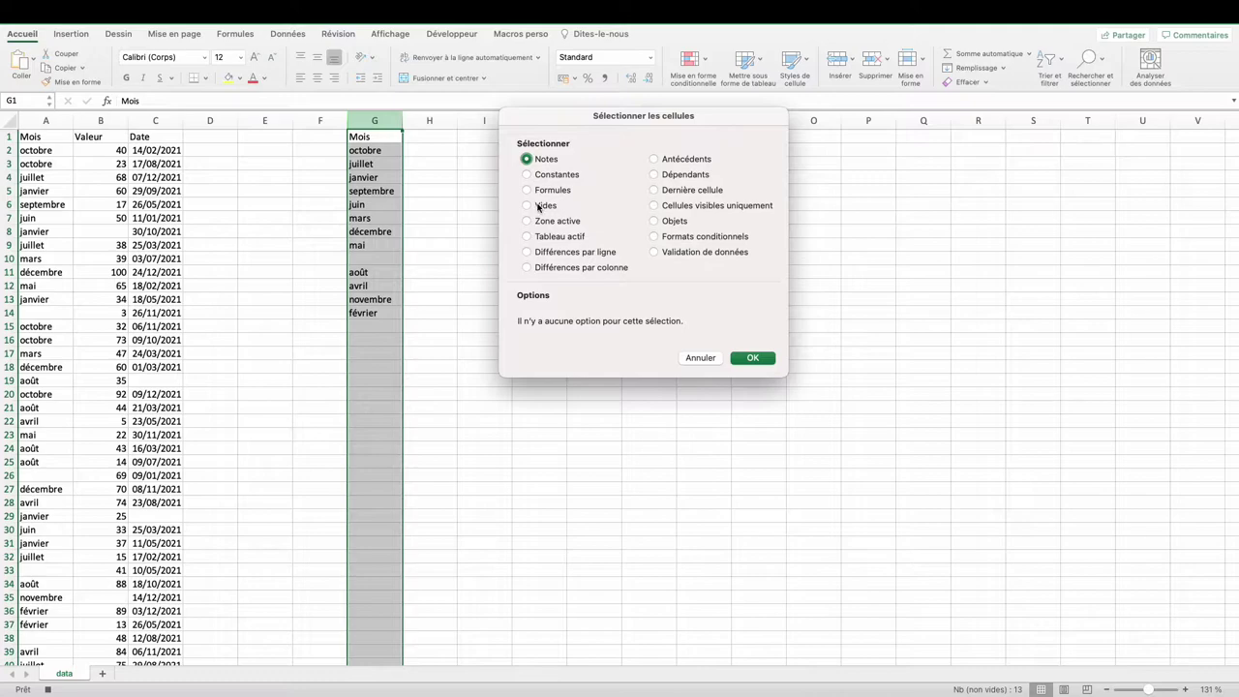
click(527, 205)
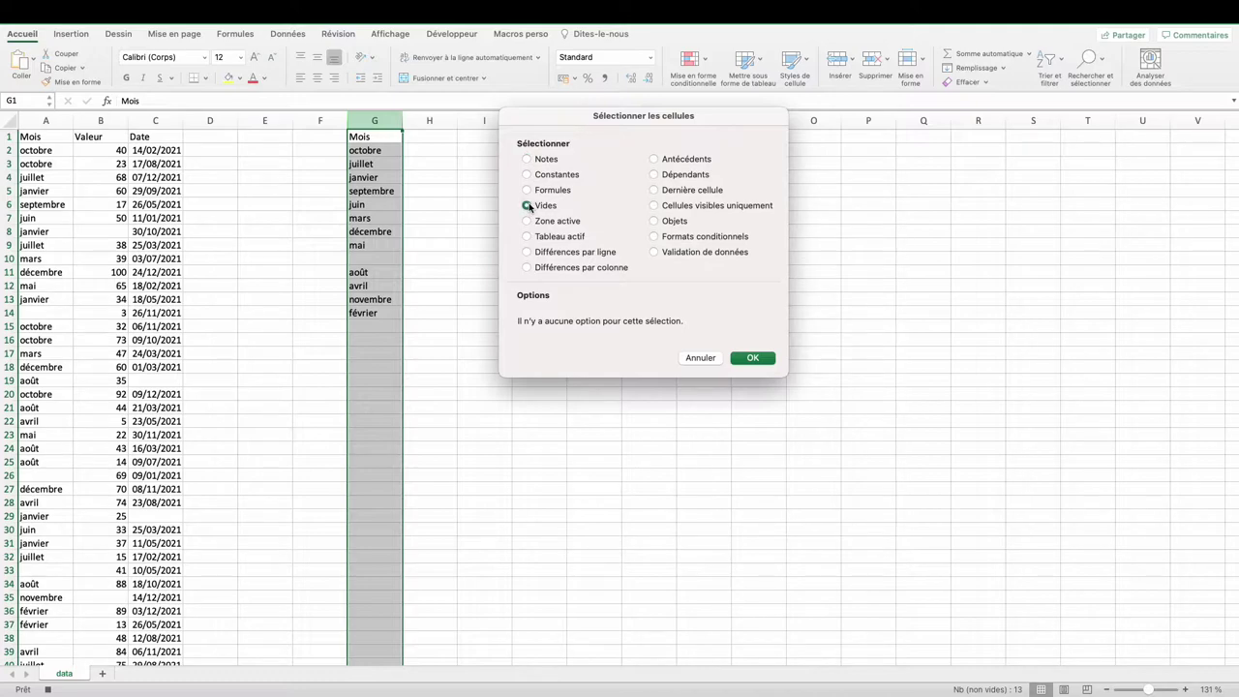
click(764, 362)
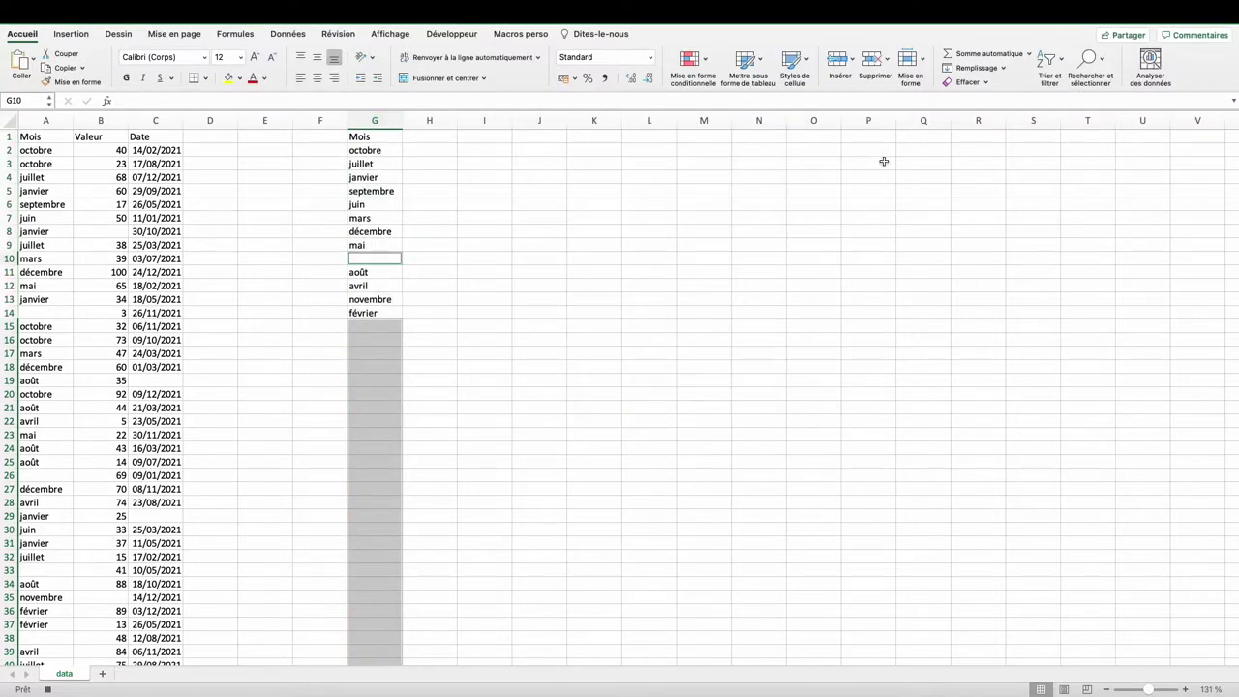
click(886, 62)
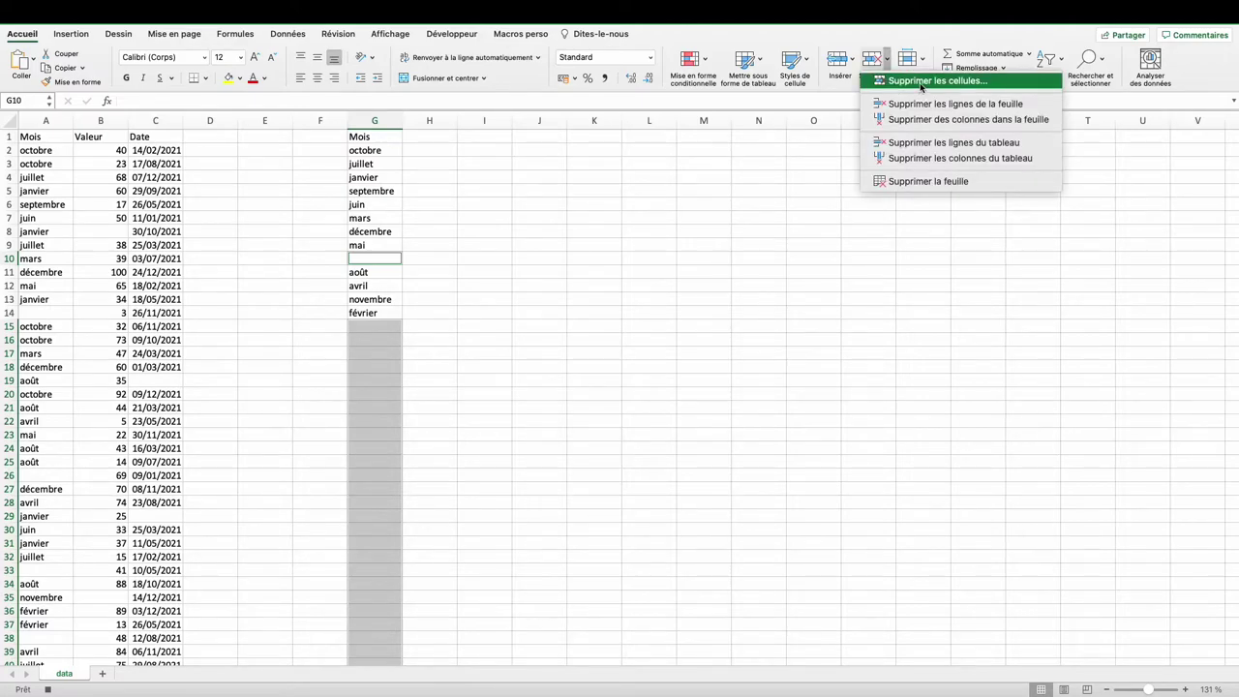
click(920, 84)
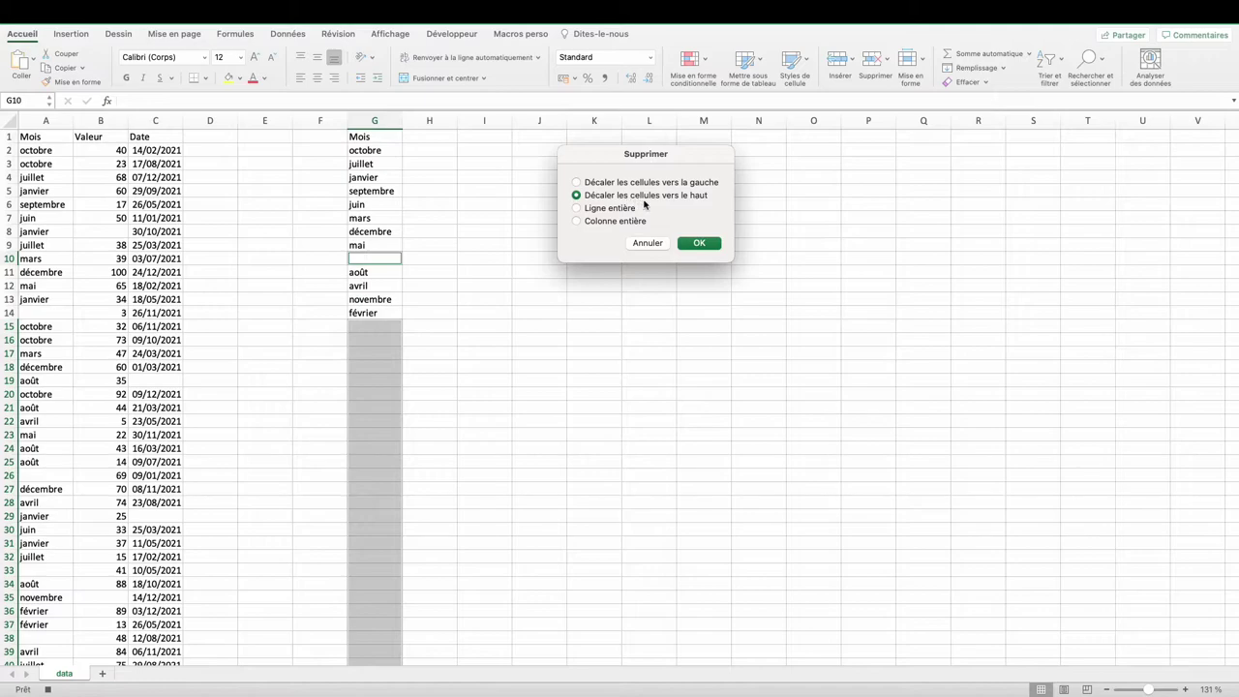
click(694, 246)
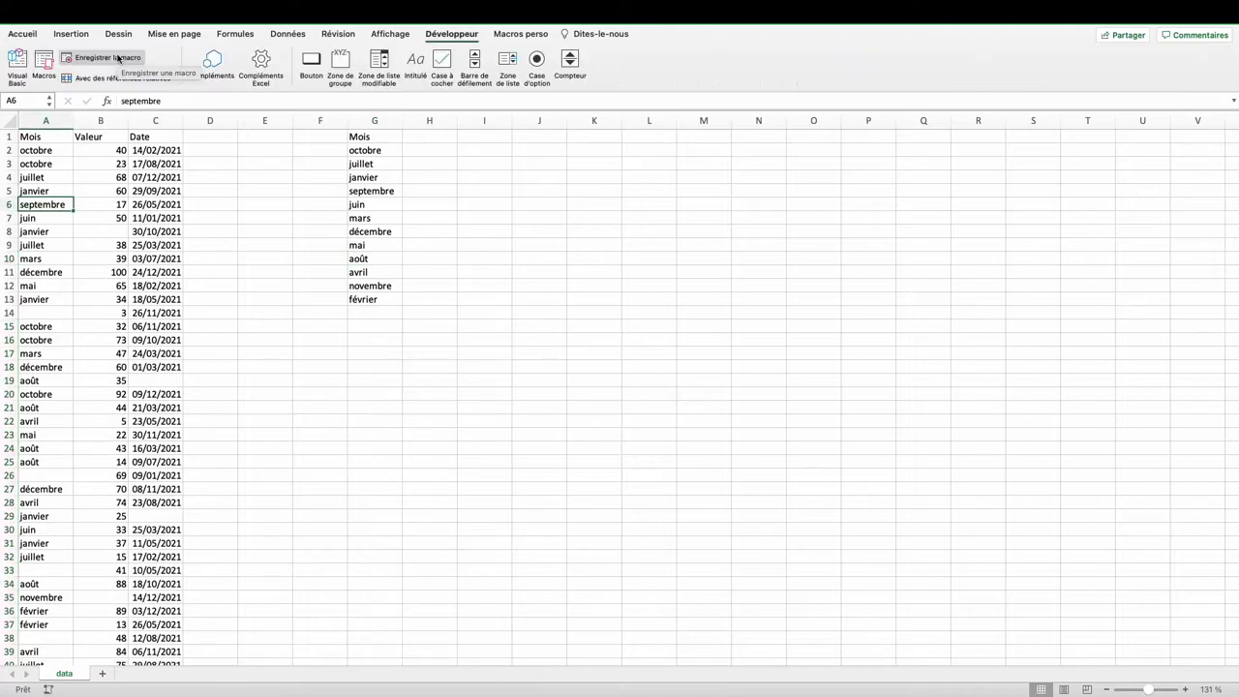
Start a new macro recording and add a sheet named _data.
click(117, 59)
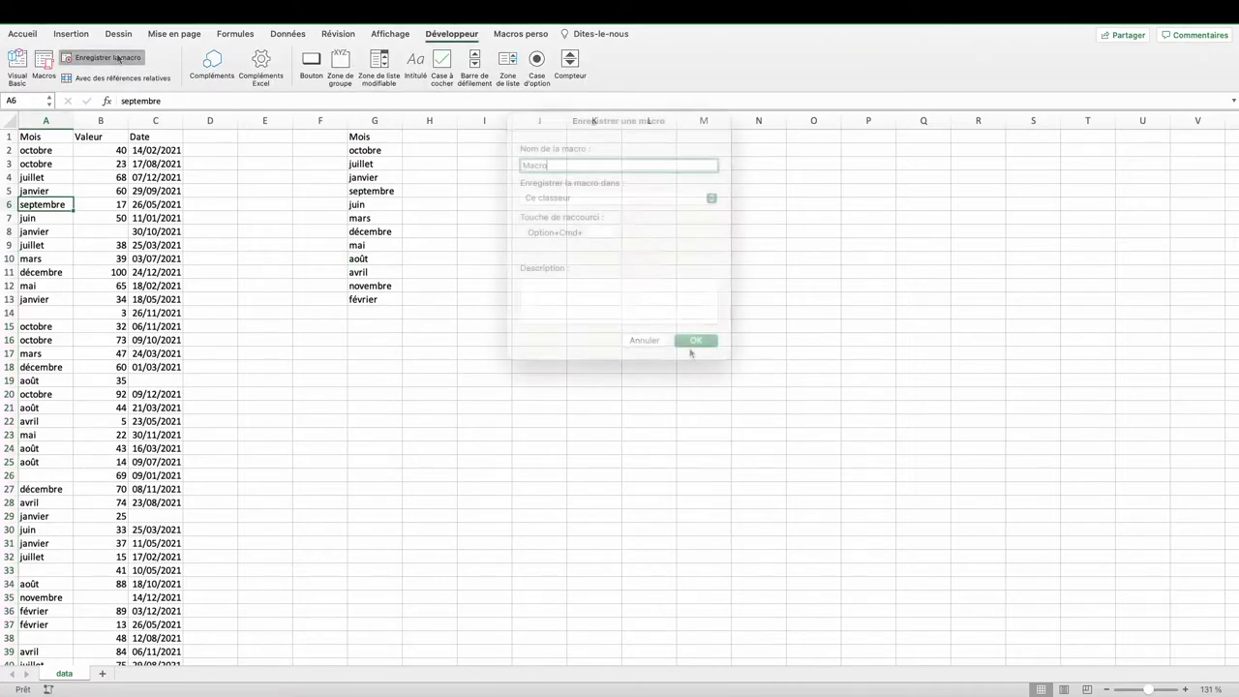
click(693, 346)
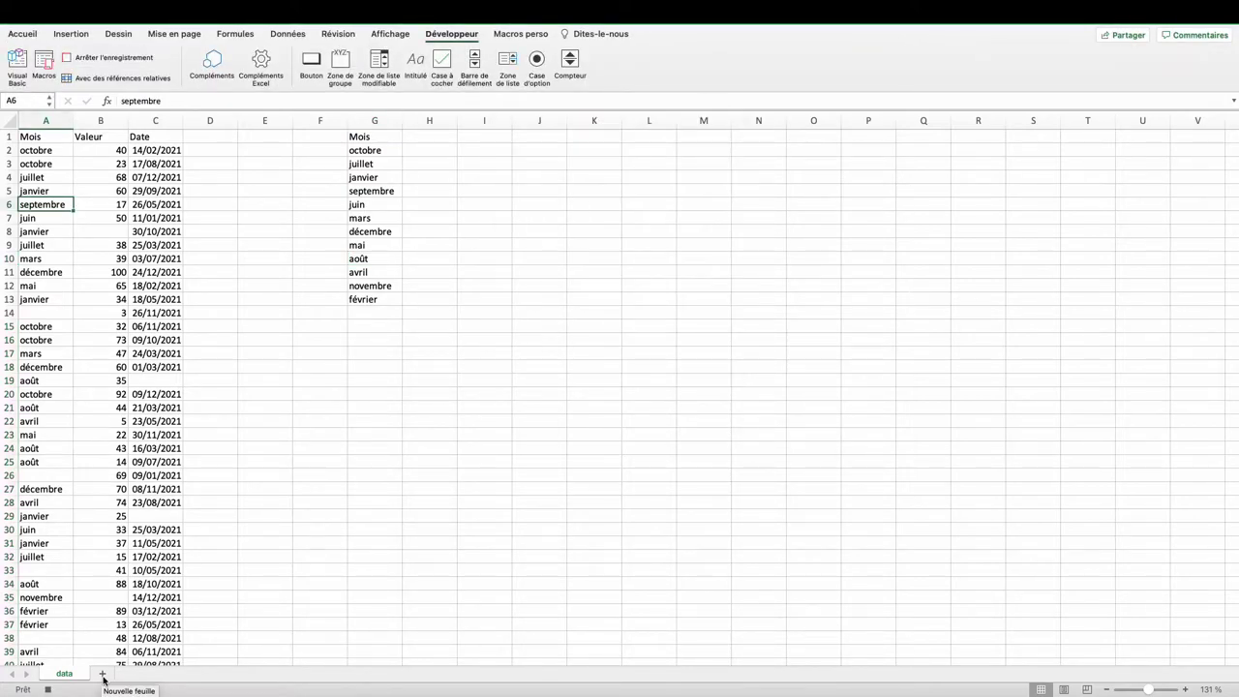
click(102, 673)
double_click(114, 673)
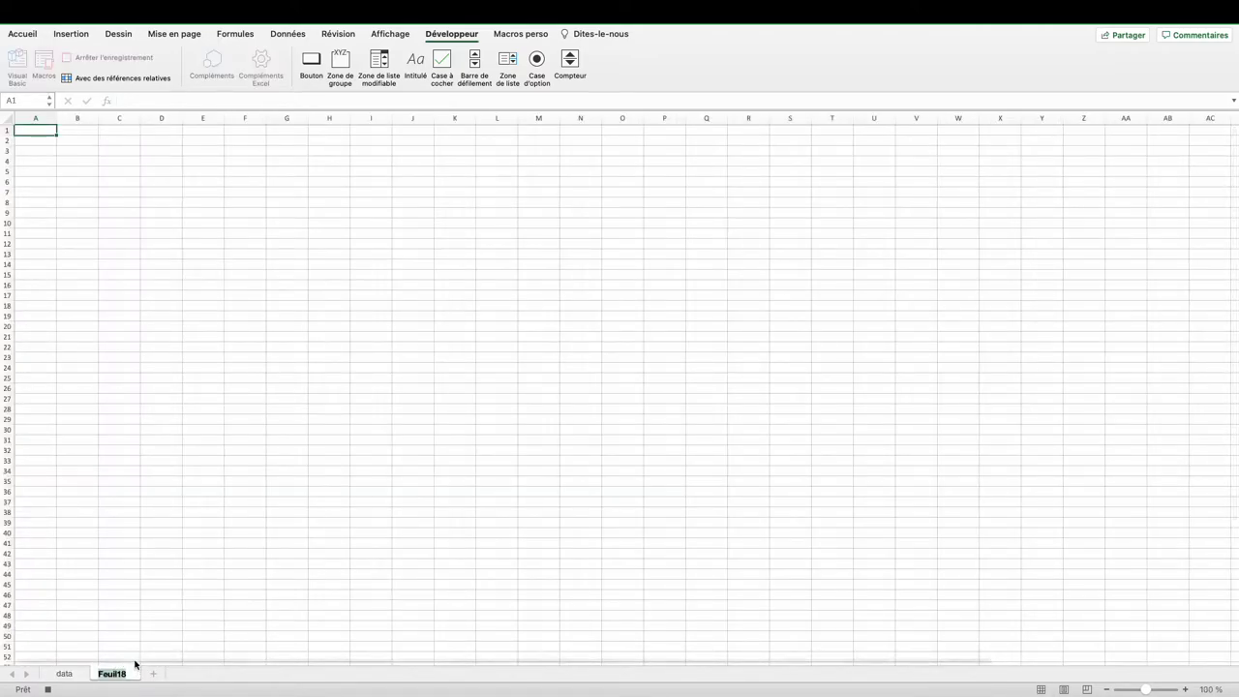
text(_data)
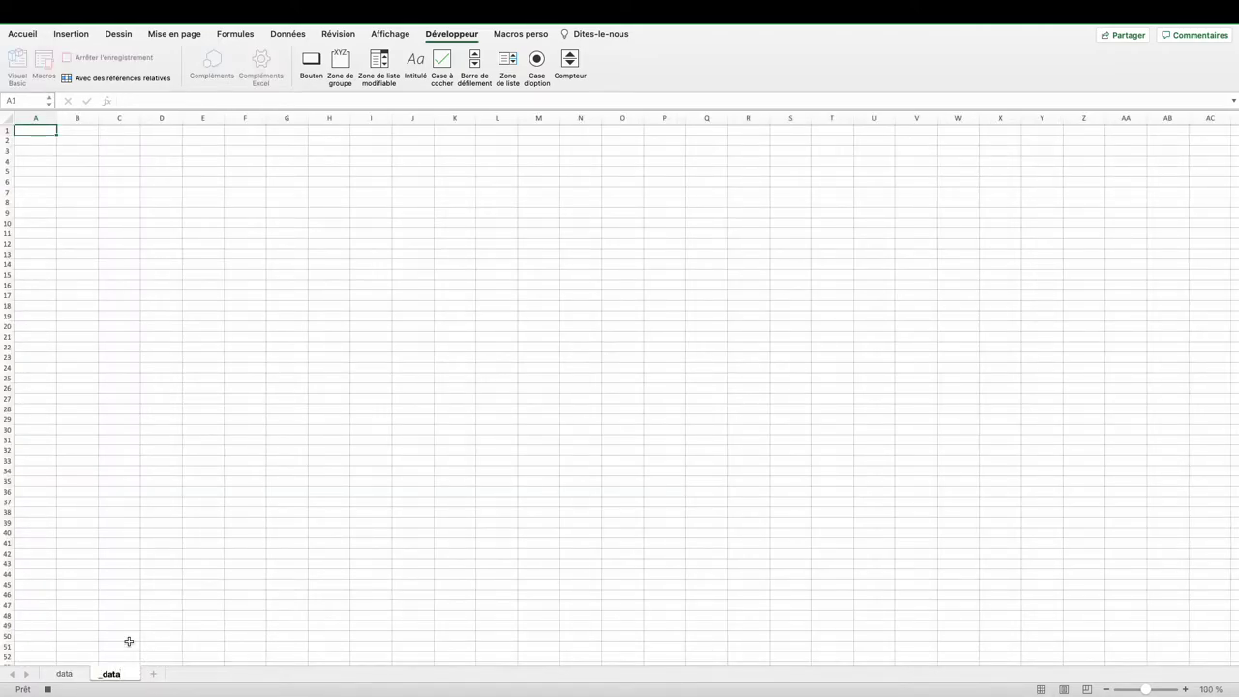
key(Return)
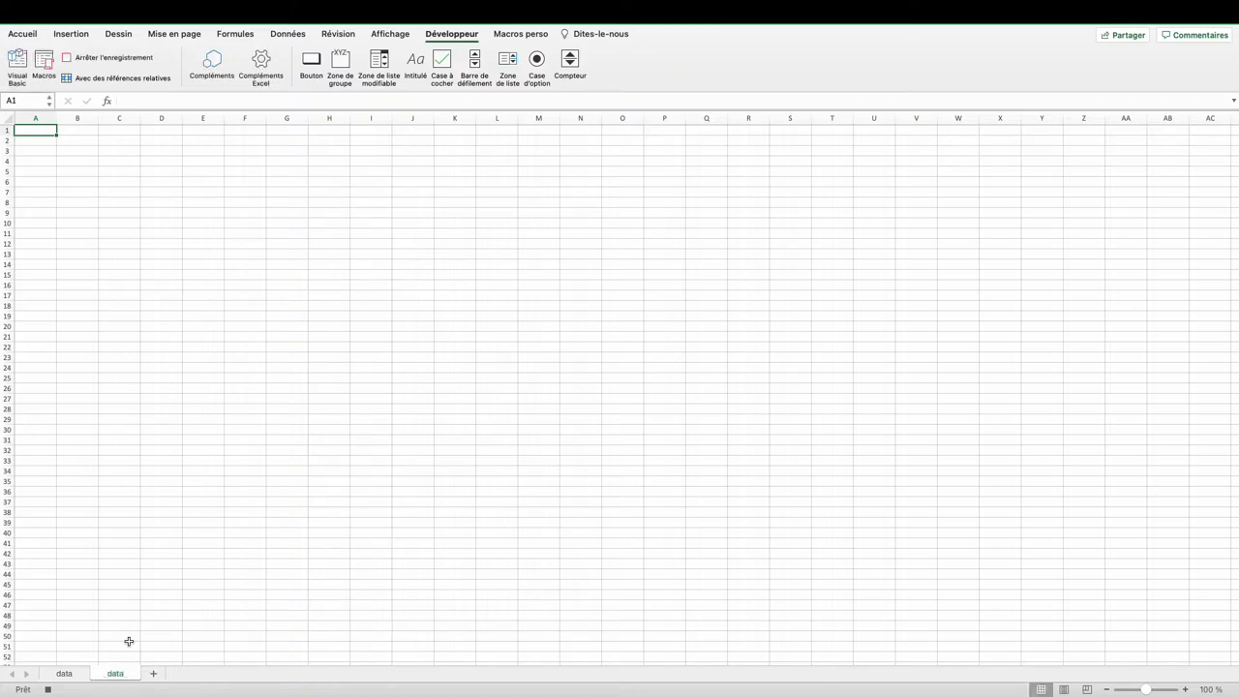
Return to the data sheet and stop the macro recording.
click(61, 673)
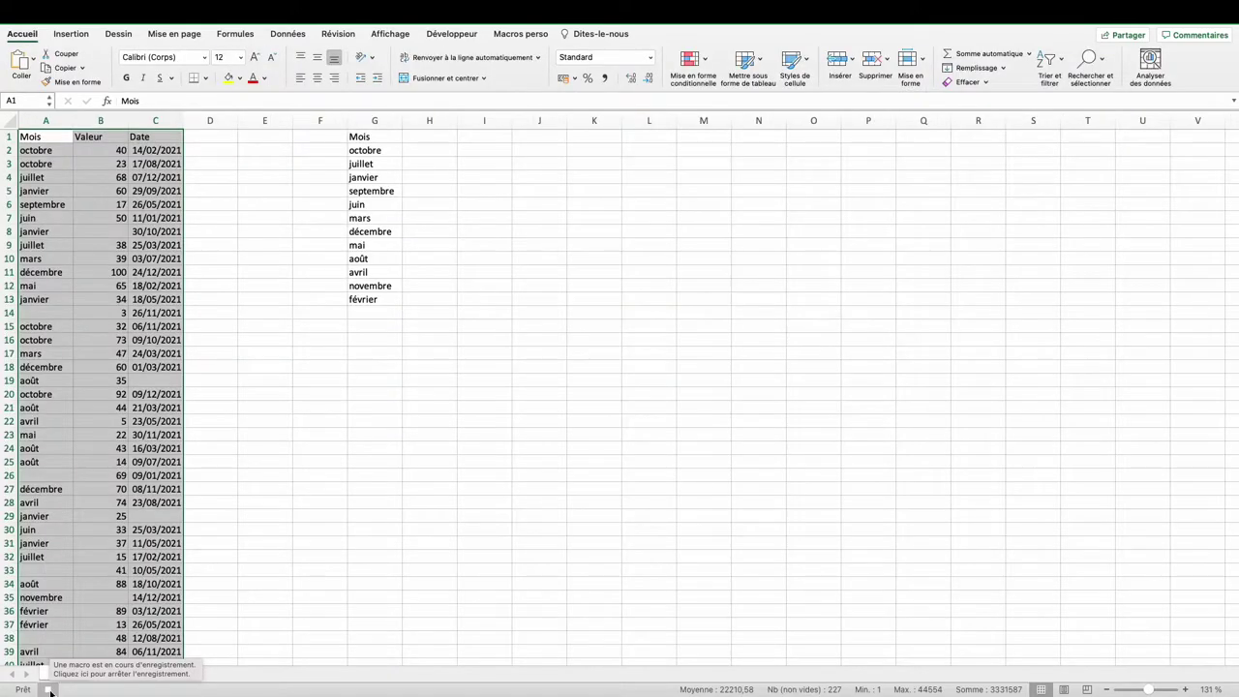
click(50, 691)
click(451, 34)
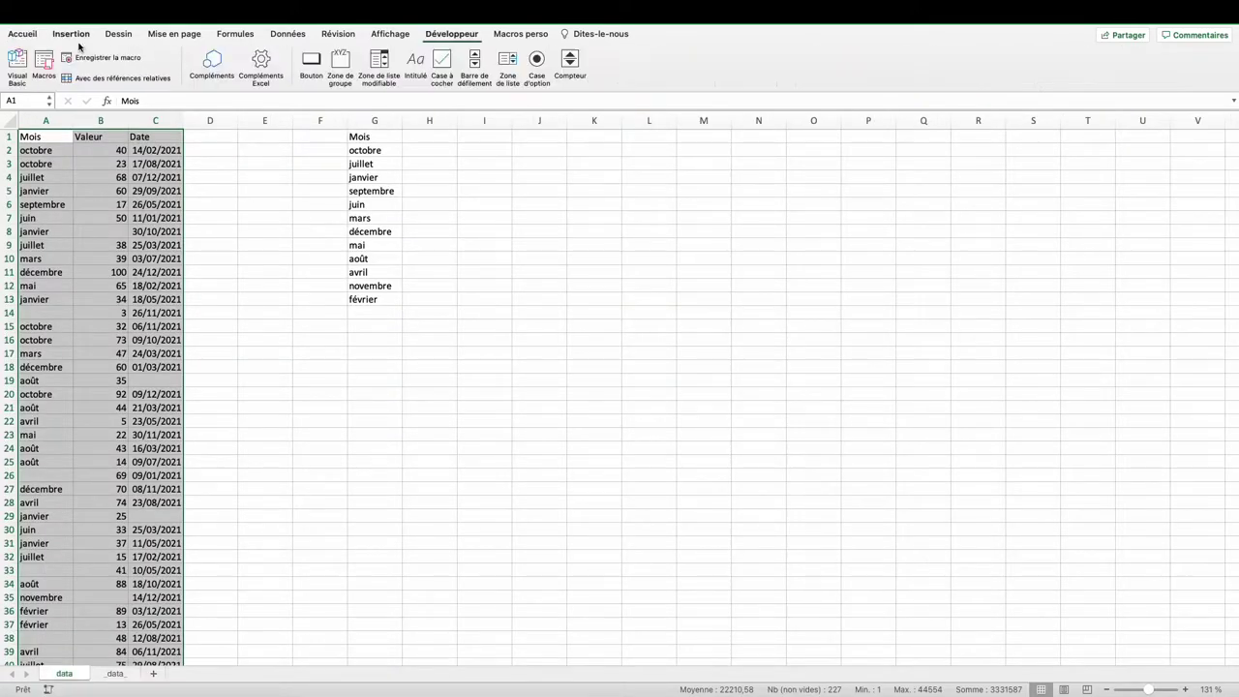
Write Sub separer() with Dim original As String and original = ActiveSheet.Name.
click(18, 62)
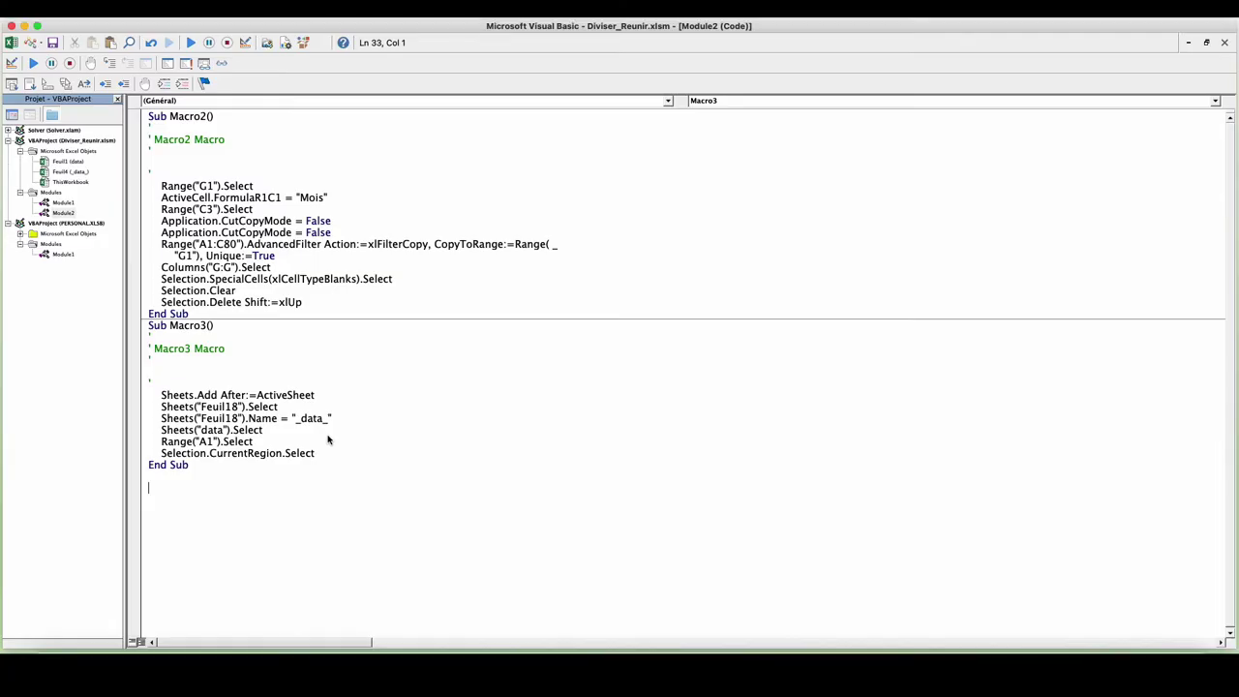
text(sub separer())
key(Return)
key(Return)
text(original = Ac)
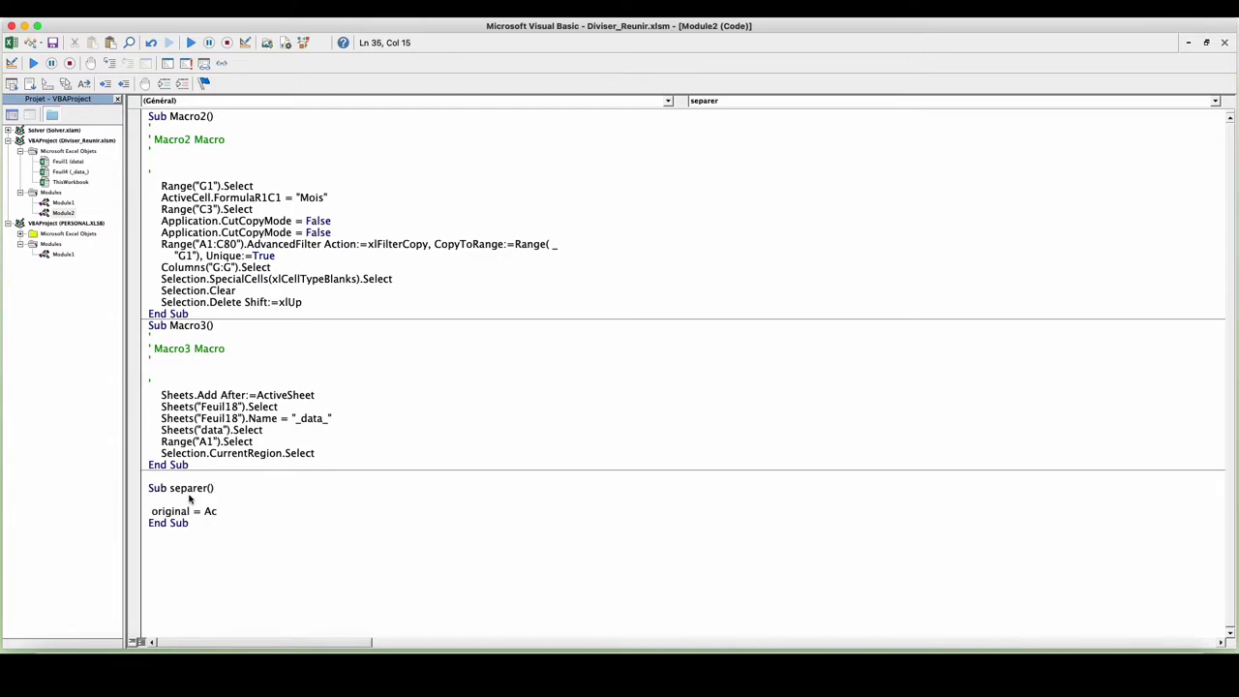
text(tiveSheet)
text(.Name)
click(189, 499)
text(dim original as )
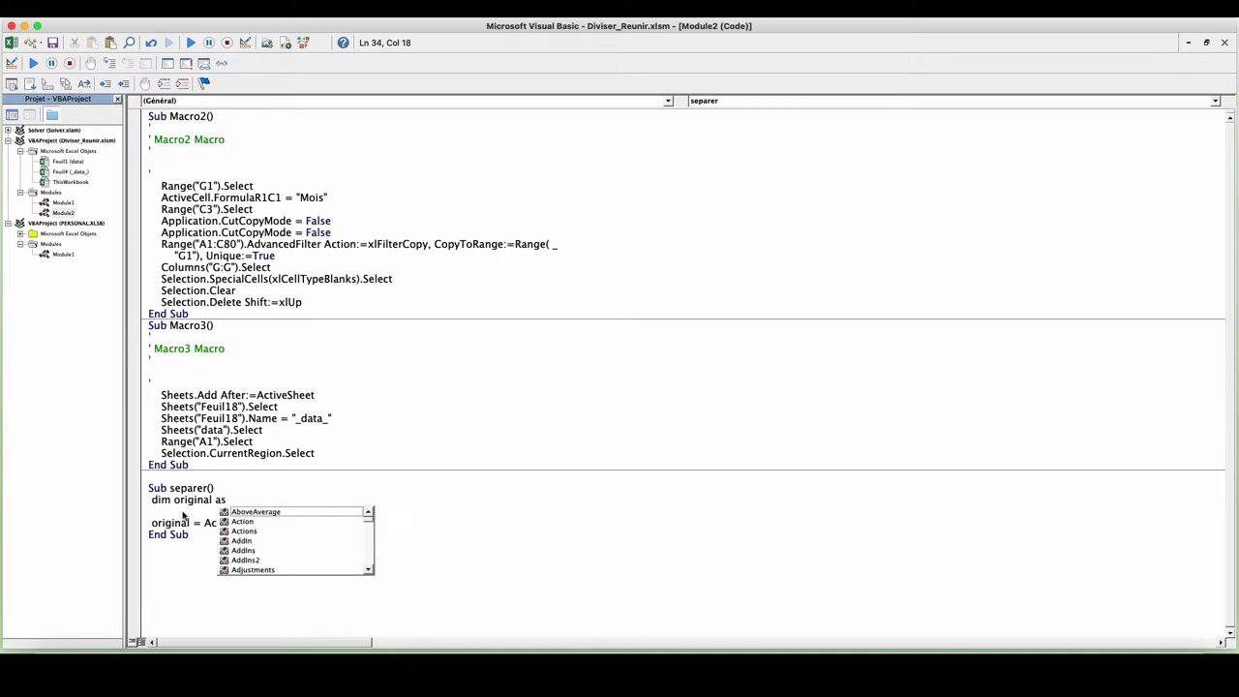
text(st)
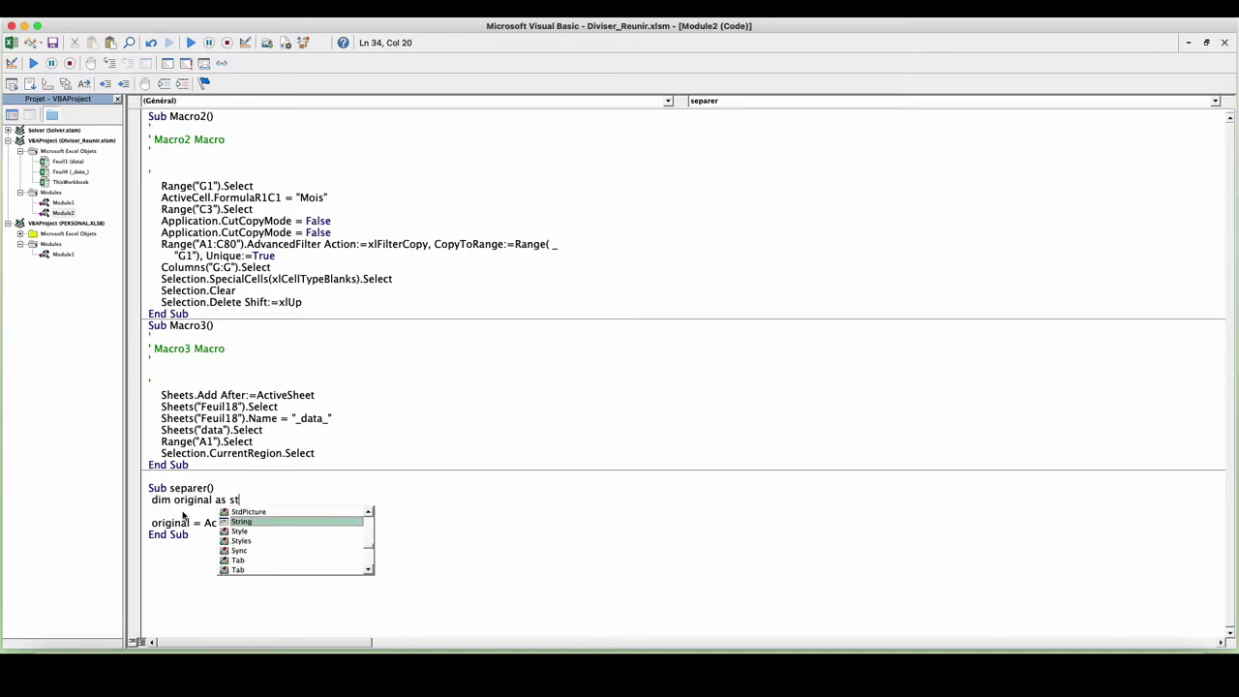
key(Tab)
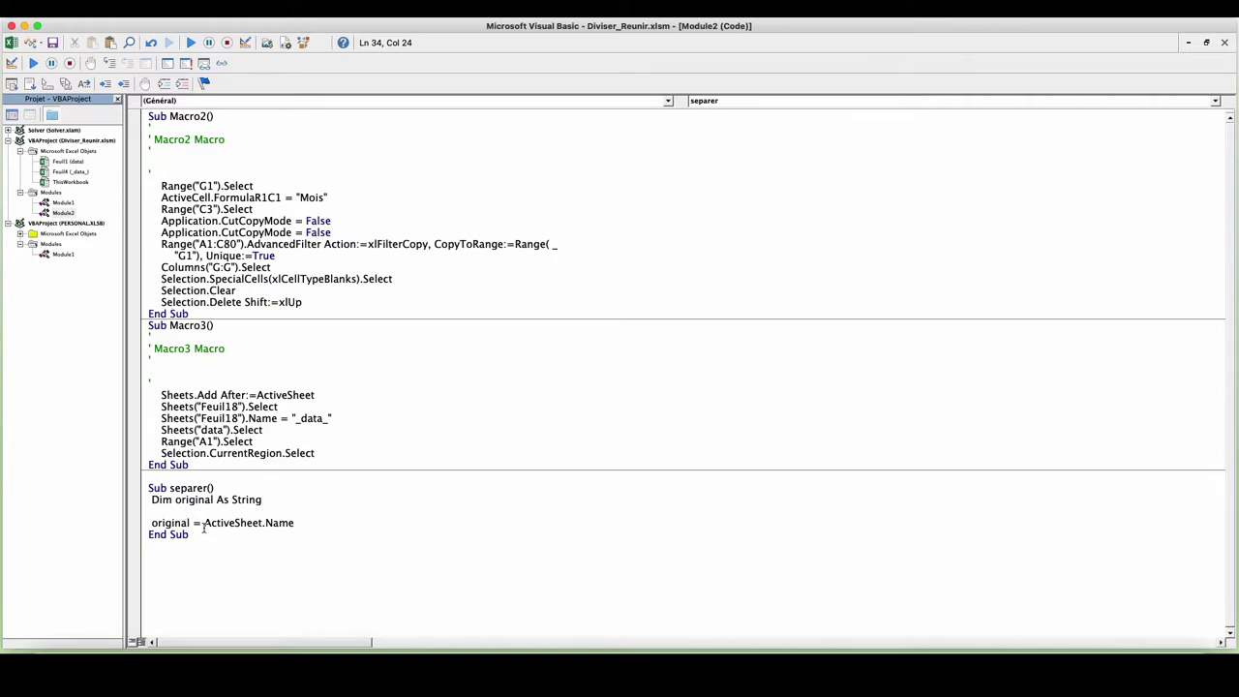
Add Sheets.Add After:=ActiveSheet from Macro3 and name it "_" & original & "_".
click(310, 523)
key(Return)
drag(316, 395, 163, 393)
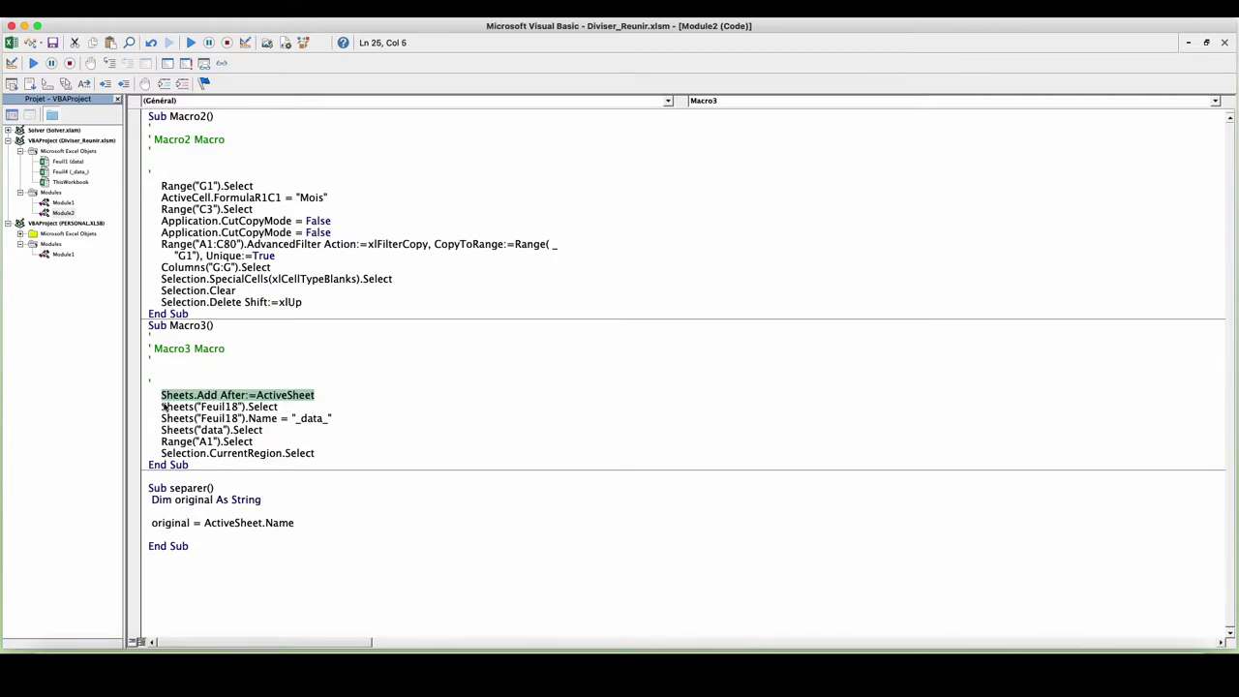
click(170, 534)
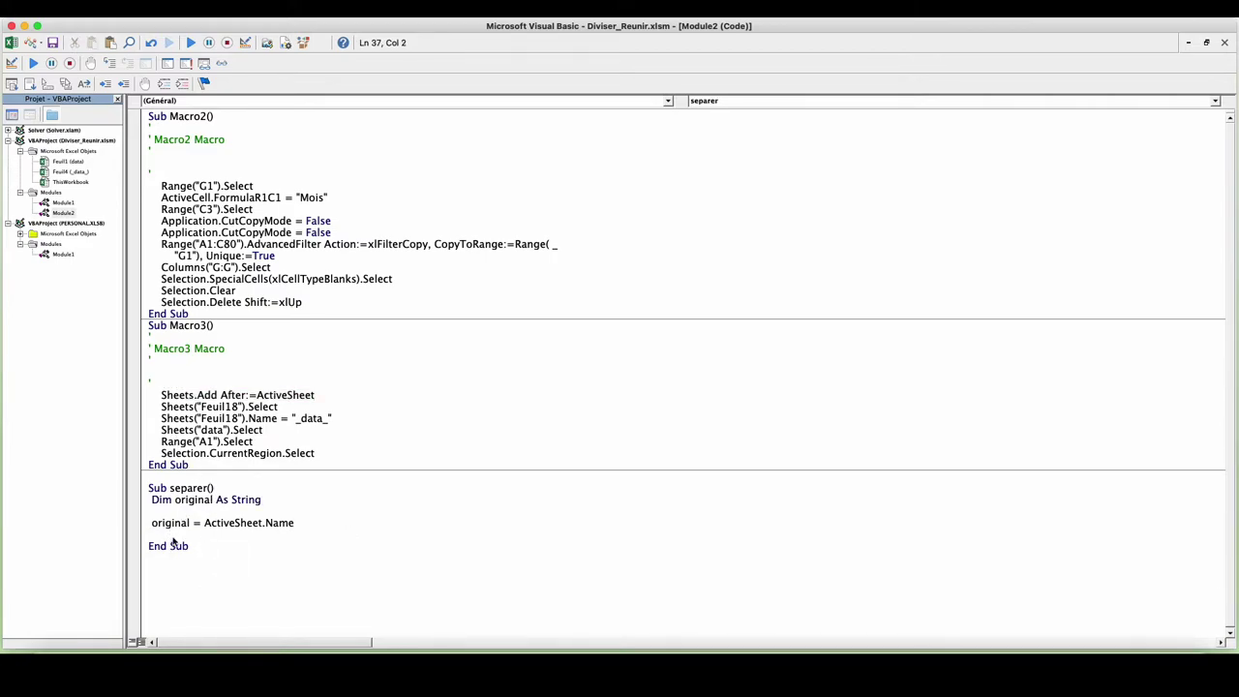
text(Sheets.Add After:=ActiveSheet  ActiveSheet)
text(.Name = "_" & )
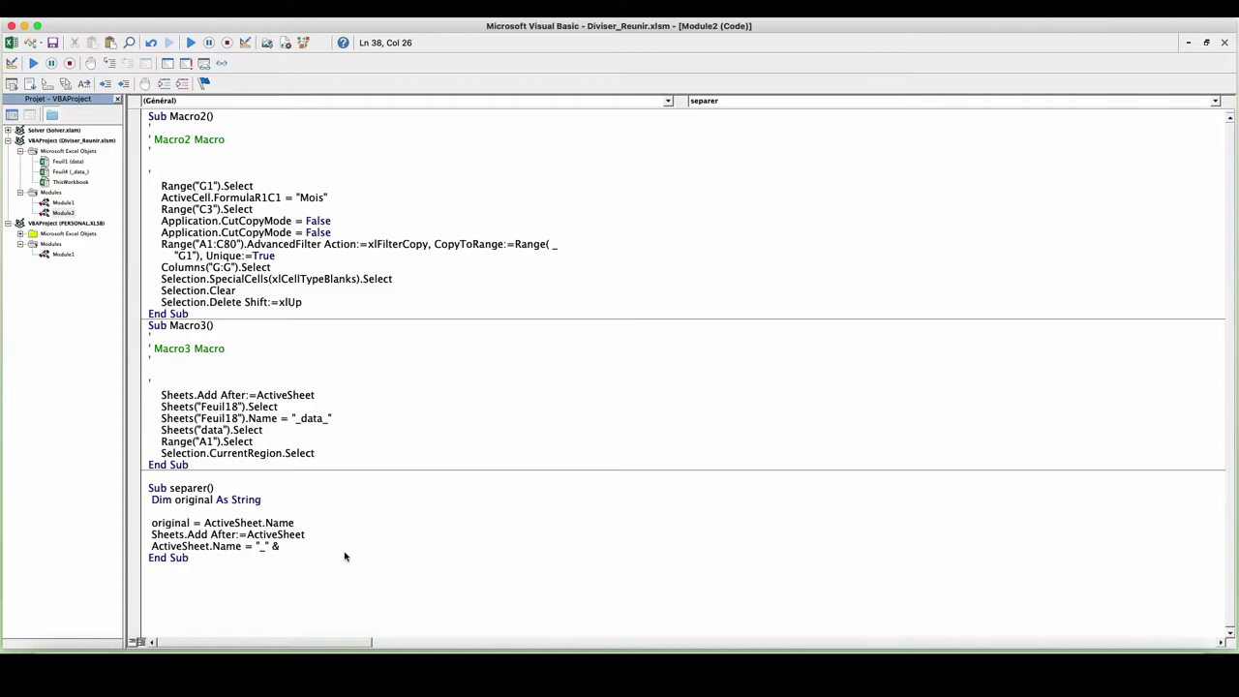
text(original & ")
text(_")
key(Return)
Insert data = Range("A1") below the original assignment line.
click(304, 523)
key(Return)
text(set)
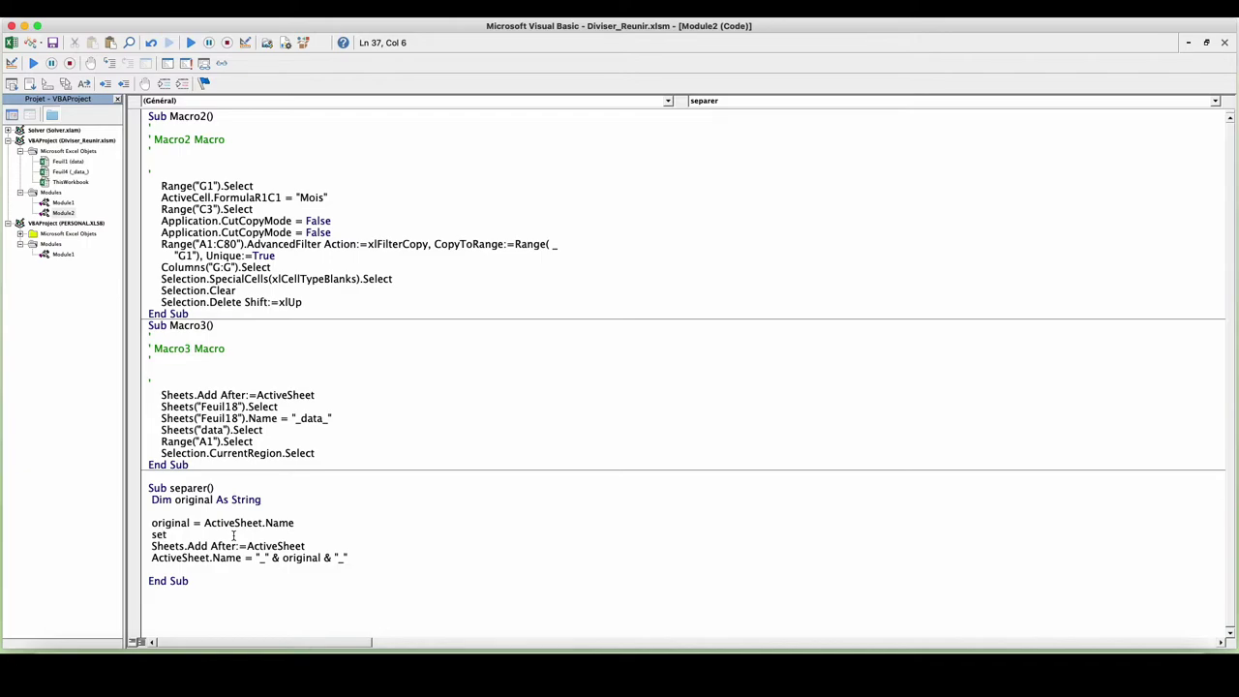
text(data)
text( = )
text(range("A1"))
Append .CurrentRegion to the data range and declare Dim data As Range.
drag(281, 453, 208, 453)
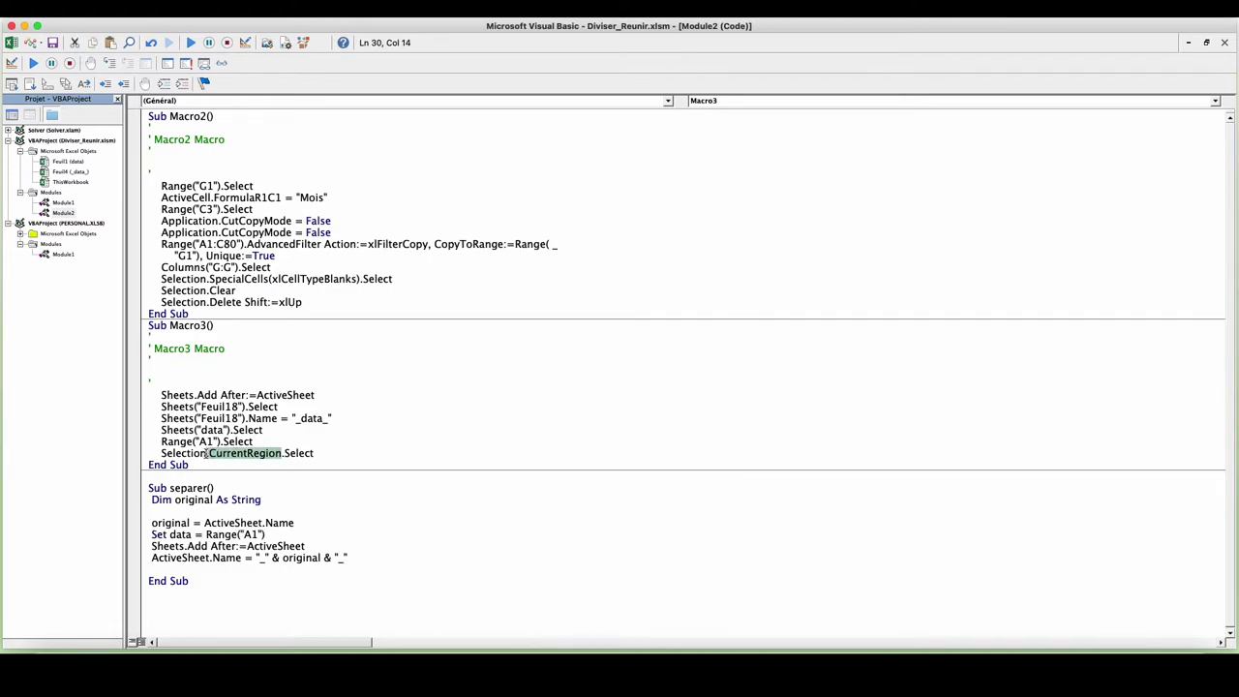
key(ctrl+c)
click(275, 534)
key(ctrl+v)
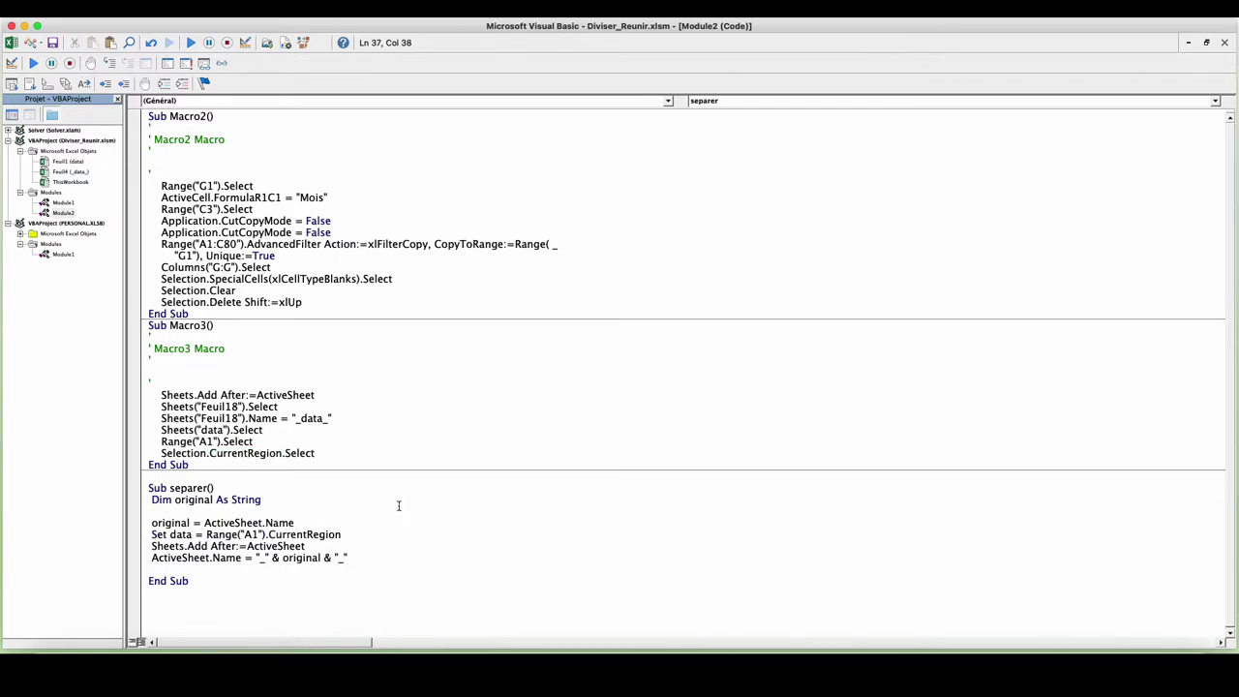
click(278, 501)
key(Return)
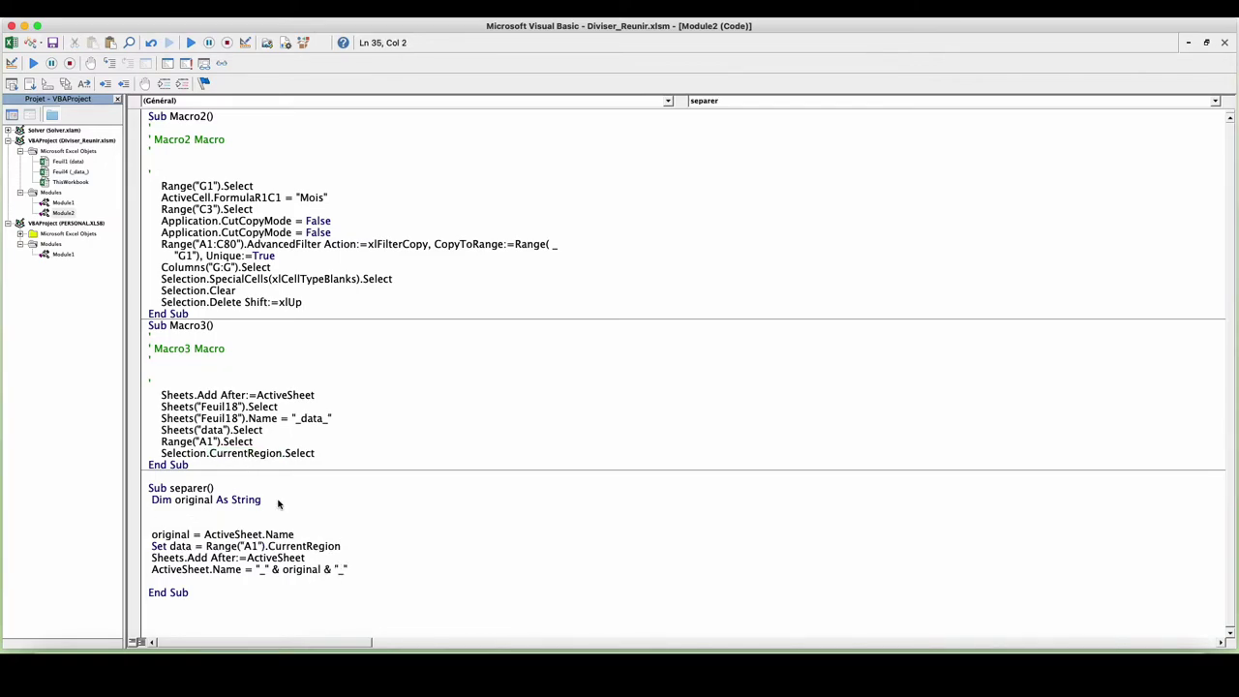
text(dim data )
text(as rang)
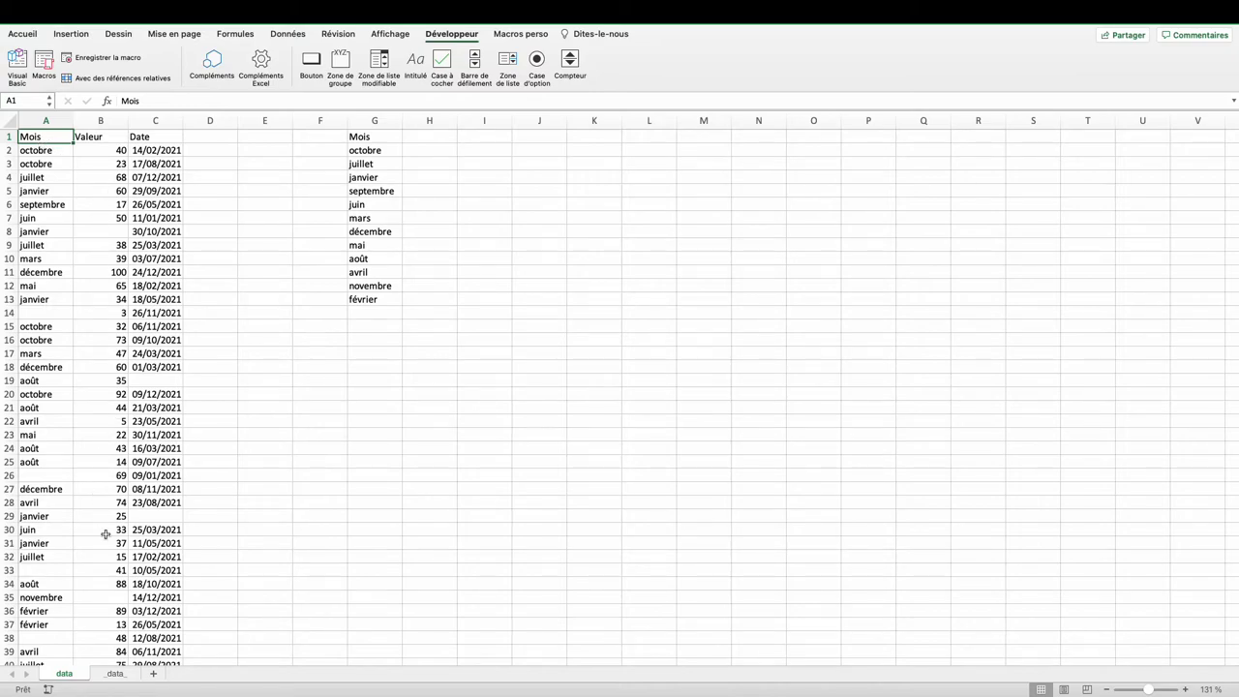
Add Range("A1").Value = Worksheets(original).Range("A1").Value to copy the header.
click(120, 669)
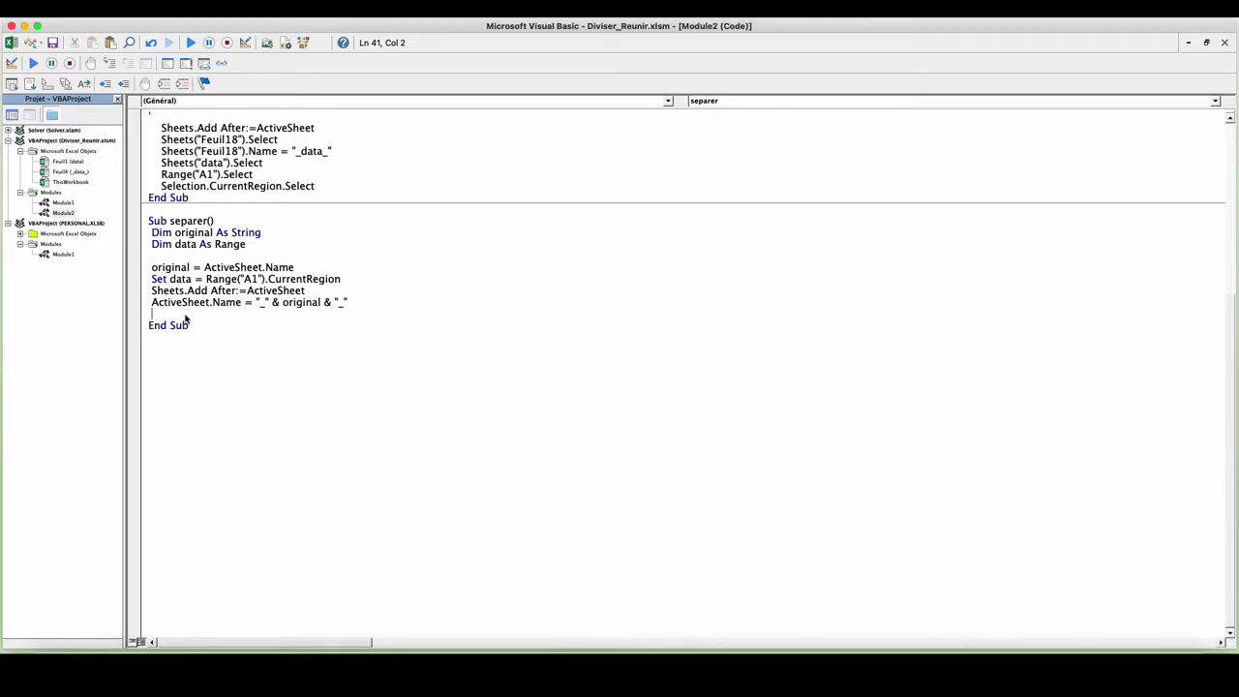
text(range("A1").)
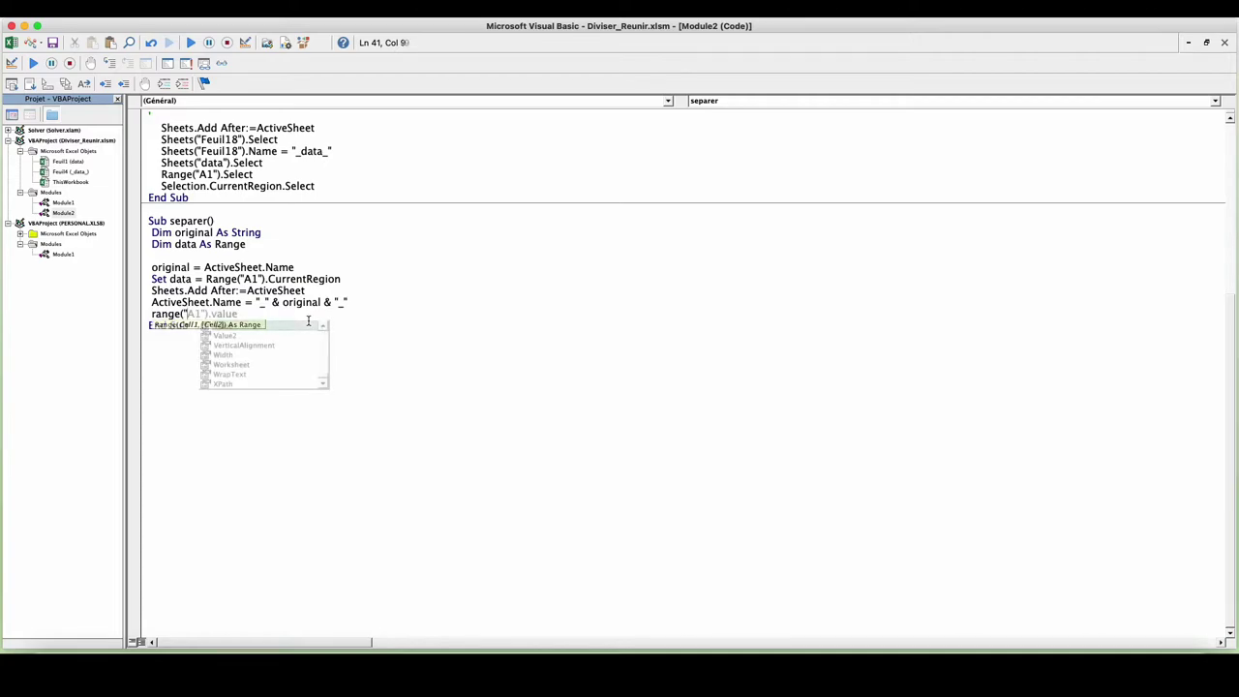
text(value = )
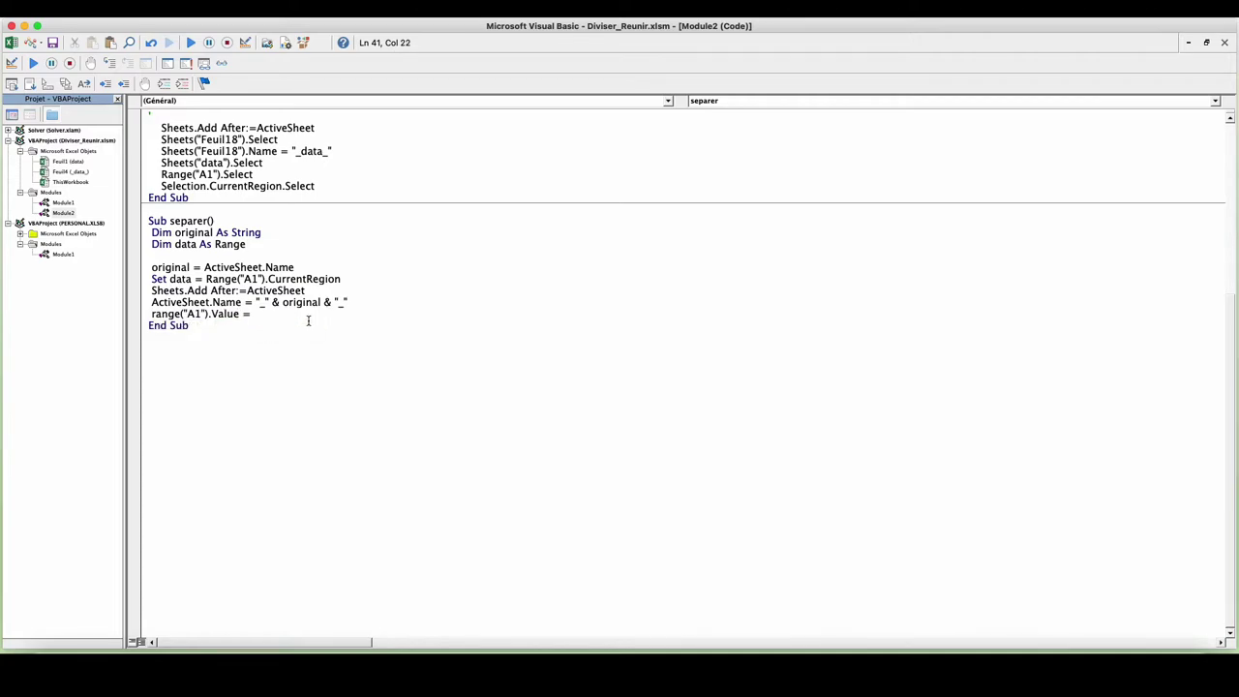
text(wor)
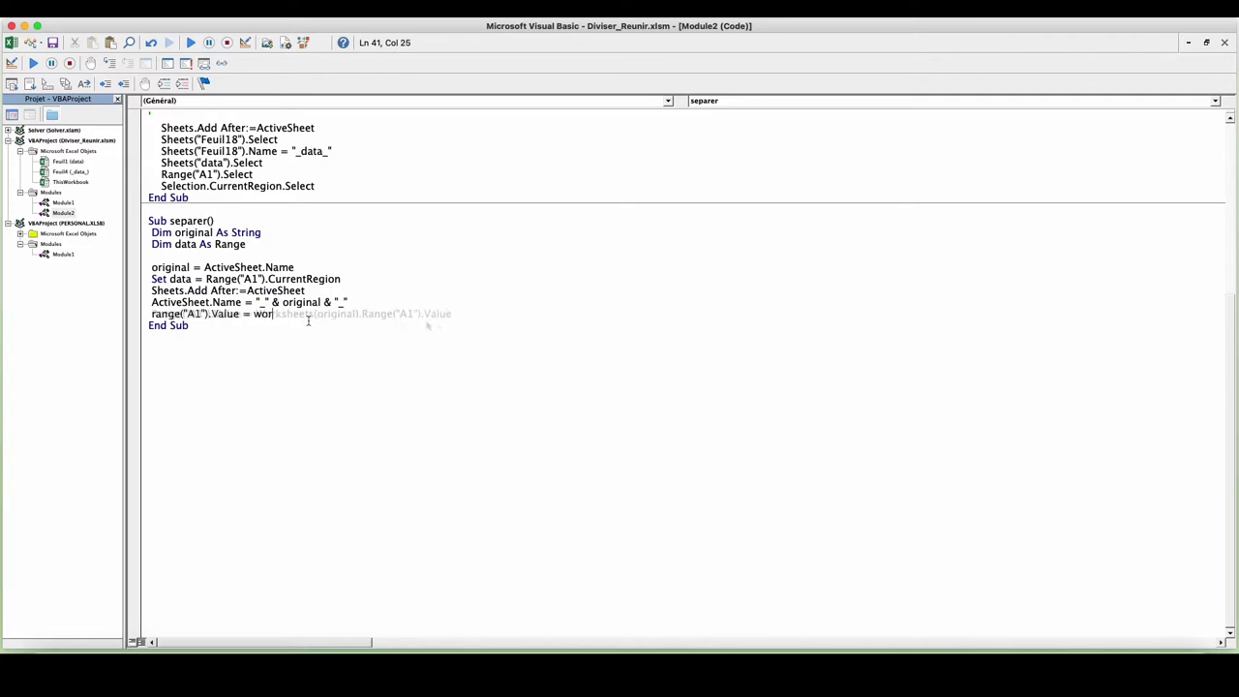
key(Tab)
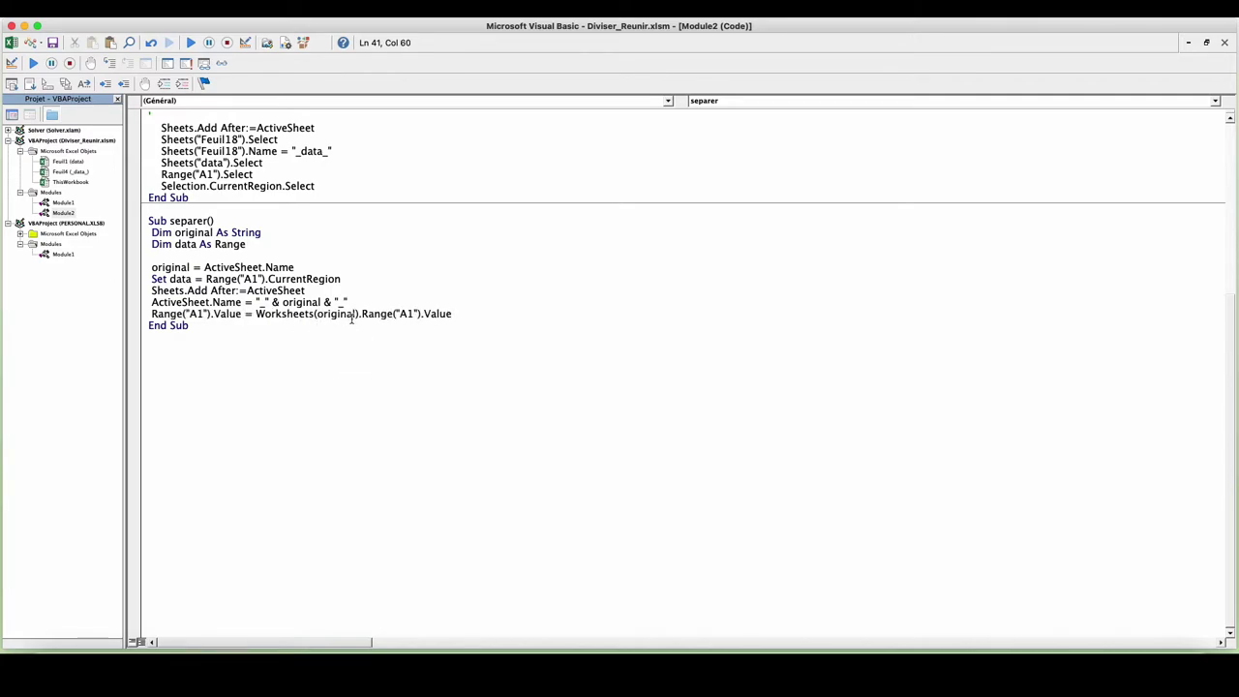
key(Return)
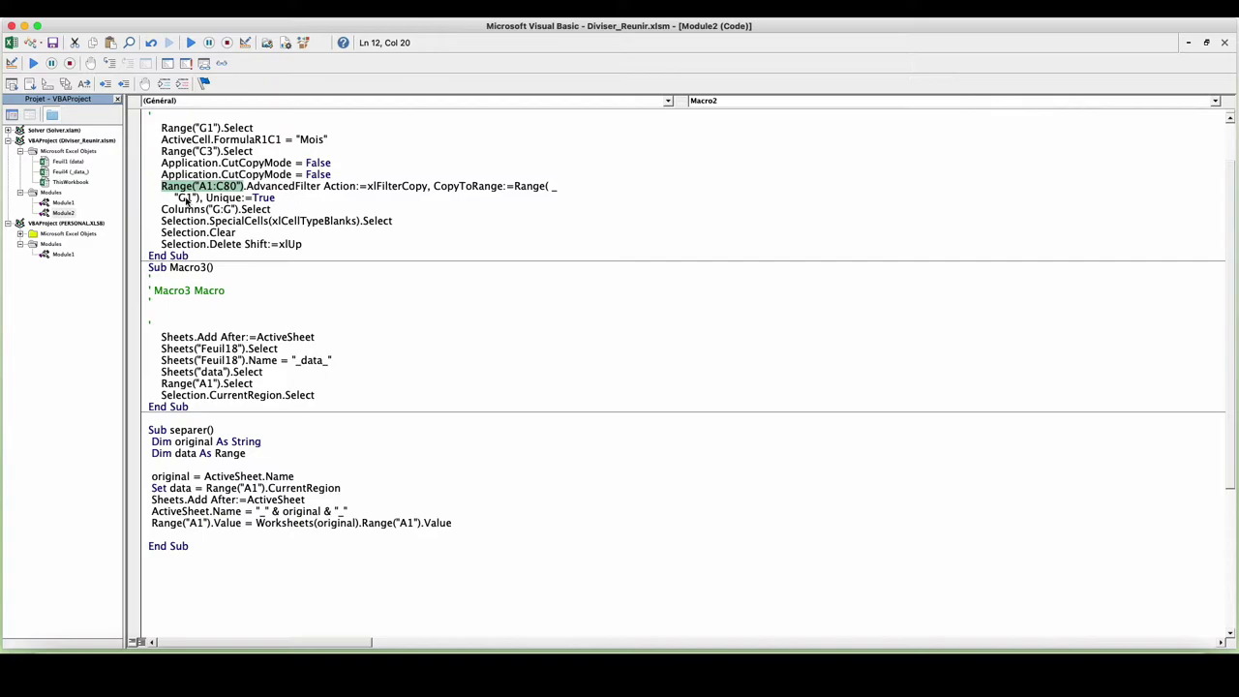
Add data.AdvancedFilter xlFilterCopy to Range("A1") with Unique:=True on one line.
drag(205, 197, 278, 198)
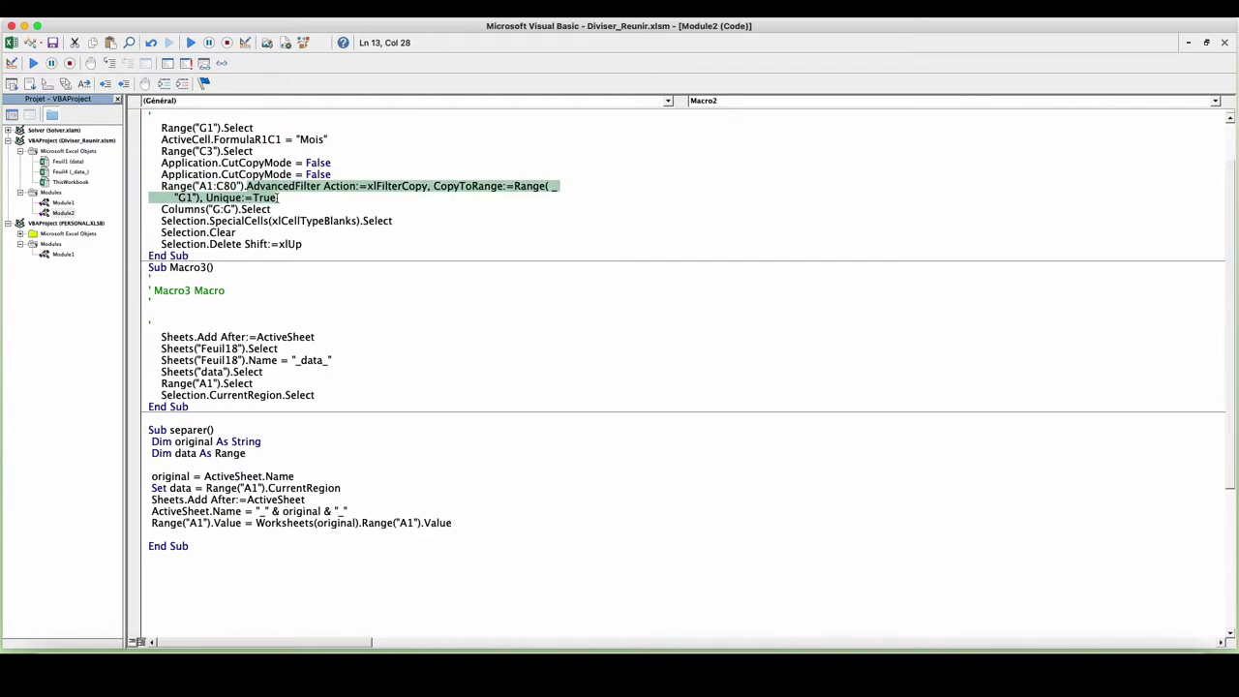
click(188, 535)
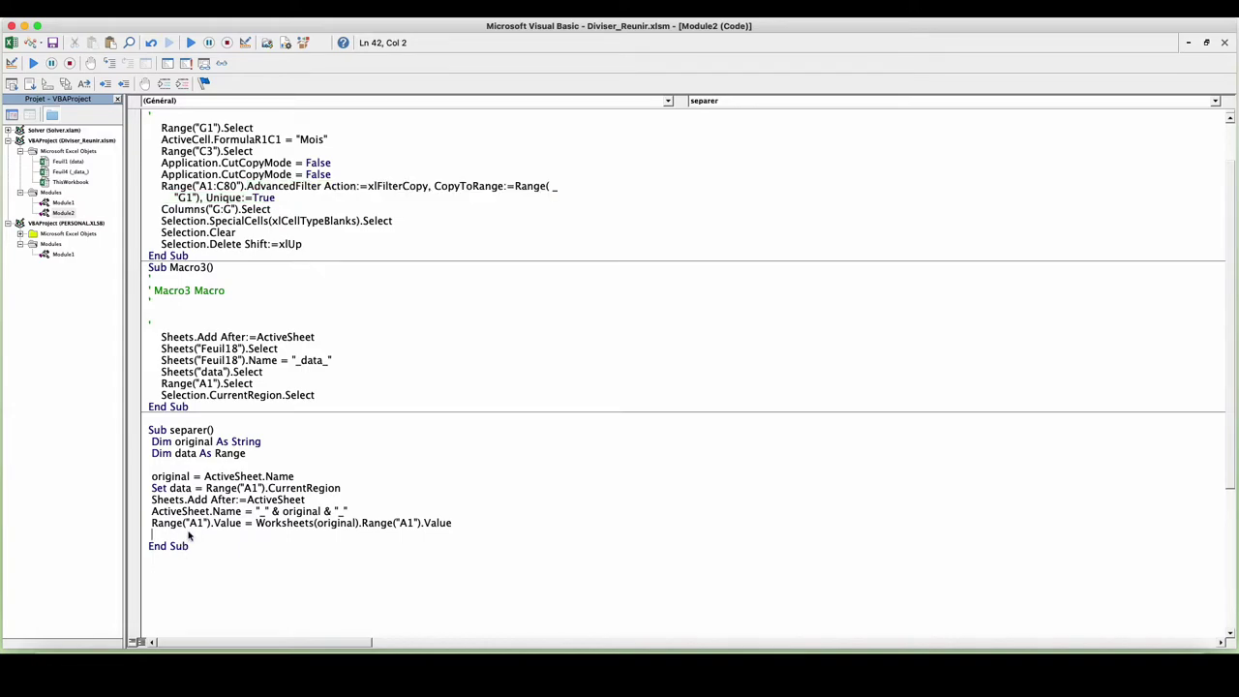
text(data.)
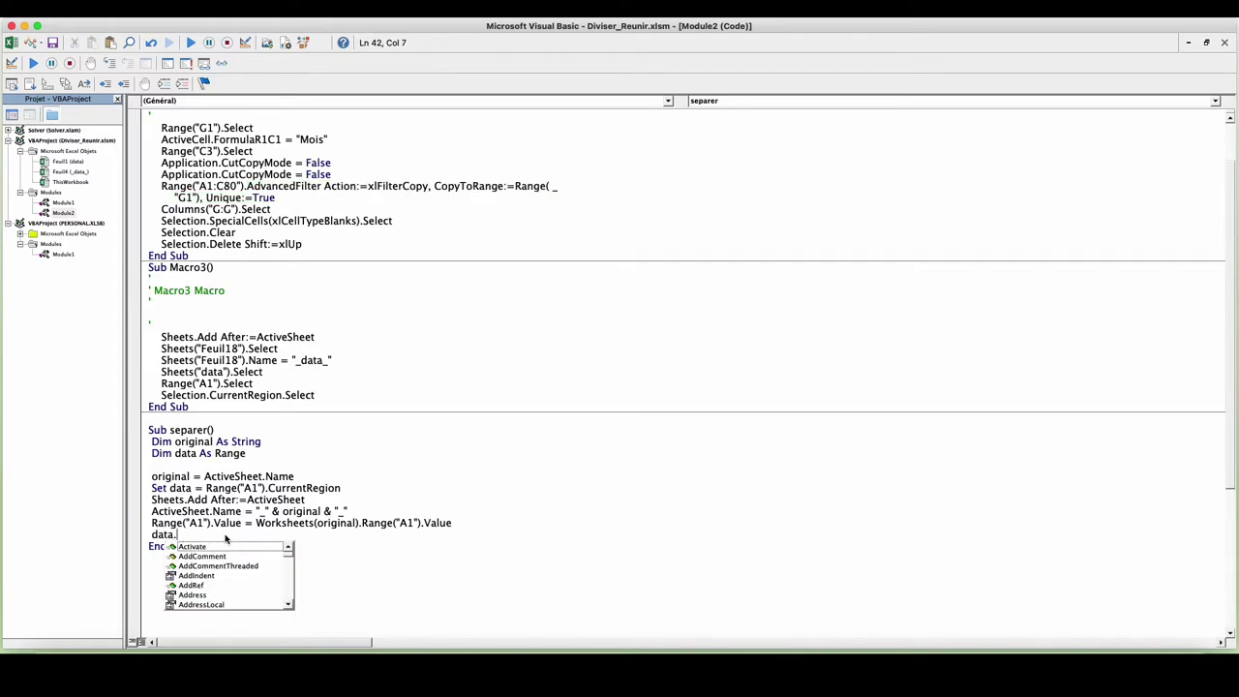
key(ctrl+v)
click(489, 537)
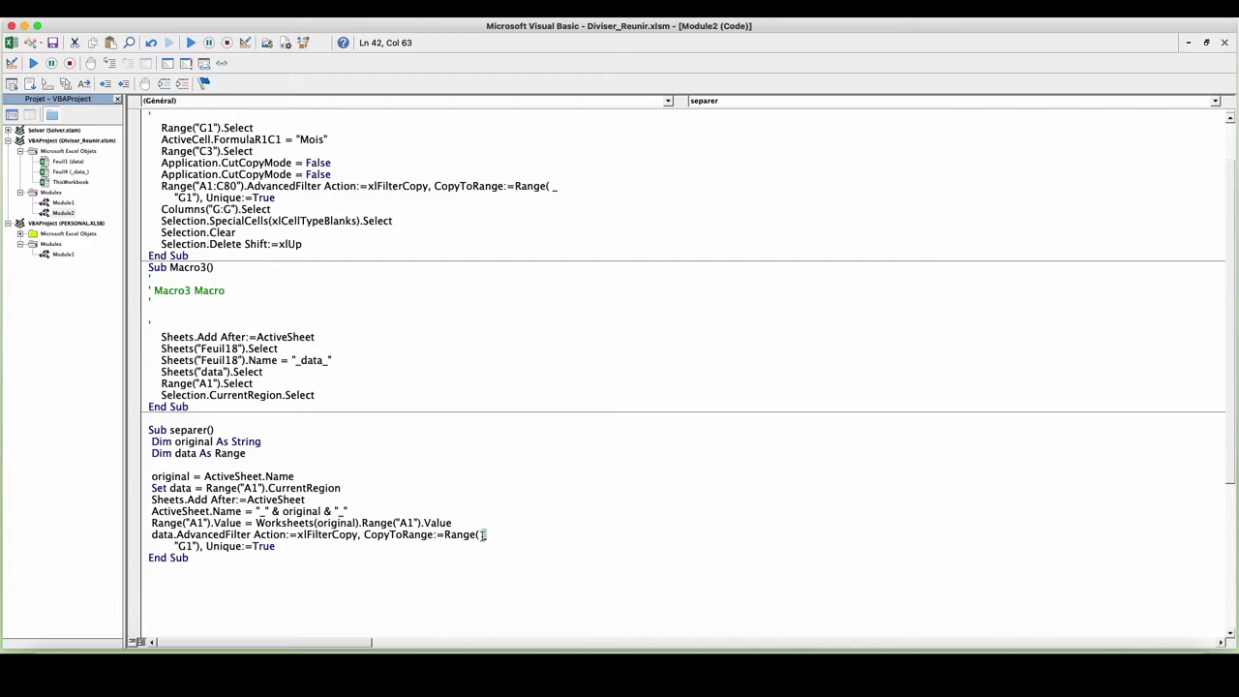
key(BackSpace)
key(Delete)
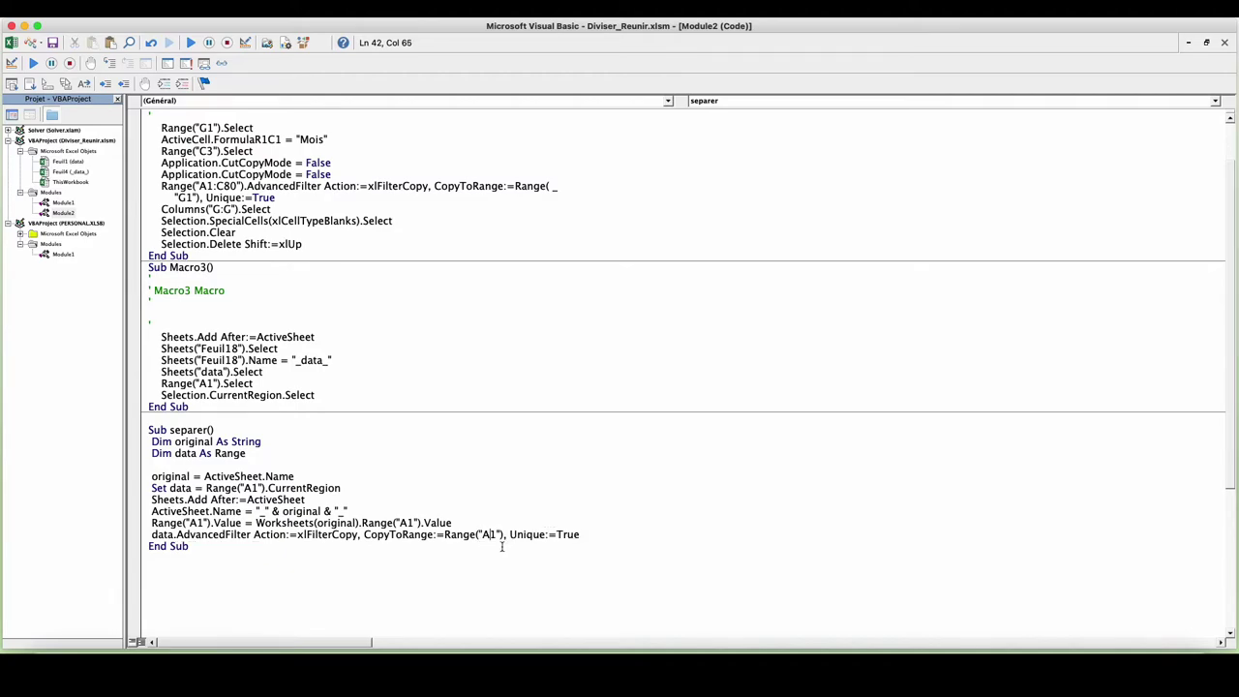
click(592, 535)
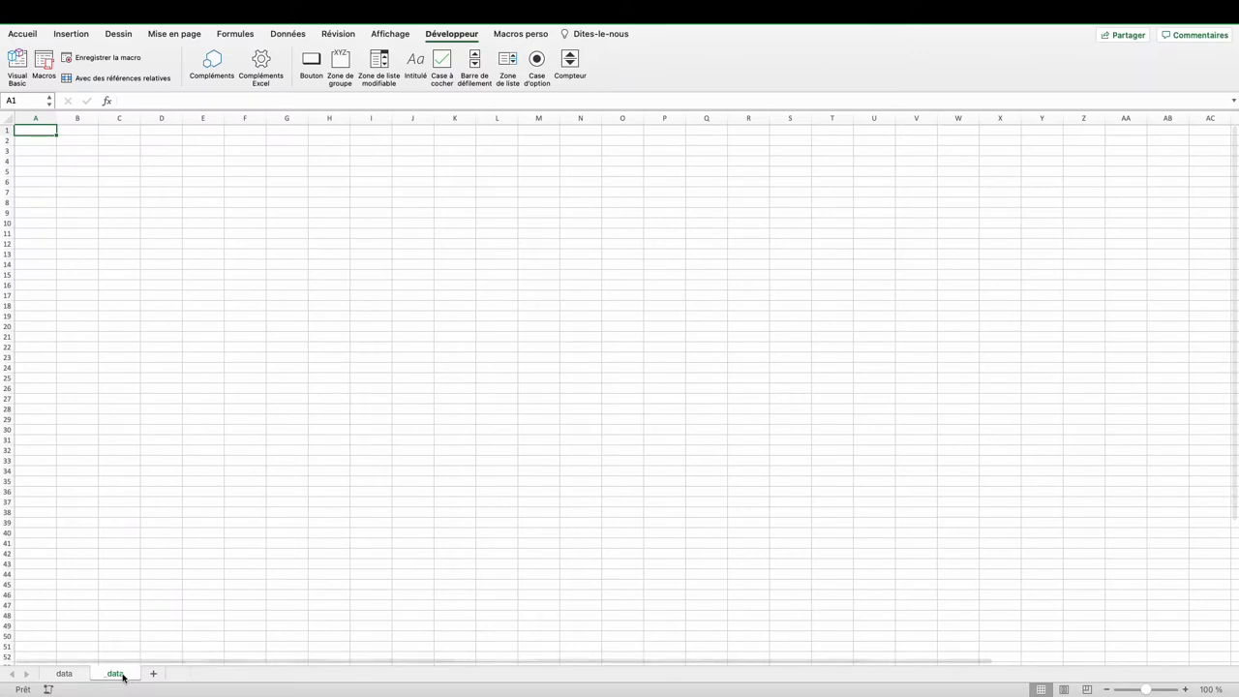
Delete the existing _data_ sheet from the workbook.
right_click(120, 674)
click(191, 541)
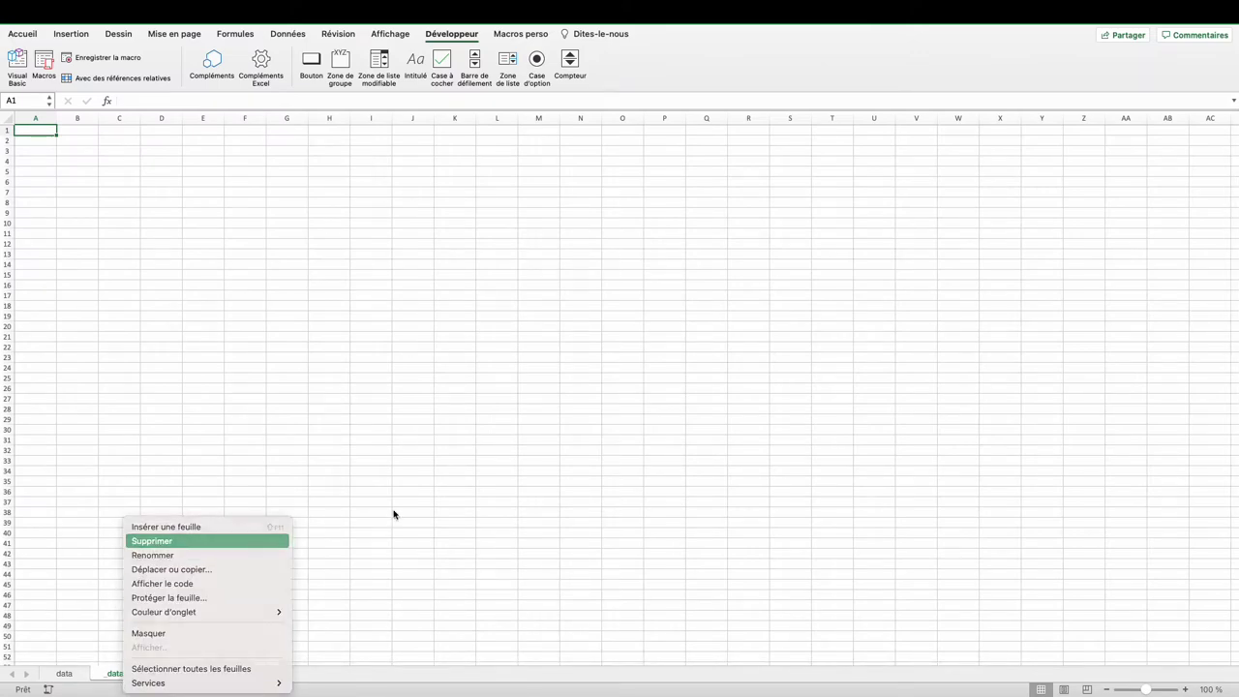
click(655, 266)
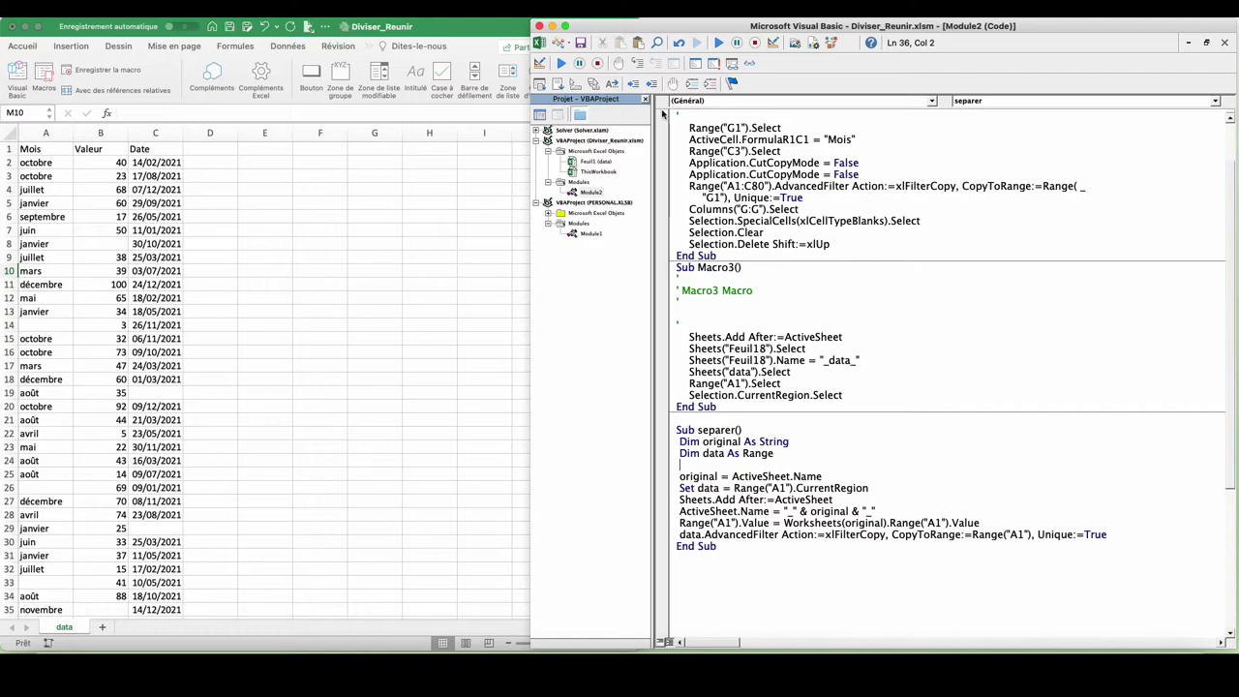
Step through separer to End Sub, creating _data_ and filling it with the unique months.
click(637, 64)
double_click(637, 64)
mouse_move(699, 476)
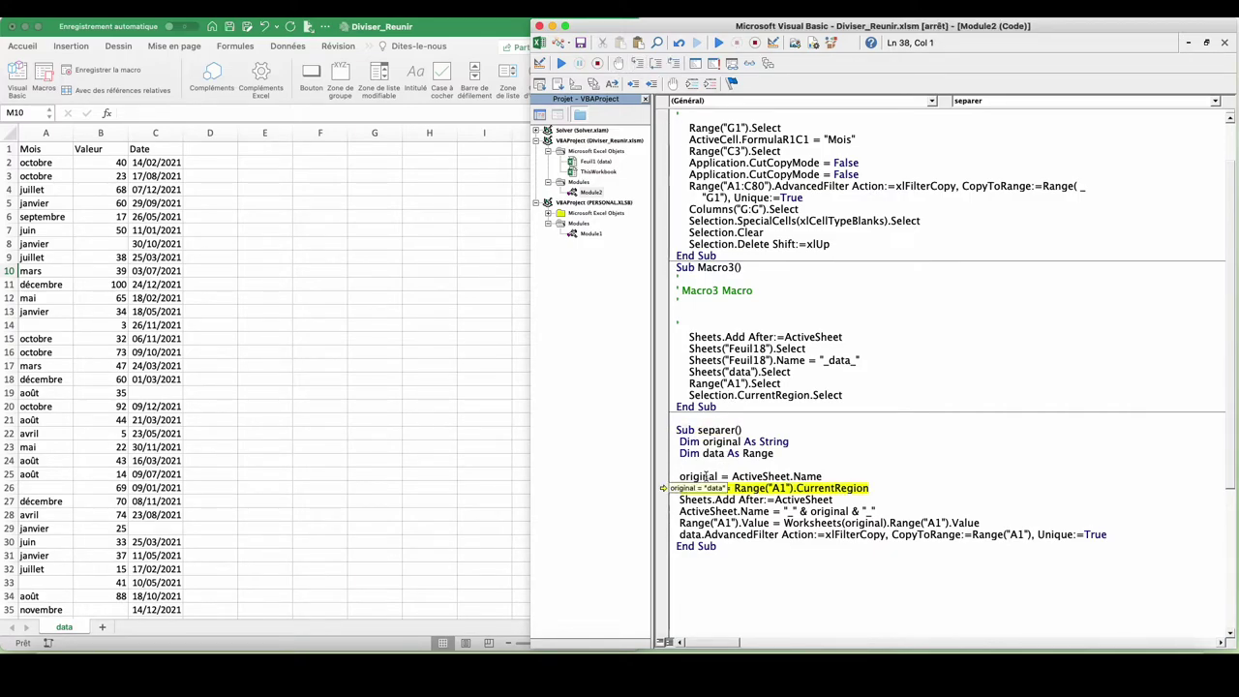
click(652, 84)
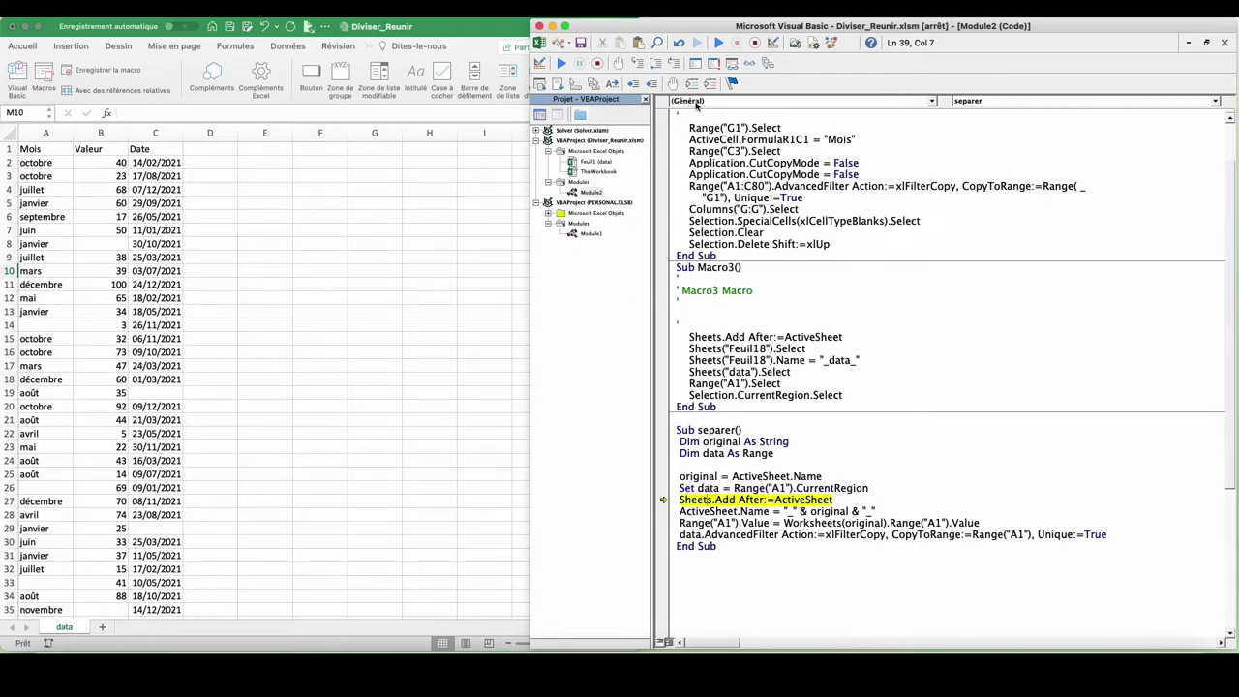
click(639, 64)
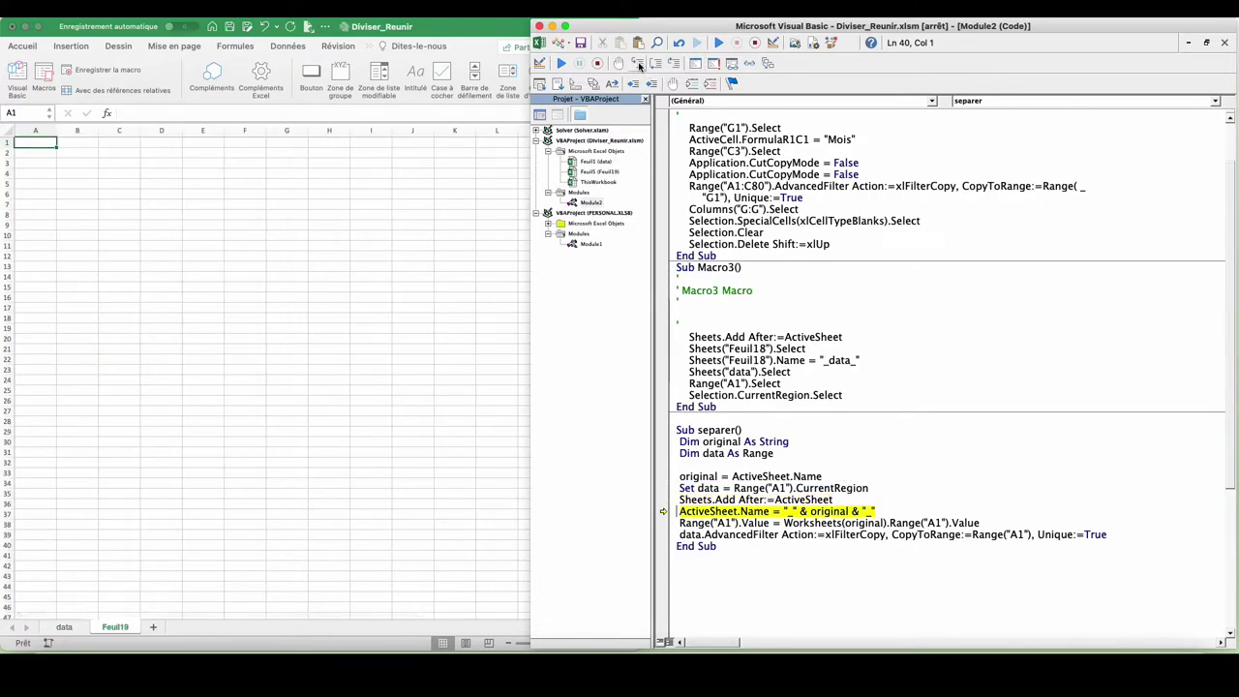
click(639, 64)
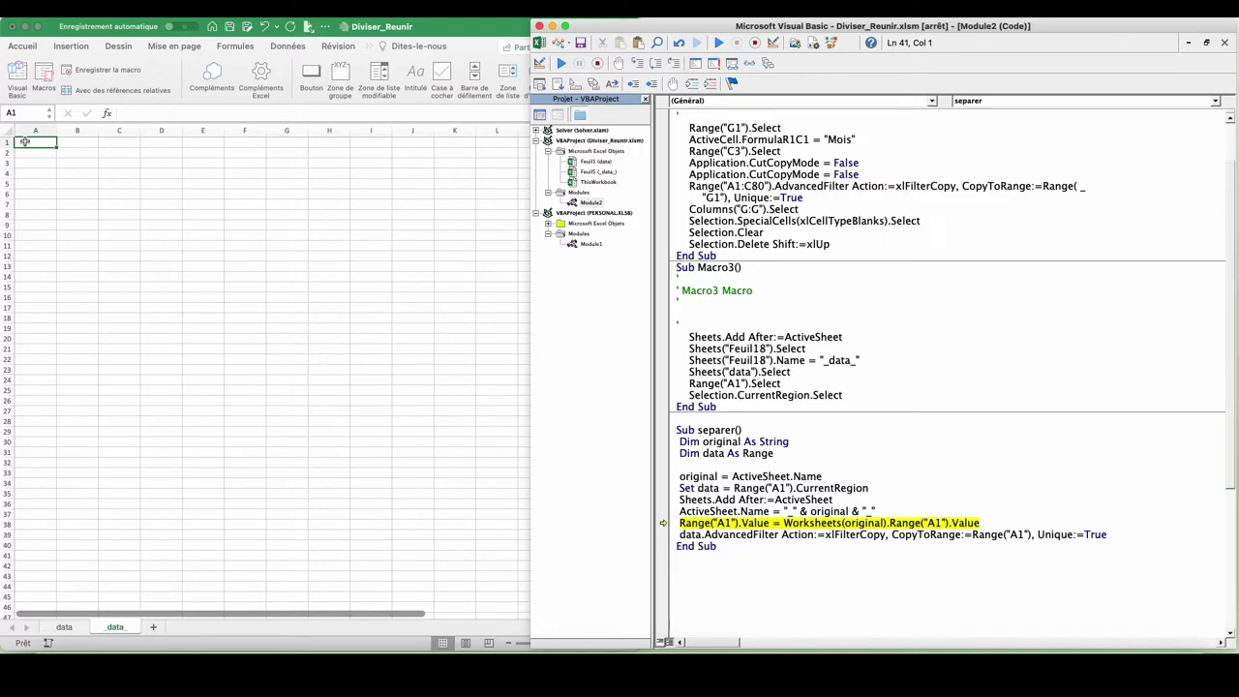
key(F8)
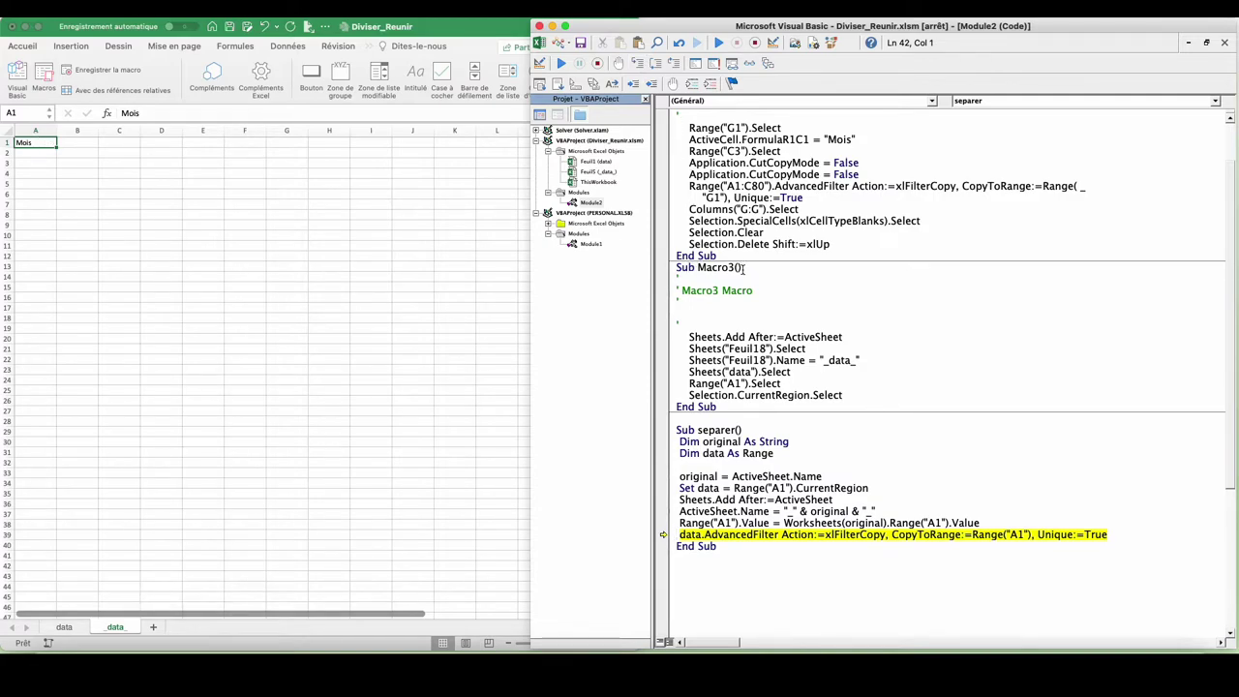
click(638, 64)
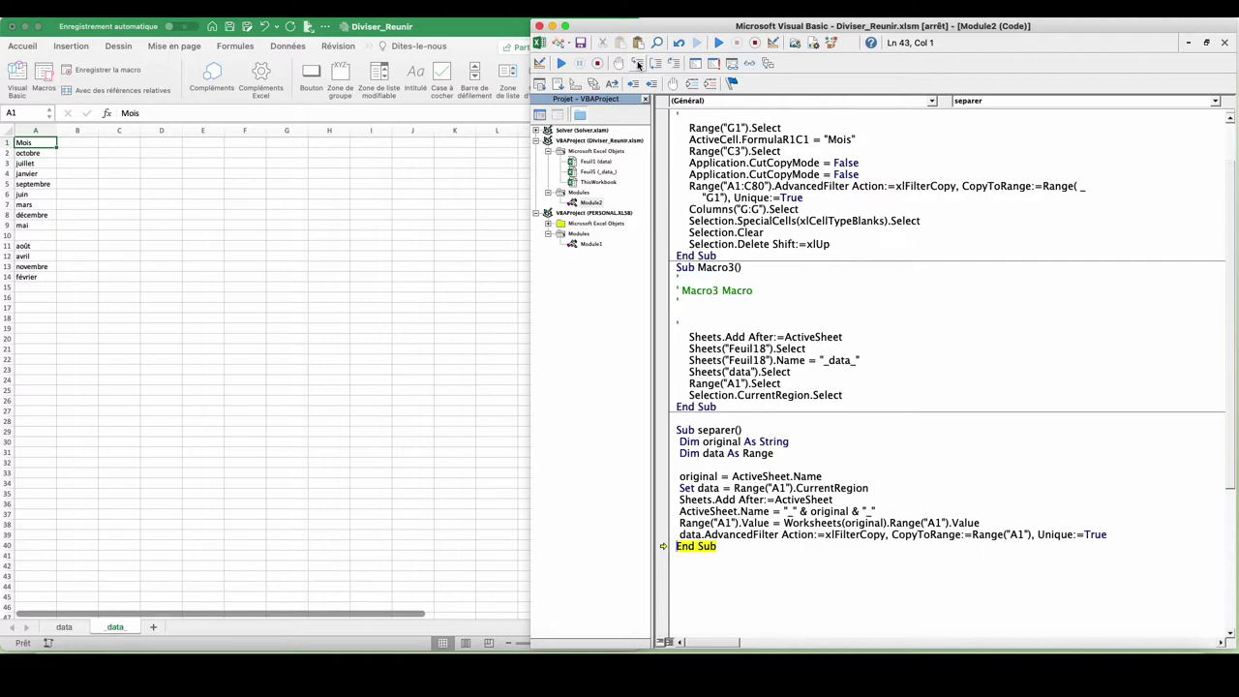
click(639, 64)
text(' S)
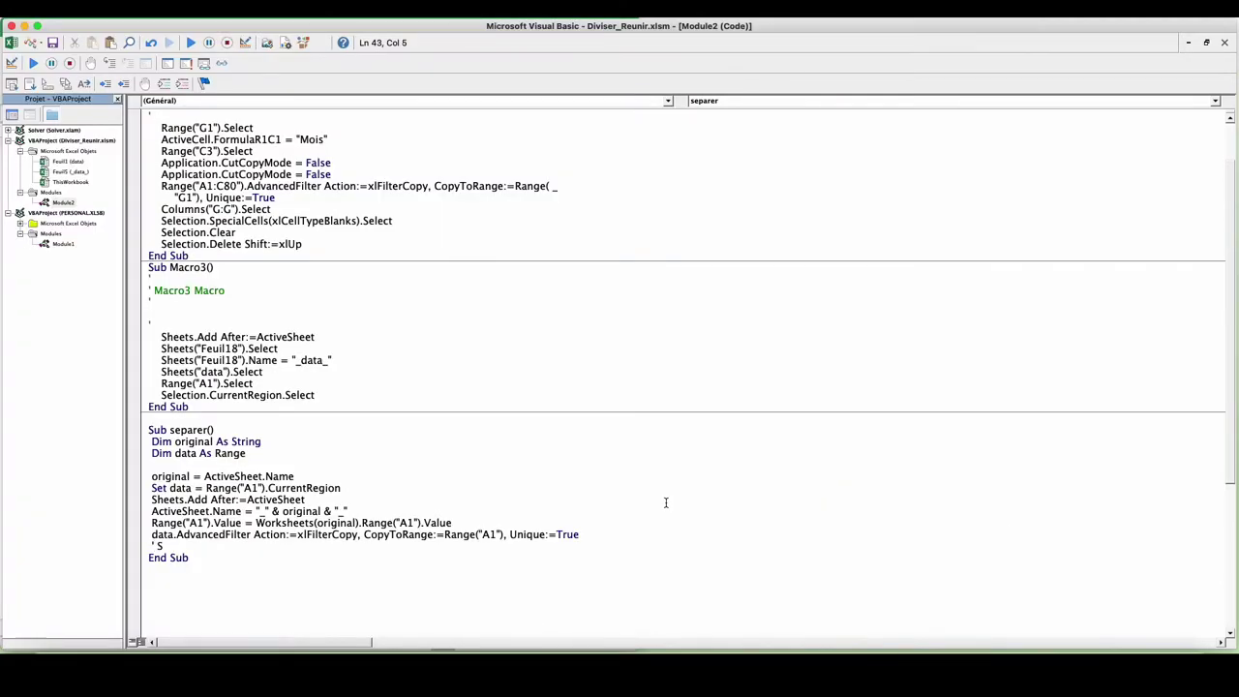
Add the 'Suppression des cellules vides' comment and copy Macro2's four blank-cell lines below it.
text(uppression des cellules vides)
key(Return)
drag(161, 209, 403, 224)
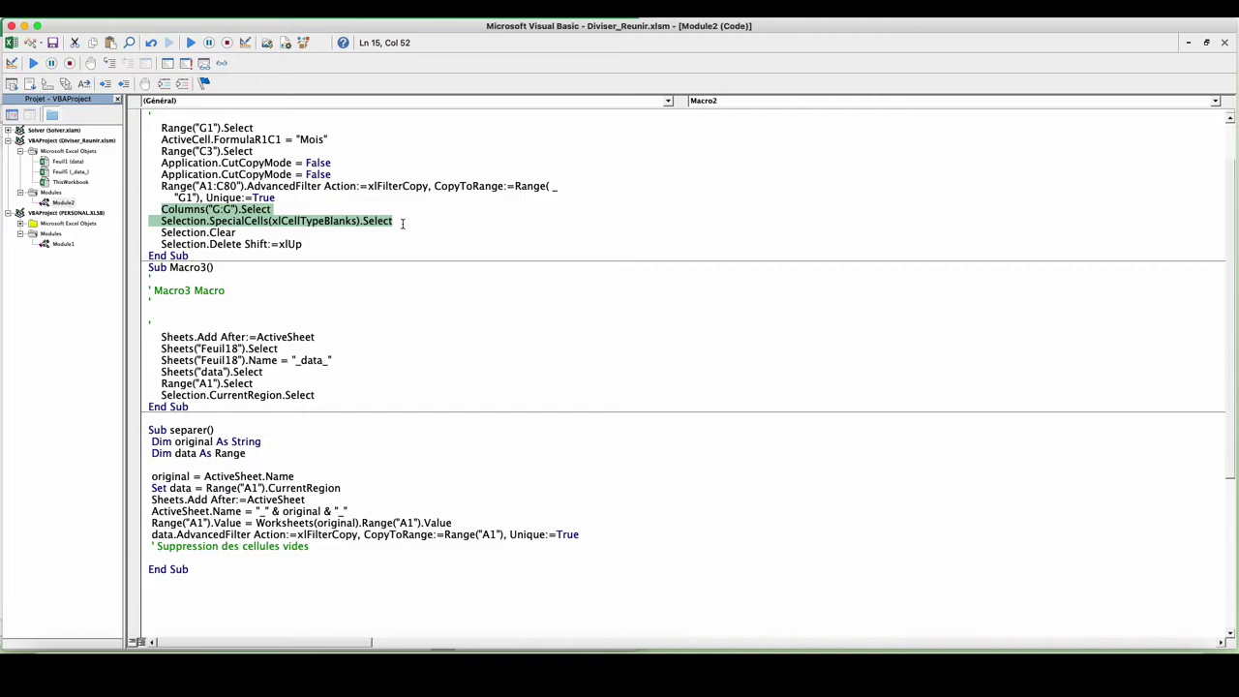
drag(402, 223, 232, 255)
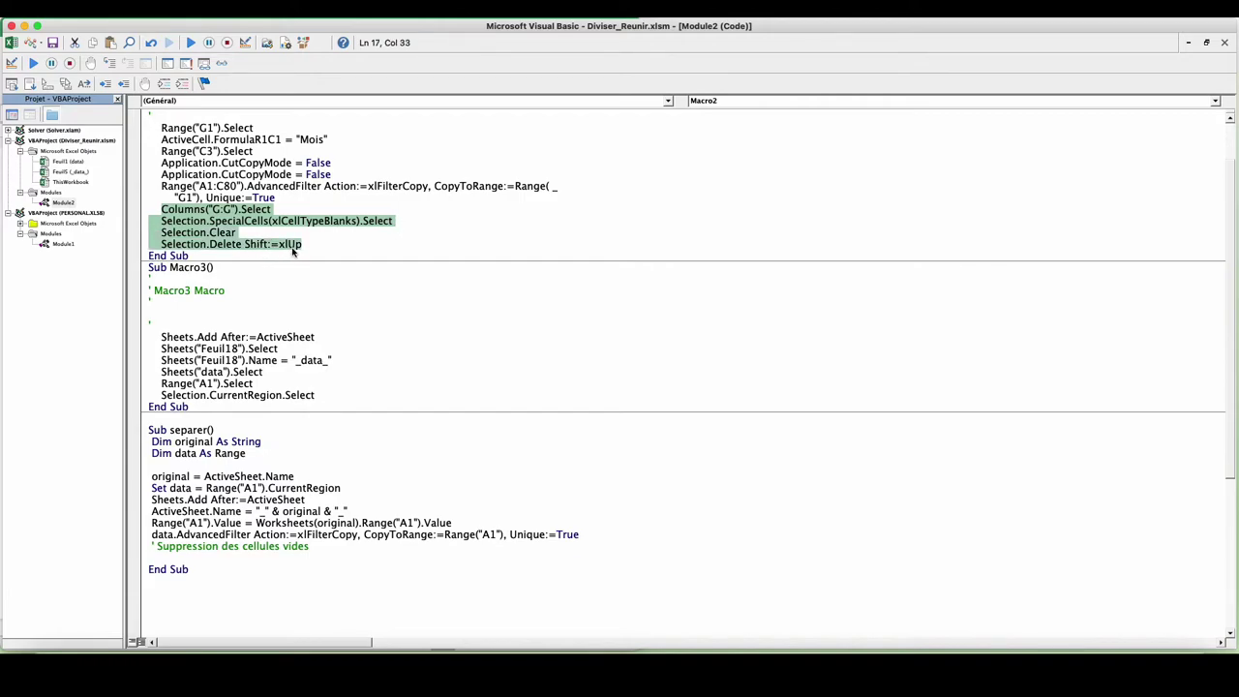
mouse_move(291, 244)
mouse_down()
mouse_move(217, 557)
mouse_move(201, 557)
mouse_up()
Change the copied column reference to A:A and remove the Selection.Clear line.
text(A:A)
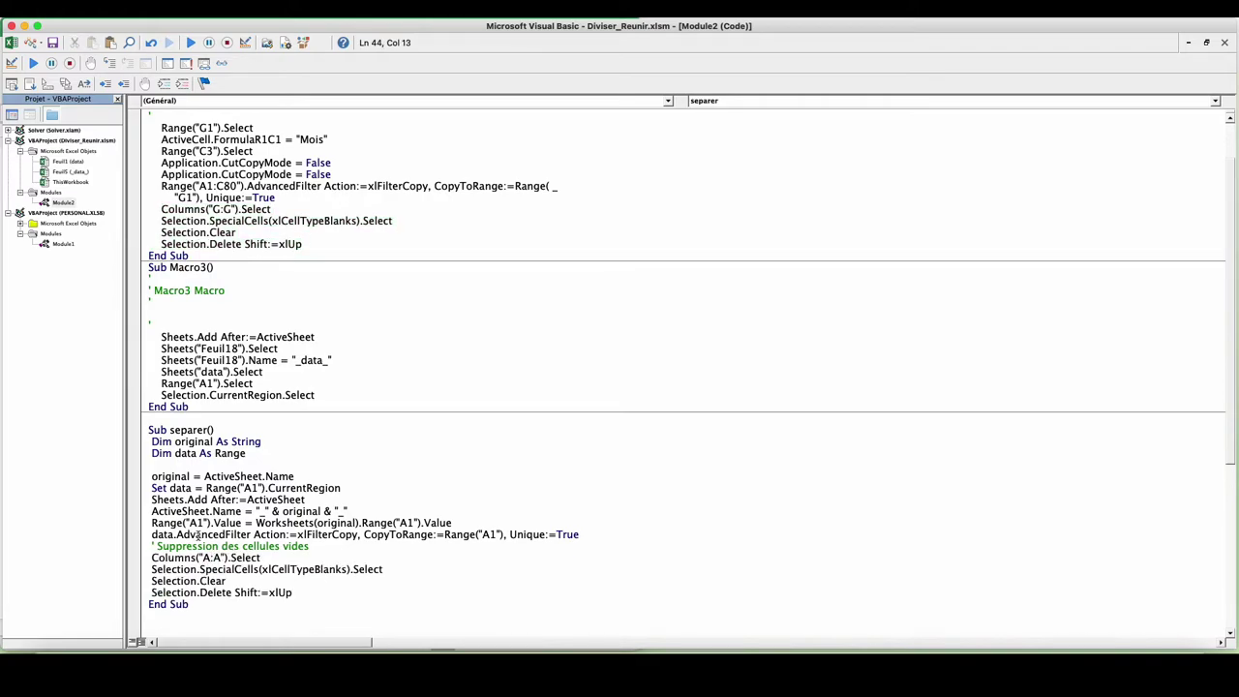
click(135, 579)
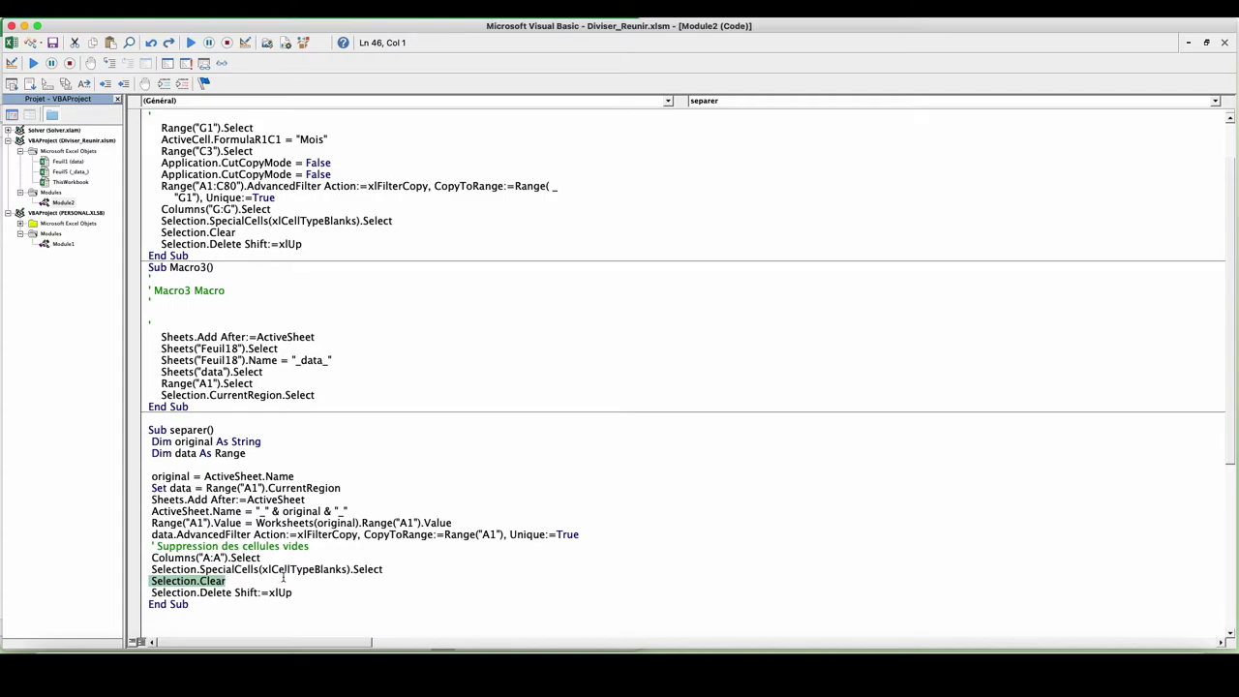
key(Delete)
key(BackSpace)
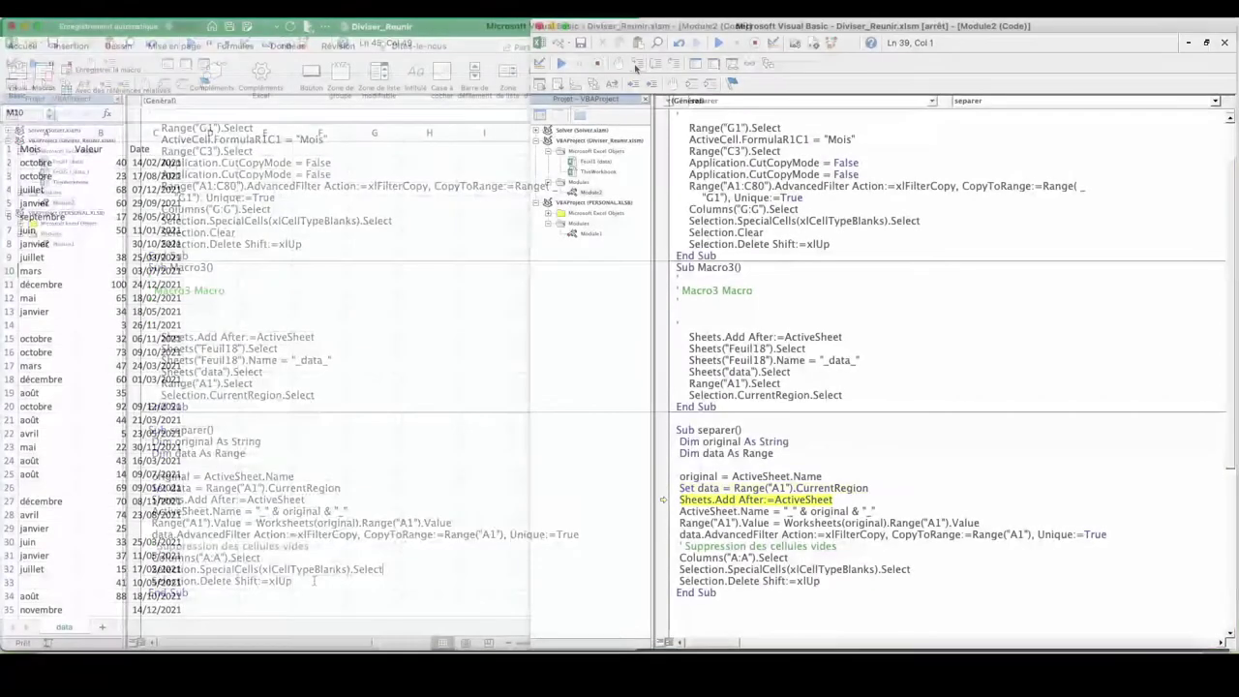
Step through the new lines, selecting column A's blank cells and deleting them upward.
click(636, 62)
click(636, 63)
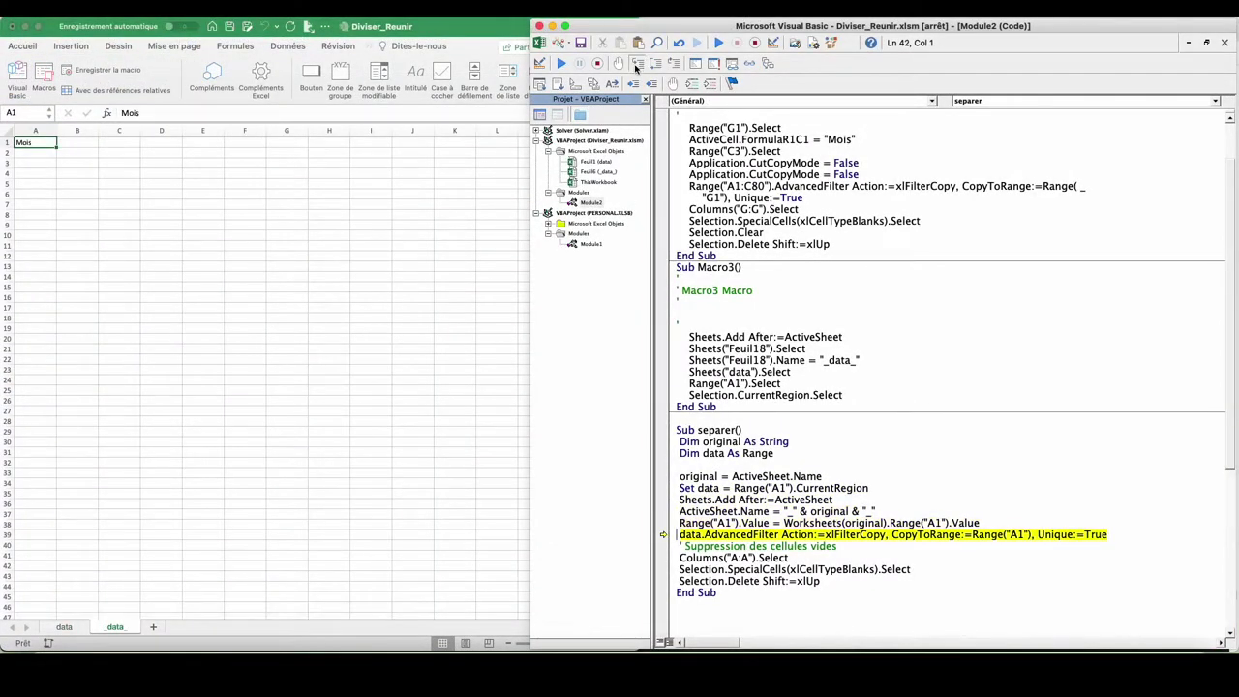
click(636, 63)
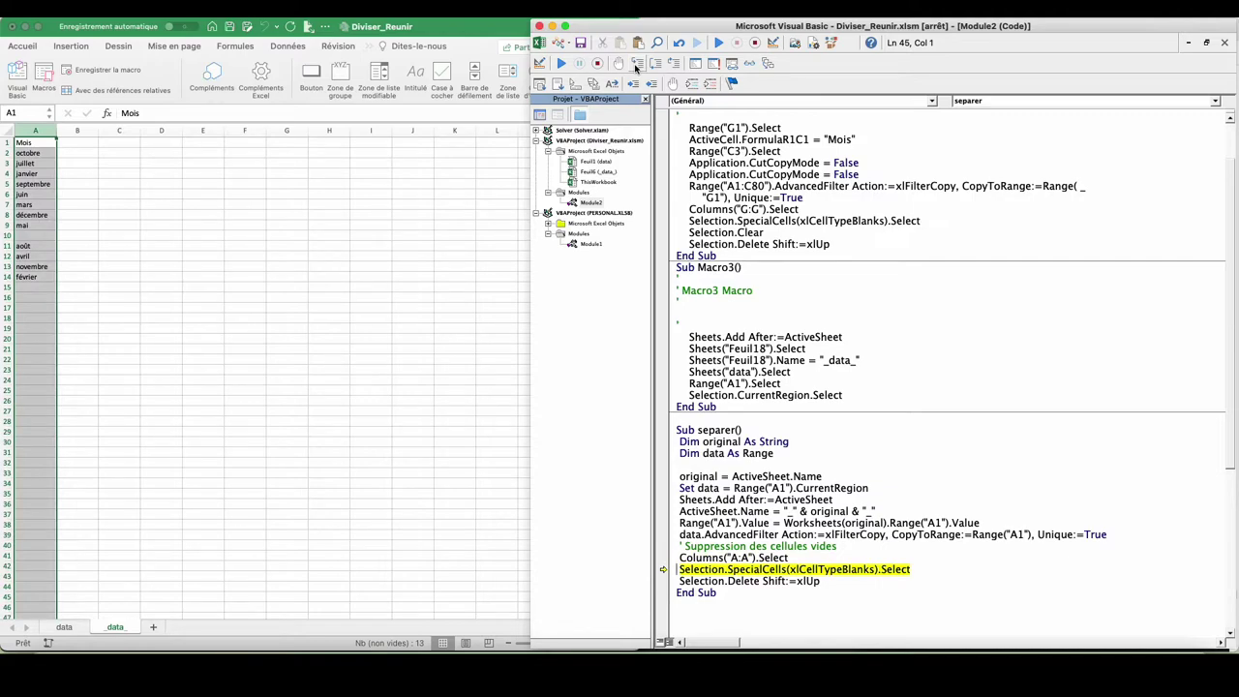
click(635, 63)
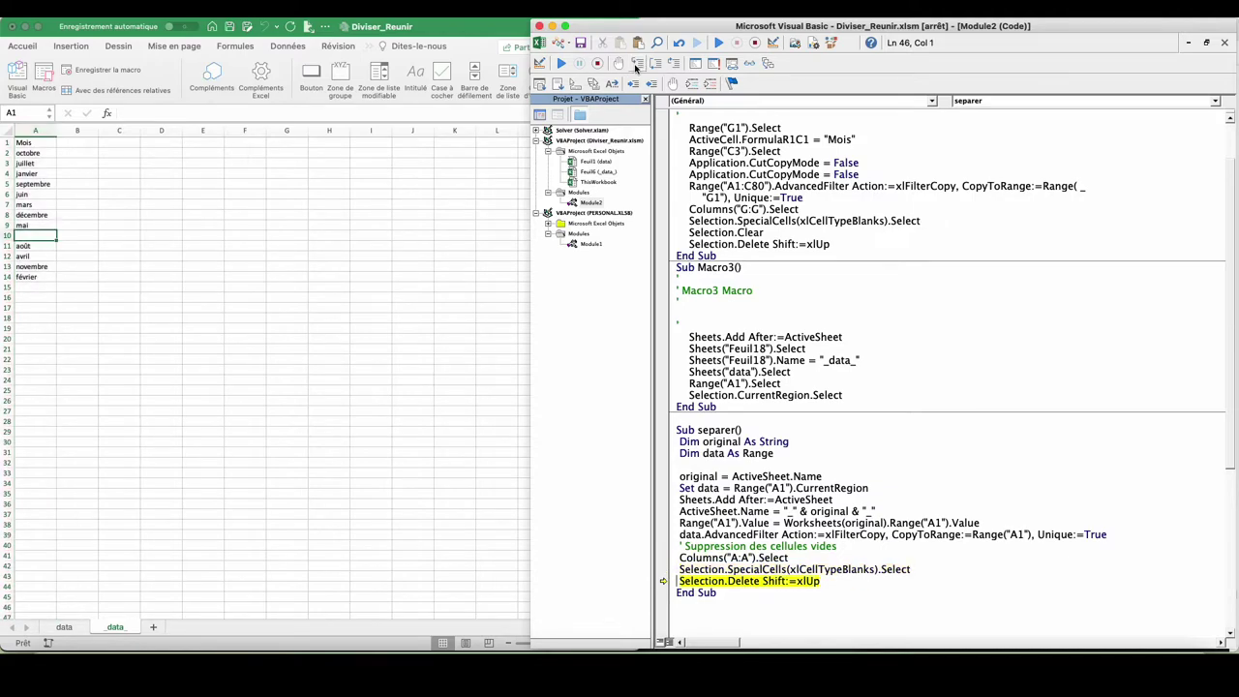
click(636, 63)
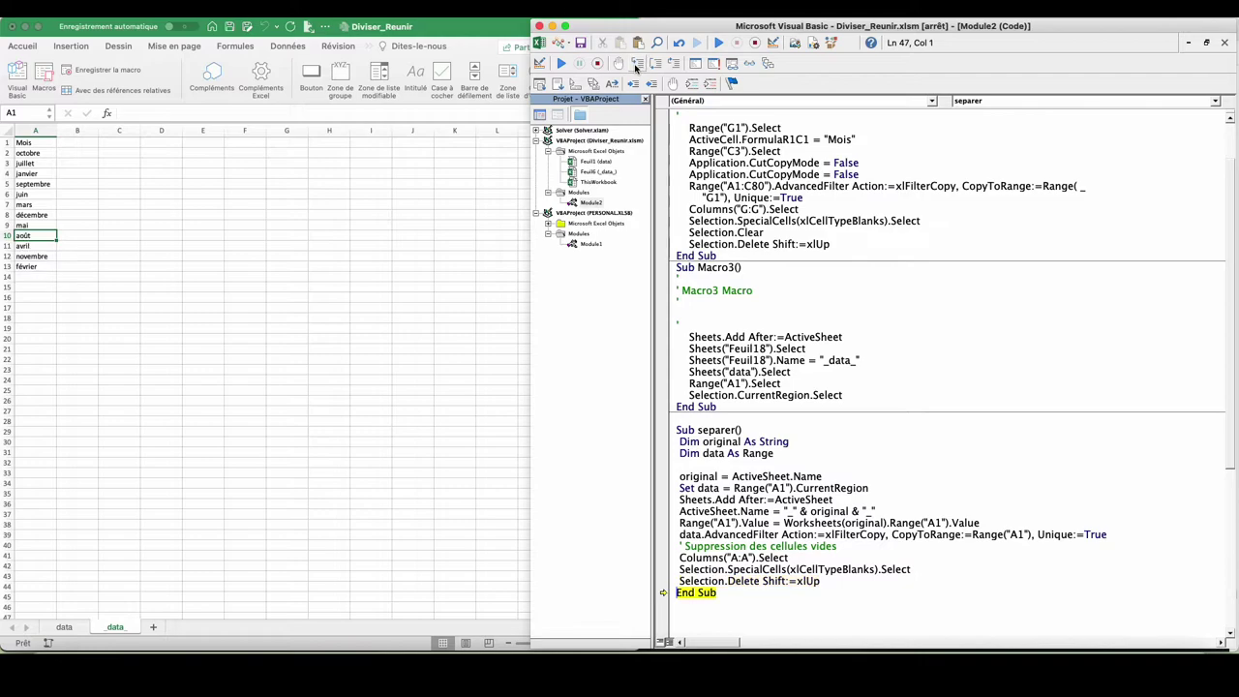
click(636, 63)
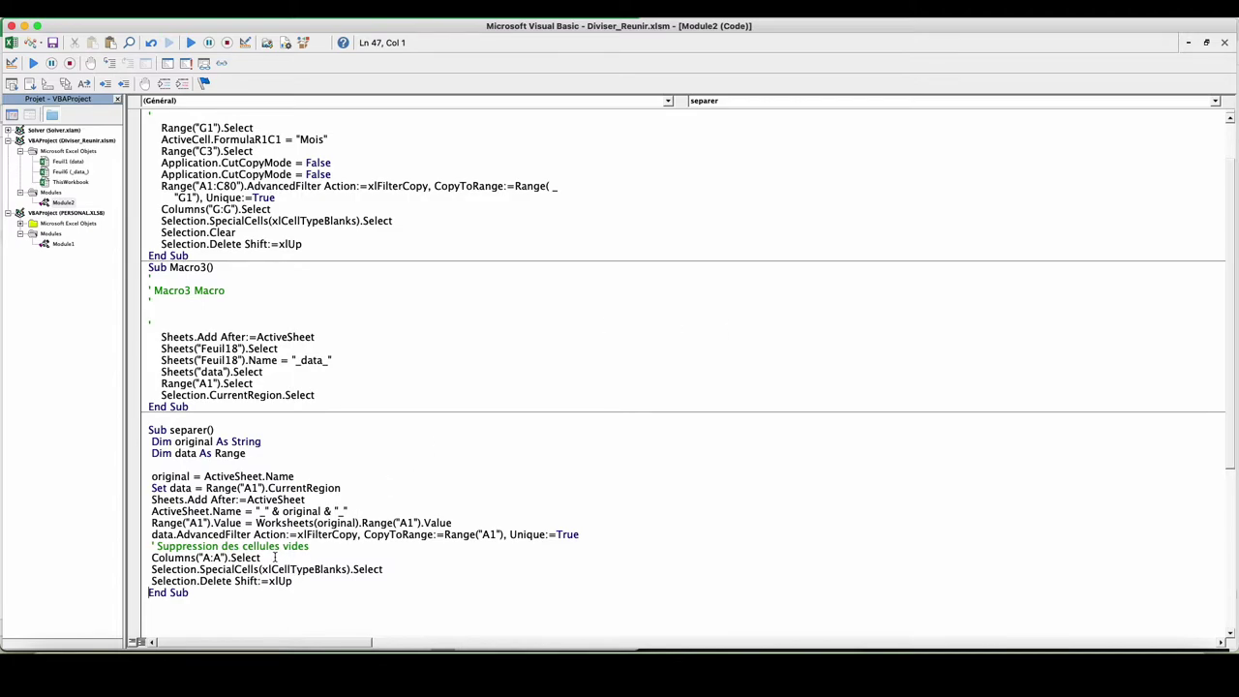
Insert Application.DisplayAlerts = False after the comment and = True after the Delete line.
click(330, 547)
key(Return)
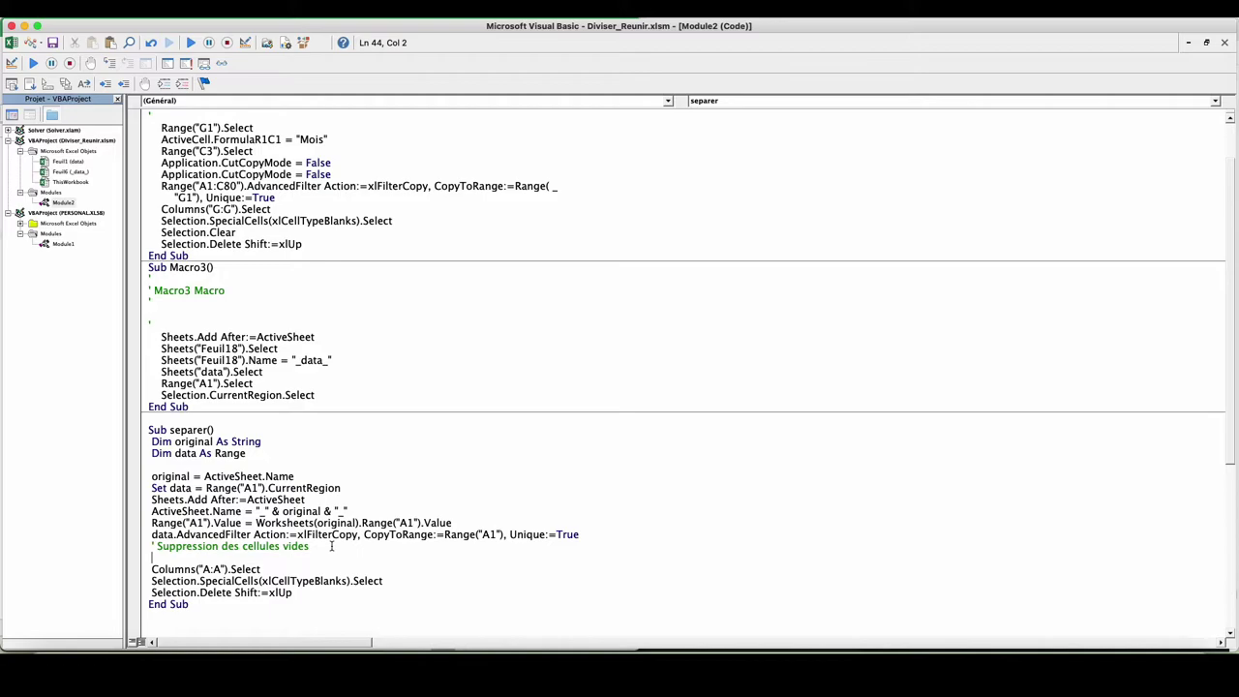
text(Application.DisplayAlerts = False)
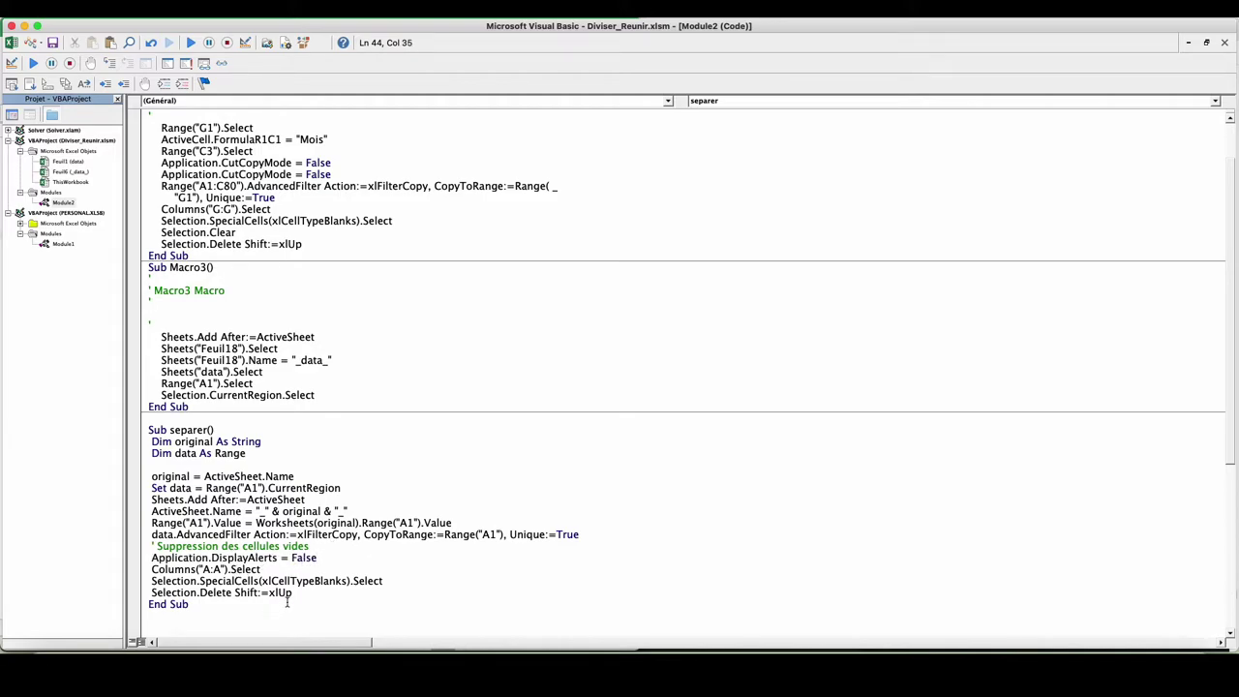
click(297, 592)
key(Return)
text(Application.DisplayAlerts = False)
double_click(306, 604)
text(Tr)
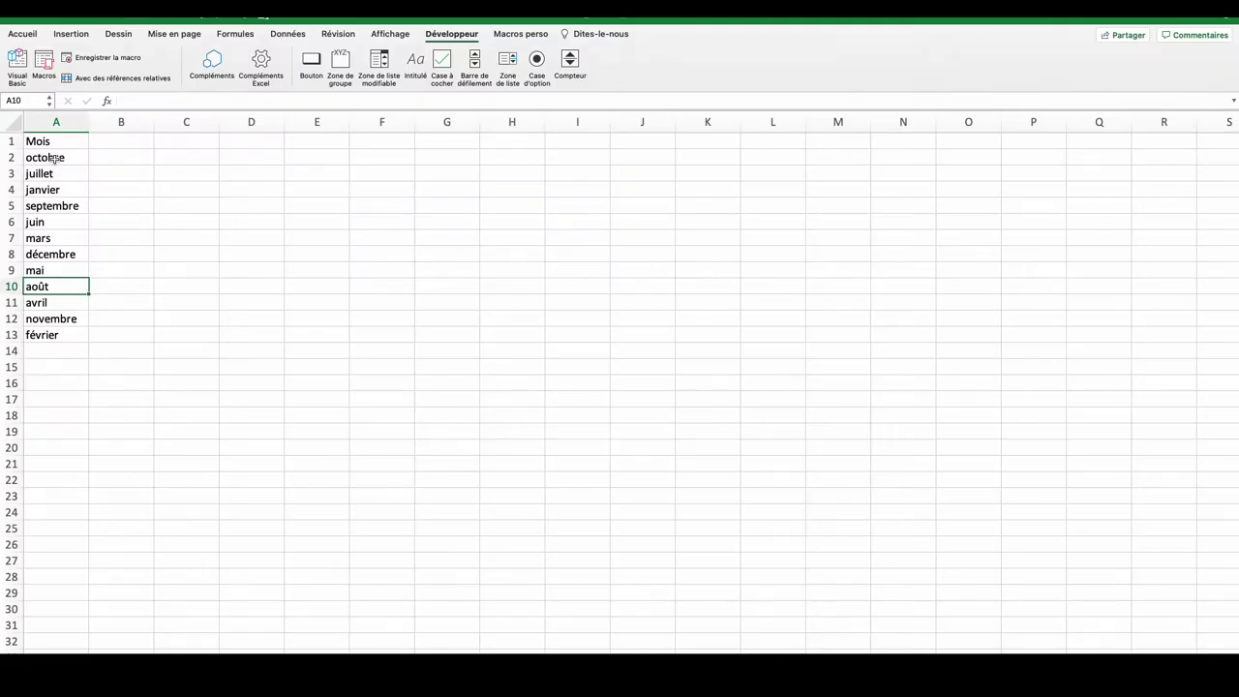
Record Macro5 selecting A2 and extending down to the last month with Ctrl+Shift+Down.
mouse_move(55, 158)
mouse_down()
mouse_move(58, 345)
mouse_move(58, 335)
mouse_up()
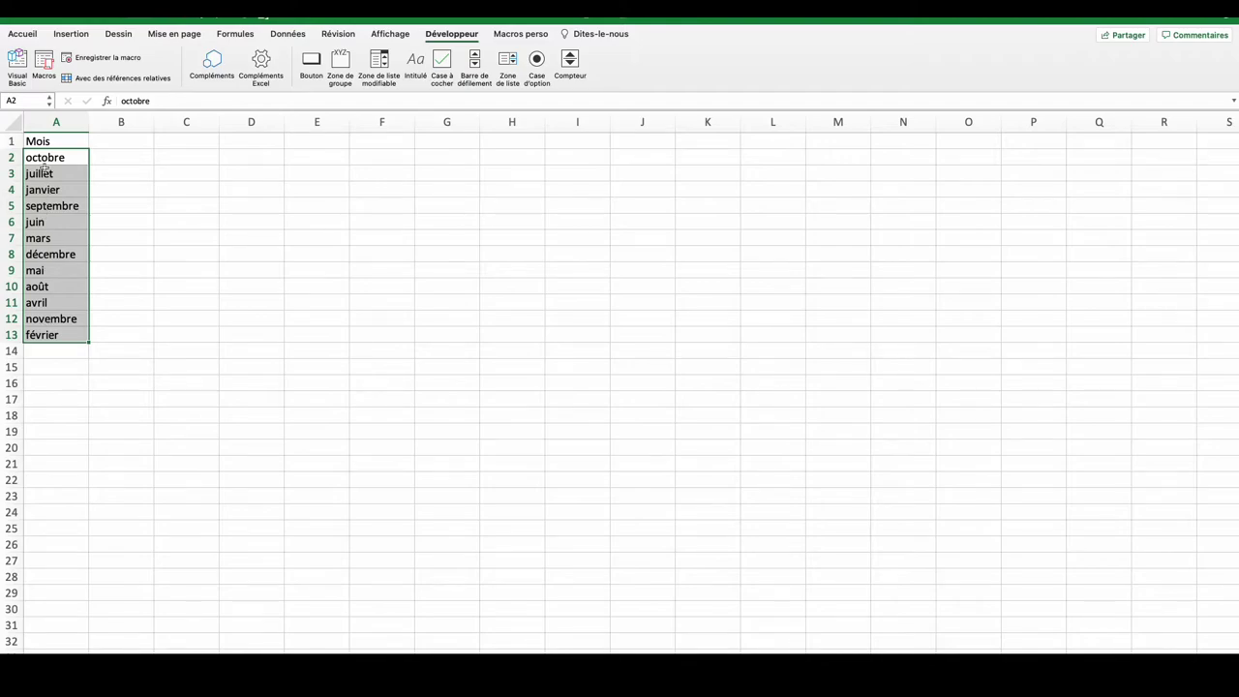
click(43, 190)
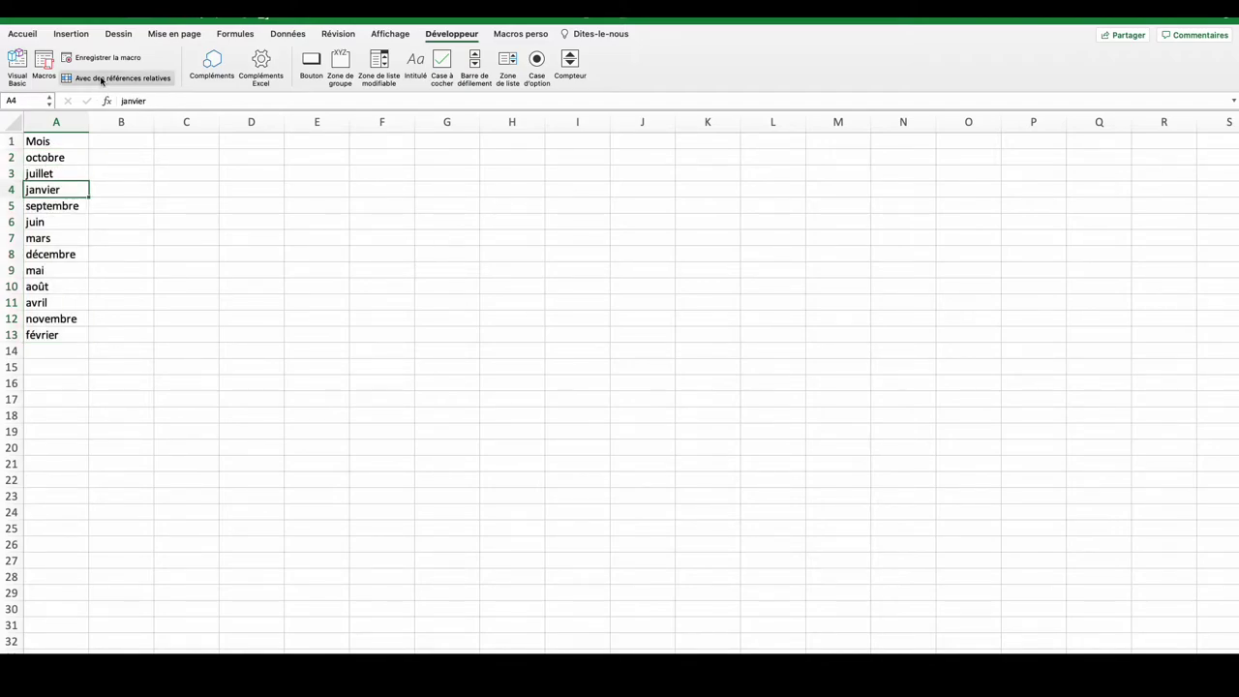
click(101, 58)
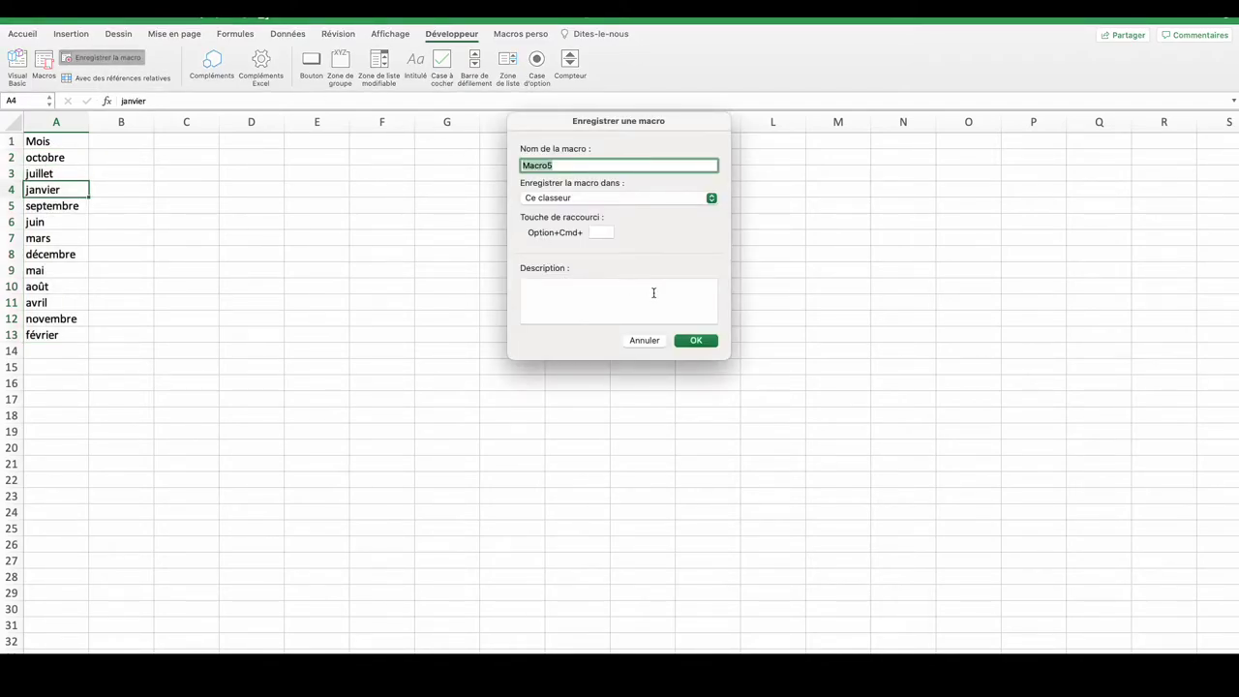
click(697, 340)
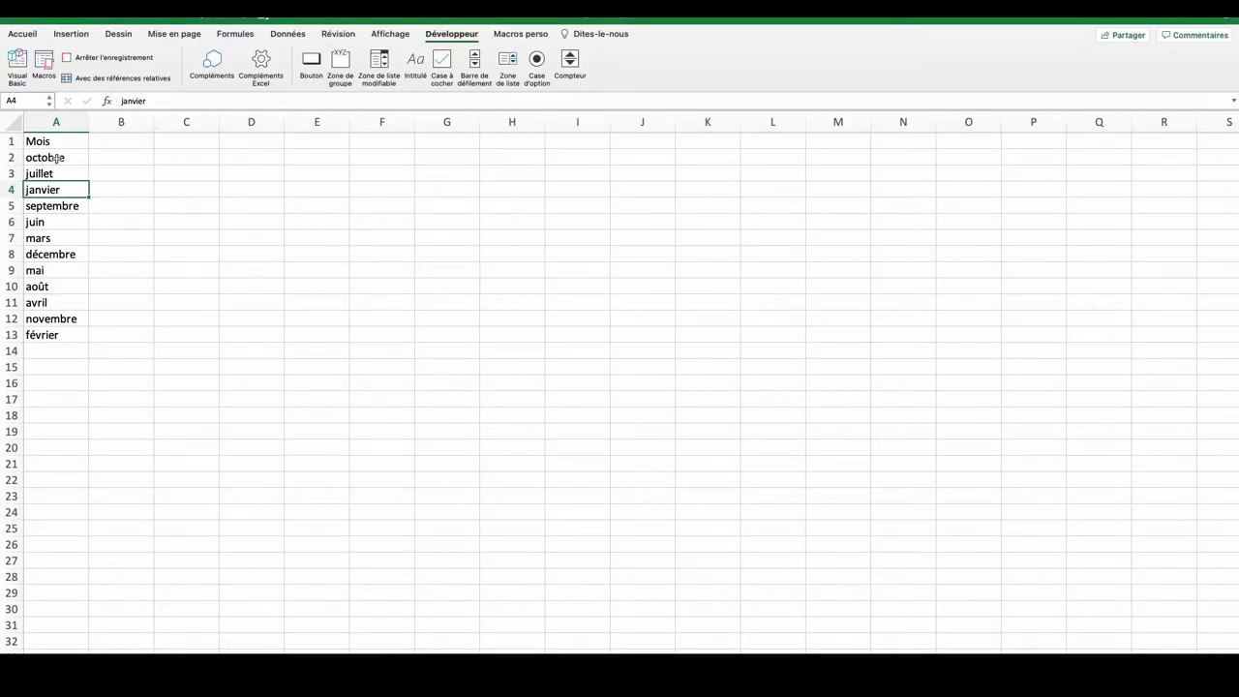
click(58, 158)
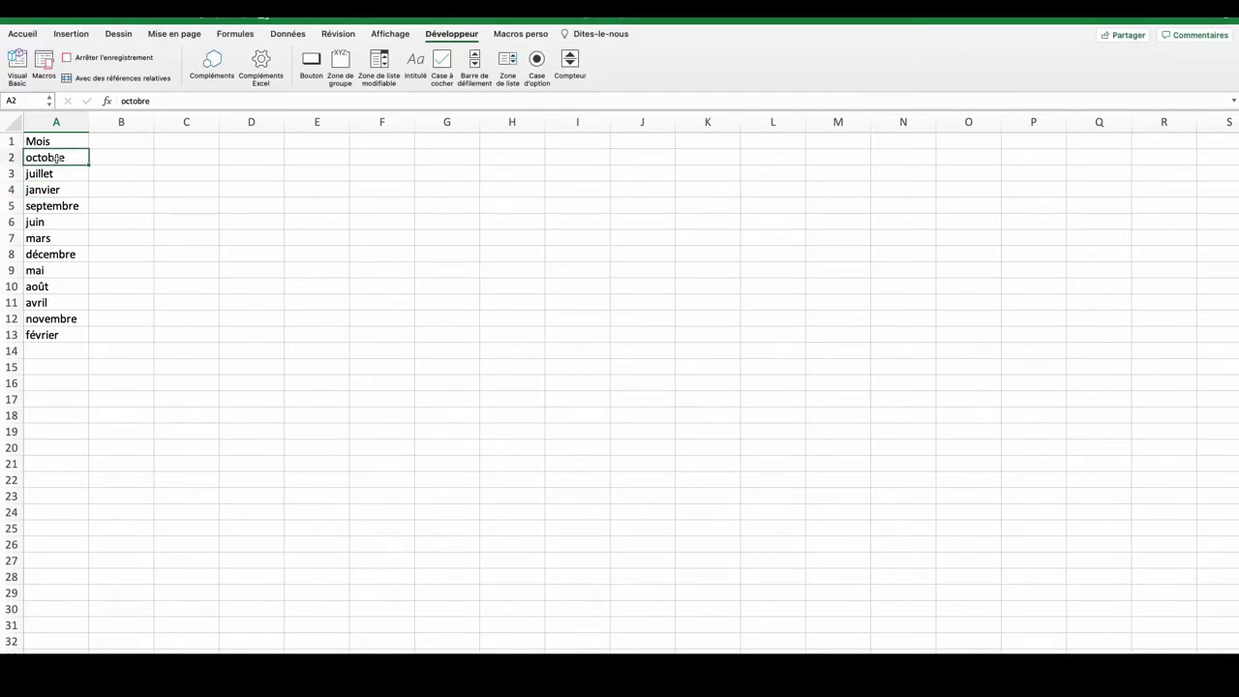
key(ctrl+shift+Down)
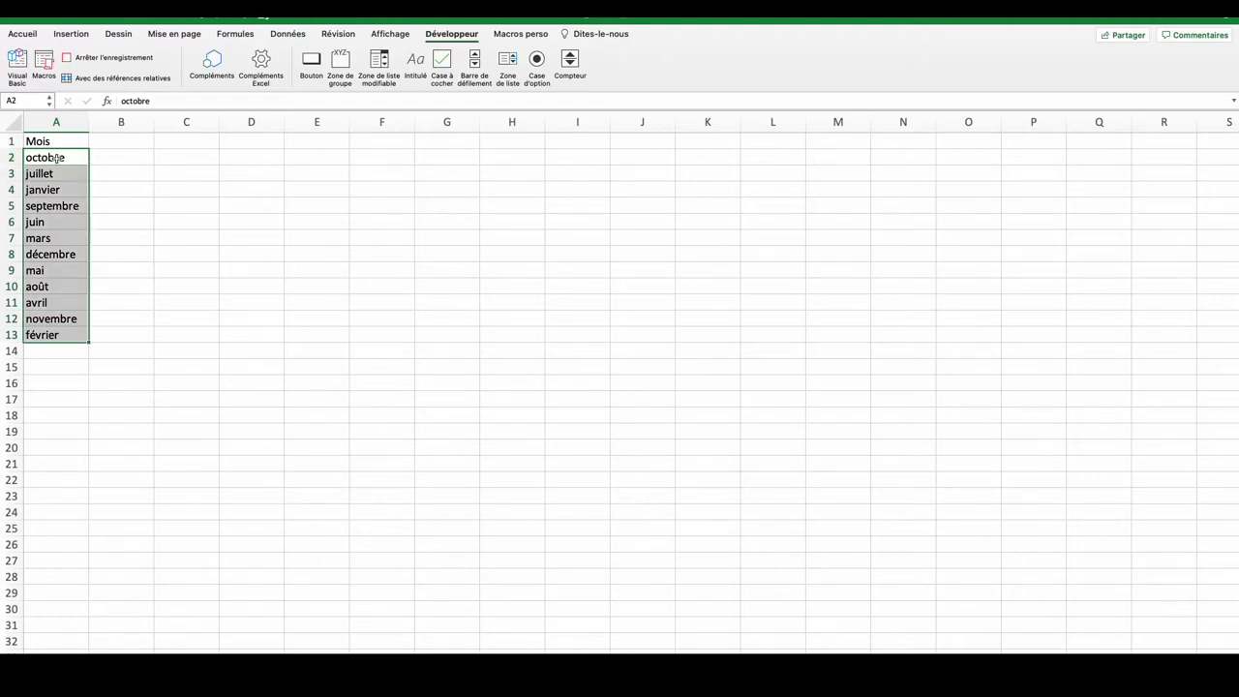
click(102, 58)
key(alt+F11)
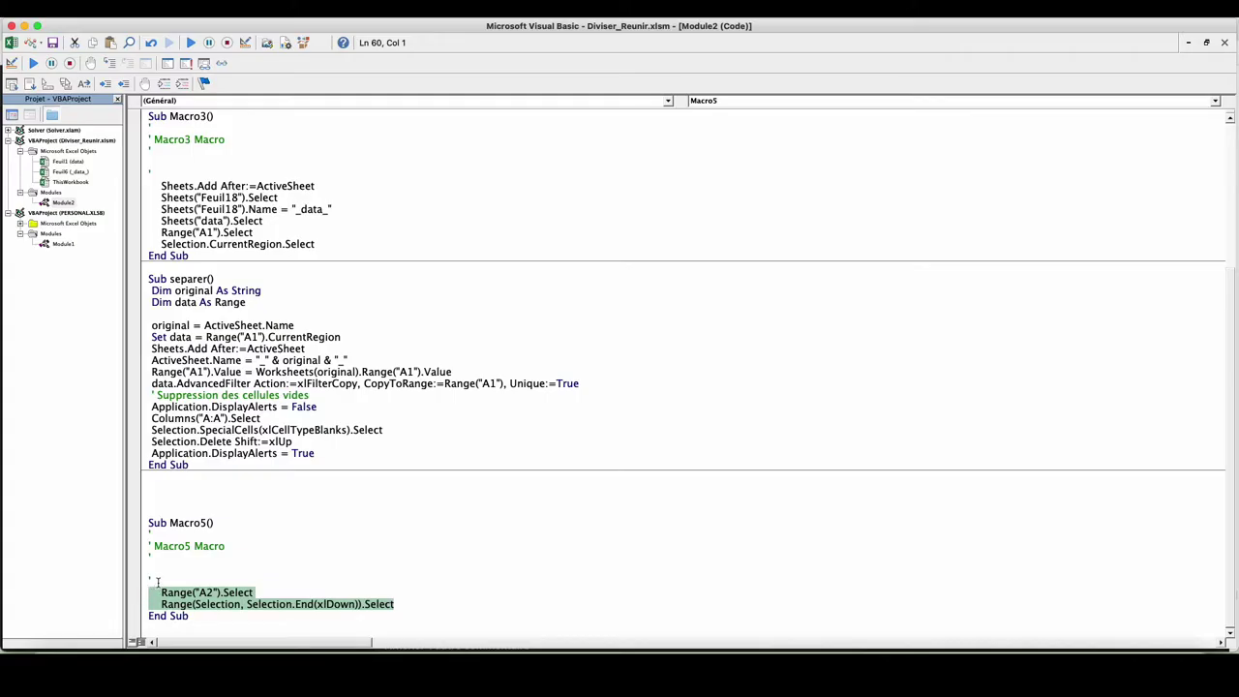
Add the ' Confirmation de la création des feuilles comment and nb_lignes = Selection.Rows.Count lines to separer.
click(324, 453)
key(Return)
text(' Confirmation de la création des feuilles)
key(Return)
key(Return)
click(204, 475)
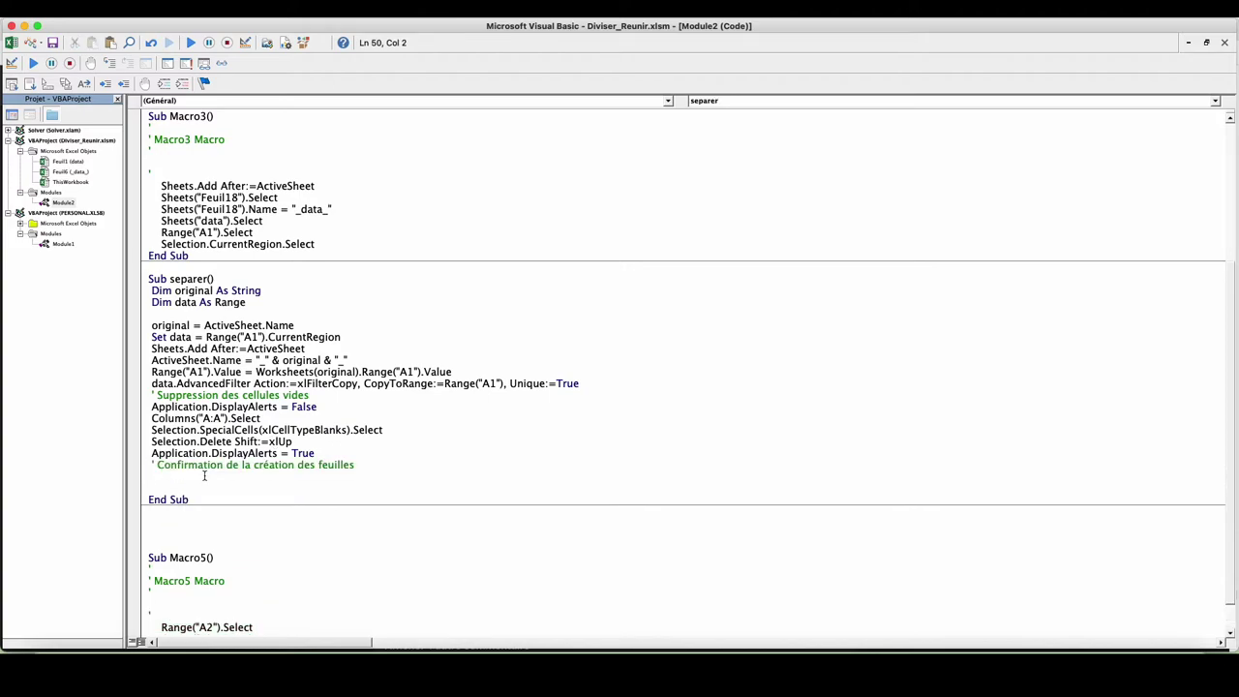
text(Range("A2").Select Range(Selection, Selection.End(xlDown)).Select)
text(nb_)
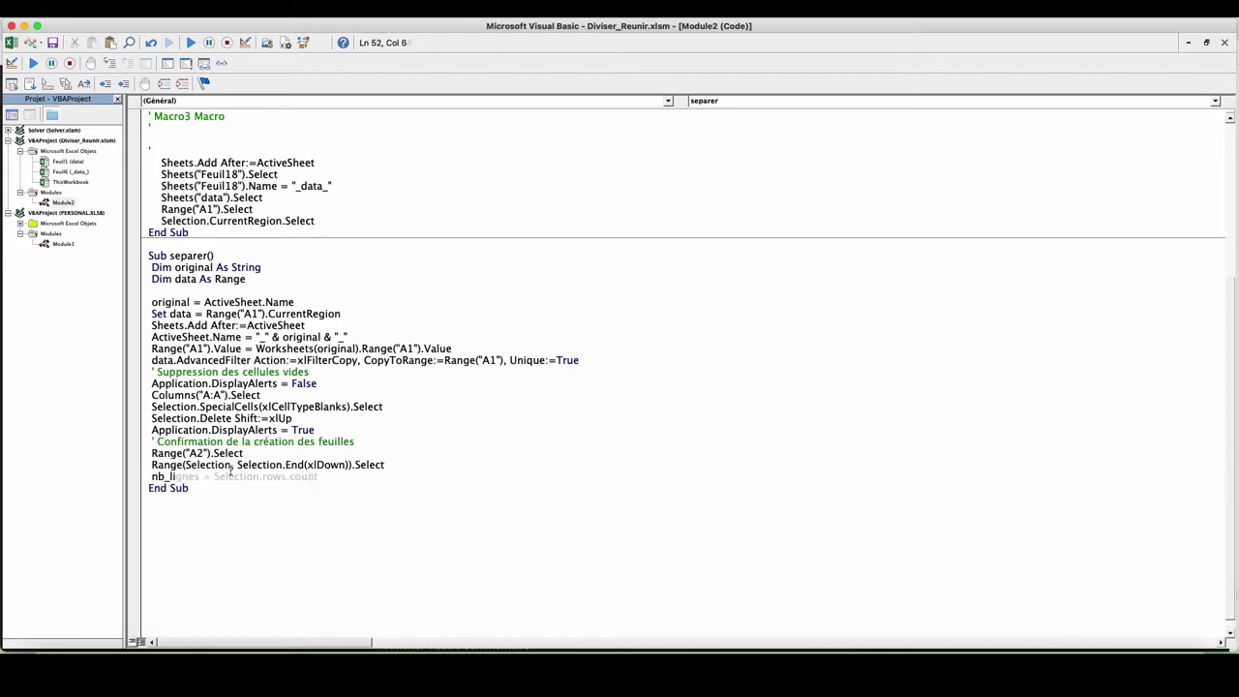
text(lignes = Selection.Rows.Count)
Create a test procedure and copy separer's three row-counting lines into it.
key(Down)
key(Down)
key(Down)
text(s)
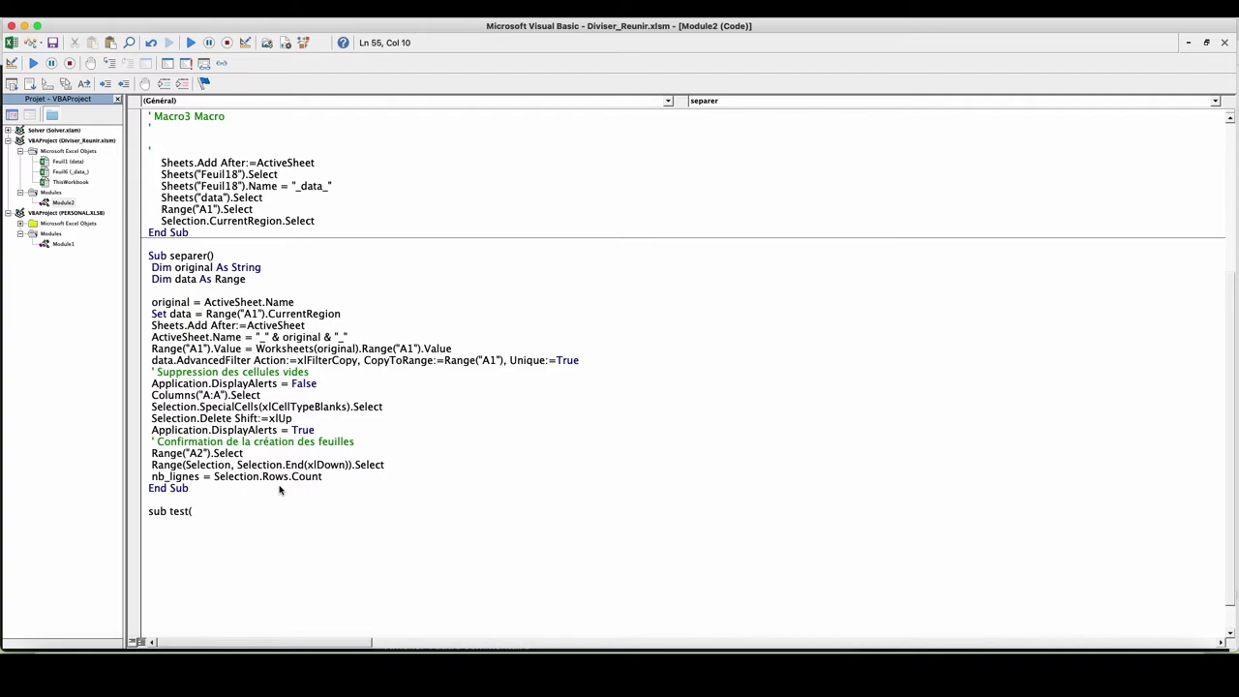
key(Return)
drag(323, 476, 123, 455)
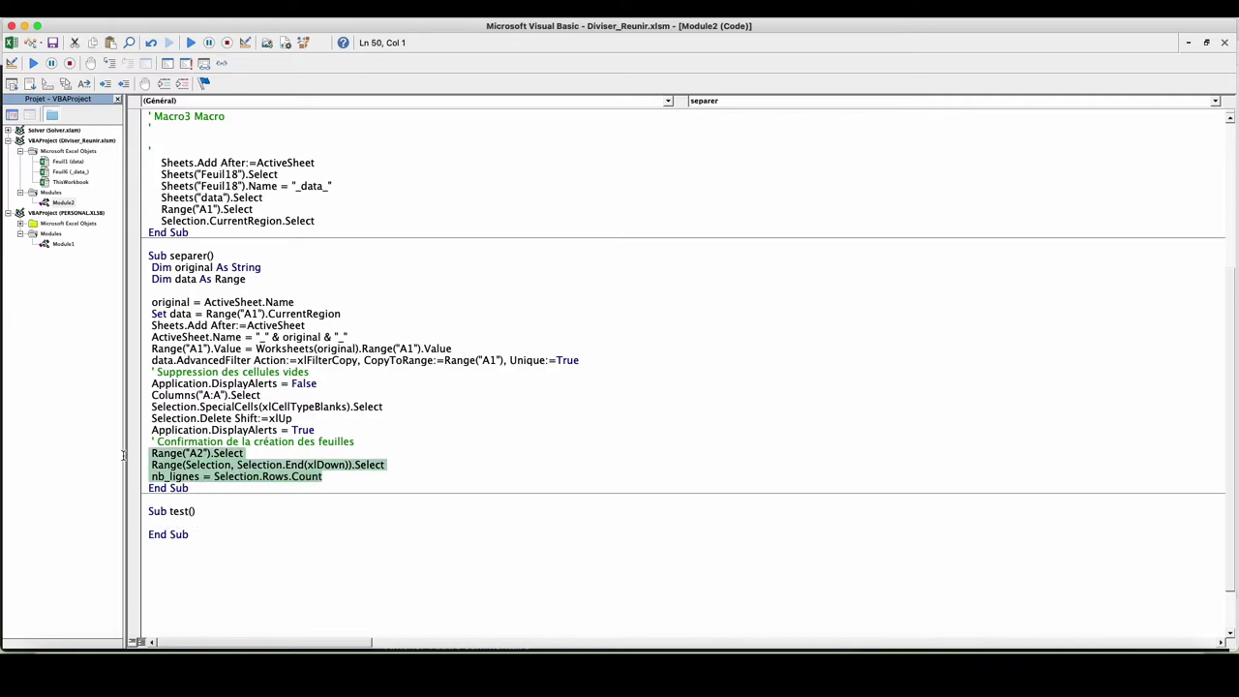
key(ctrl+c)
click(148, 523)
key(ctrl+v)
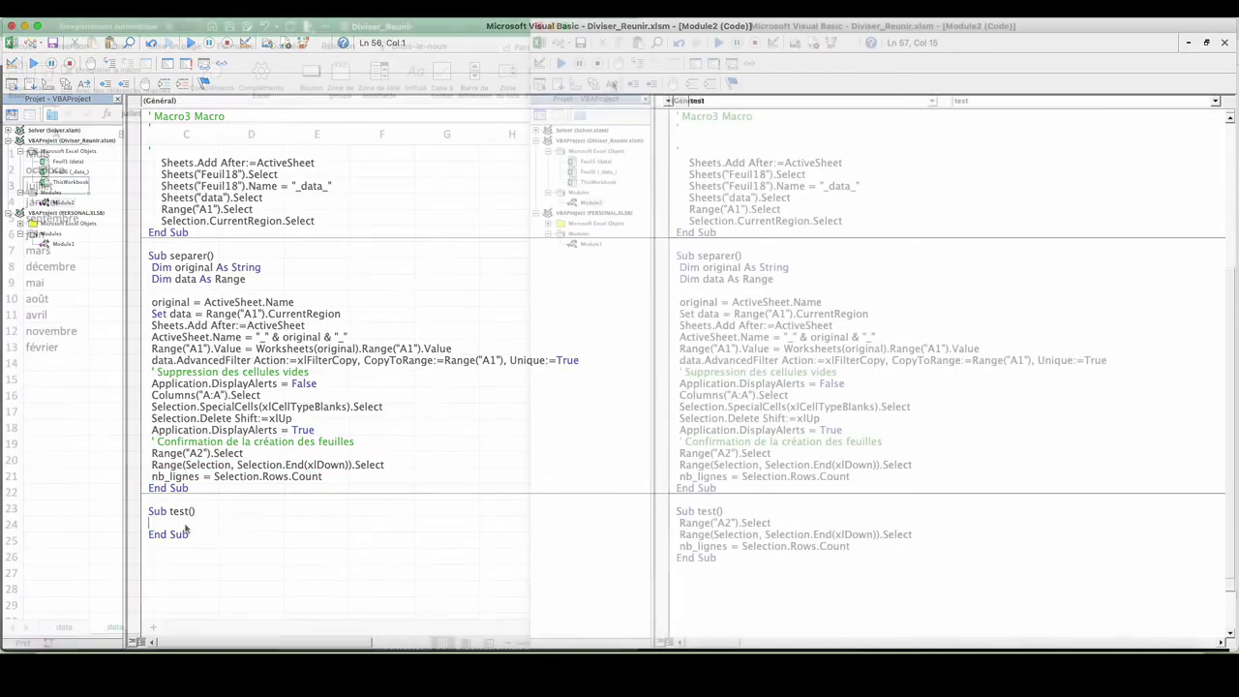
Step through test to confirm nb_lignes counts 12 months.
click(636, 62)
click(636, 62)
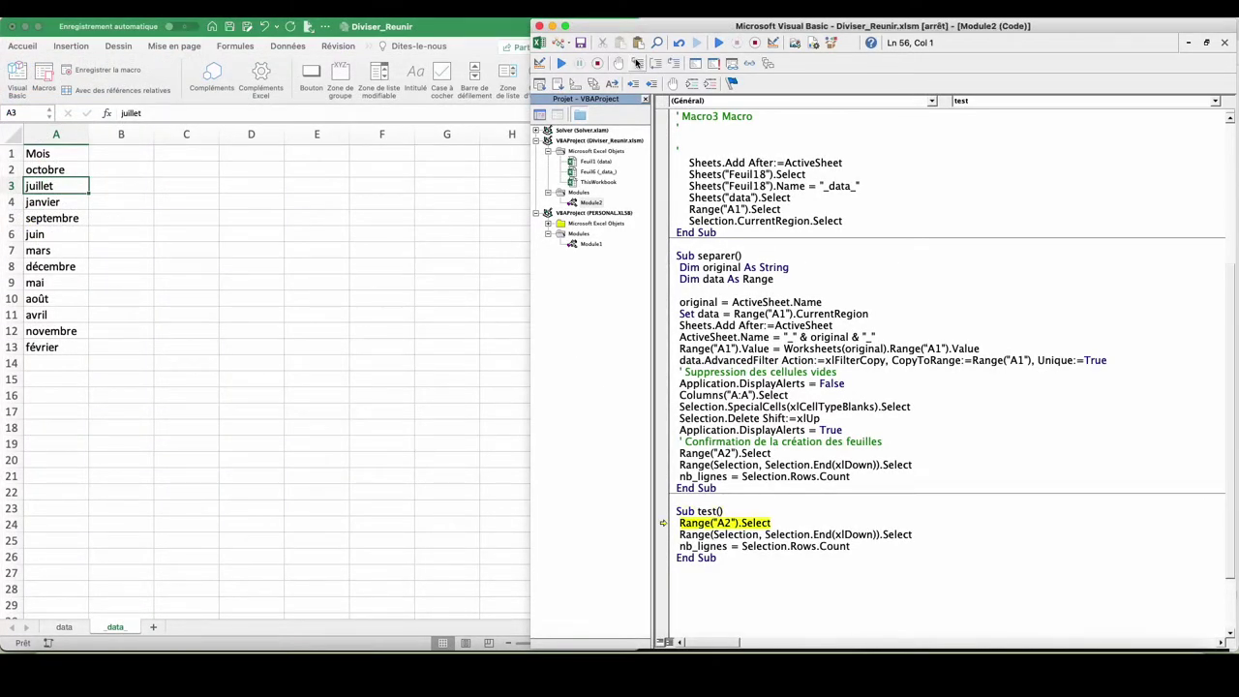
click(635, 62)
click(635, 62)
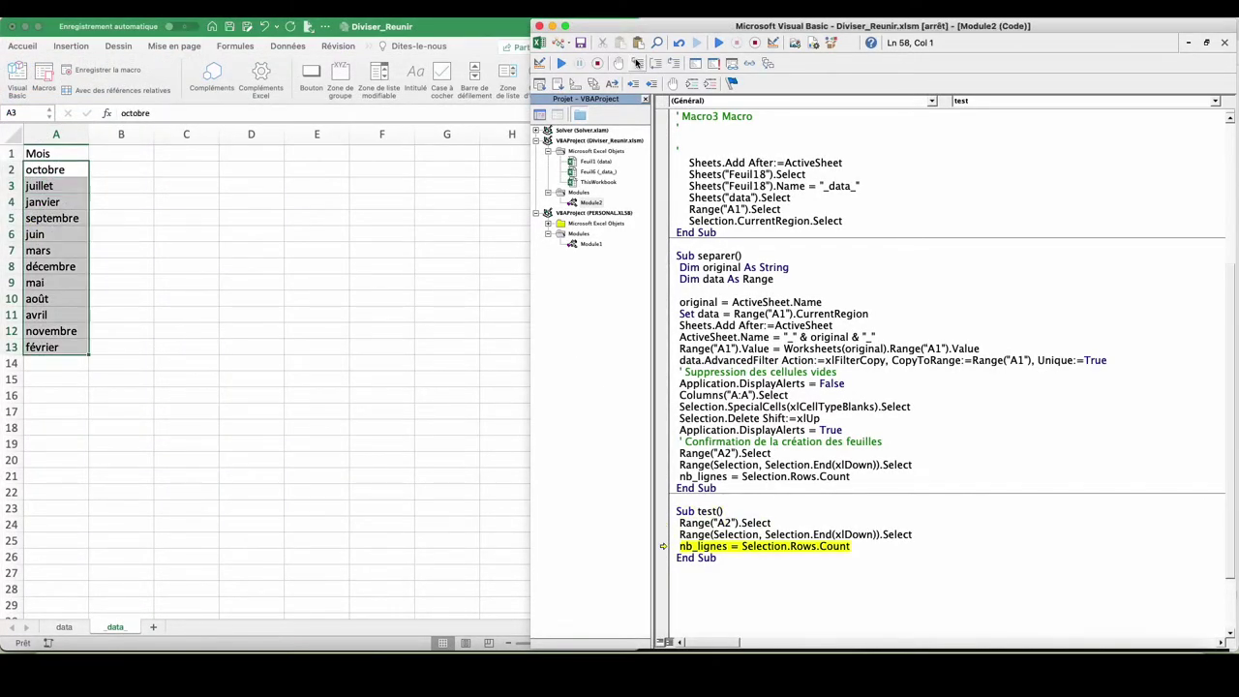
click(636, 62)
mouse_move(702, 546)
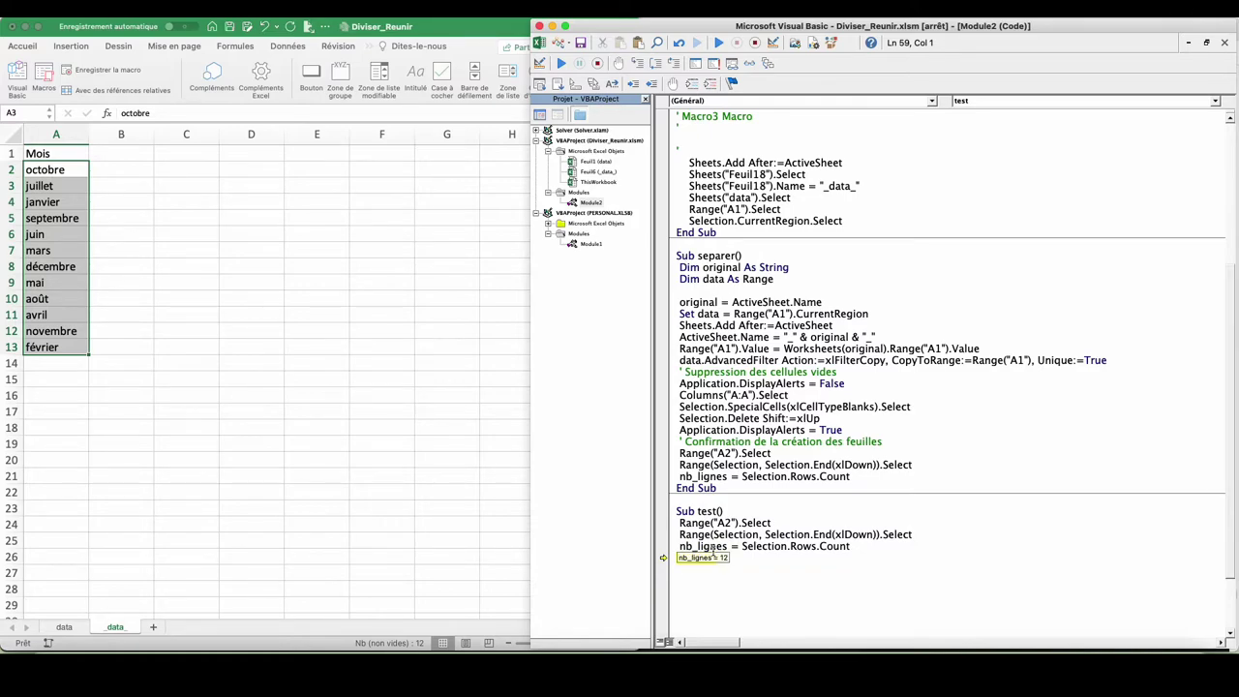
Add a MsgBox "Ceci va créer " & nb_lignes & " feuille(s)" with vbYesNo and title "Continuer ?".
key(F8)
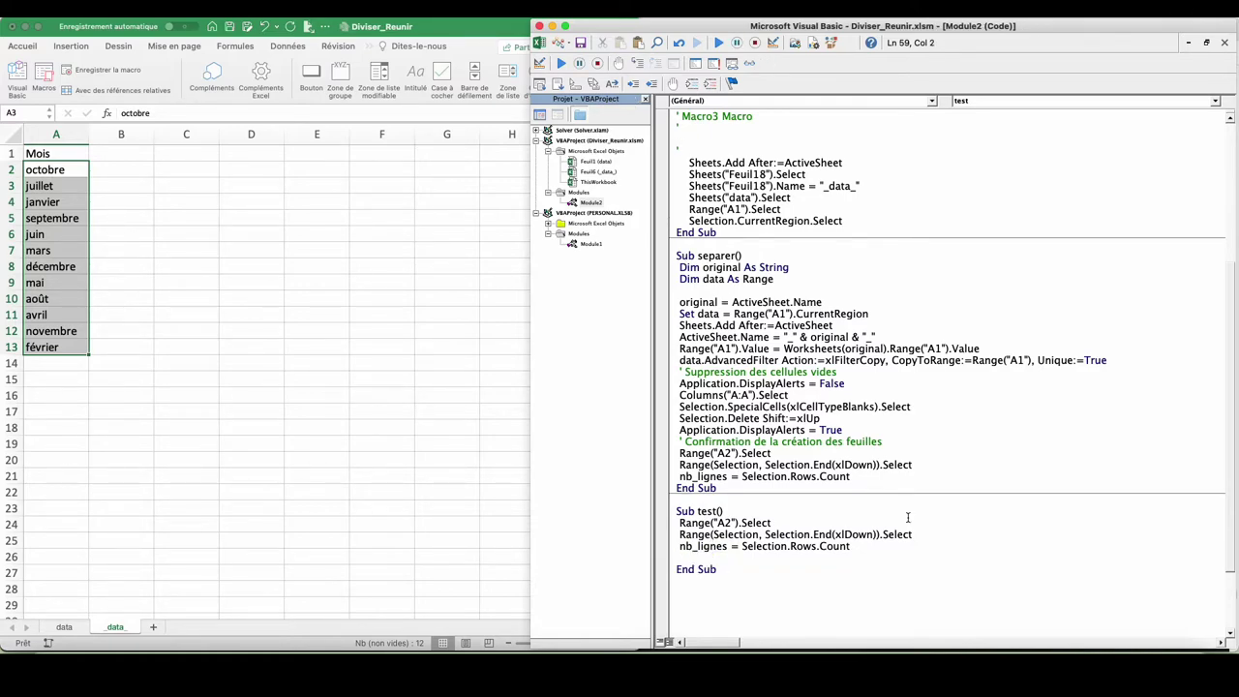
text(msg)
text(box("Ceci va )
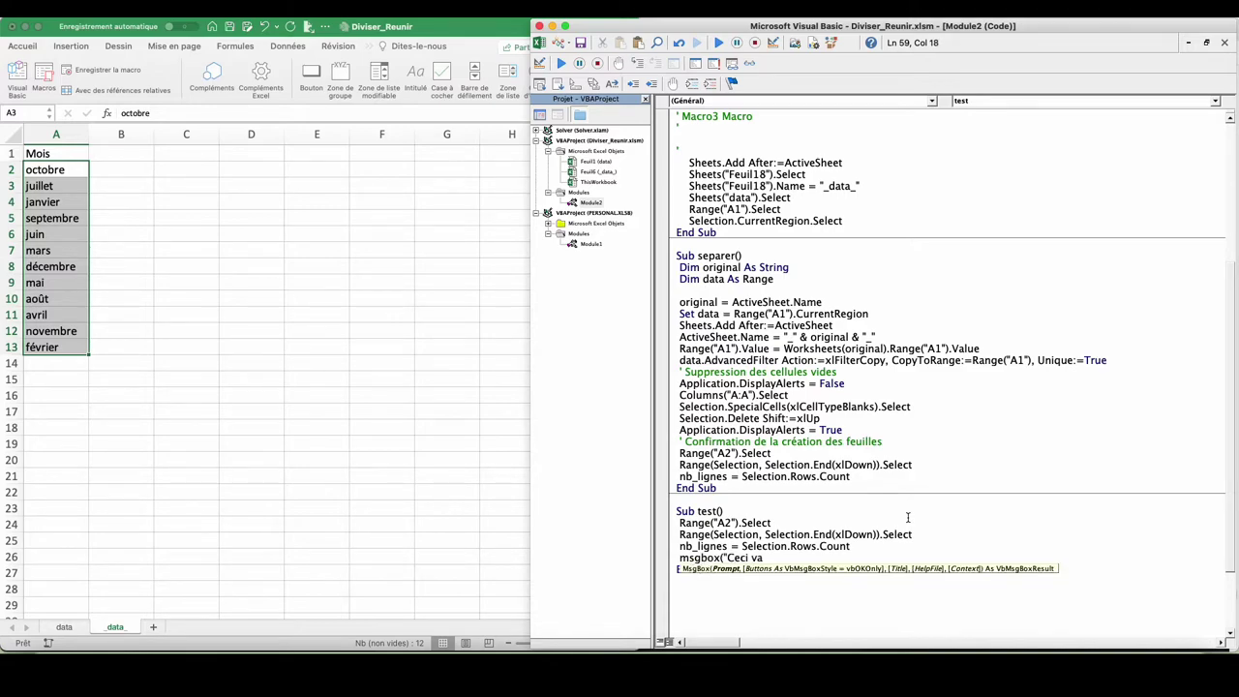
text(créer " & )
text(nb_lign)
text(es)
text( & " feuille)
text((s)",)
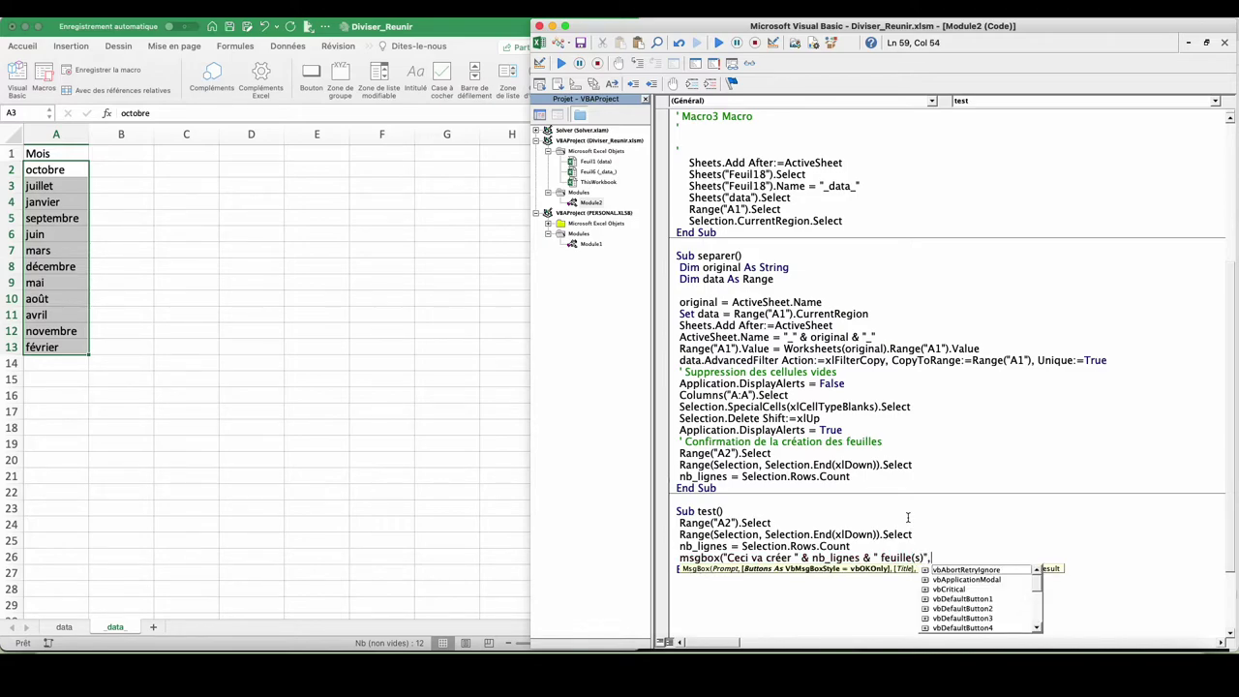
scroll(1038, 608, down, 2)
scroll(1039, 608, down, 2)
scroll(1039, 608, down, 2)
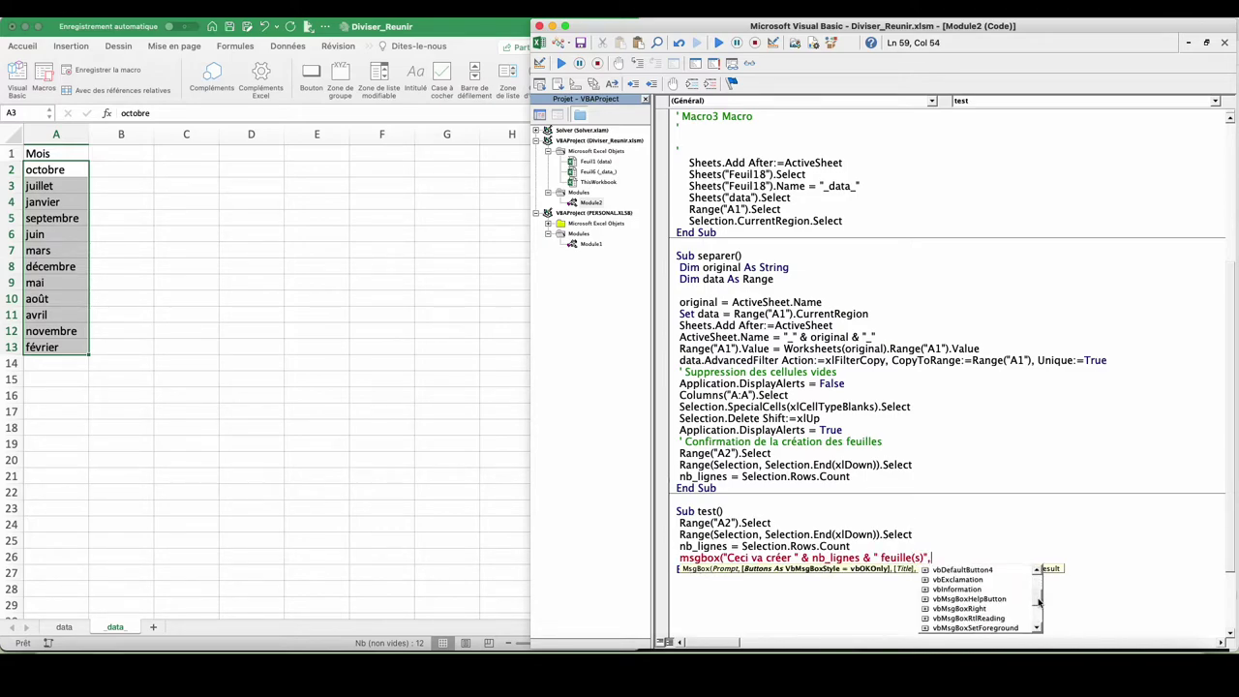
scroll(1039, 607, down, 3)
scroll(1038, 608, down, 1)
scroll(1039, 608, down, 3)
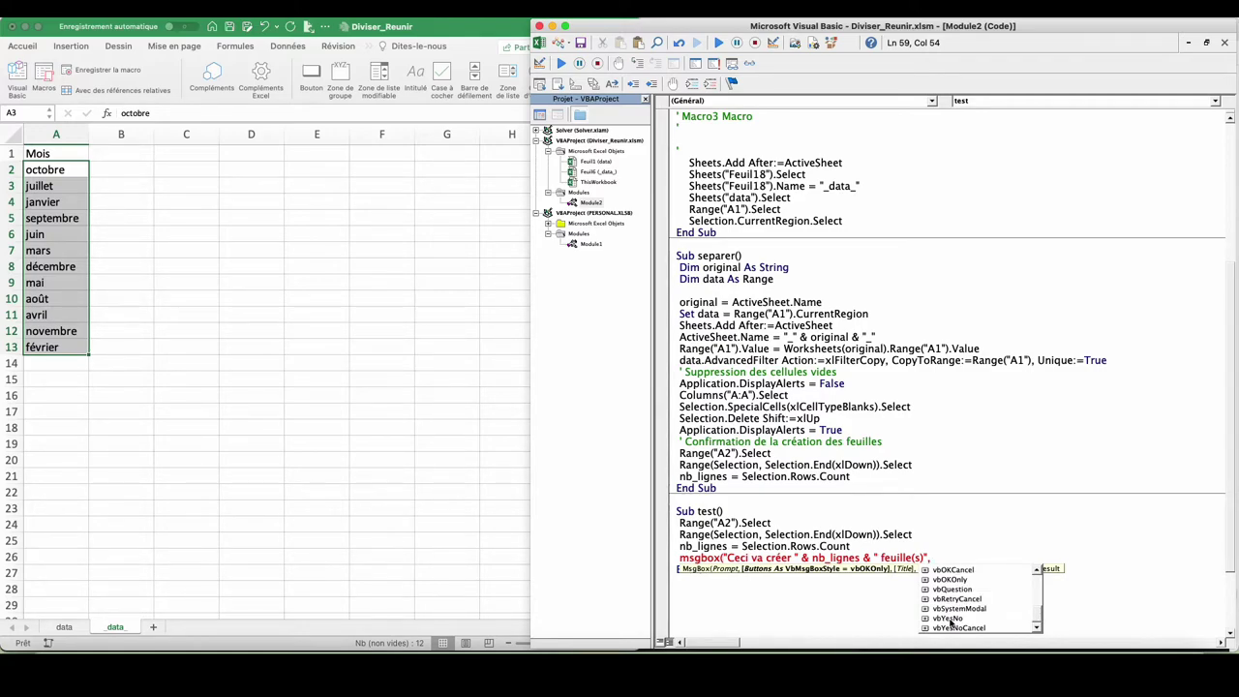
double_click(947, 619)
text(,")
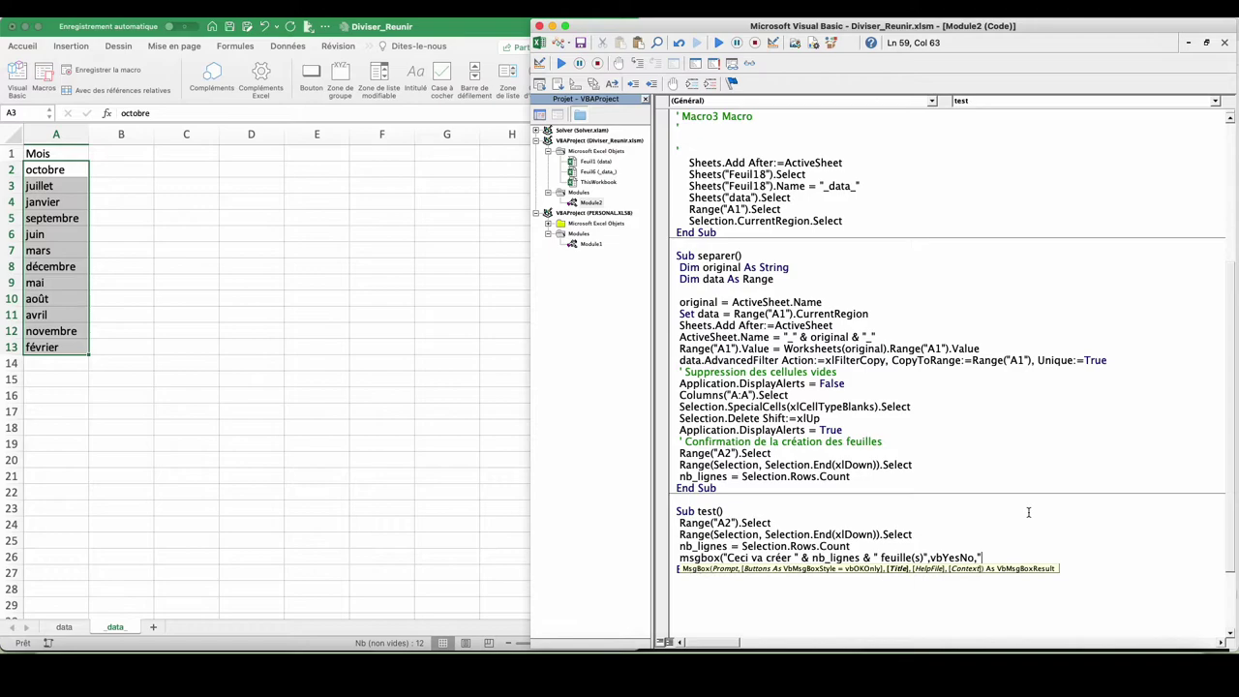
text(Continuer ?)
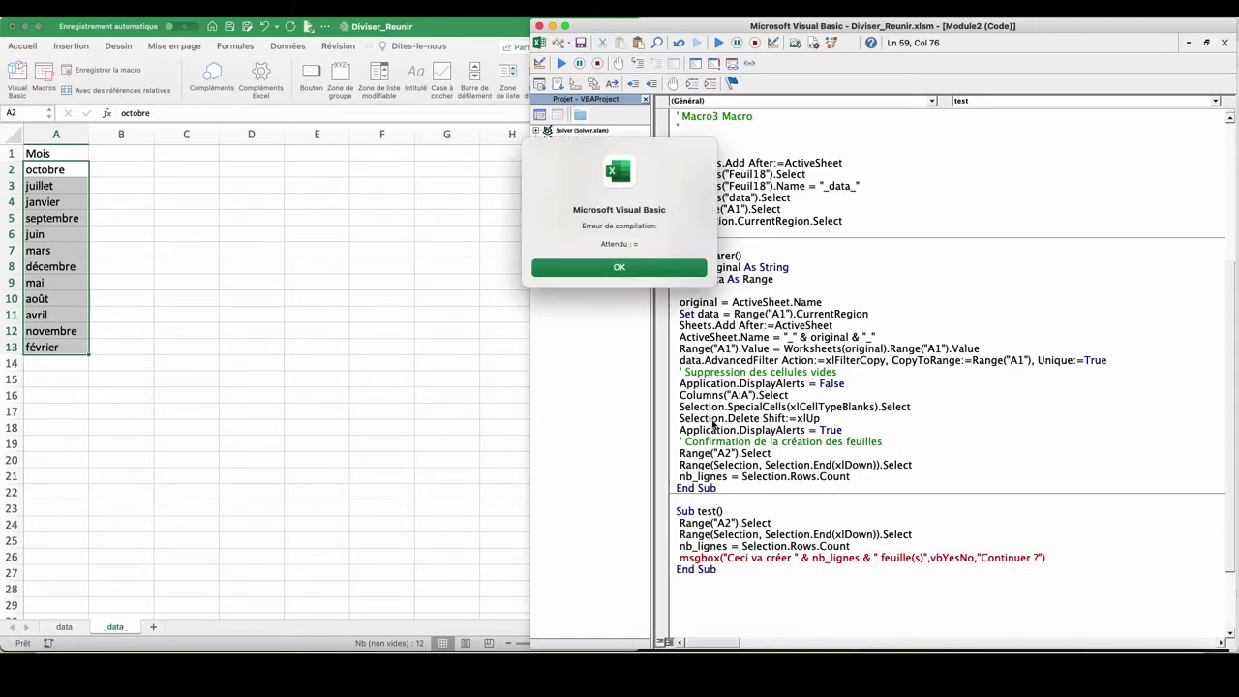
Fix the compile error by assigning the MsgBox result to reponse, then step through test.
key(Return)
click(635, 271)
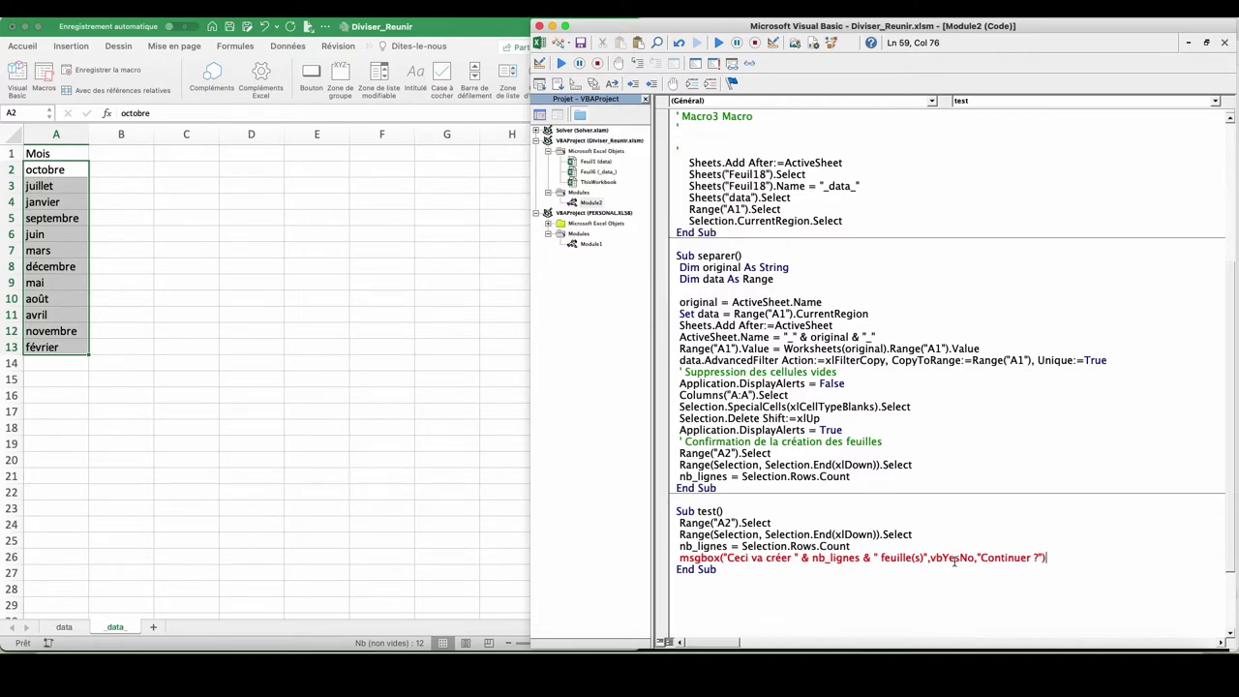
click(681, 558)
text(reponse =)
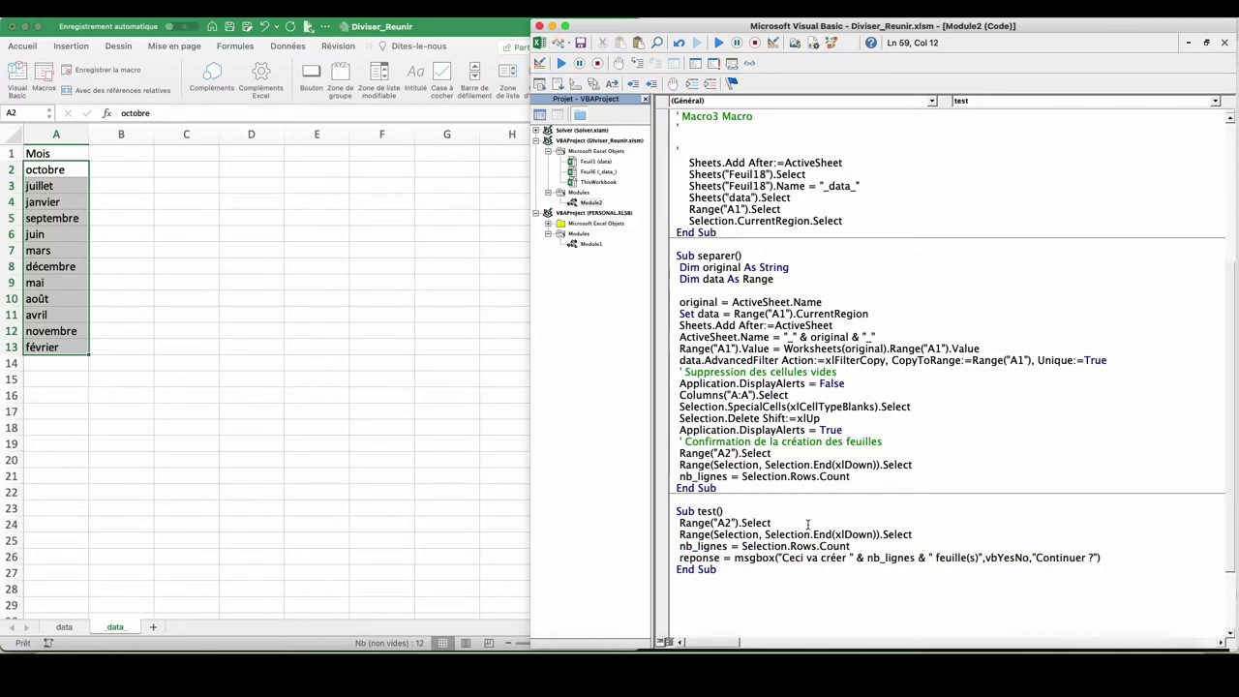
click(774, 546)
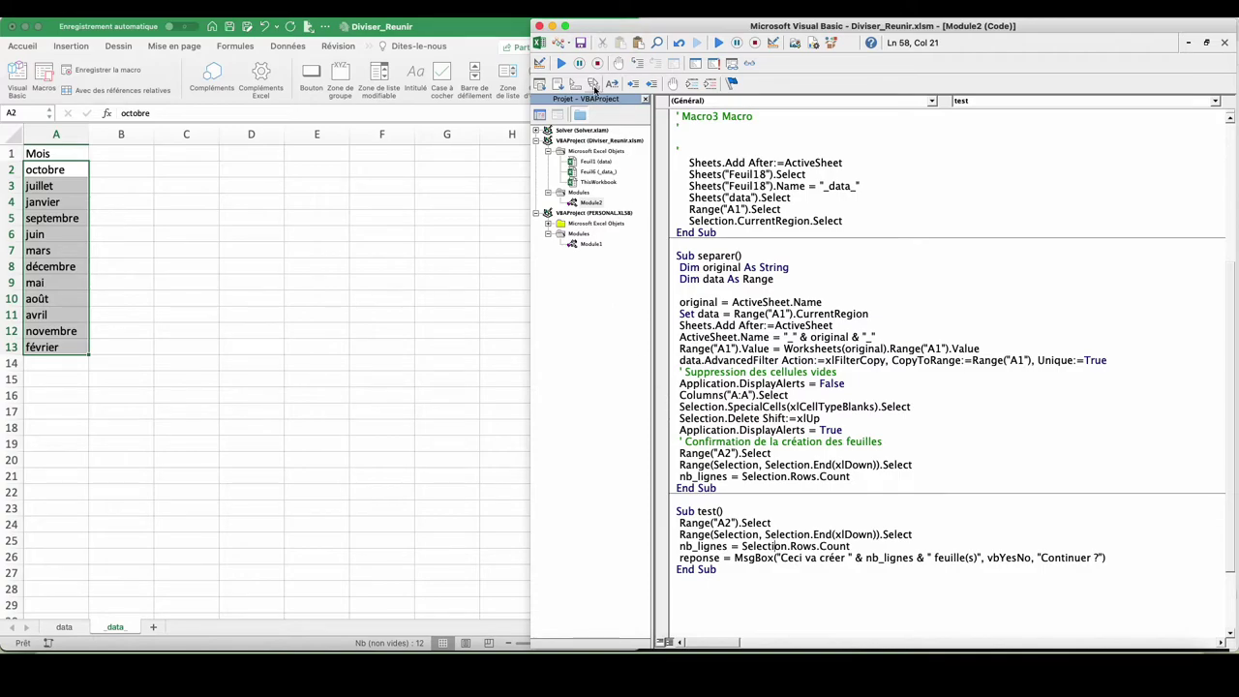
click(634, 67)
click(634, 68)
click(634, 68)
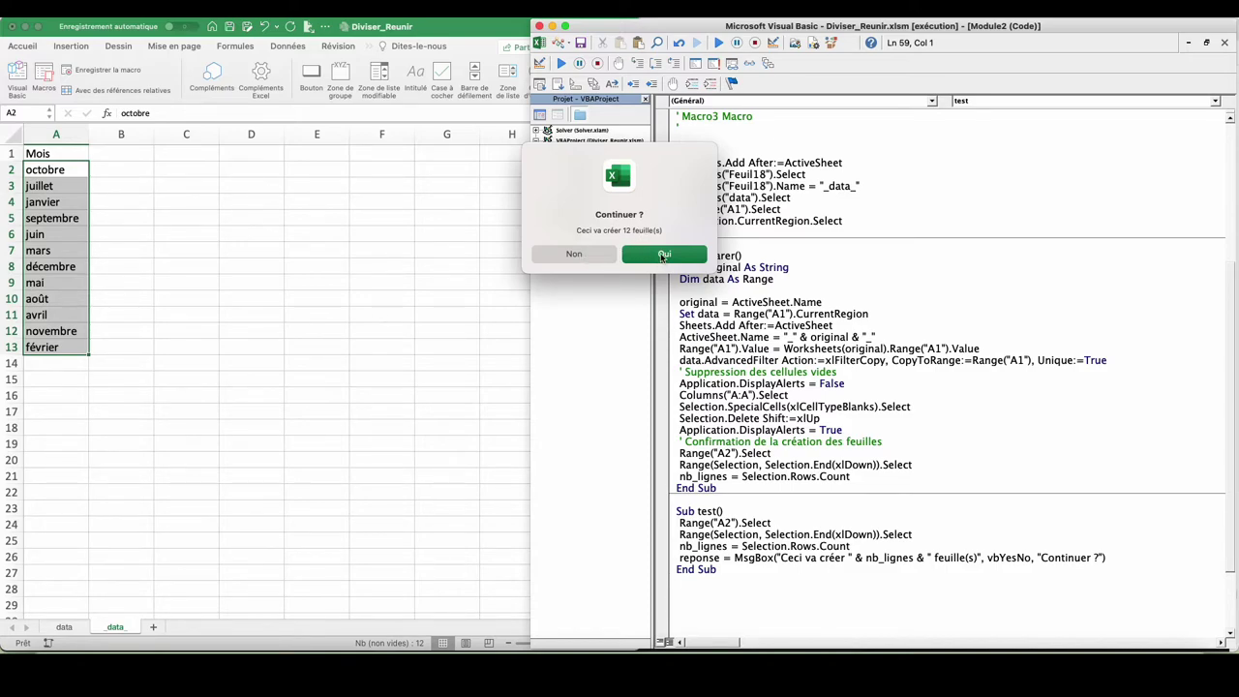
click(663, 255)
mouse_move(698, 559)
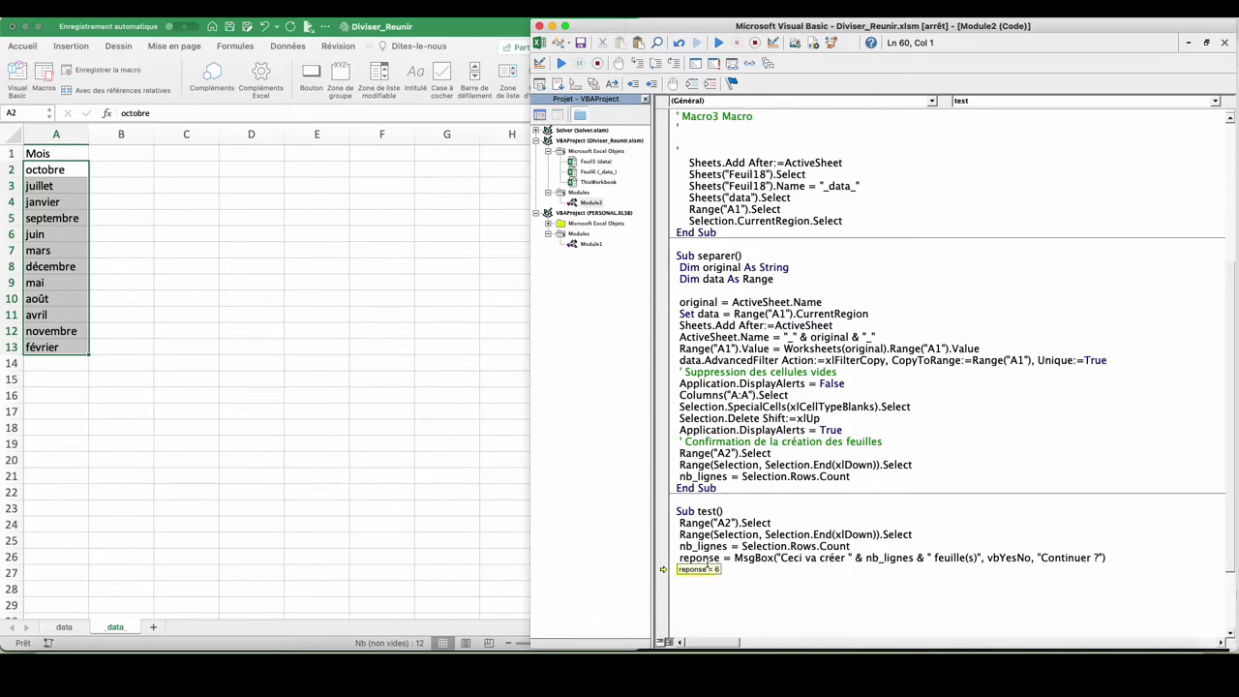
click(635, 62)
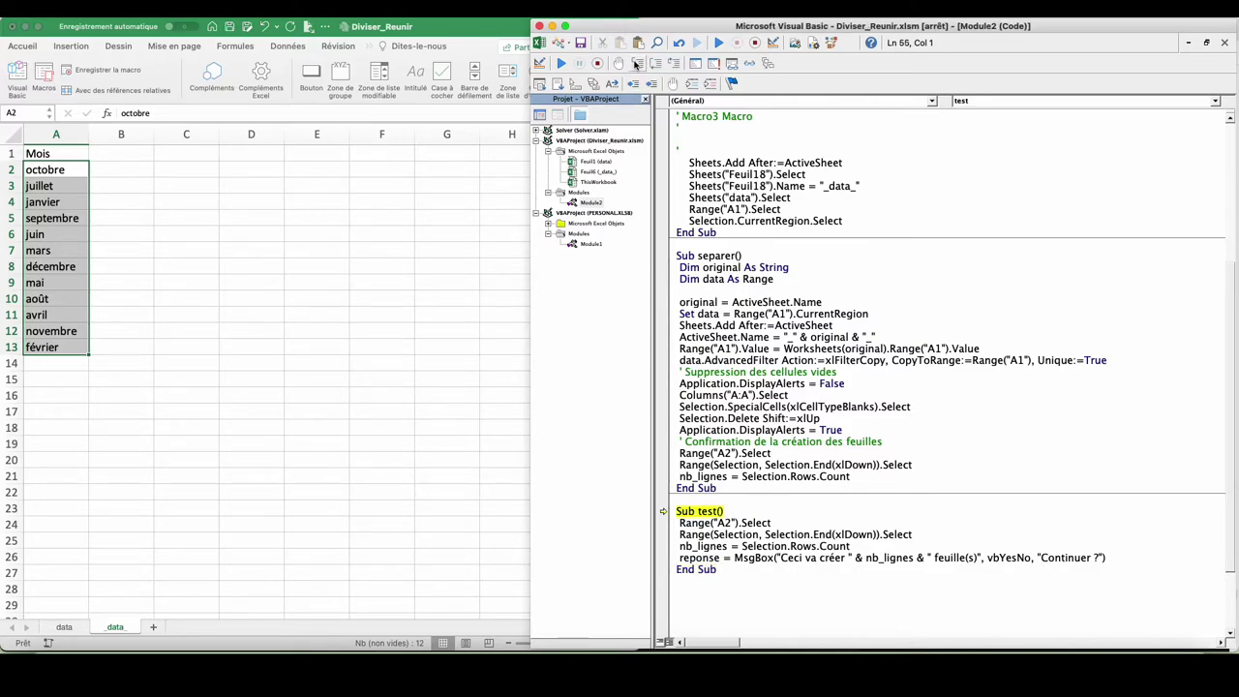
click(635, 63)
click(635, 63)
click(634, 63)
click(635, 63)
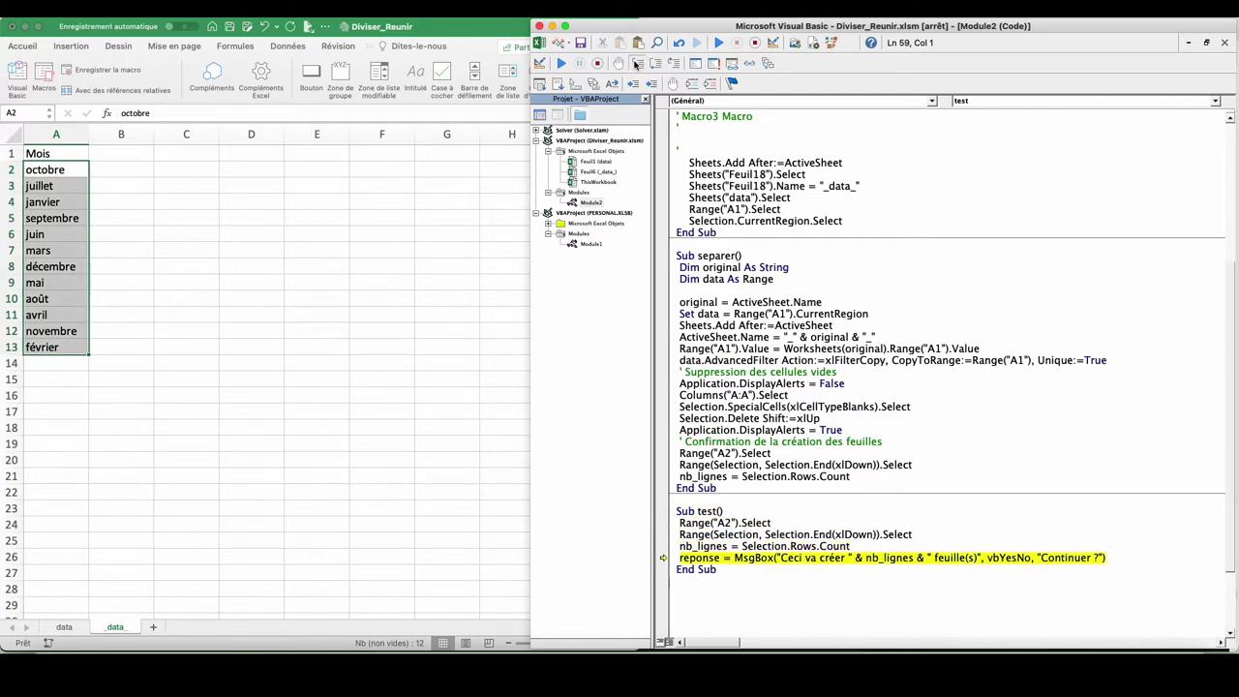
click(634, 63)
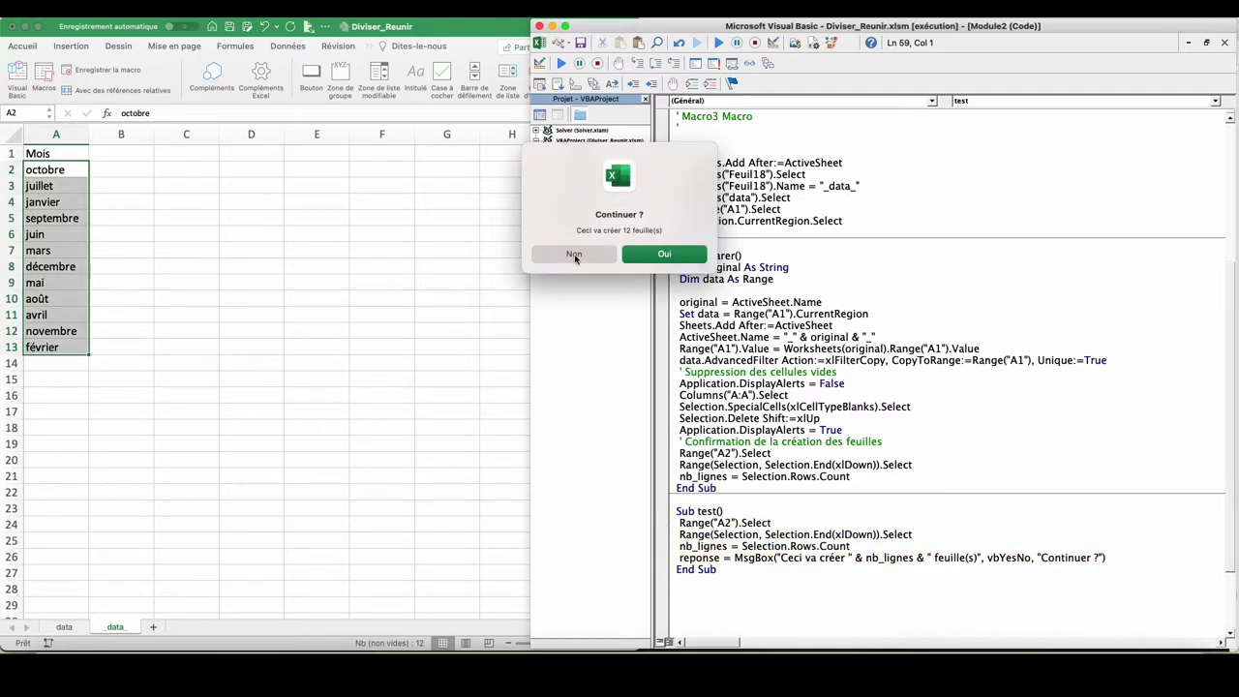
click(574, 253)
mouse_move(698, 559)
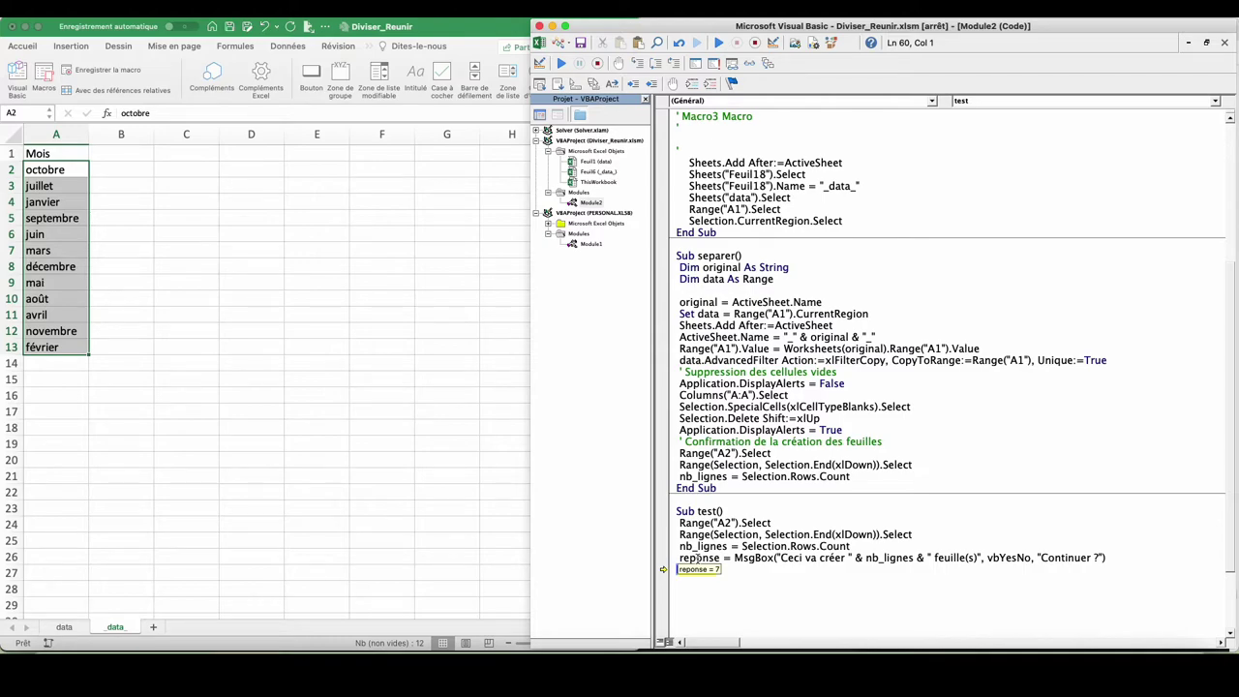
Turn the MsgBox line into an If testing for vbYes, closed with End If.
click(598, 66)
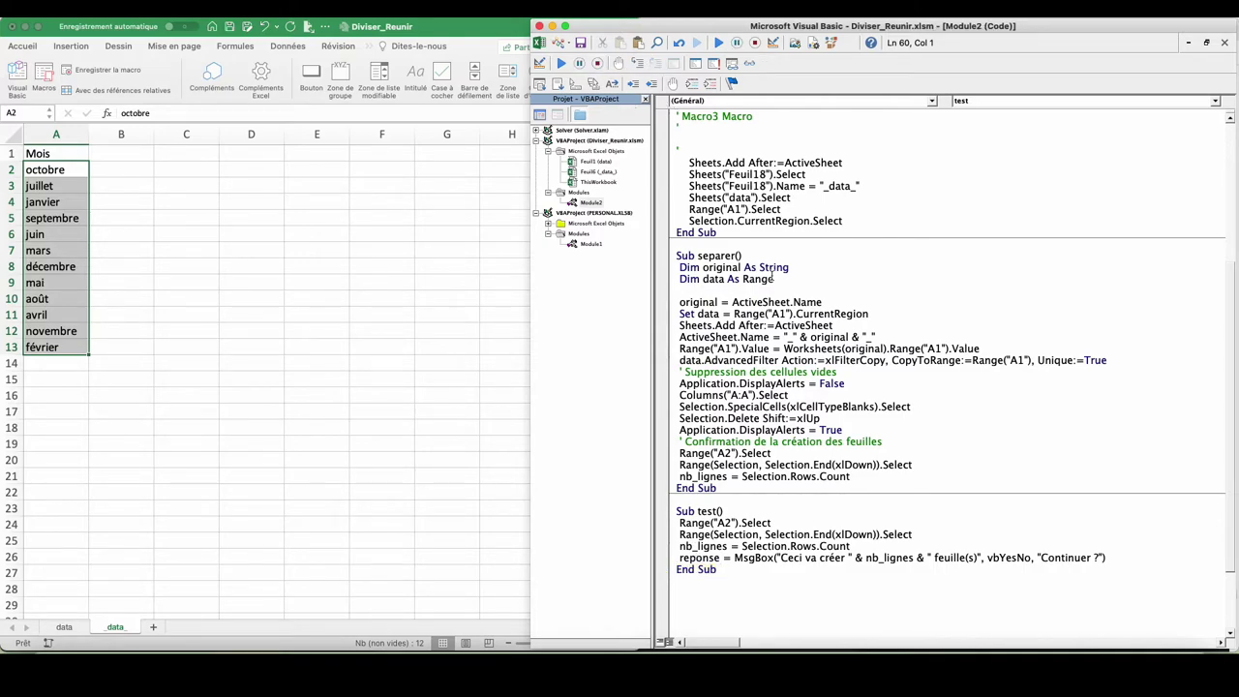
drag(734, 559, 680, 559)
text(i)
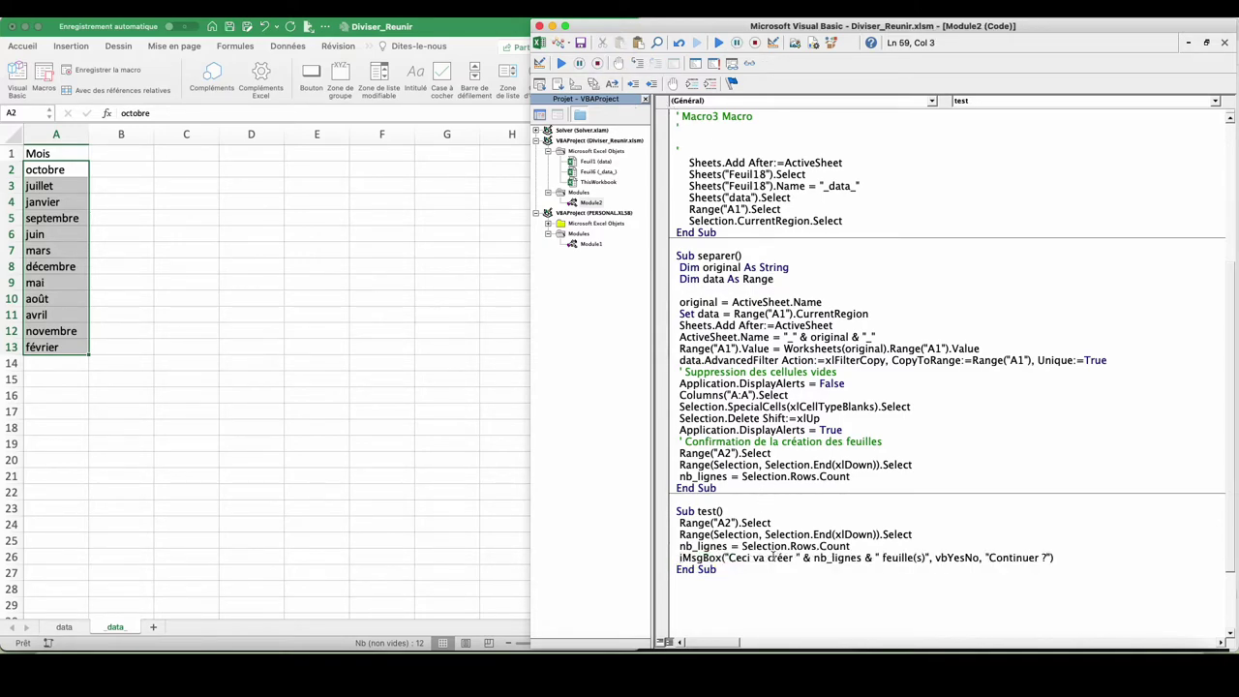
text(f)
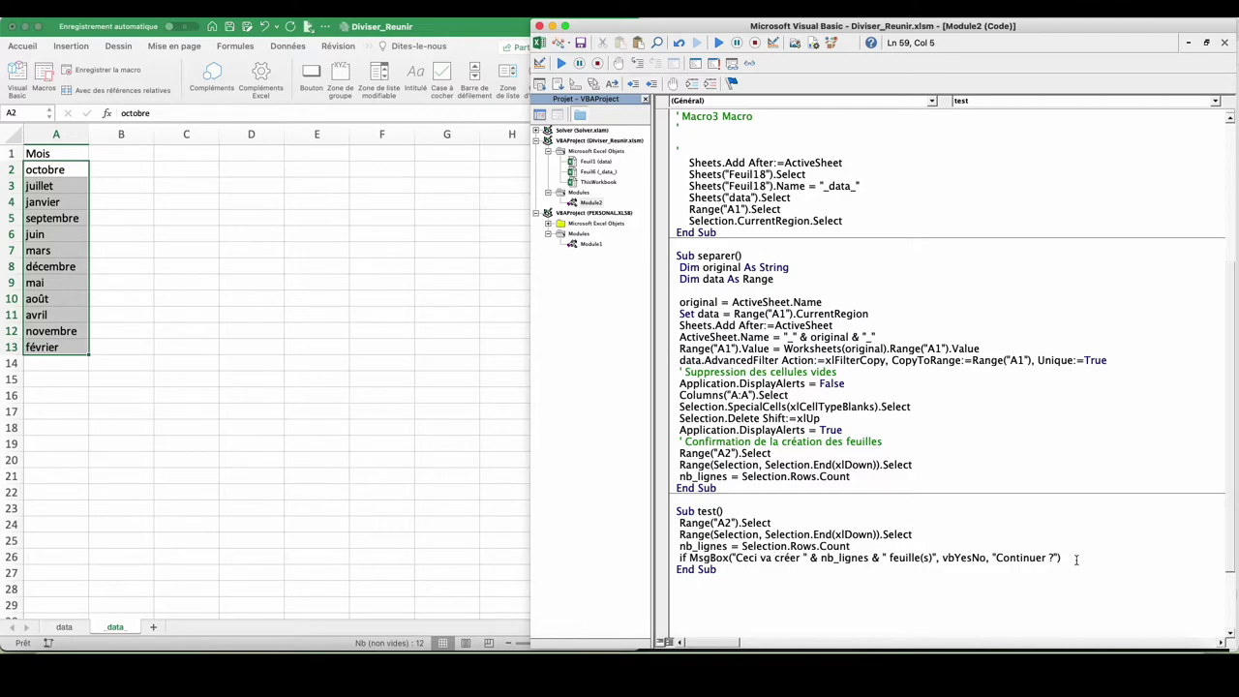
click(1080, 558)
text(=)
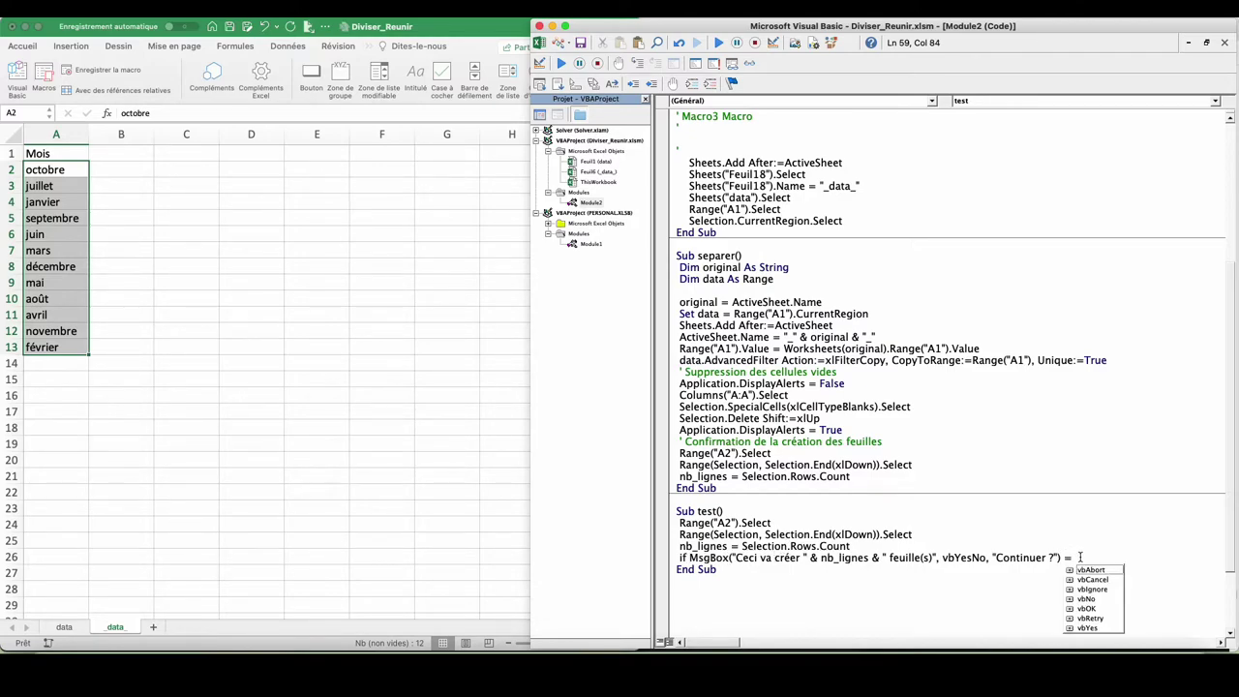
double_click(1089, 626)
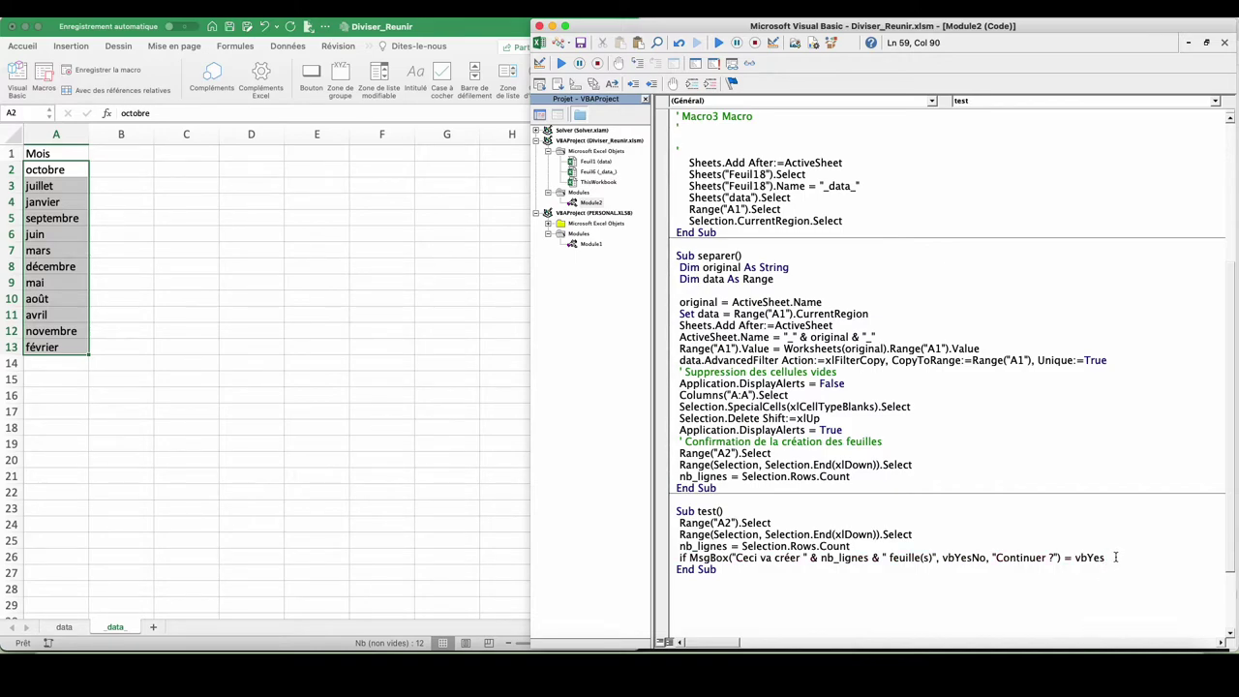
key(Return)
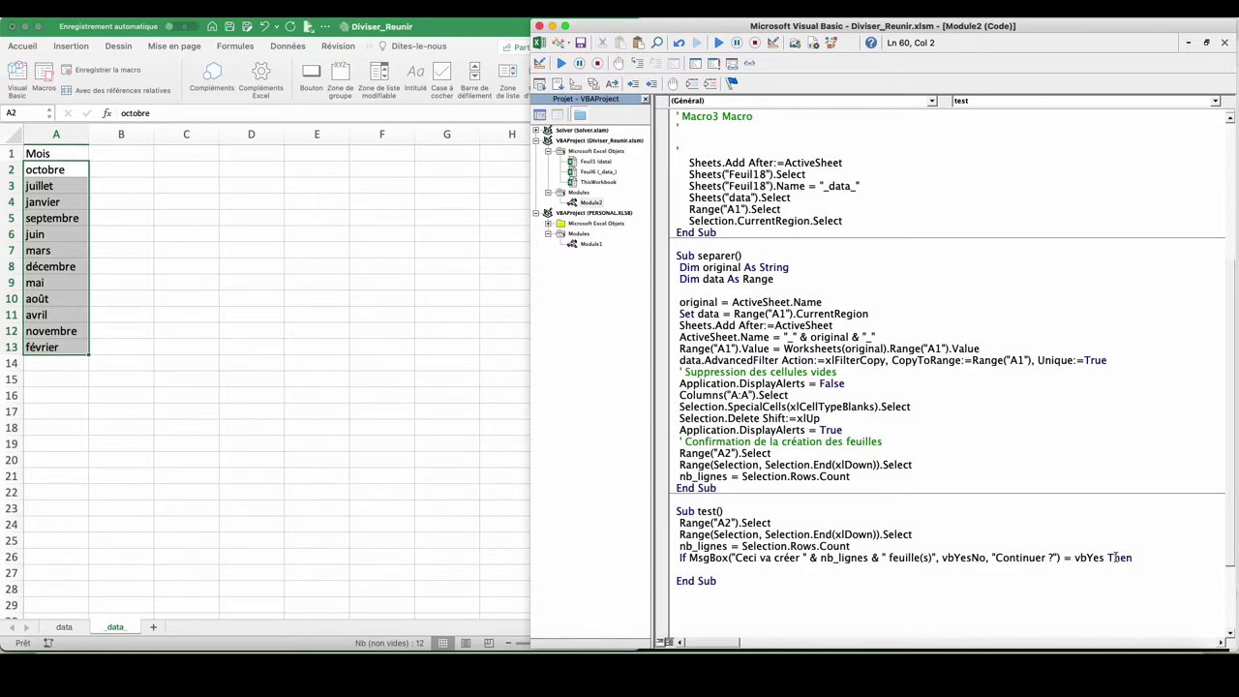
text(End If)
key(Return)
Add a For Each cellule loop with its Next inside the If block.
click(688, 561)
text(for eac)
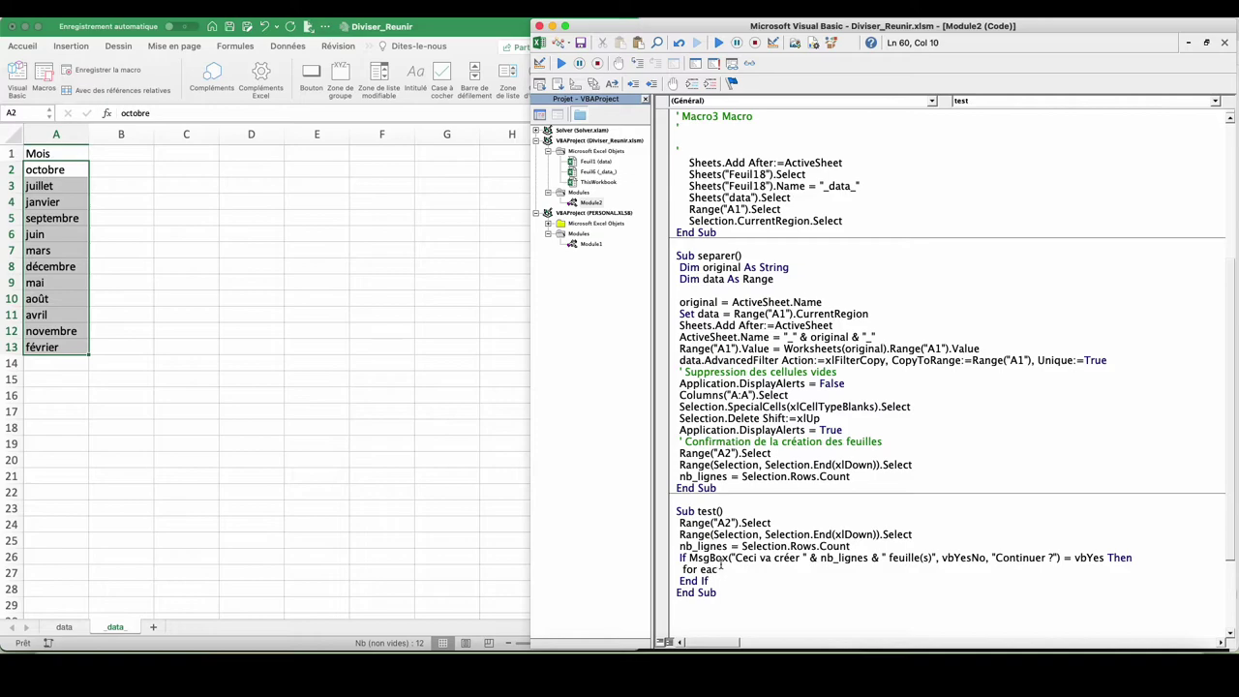
text(cellule in)
text(ion)
key(Return)
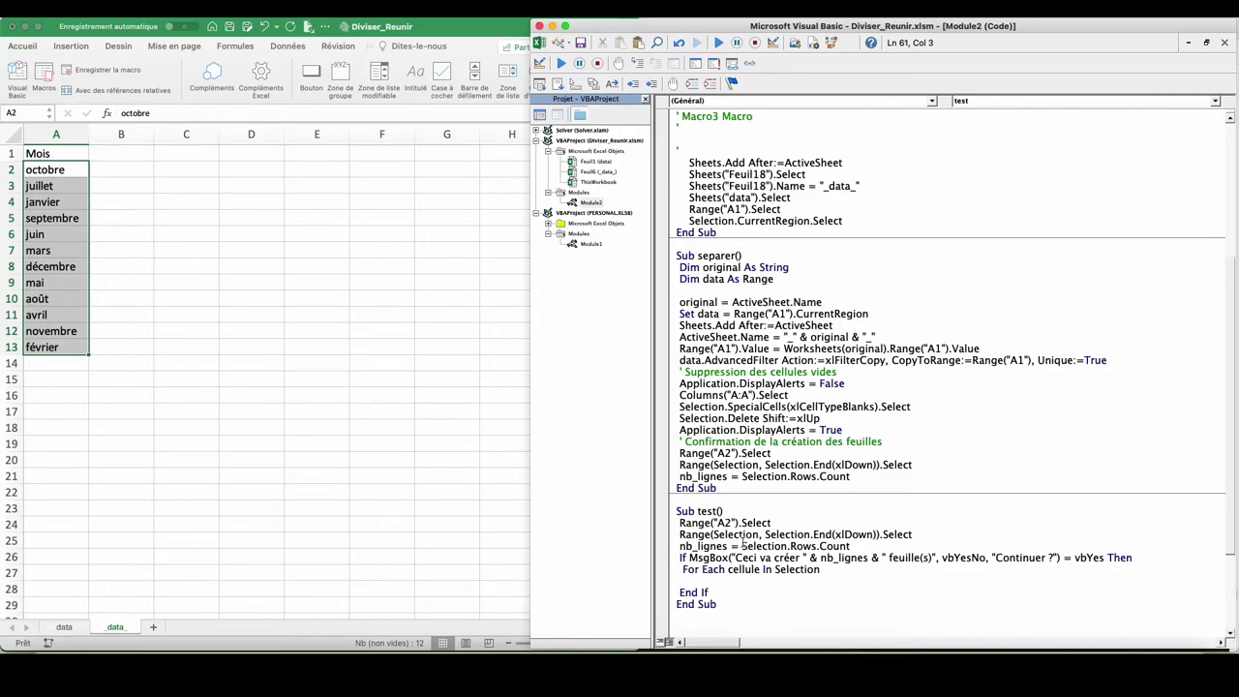
text(next)
key(Return)
key(Return)
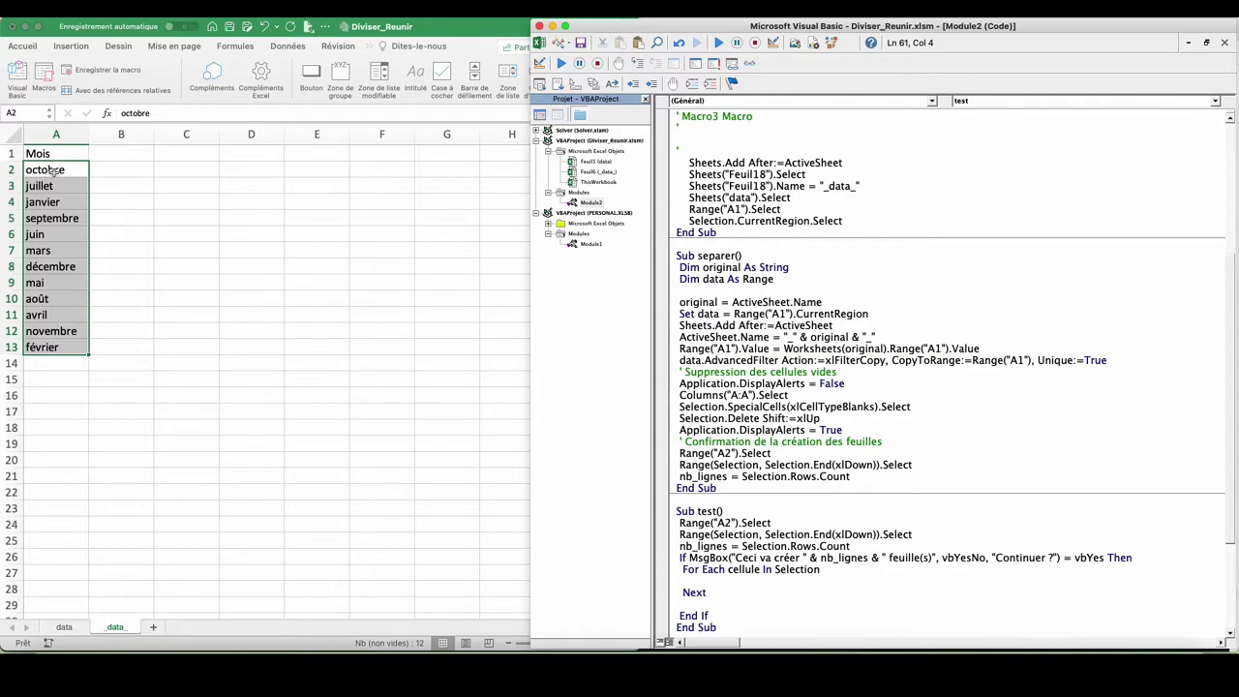
Store each cell in valeur = cellule.Value and bring up the data sheet's table.
click(67, 632)
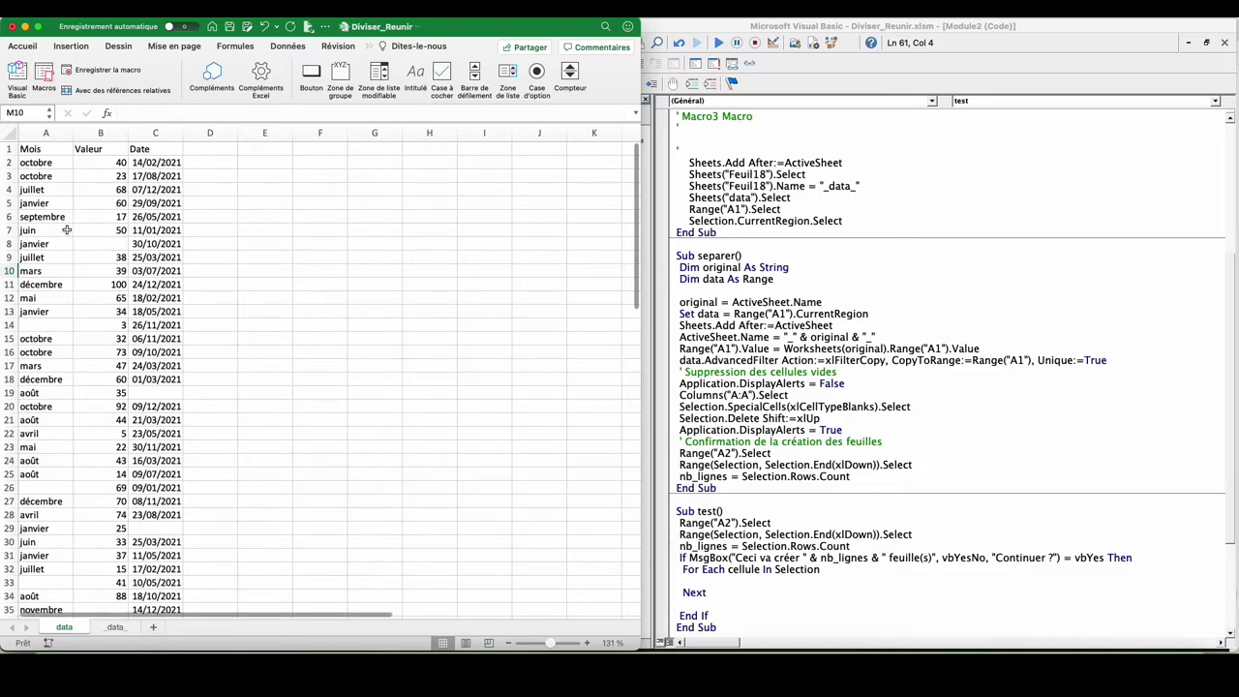
click(664, 556)
text(valeur =)
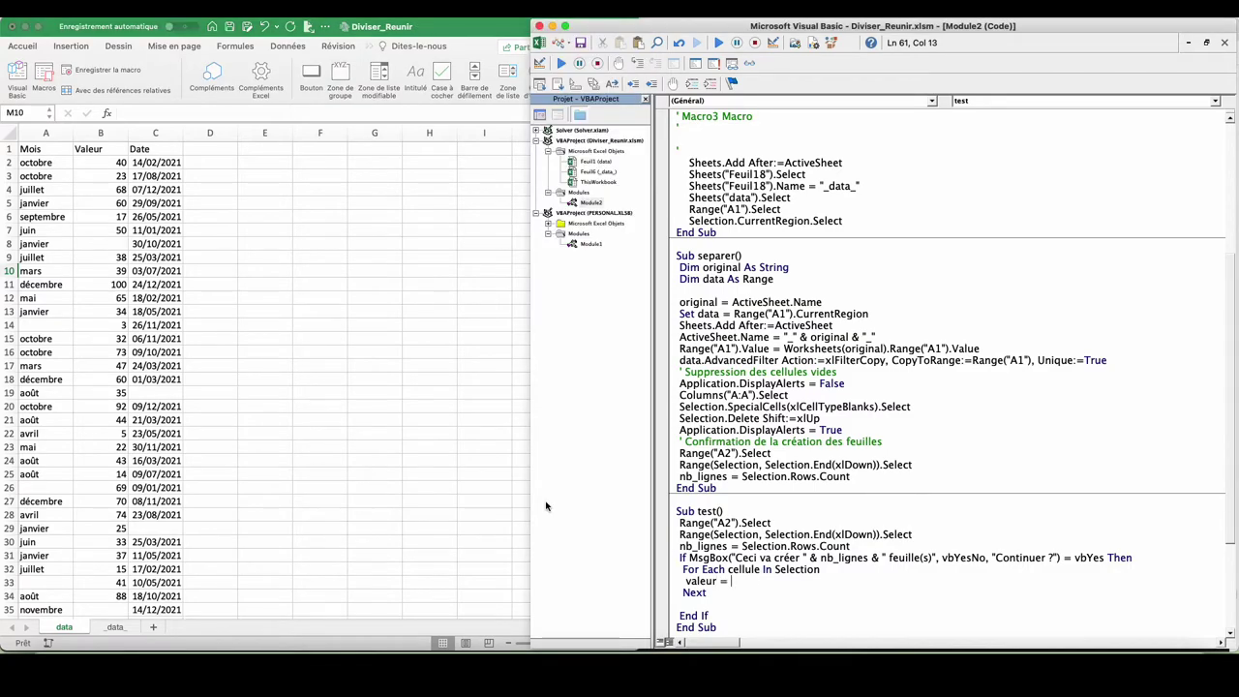
text(cellule)
text(va)
text(e)
key(Return)
click(115, 626)
click(42, 172)
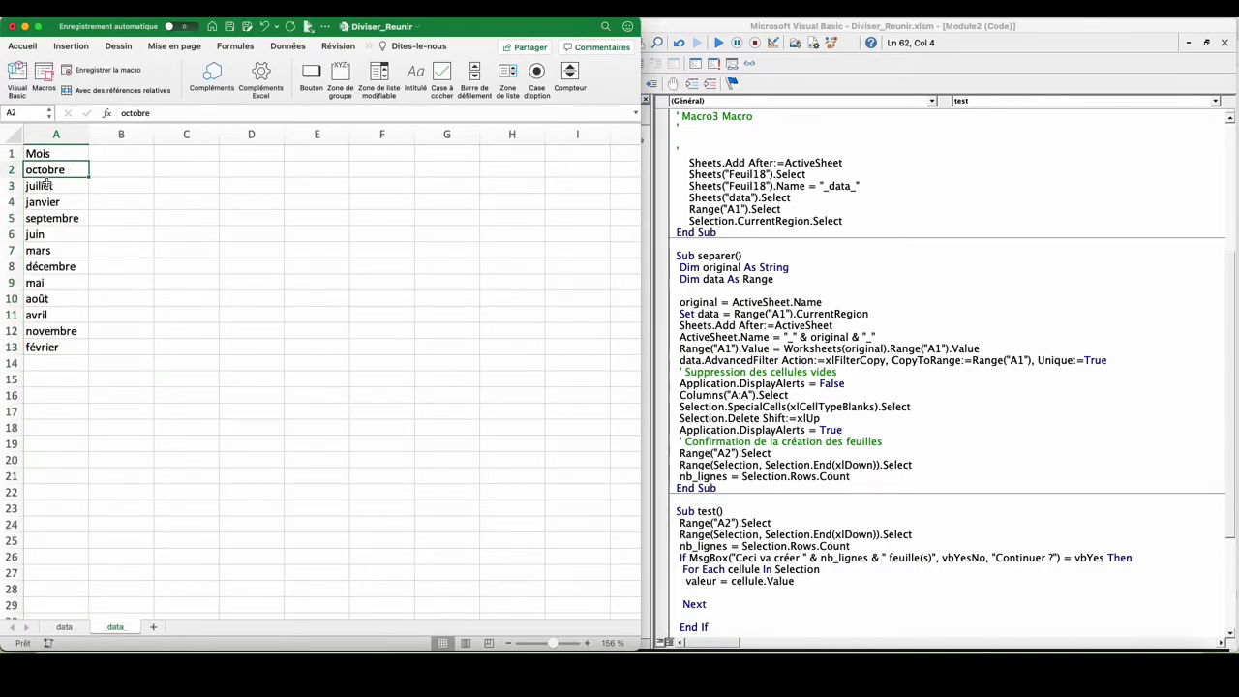
click(59, 630)
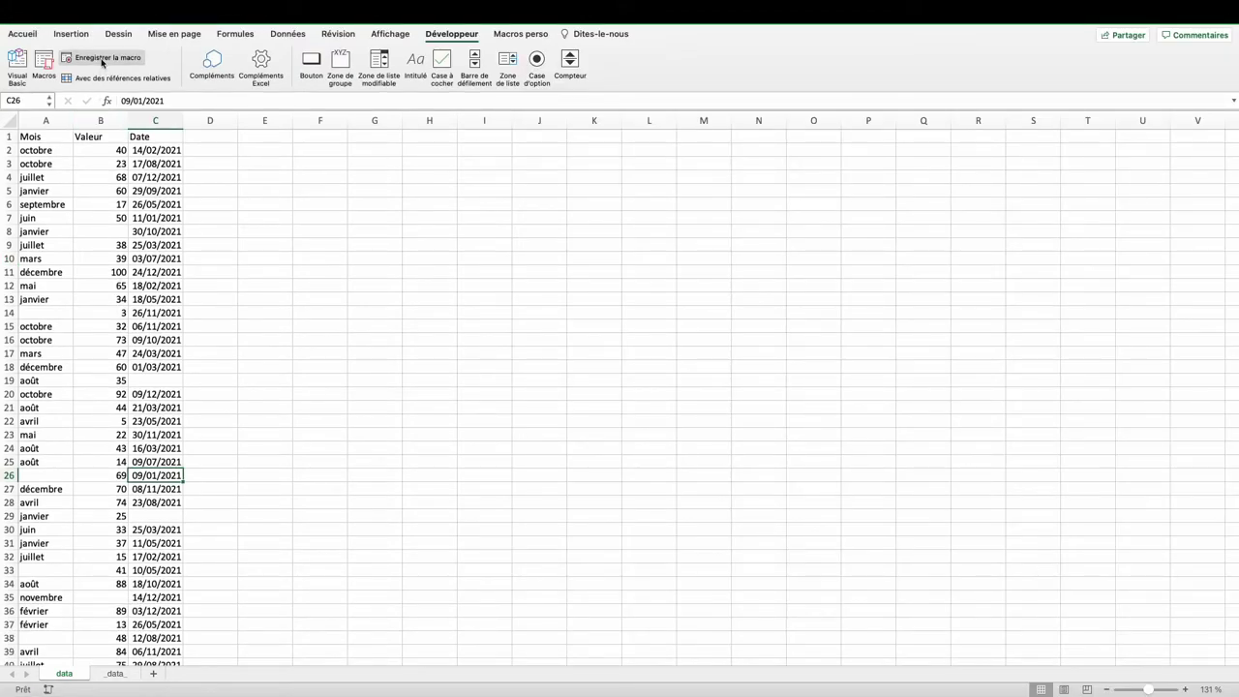
Start recording a macro and filter the Mois column from A1 to show only octobre.
click(104, 60)
click(44, 137)
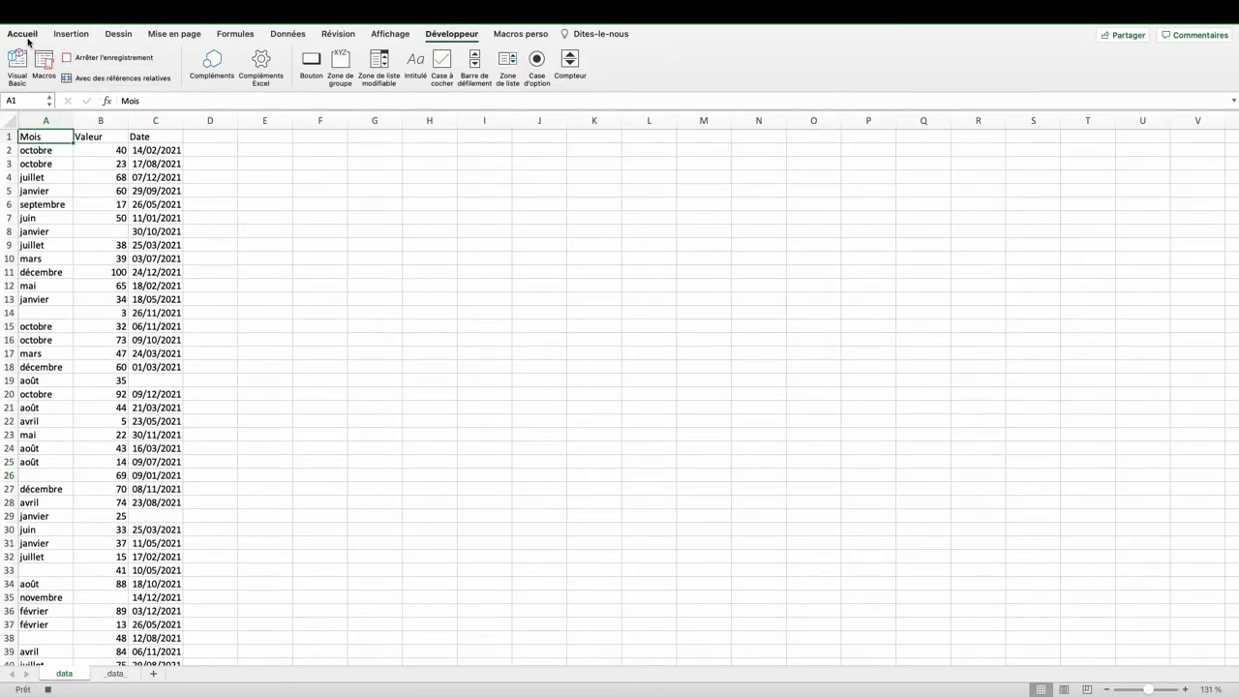
click(287, 33)
click(289, 63)
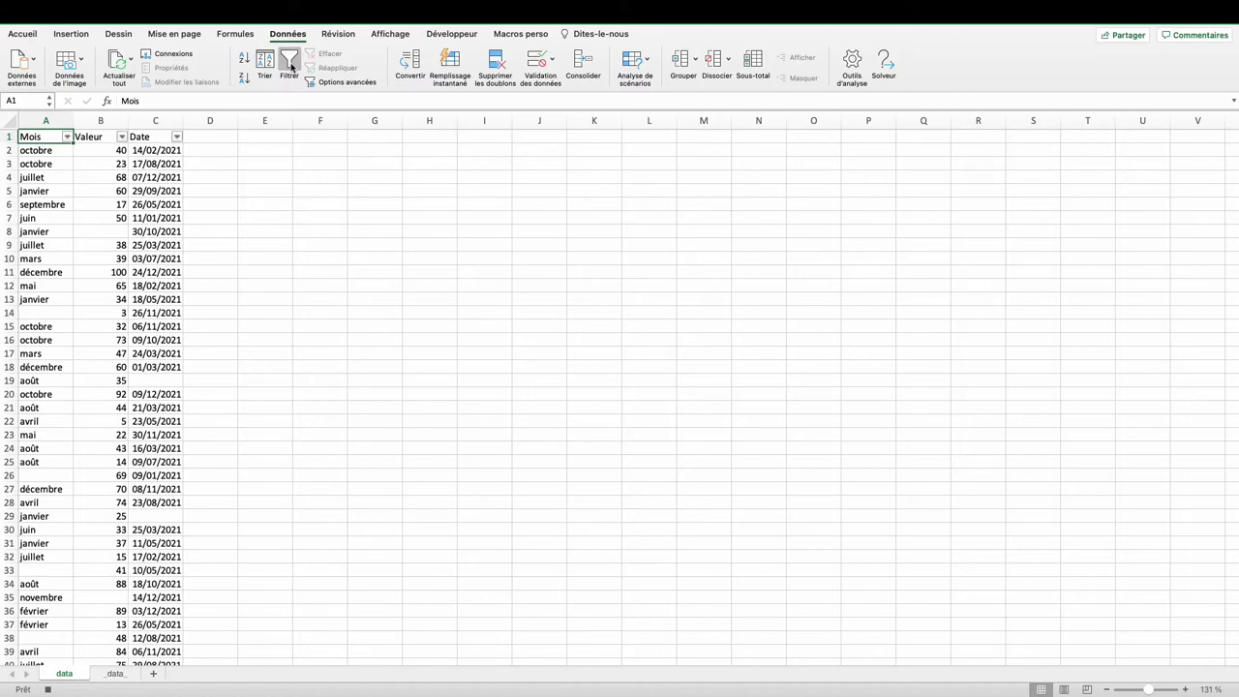
click(67, 137)
click(108, 291)
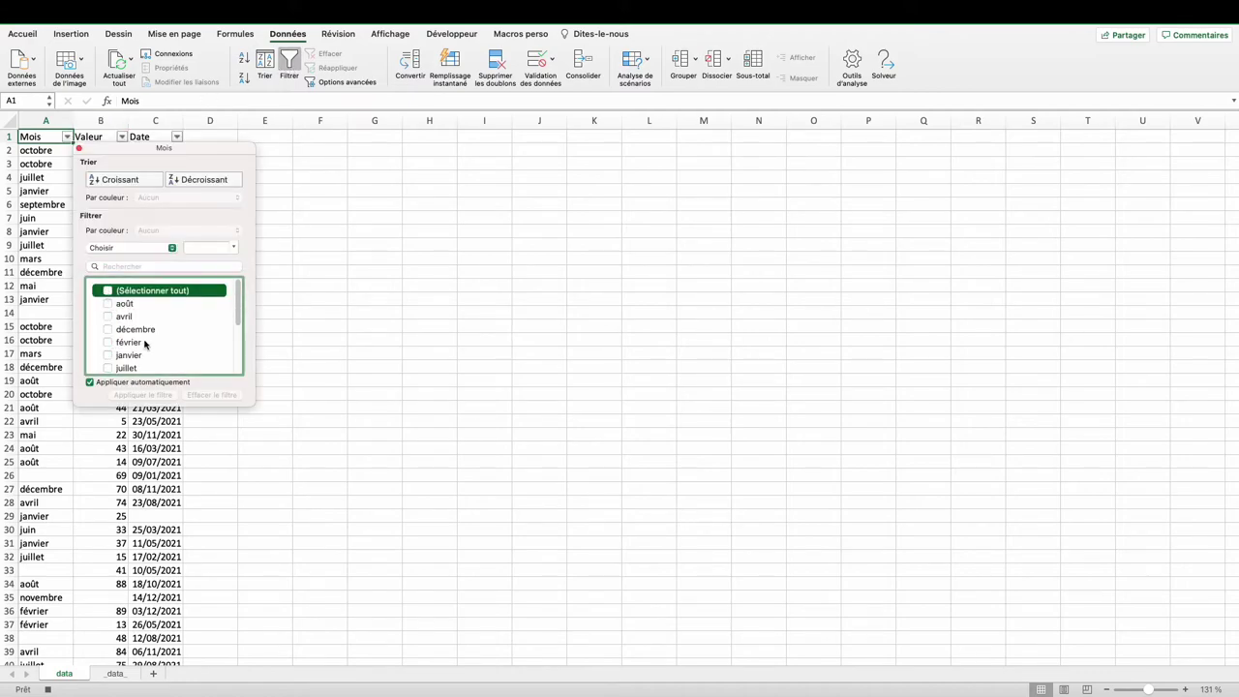
scroll(145, 343, down, 3)
click(110, 399)
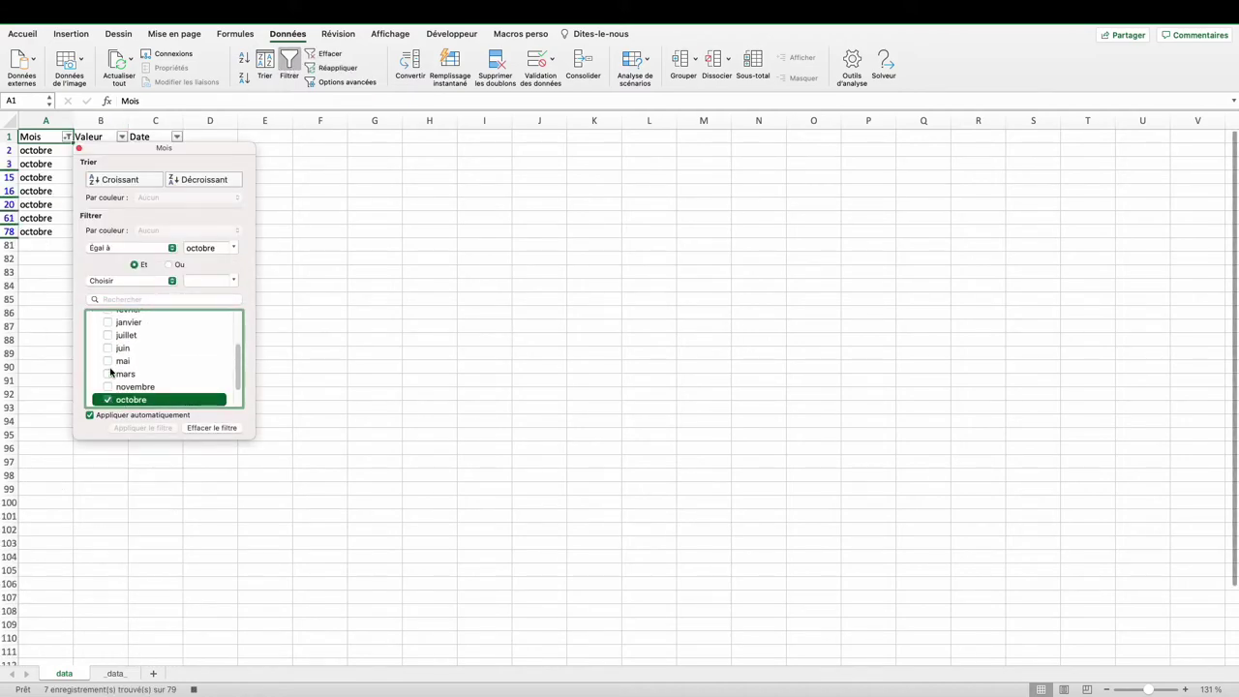
click(37, 151)
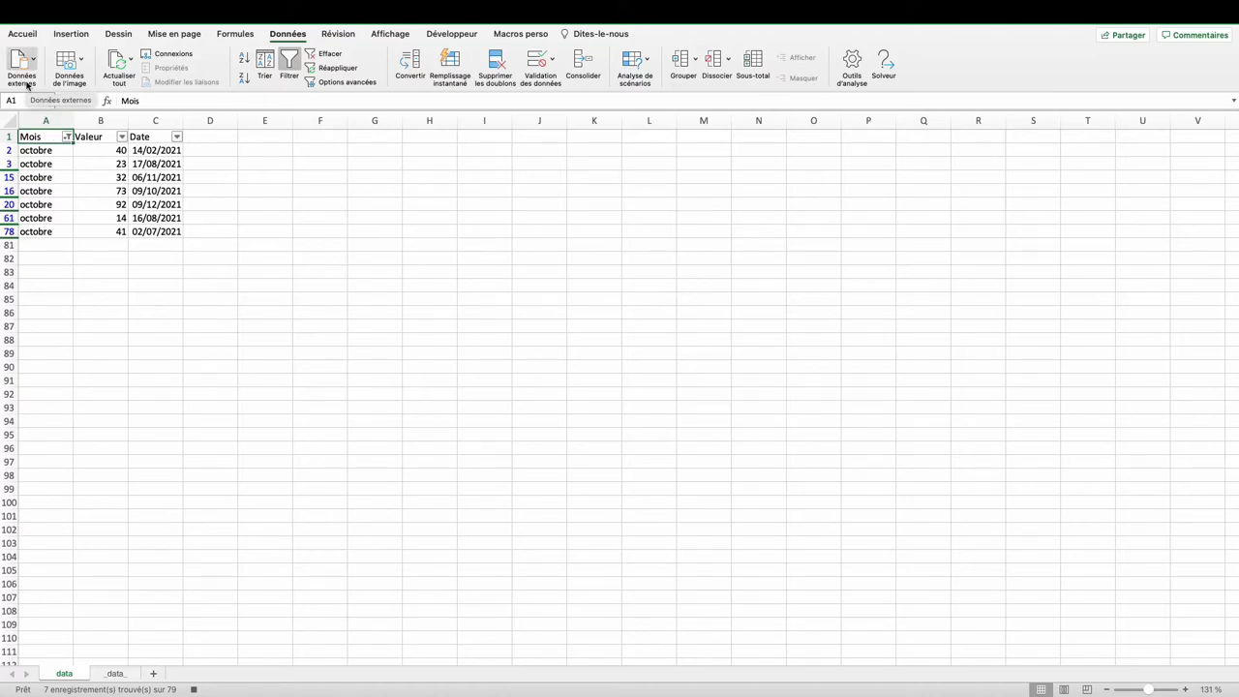
Copy the filtered octobre rows into a new sheet, Feuil21, and stop recording.
key(ctrl+a)
key(ctrl+c)
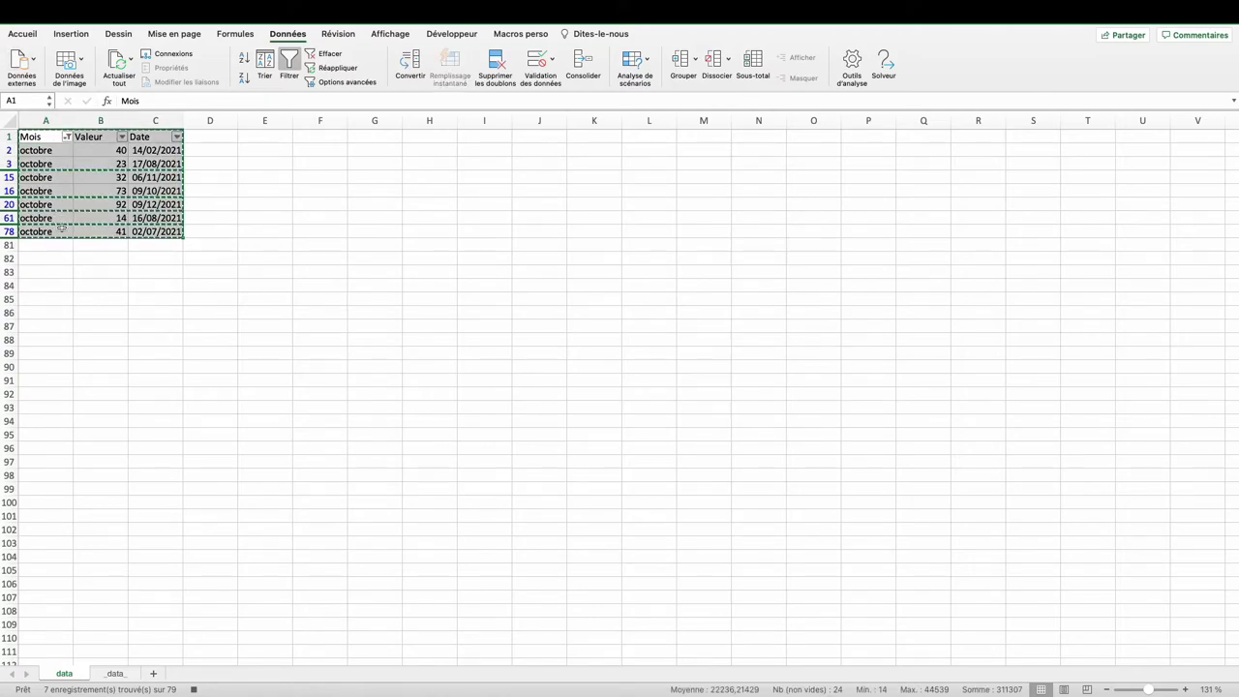
click(153, 673)
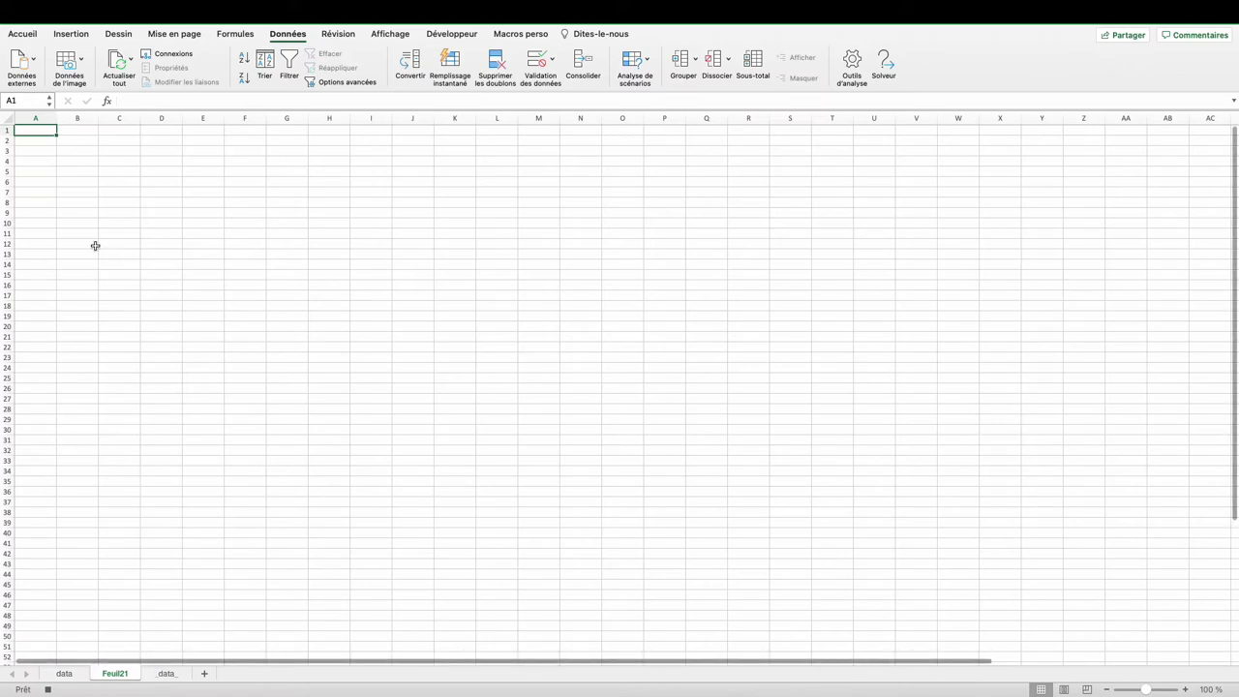
key(ctrl+v)
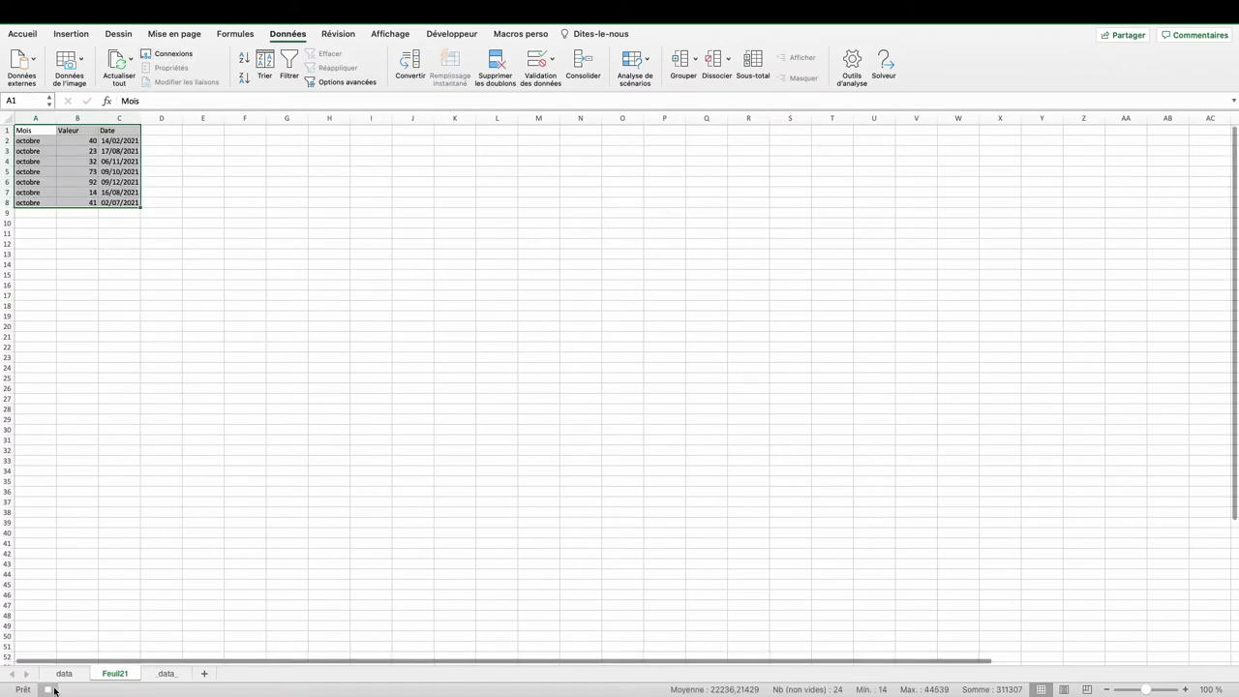
click(47, 689)
Move the confirmation If block from the test procedure into separer.
key(alt+F11)
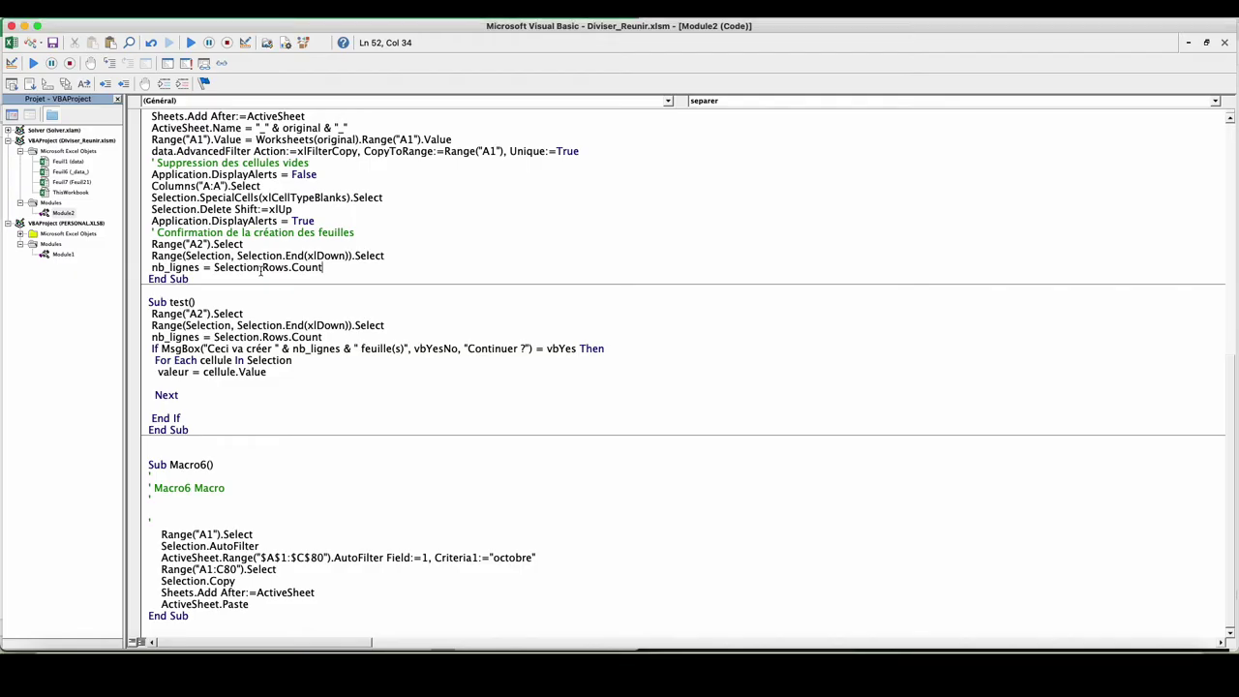
key(Return)
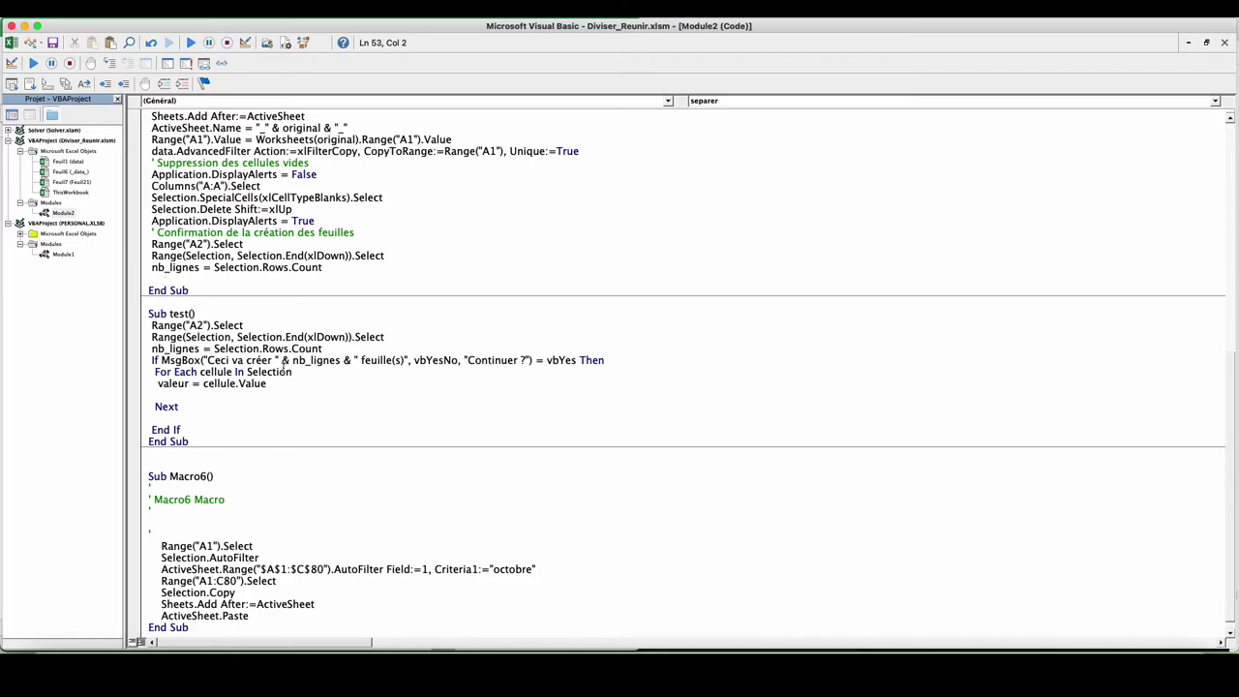
drag(182, 430, 130, 364)
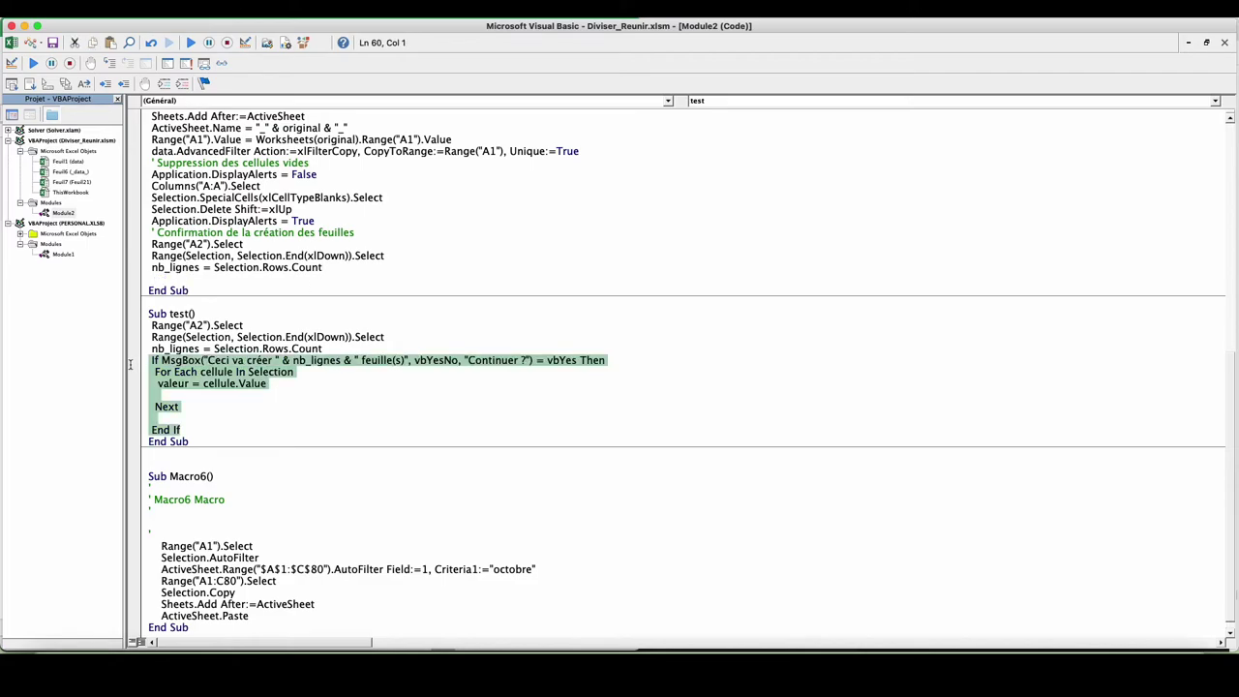
key(ctrl+c)
click(153, 279)
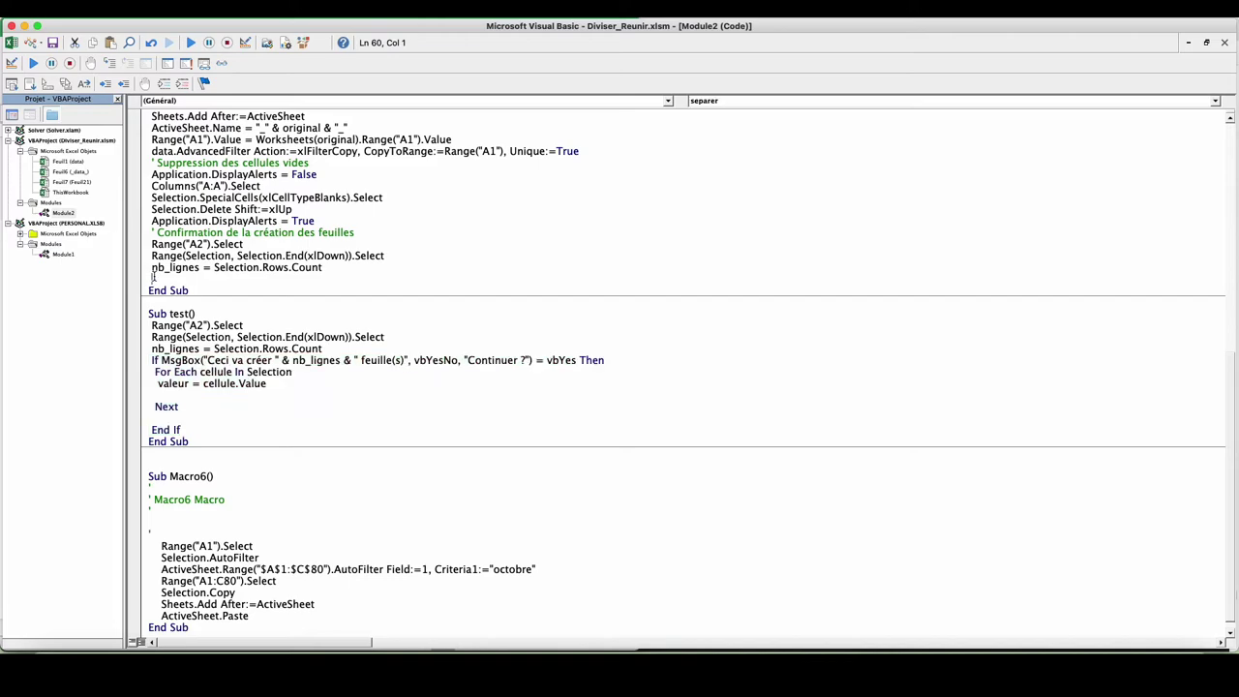
key(ctrl+v)
key(ctrl+z)
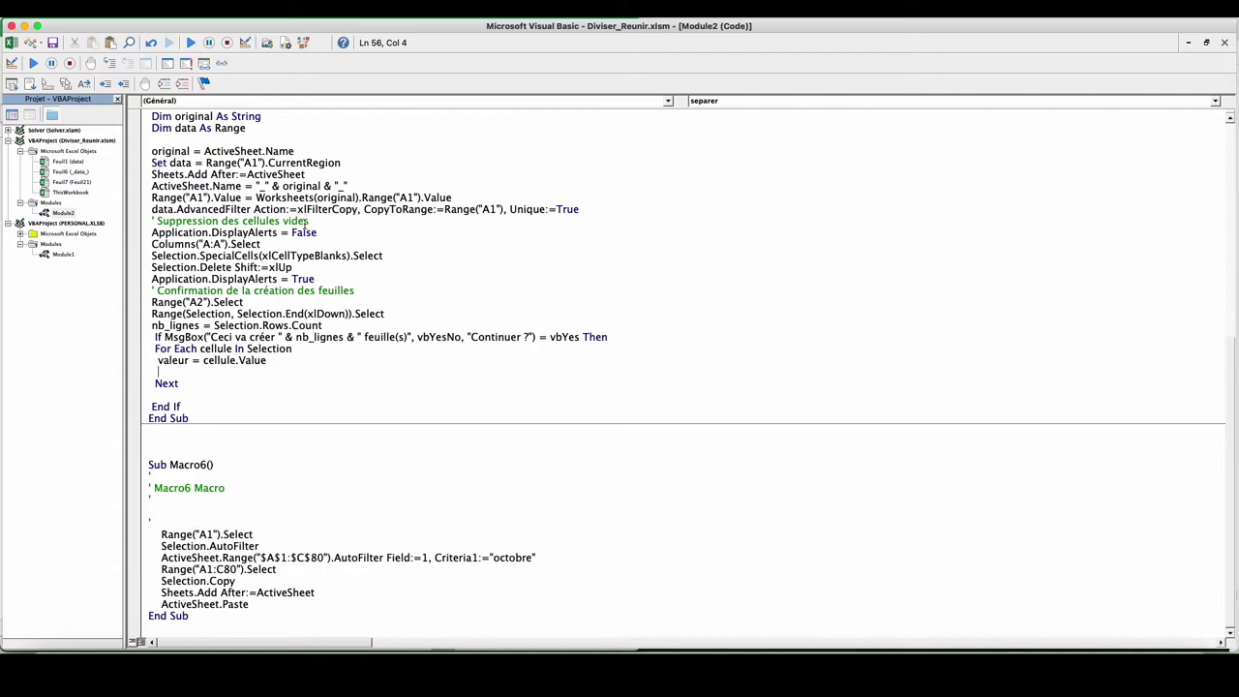
key(ctrl+z)
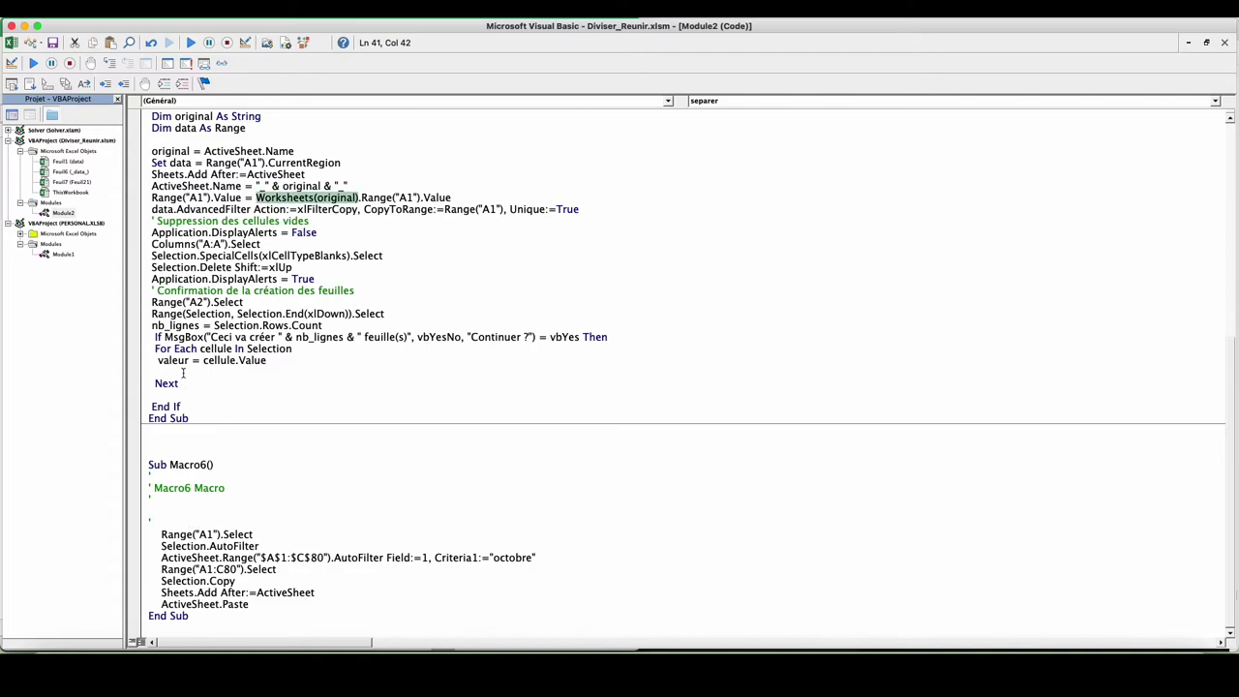
Add Worksheets(original), Range("A1").Select and AutoFilter lines to the loop, filtering by val.
click(183, 372)
key(ctrl+v)
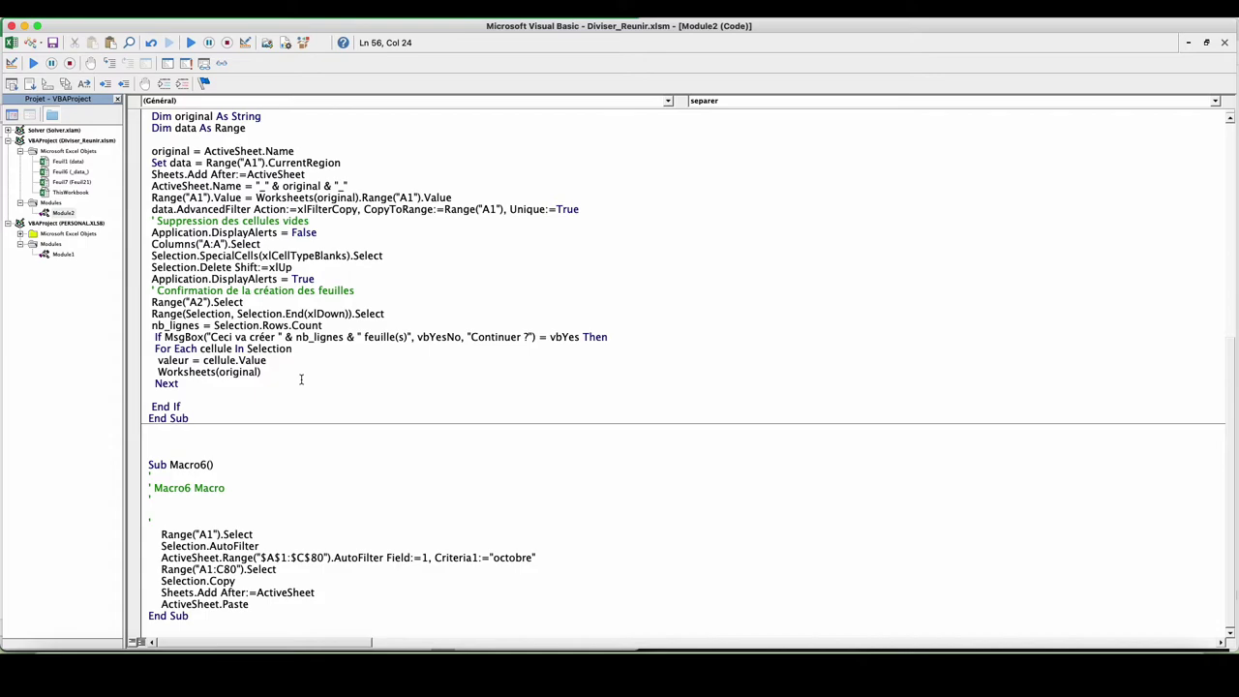
text(.Range("A1"))
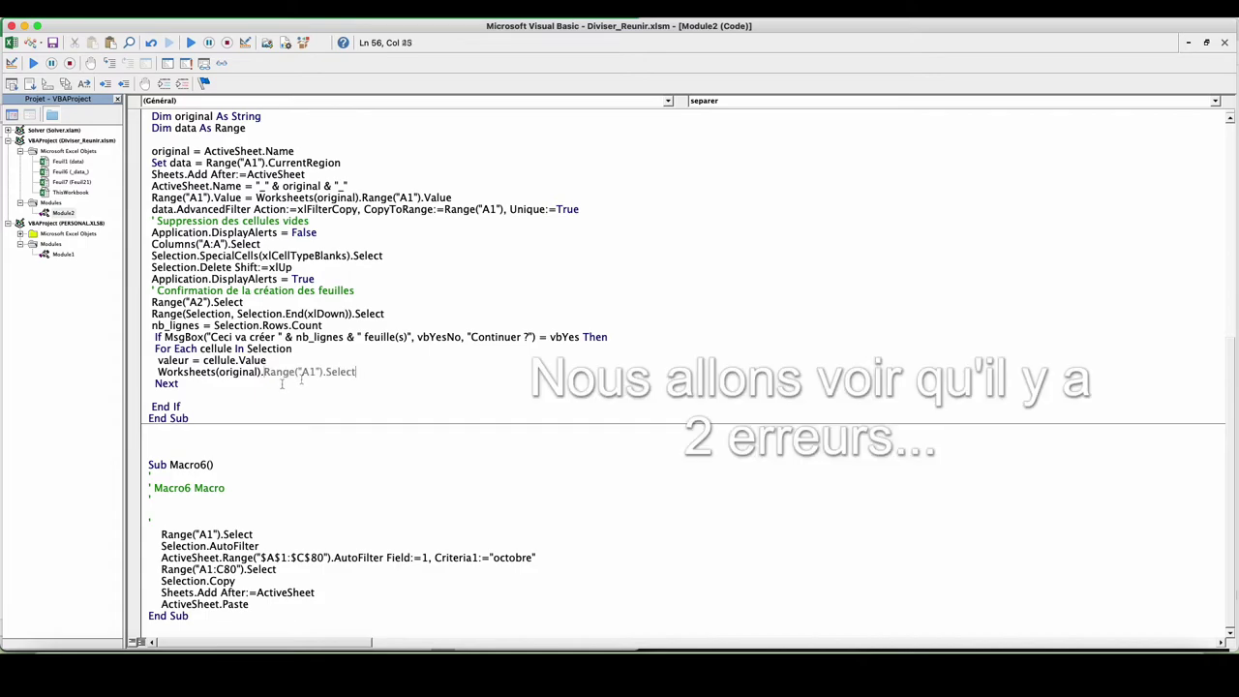
text(.Select)
key(ctrl+v)
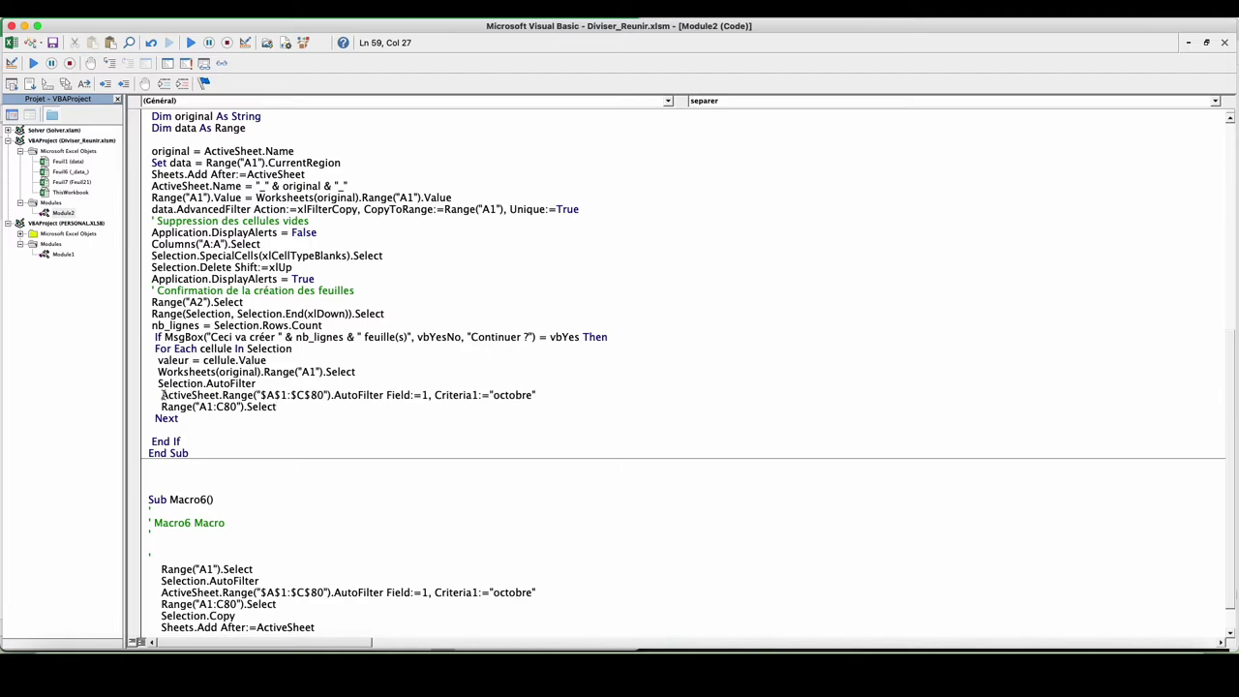
click(162, 395)
key(BackSpace)
key(BackSpace)
key(BackSpace)
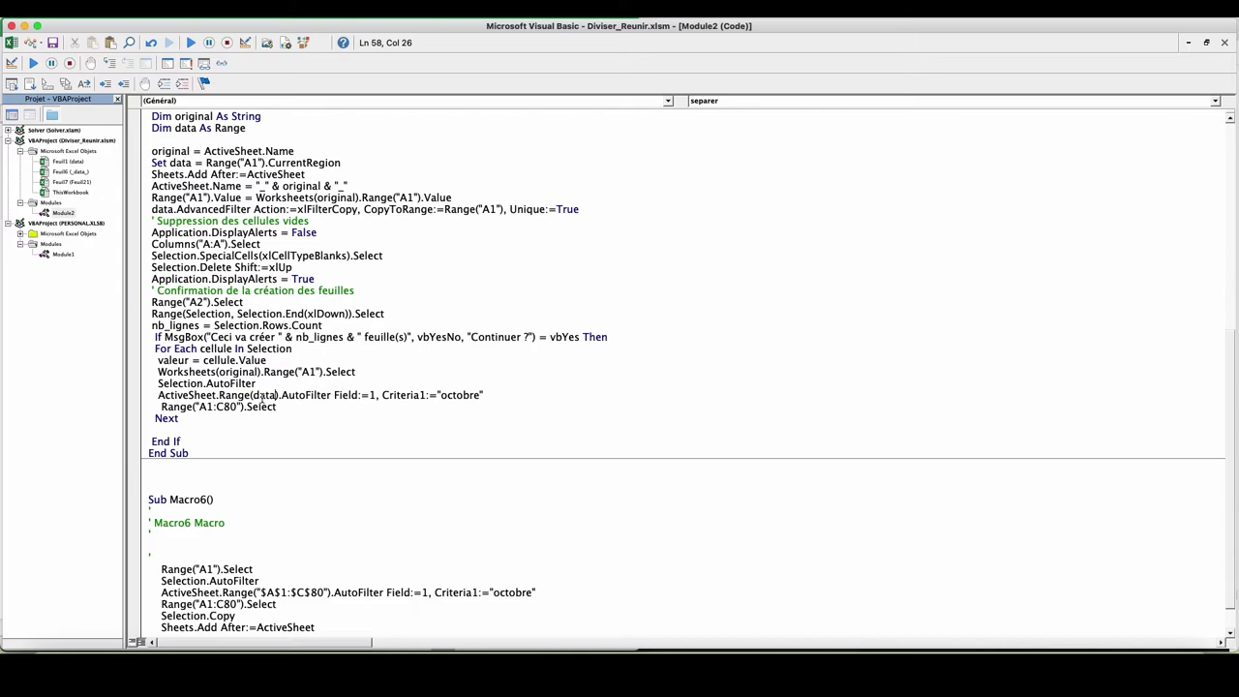
drag(483, 395, 437, 395)
text(valeu)
Replace the fixed A1:C80 range with a CurrentRegion selection line.
drag(148, 407, 148, 418)
drag(275, 406, 161, 407)
text(sele)
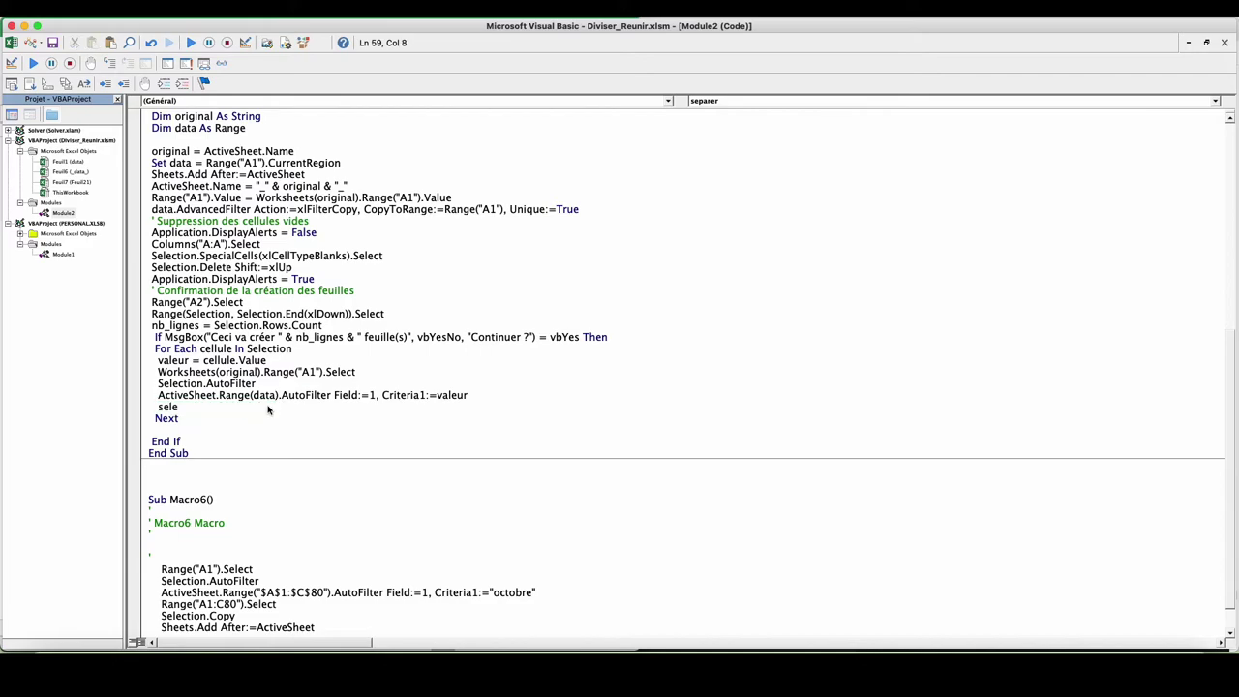
text(Selectio)
text(n.Currentr)
text(egion.select)
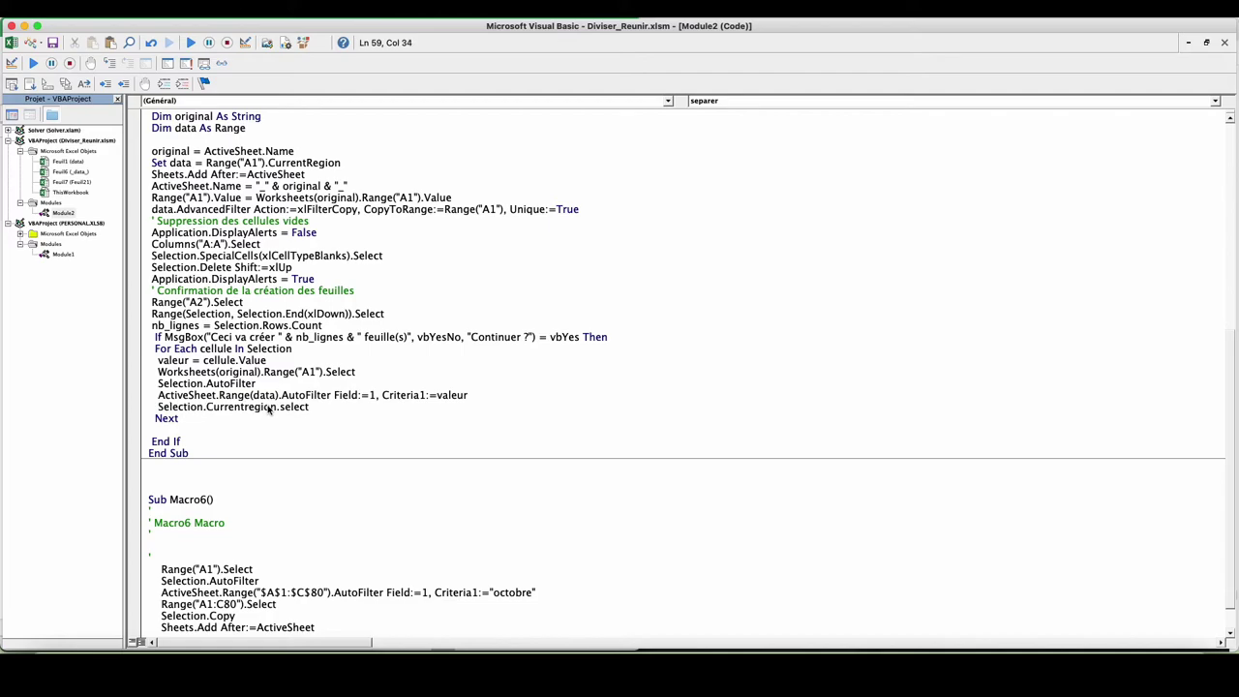
key(Return)
Paste the copy, add-sheet and paste lines, add ActiveSheet.Name = valeur, and run separer.
scroll(269, 408, down, 1)
drag(150, 581, 269, 603)
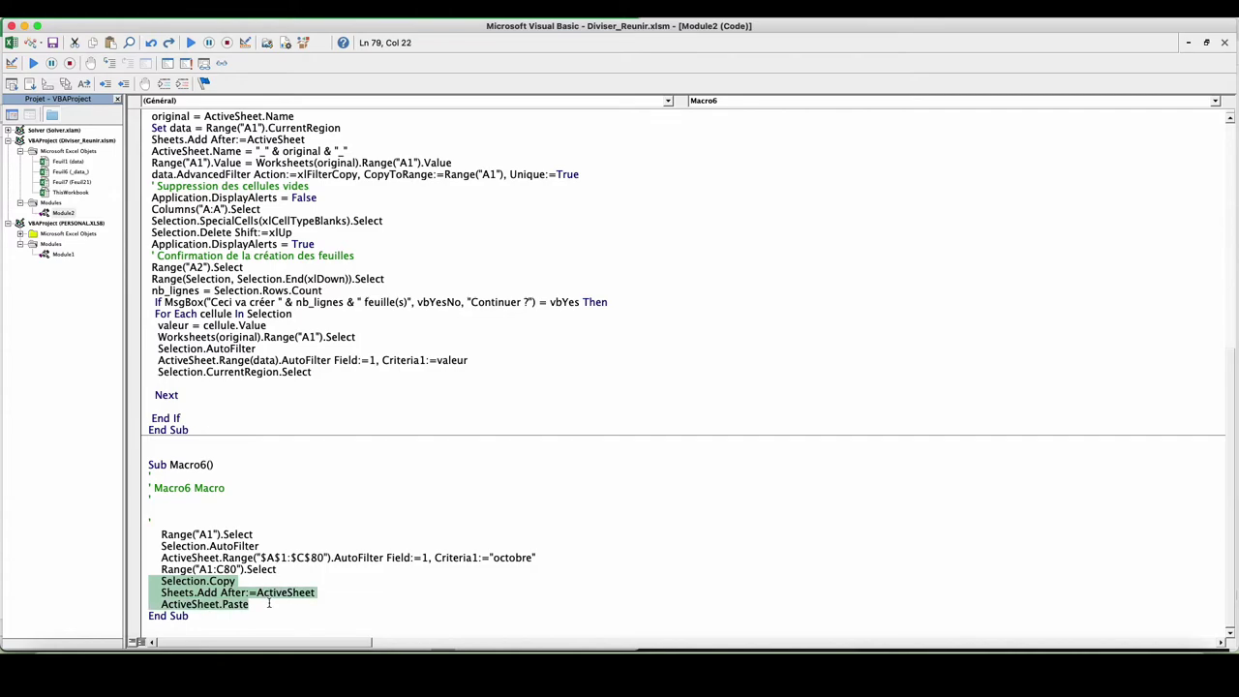
key(ctrl+c)
click(154, 385)
key(ctrl+v)
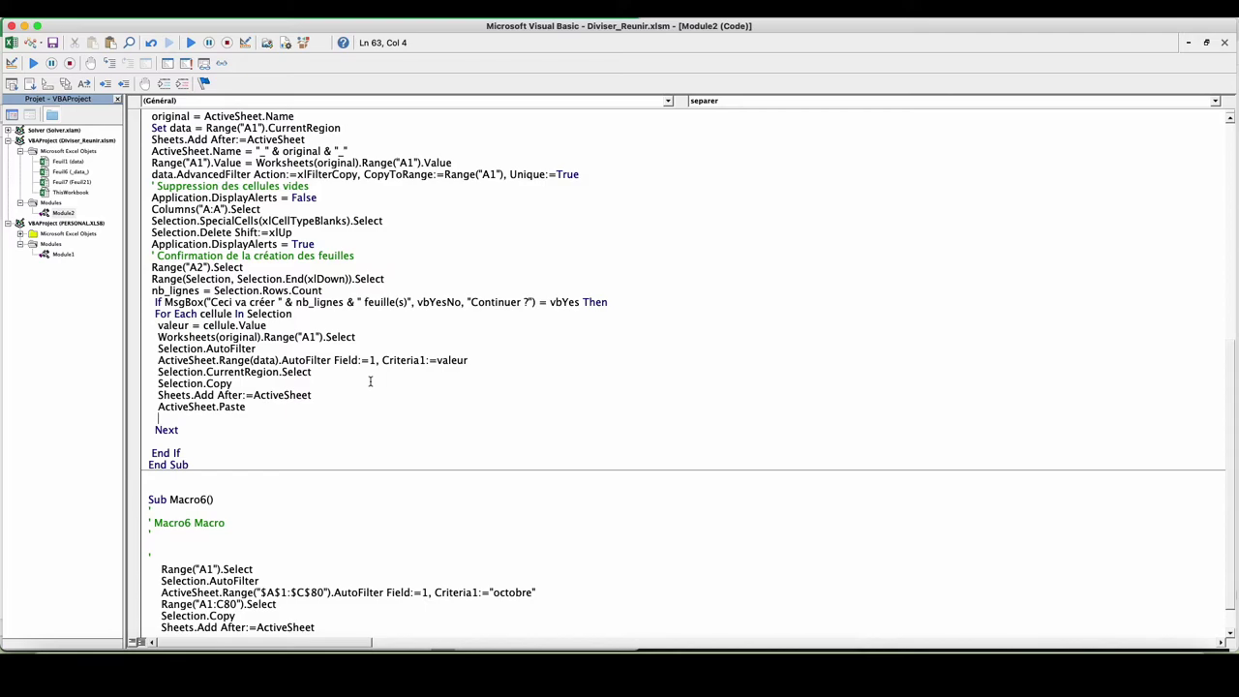
text(ActiveSheet.)
text(Name = valeur)
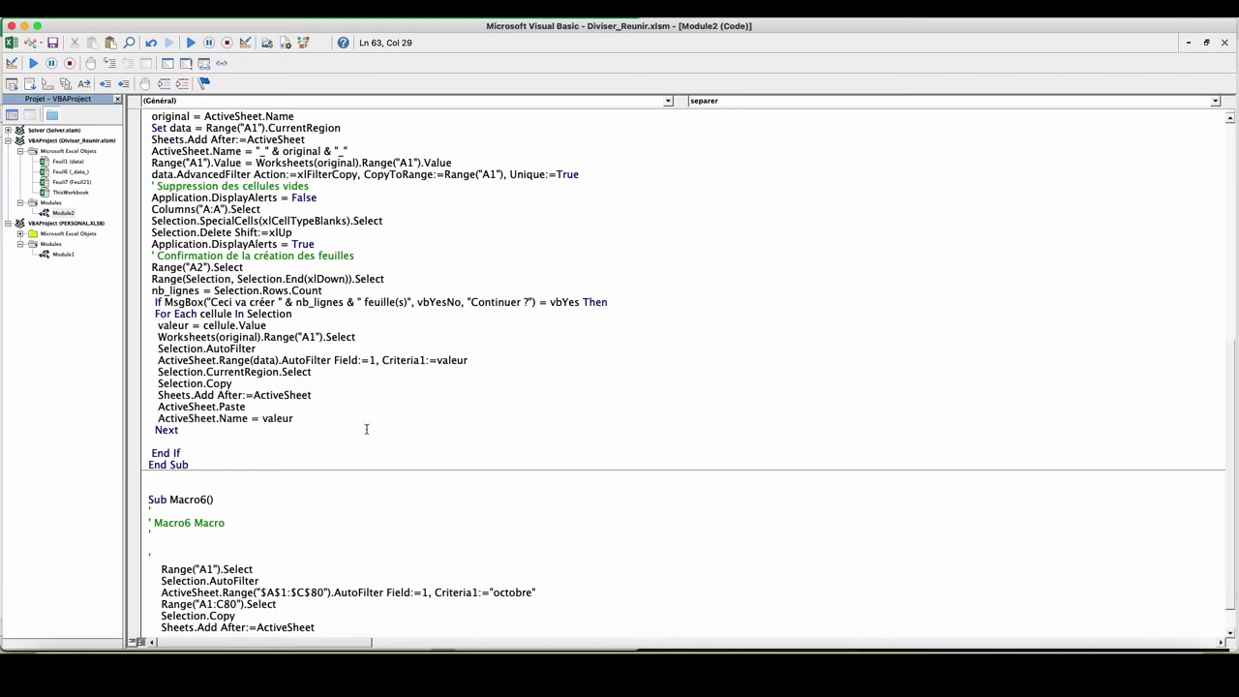
key(F5)
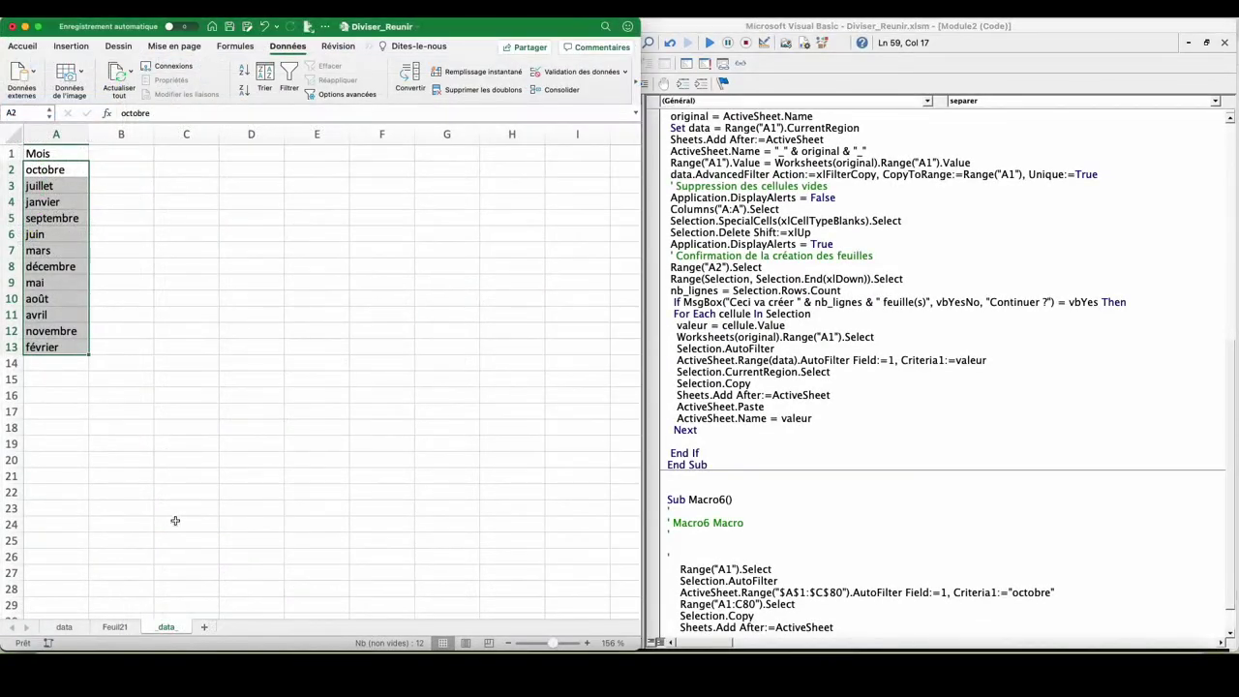
Delete the leftover _data_ and Feuil21 sheets.
right_click(166, 628)
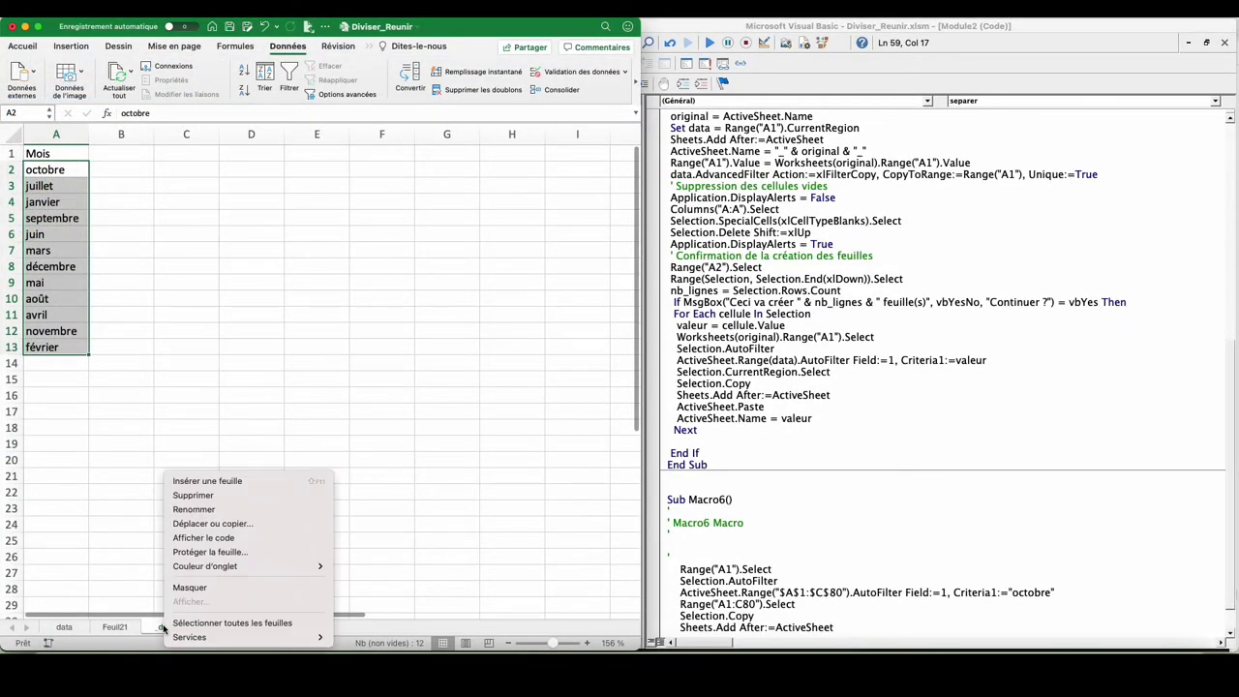
click(212, 495)
key(Return)
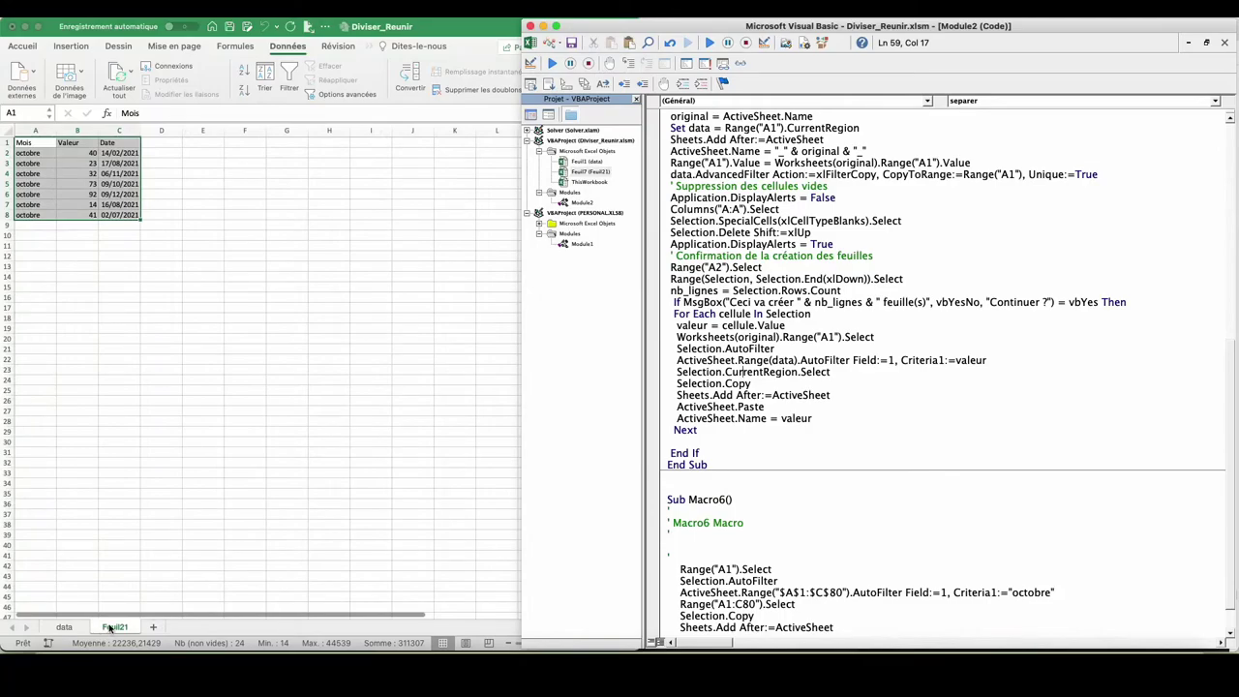
right_click(109, 627)
click(155, 494)
key(Return)
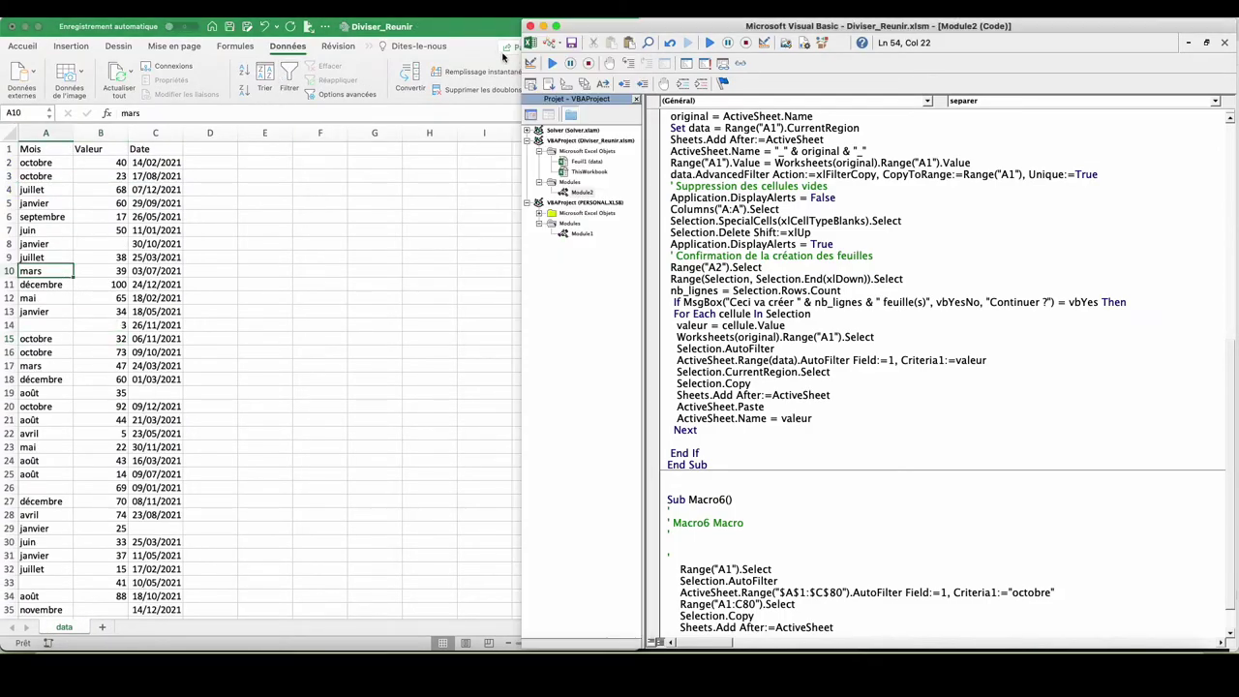
Step separer through building the _data_ month list, approve 12 sheets, and enter the loop.
click(629, 62)
click(629, 63)
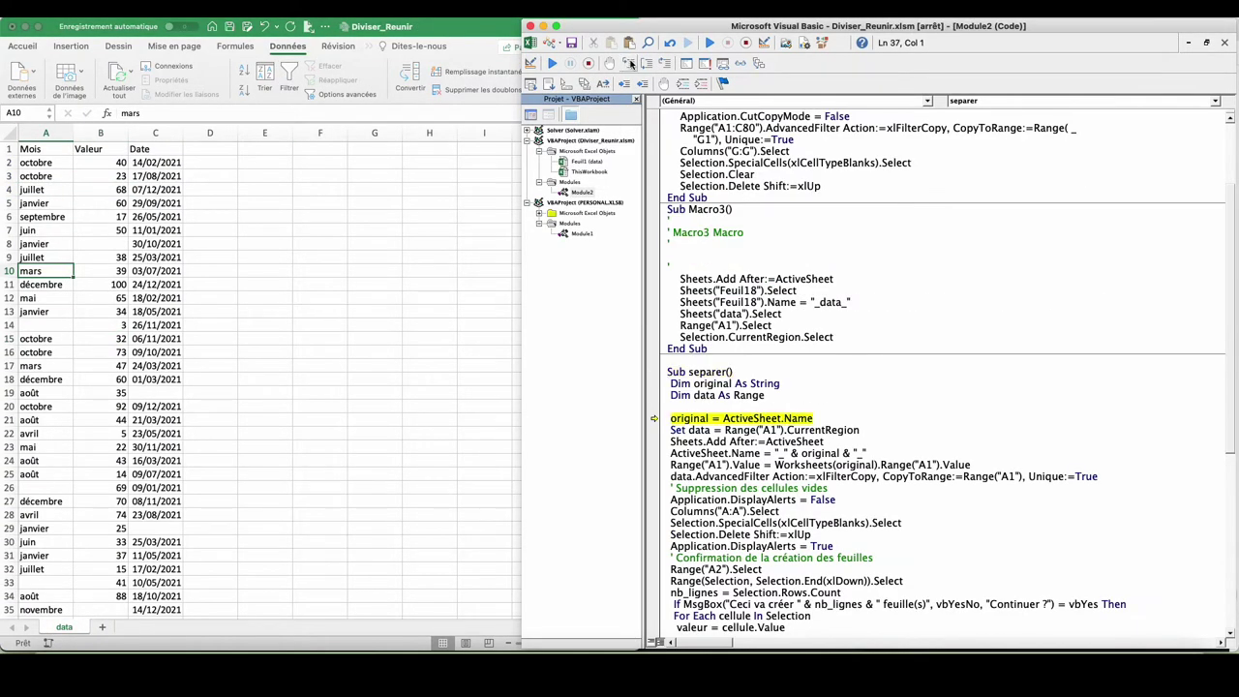
click(629, 63)
click(630, 63)
click(629, 62)
click(629, 63)
click(629, 63)
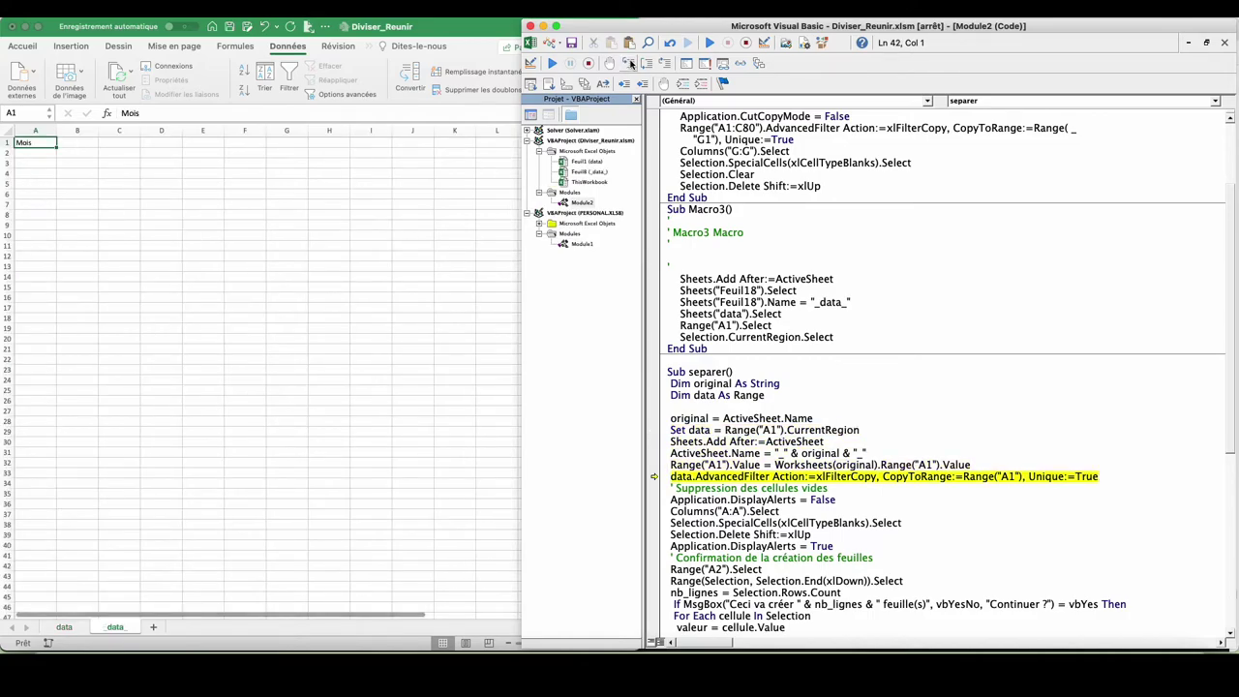
click(629, 63)
click(629, 63)
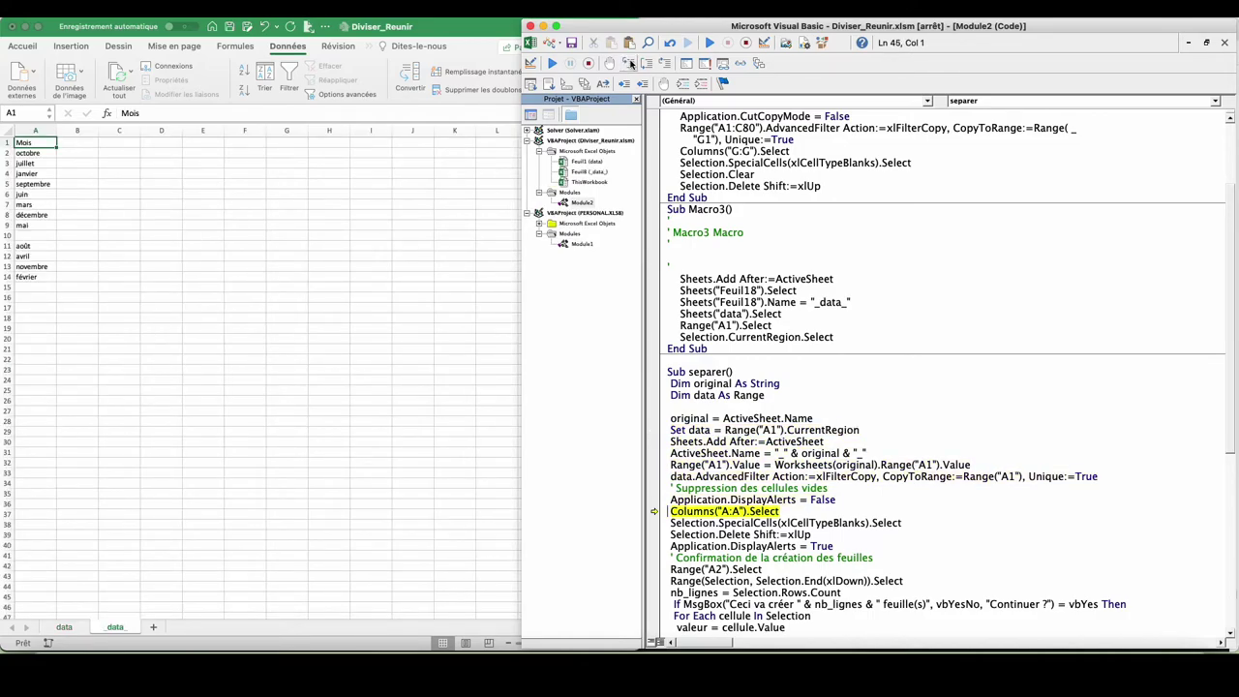
click(629, 63)
click(629, 63)
click(629, 63)
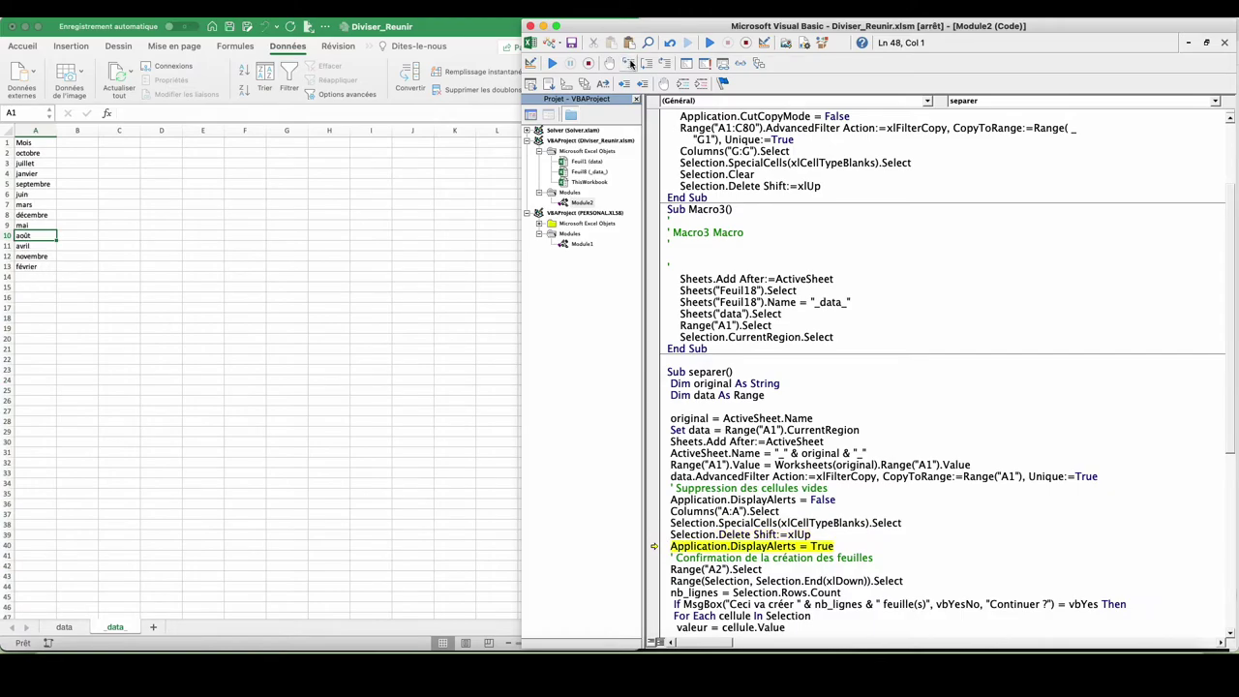
click(629, 63)
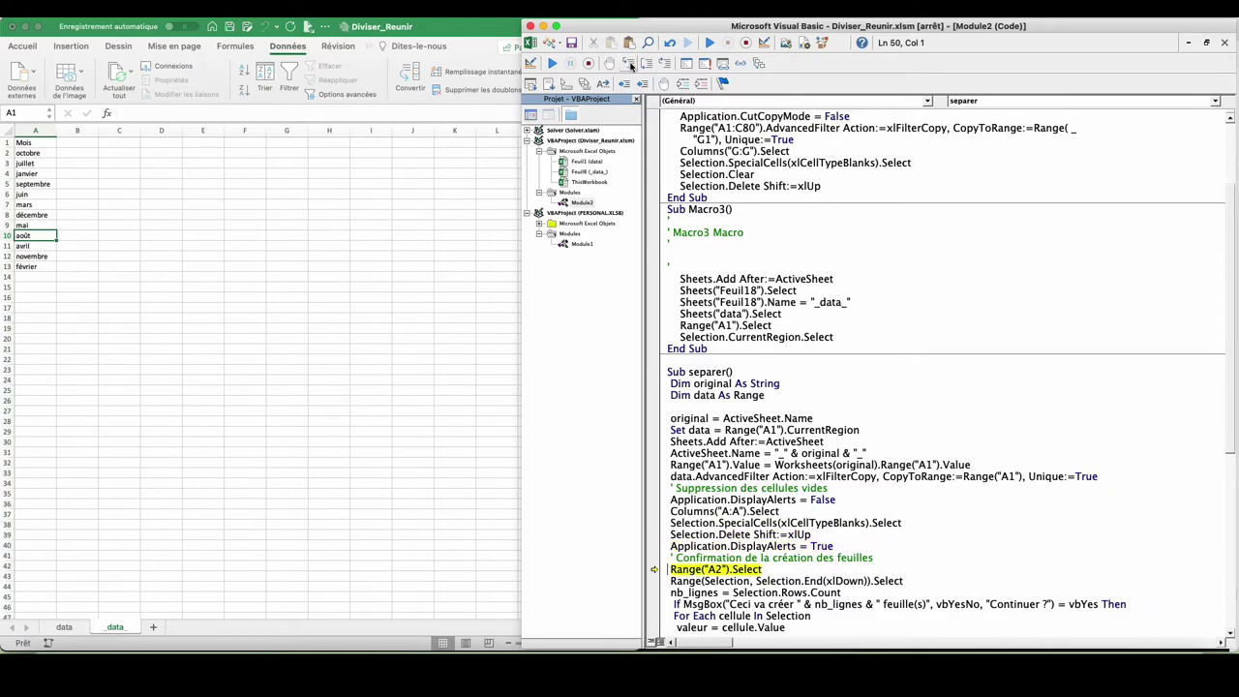
click(629, 63)
click(629, 63)
click(629, 63)
click(629, 63)
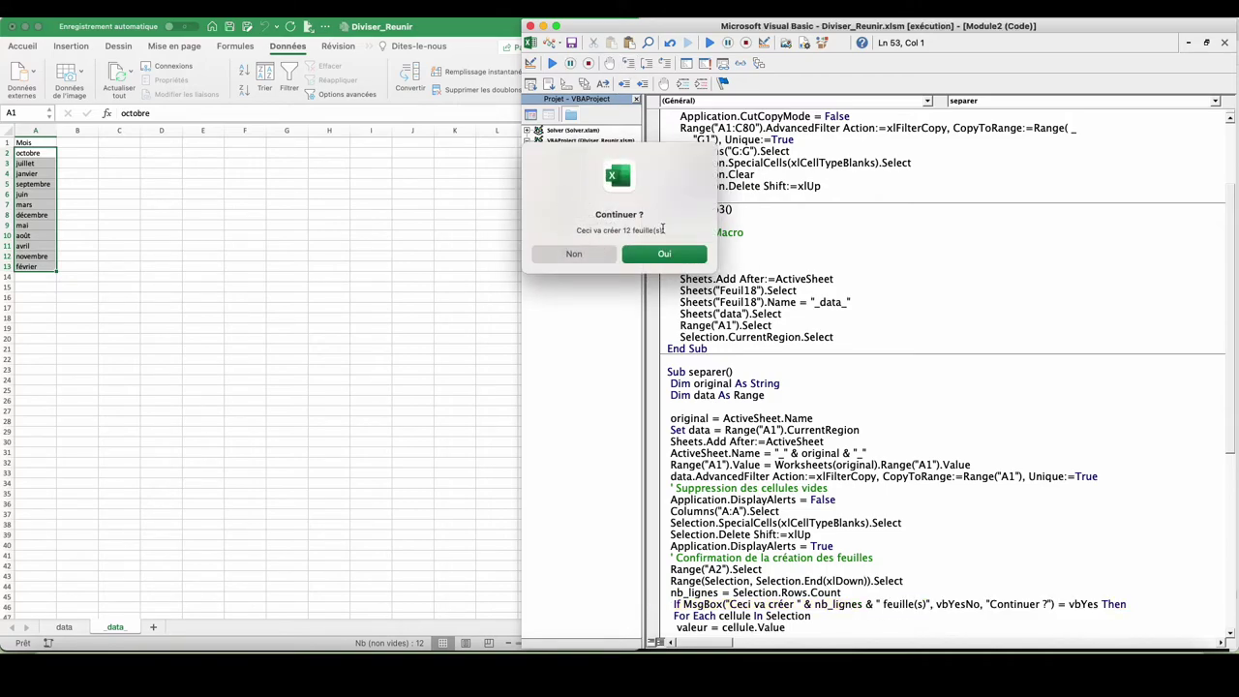
click(662, 254)
mouse_move(691, 628)
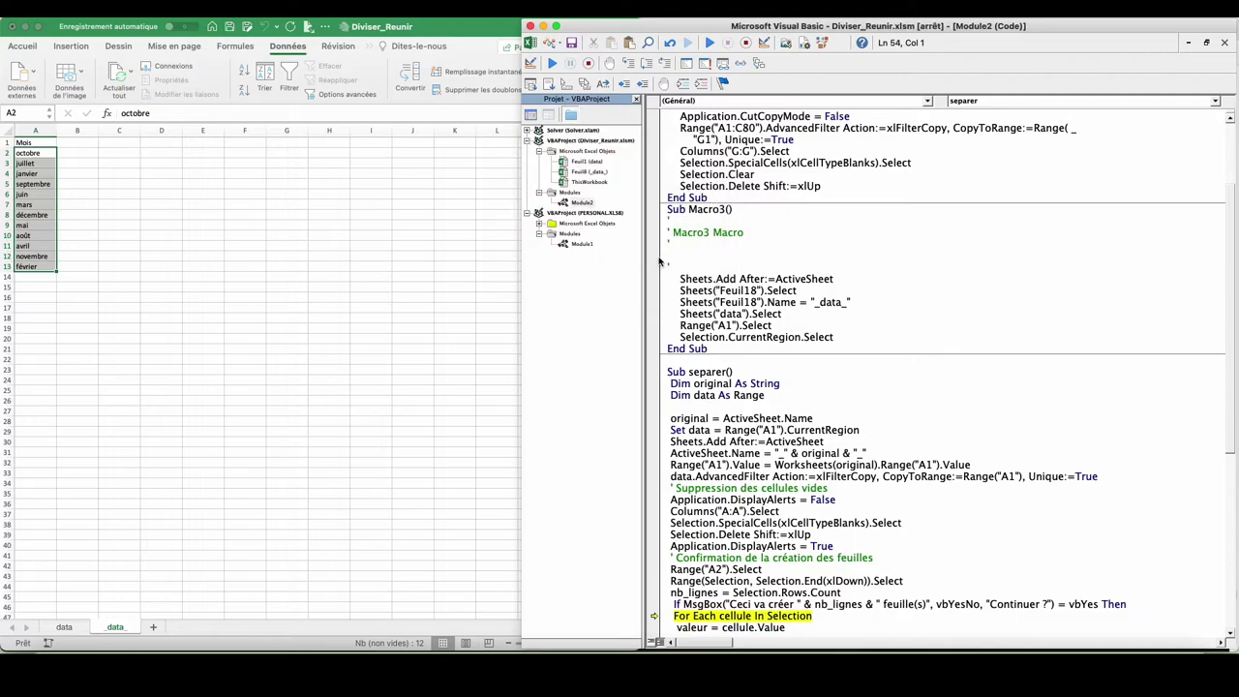
key(F8)
key(F8)
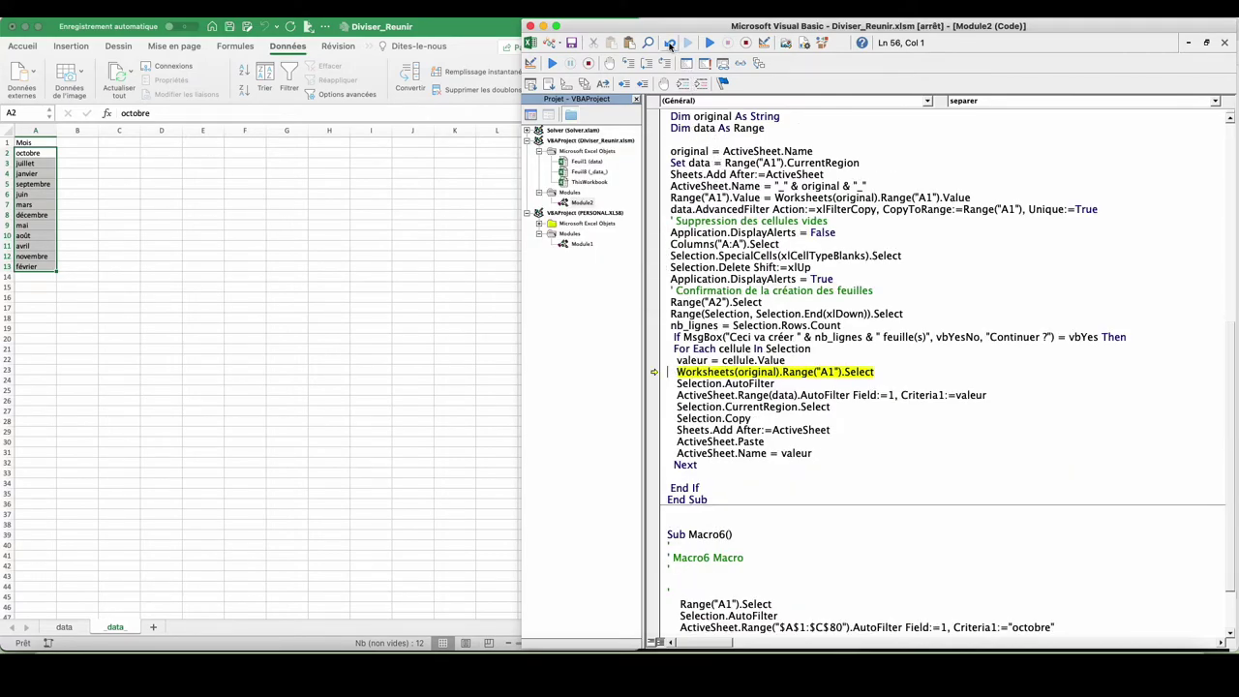
After error 1004, use Worksheets(original).Select with Range("A1").Select on its own line, then restart.
click(628, 64)
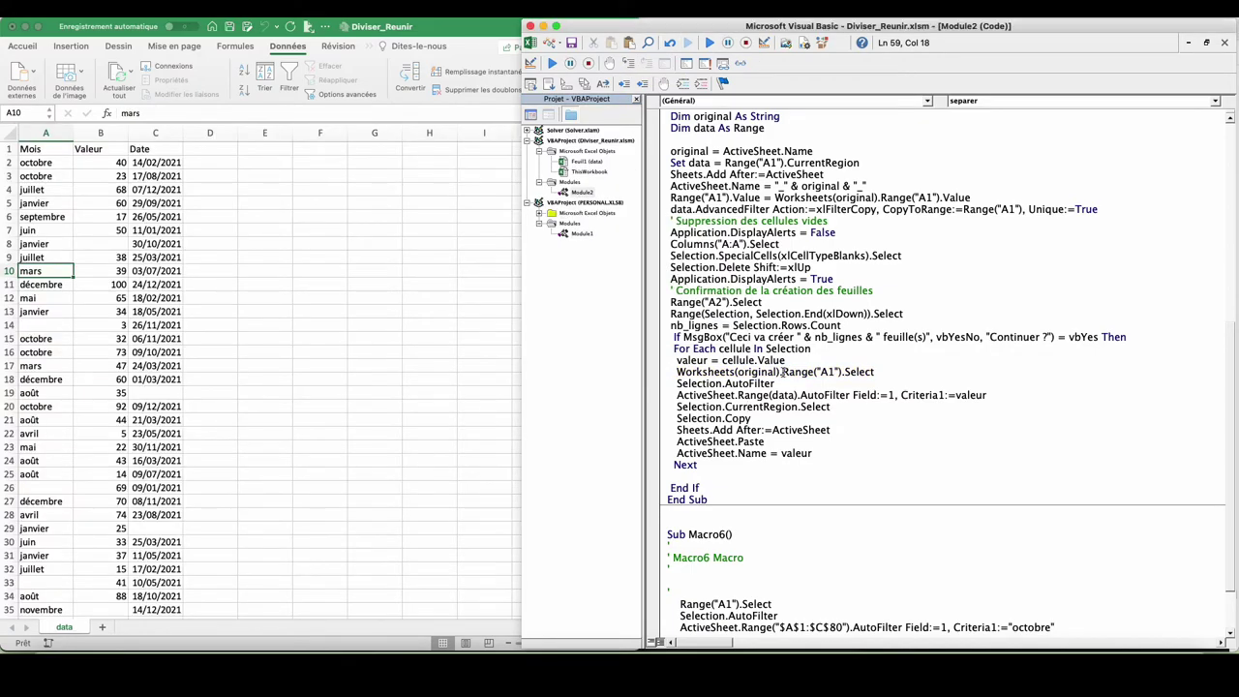
text(select)
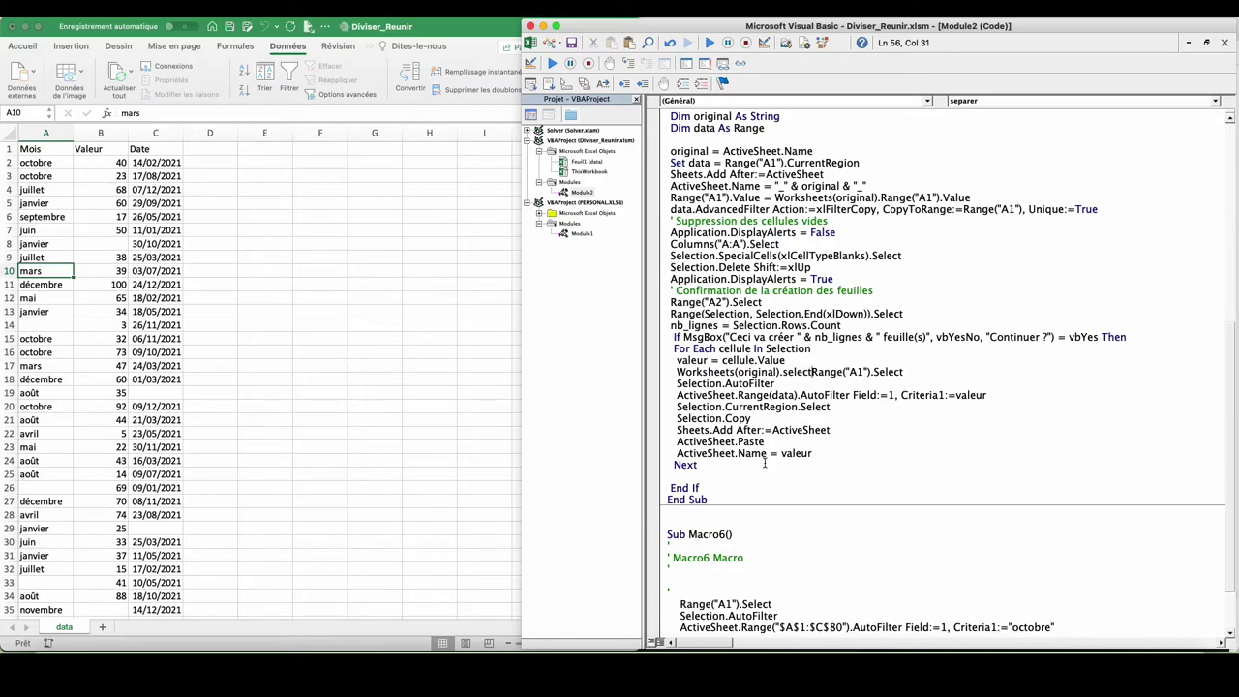
key(Return)
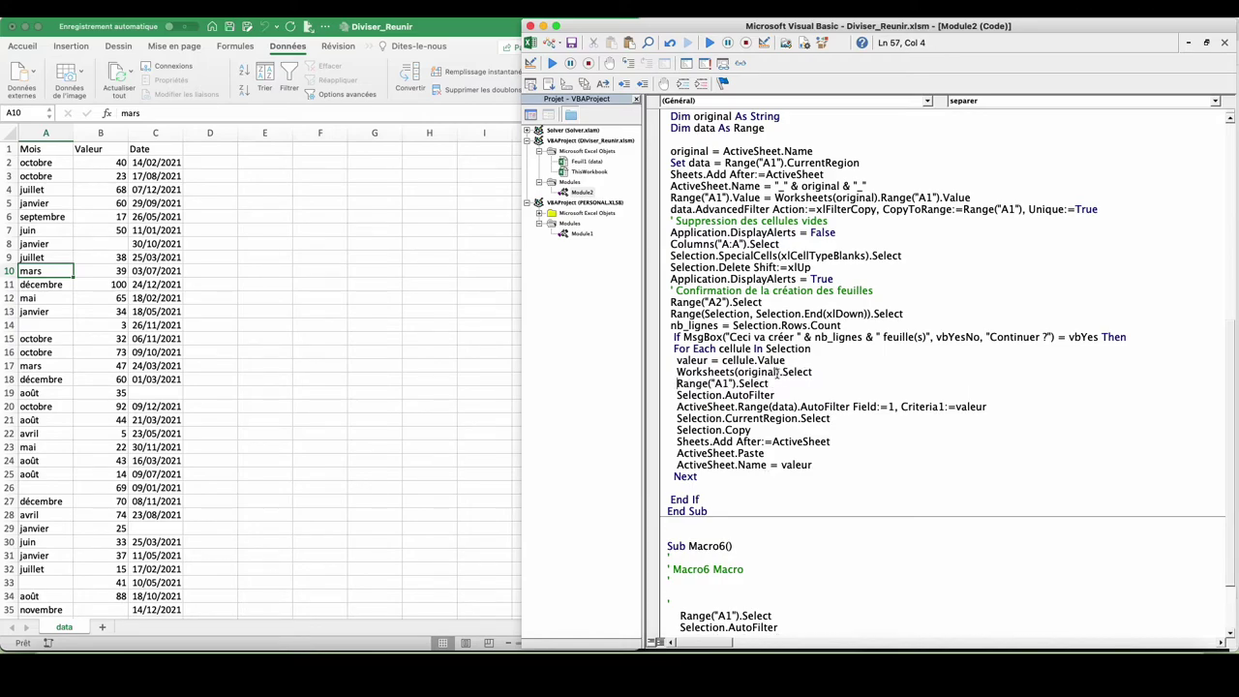
click(755, 256)
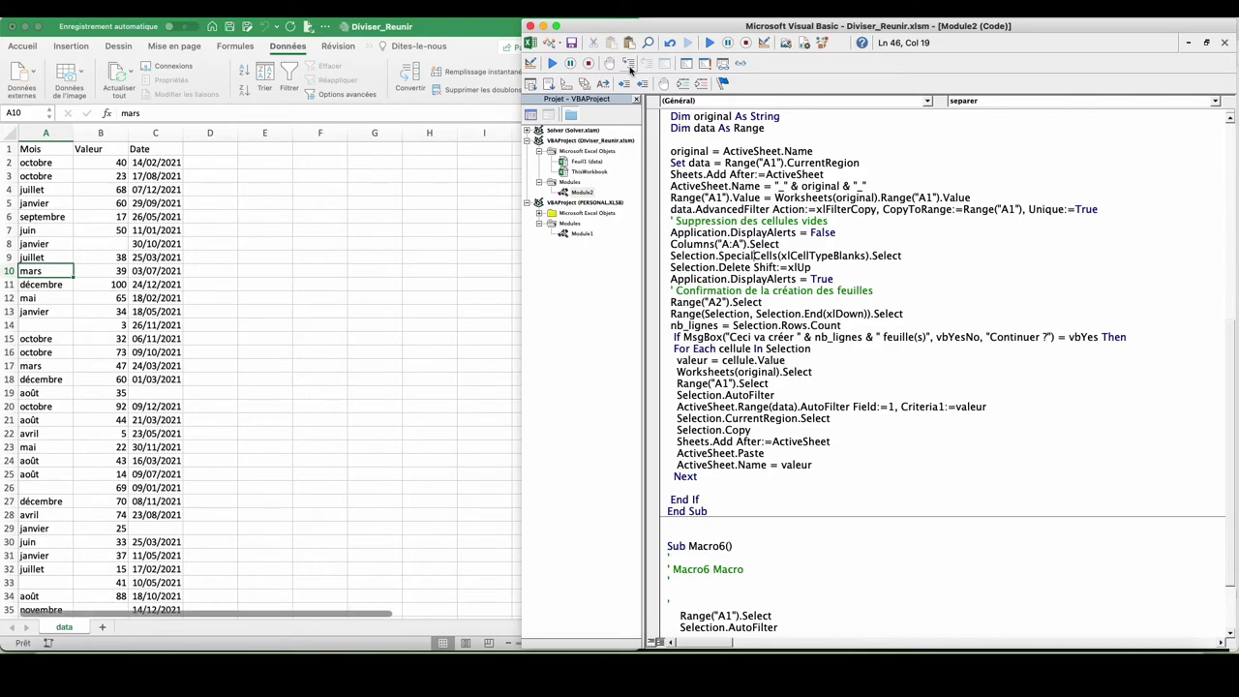
click(629, 66)
Rerun separer, approve the month sheets, and step to the AutoFilter line's error 1004, then end.
click(629, 66)
click(629, 66)
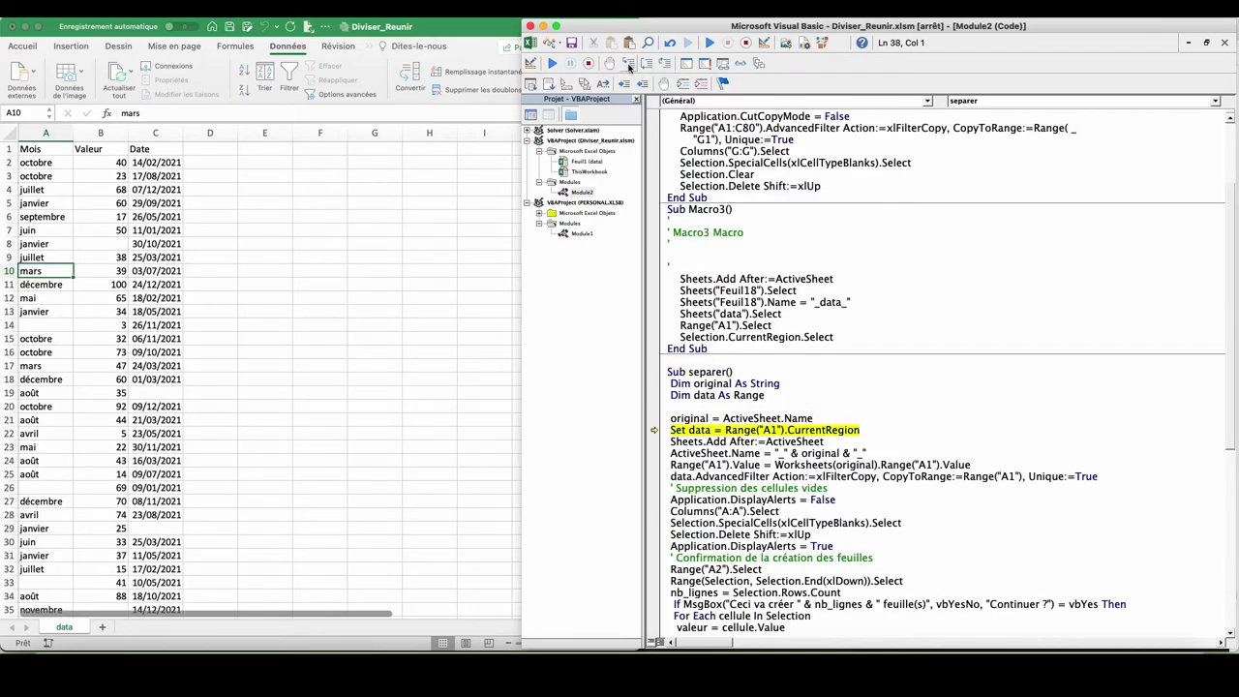
key(F5)
click(674, 255)
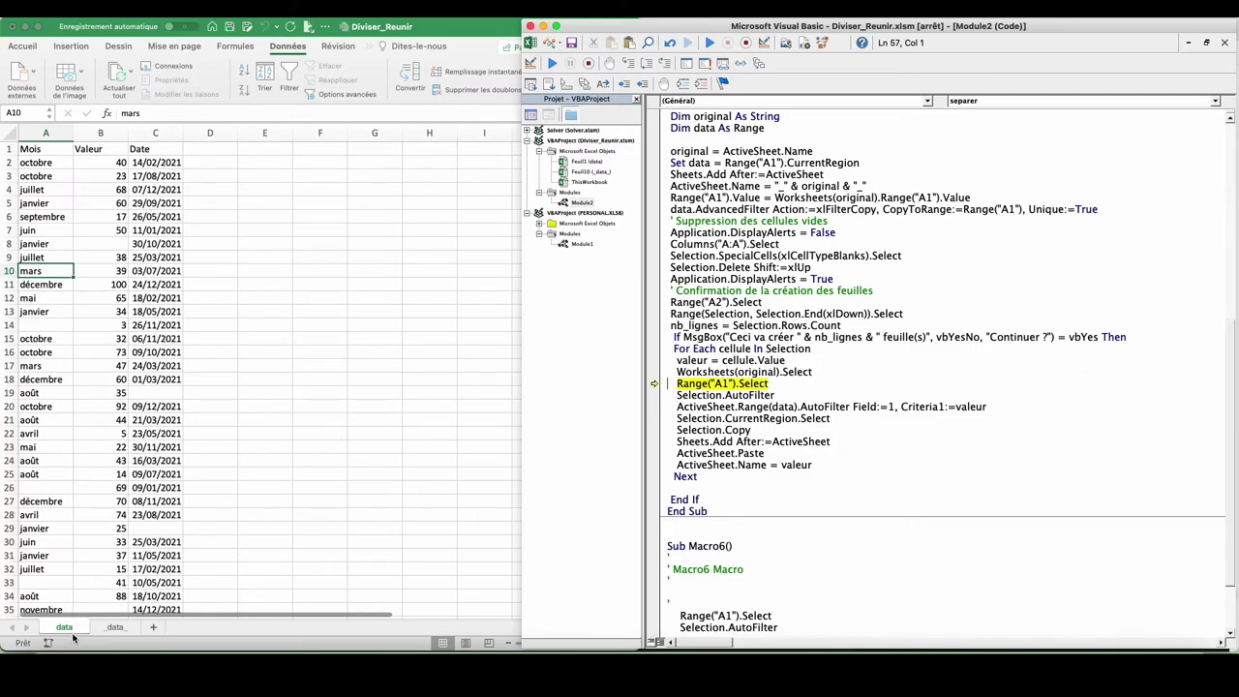
click(626, 65)
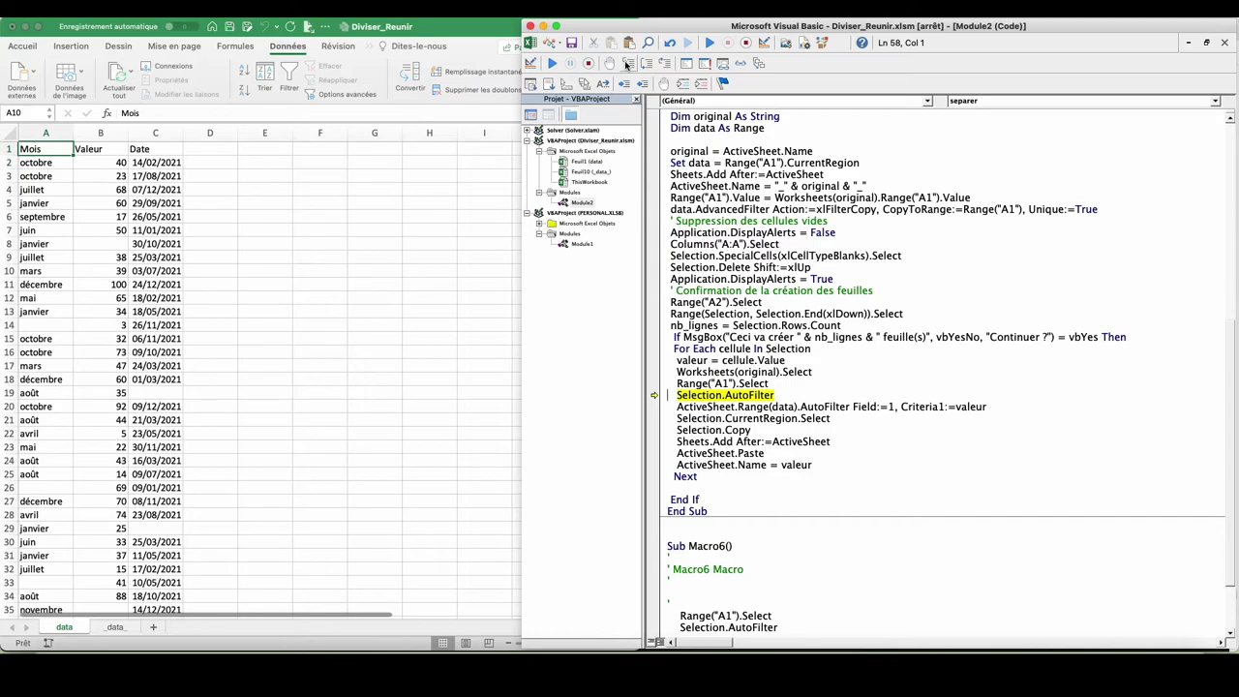
click(626, 64)
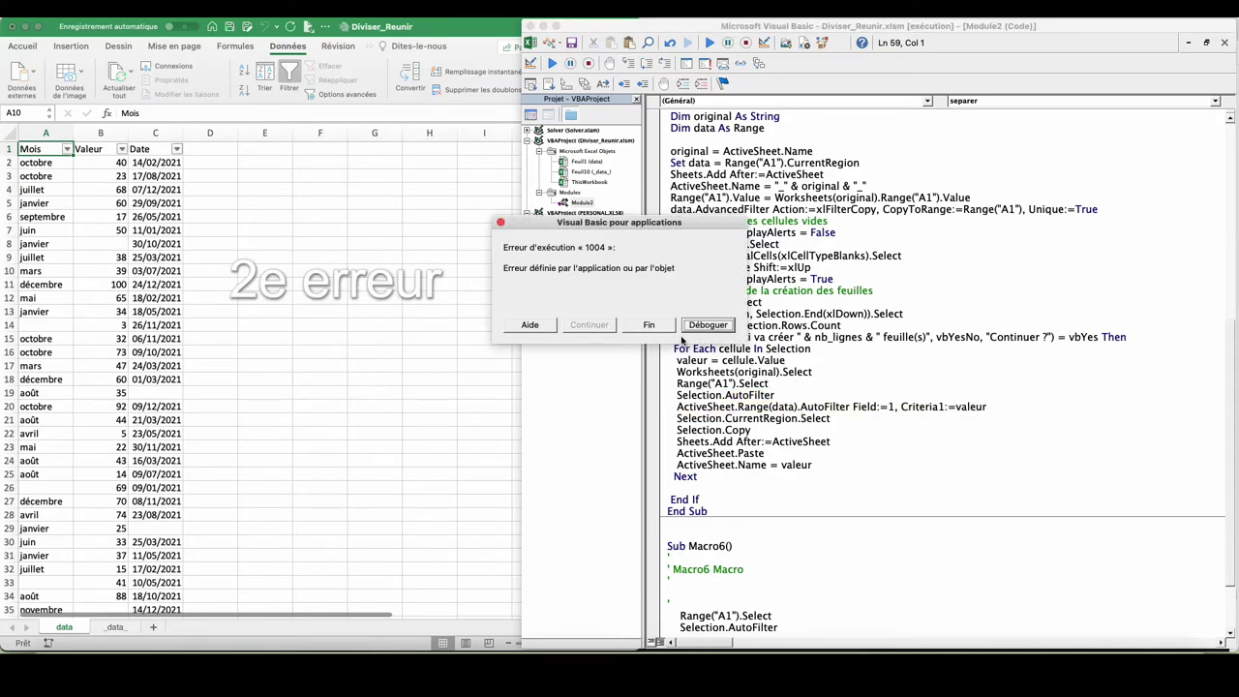
click(650, 325)
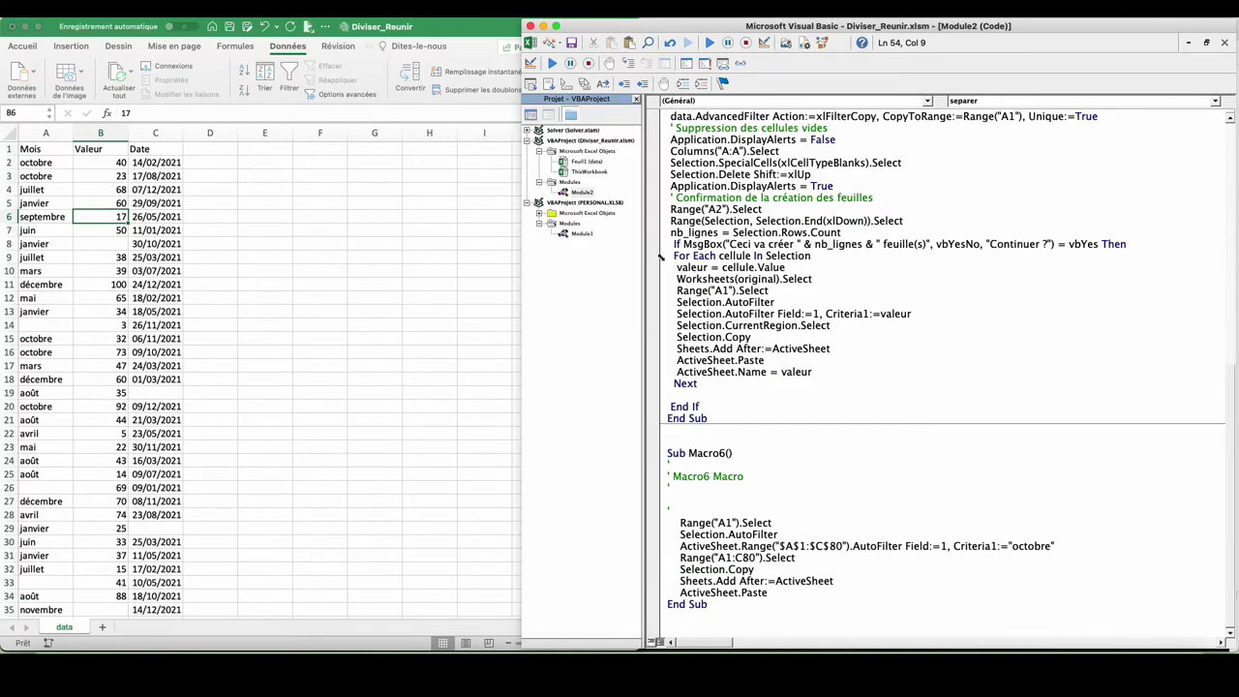
Run separer to the loop, approve 12 sheets, and step through creating the octobre sheet.
click(653, 257)
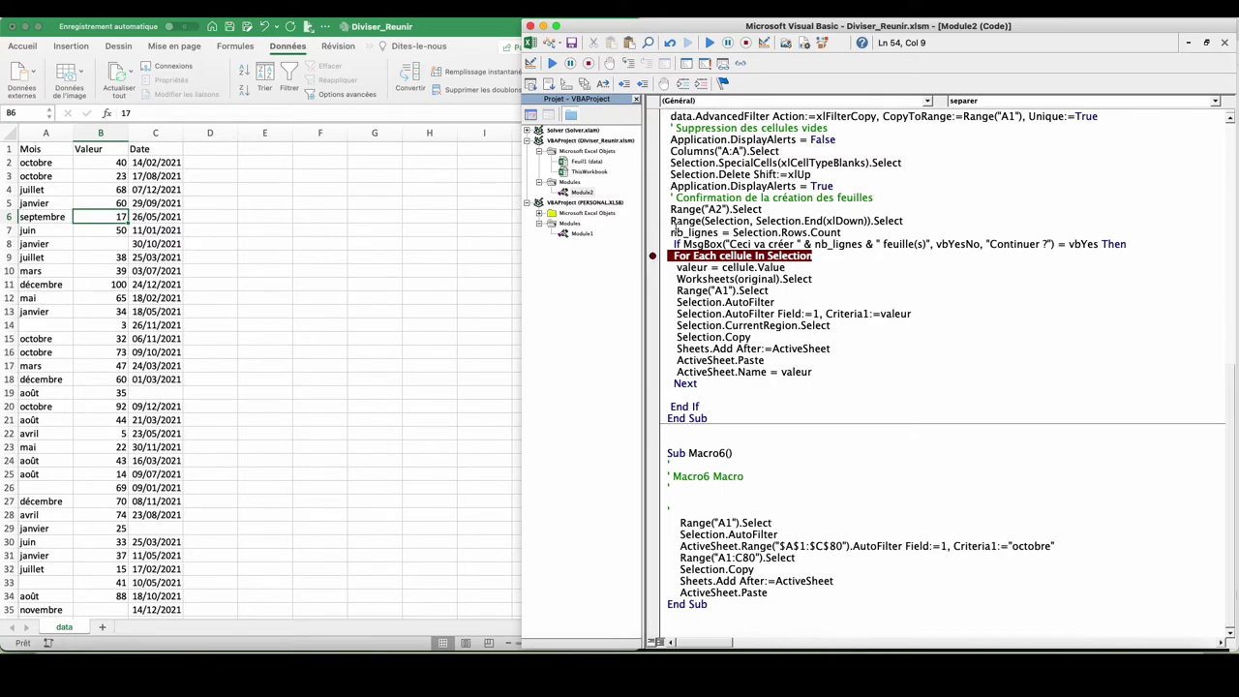
click(551, 66)
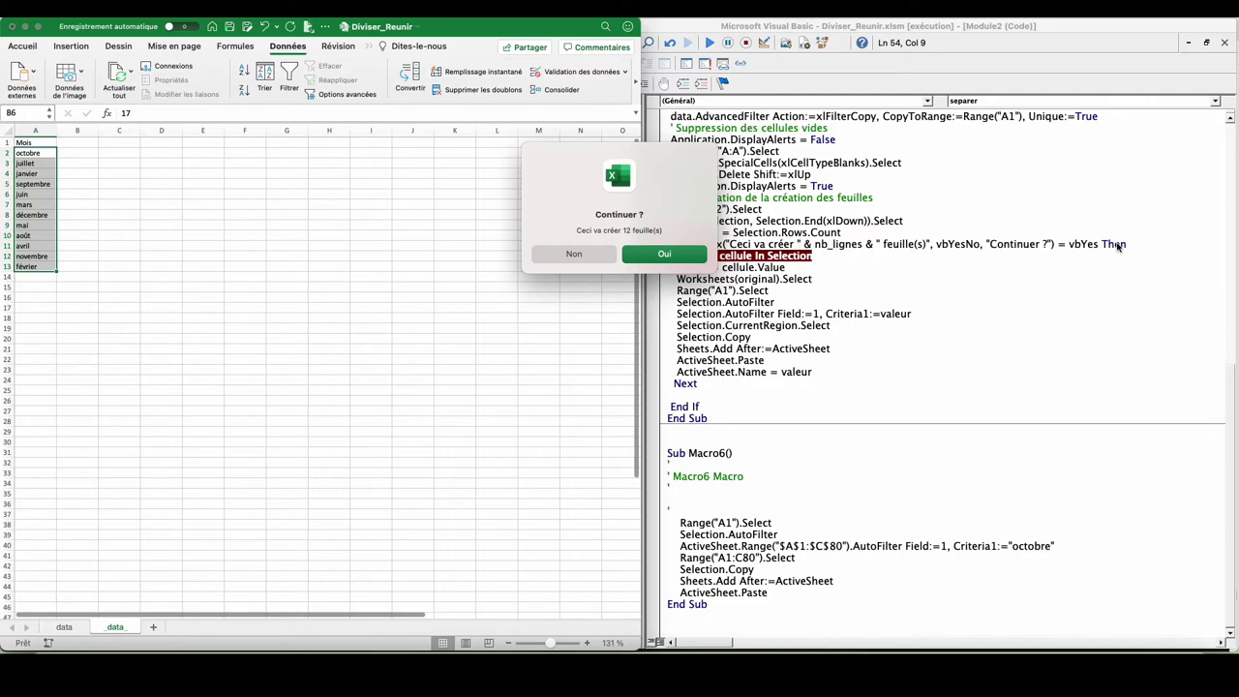
click(683, 255)
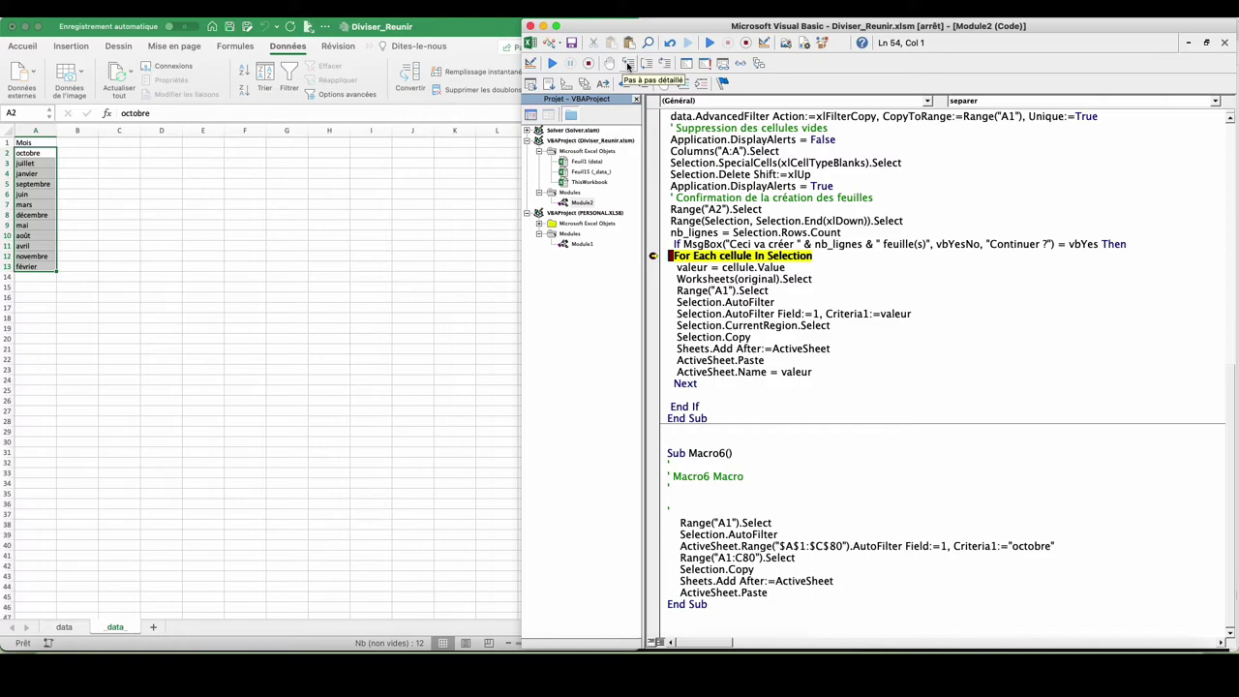
click(627, 64)
click(627, 64)
click(627, 64)
click(627, 64)
click(627, 64)
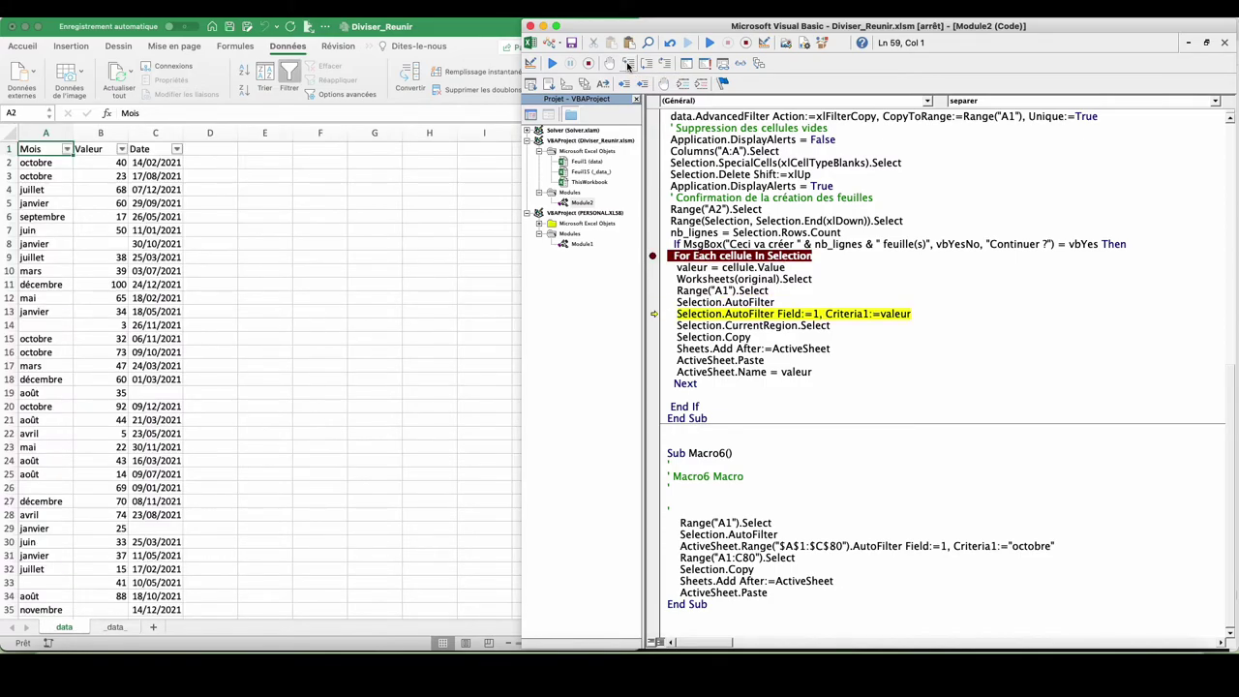
click(628, 64)
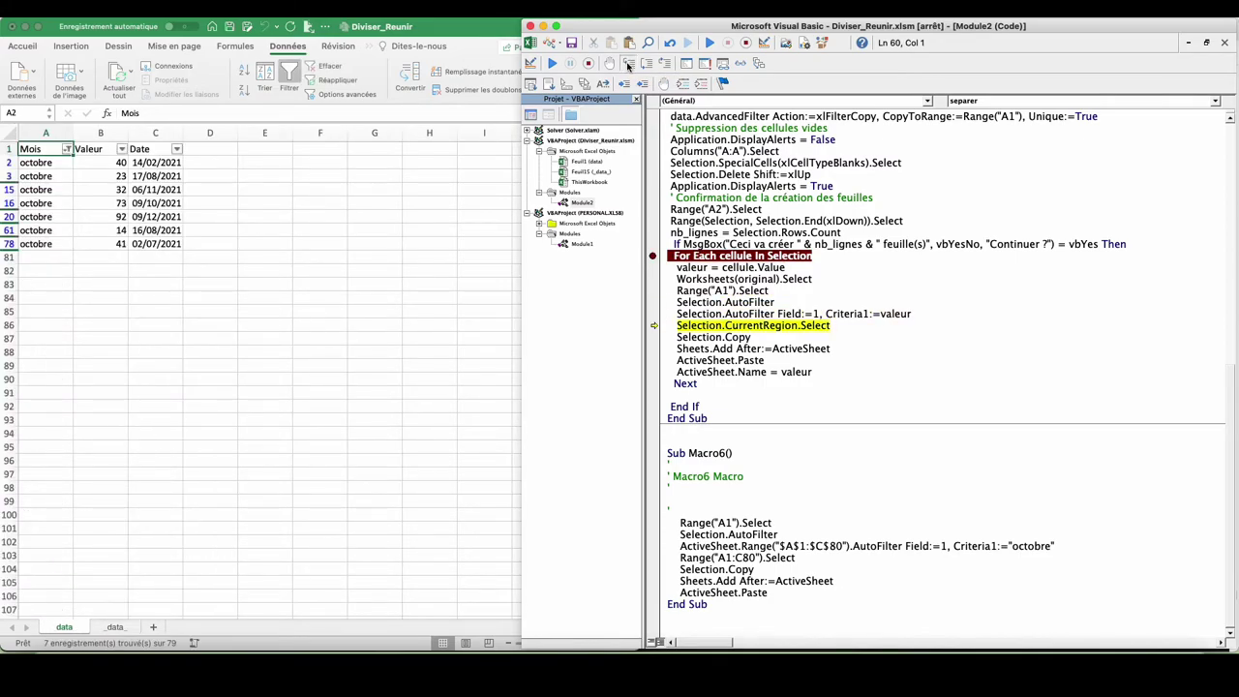
click(627, 64)
click(627, 64)
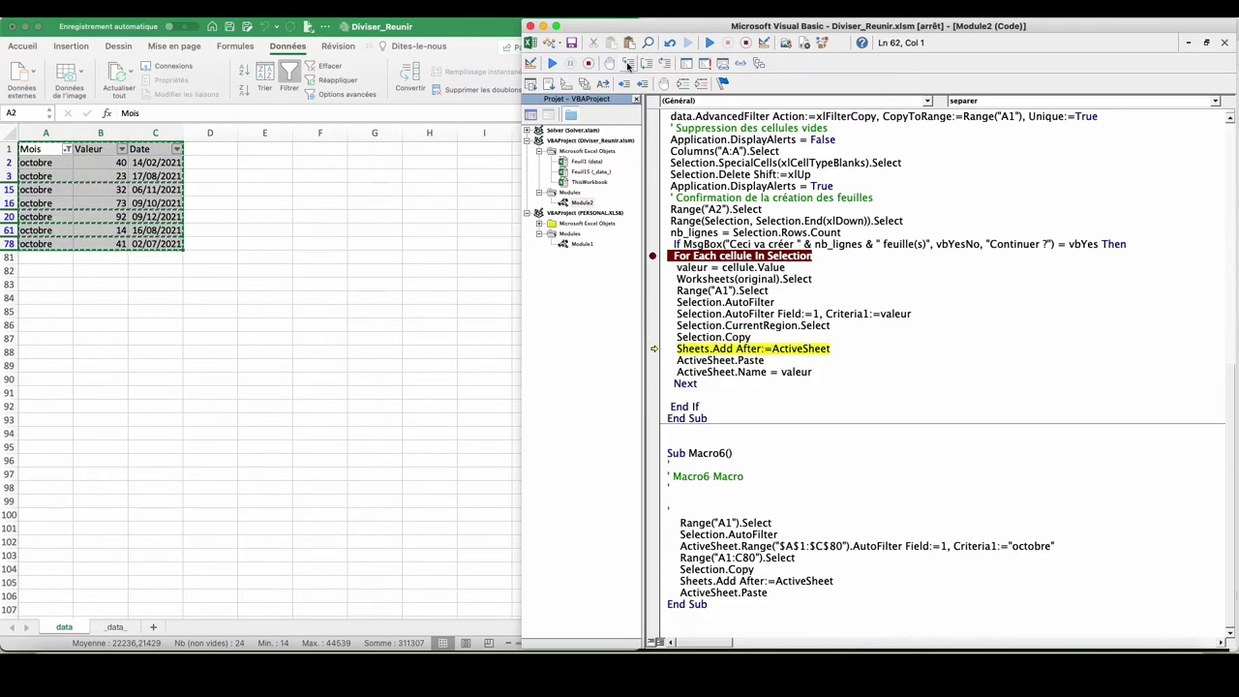
click(627, 64)
click(627, 64)
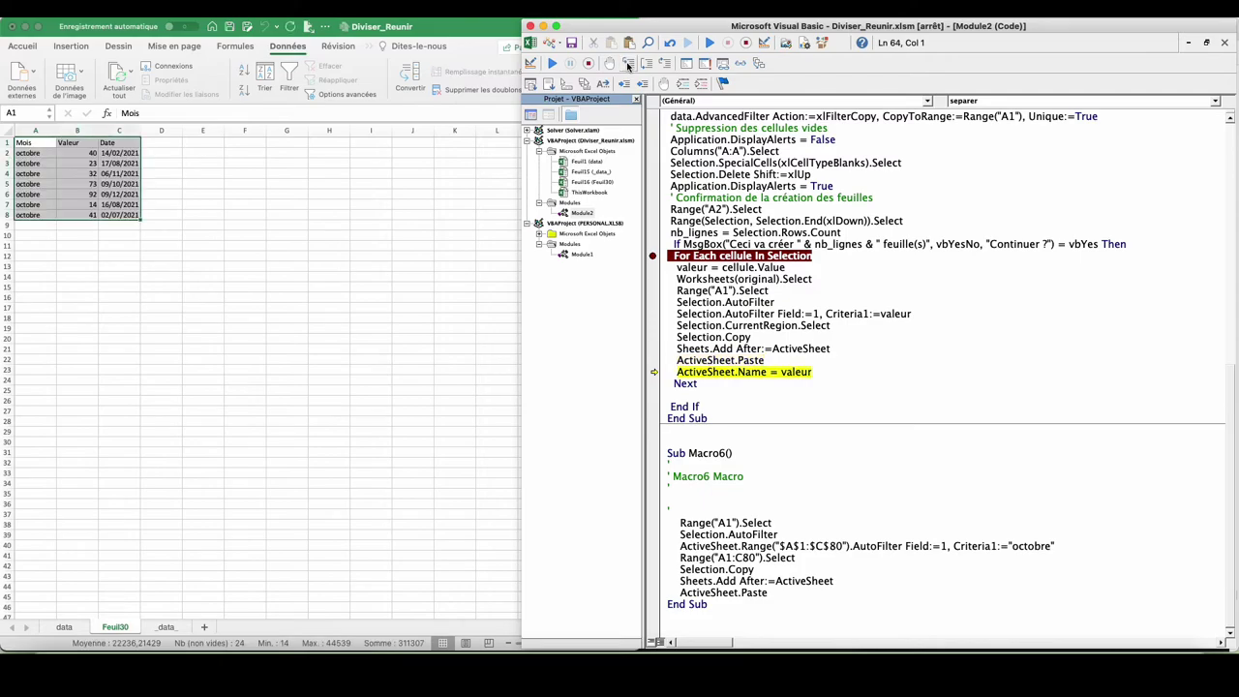
click(627, 64)
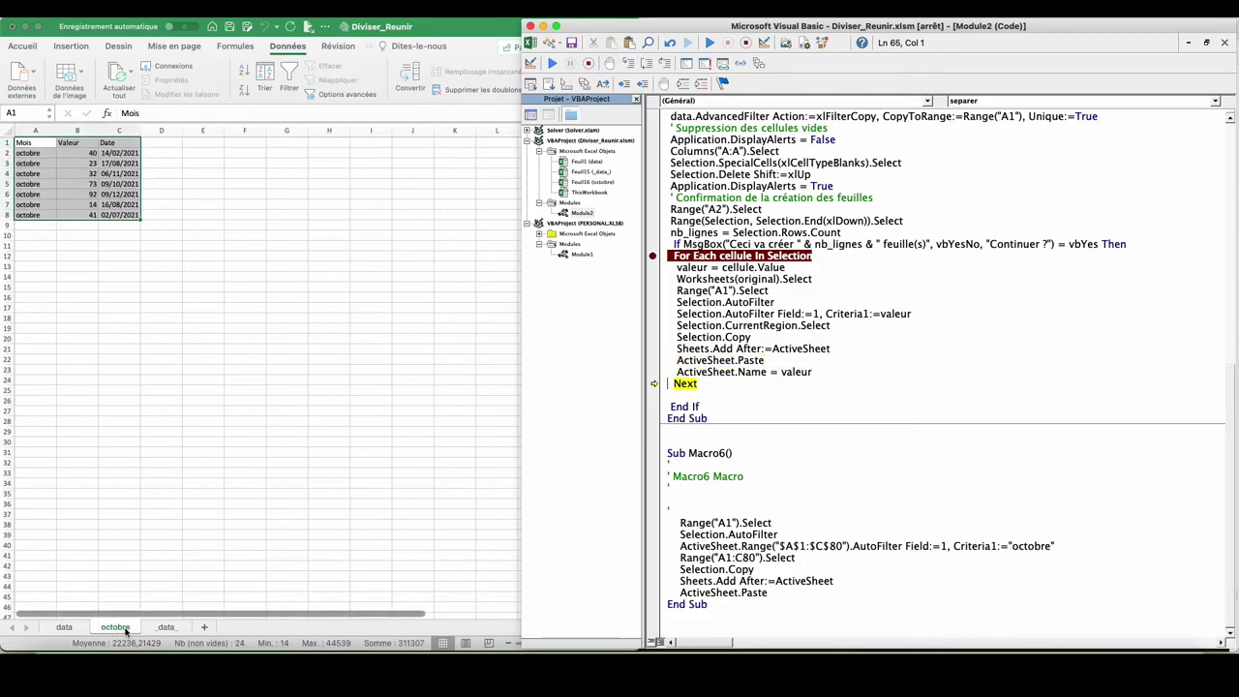
click(627, 64)
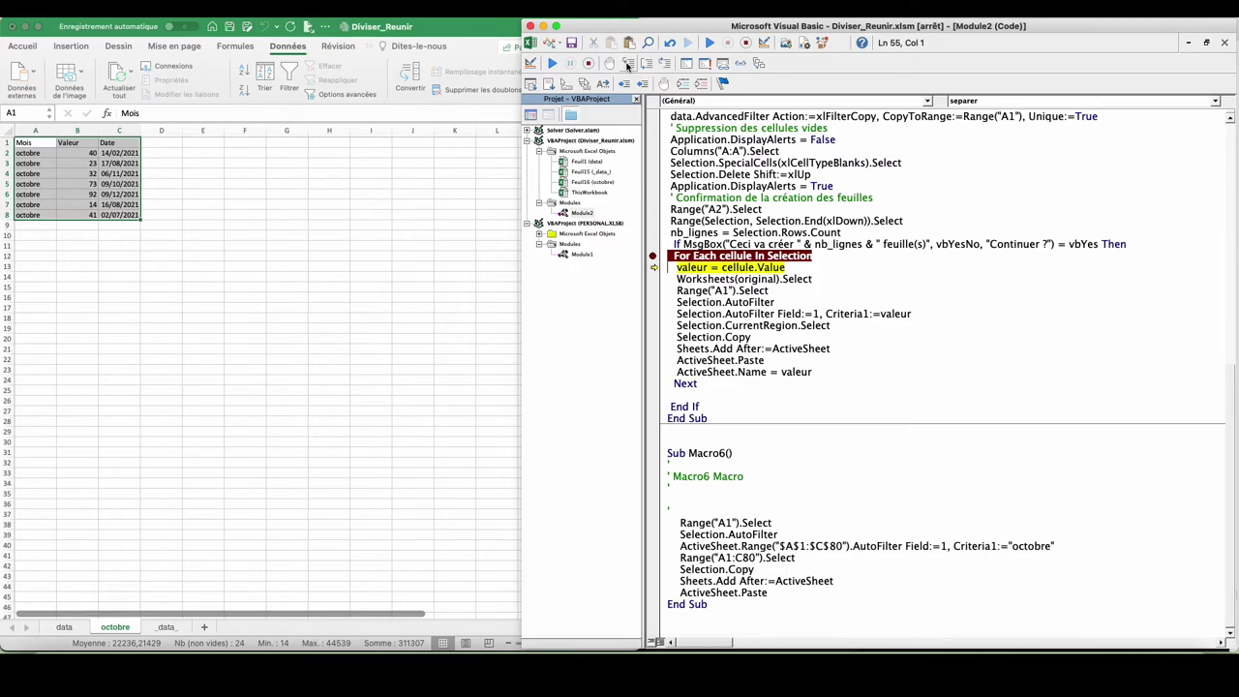
Step through the juillet pass until its sheet is pasted and named, then reset the macro.
click(627, 64)
mouse_move(691, 267)
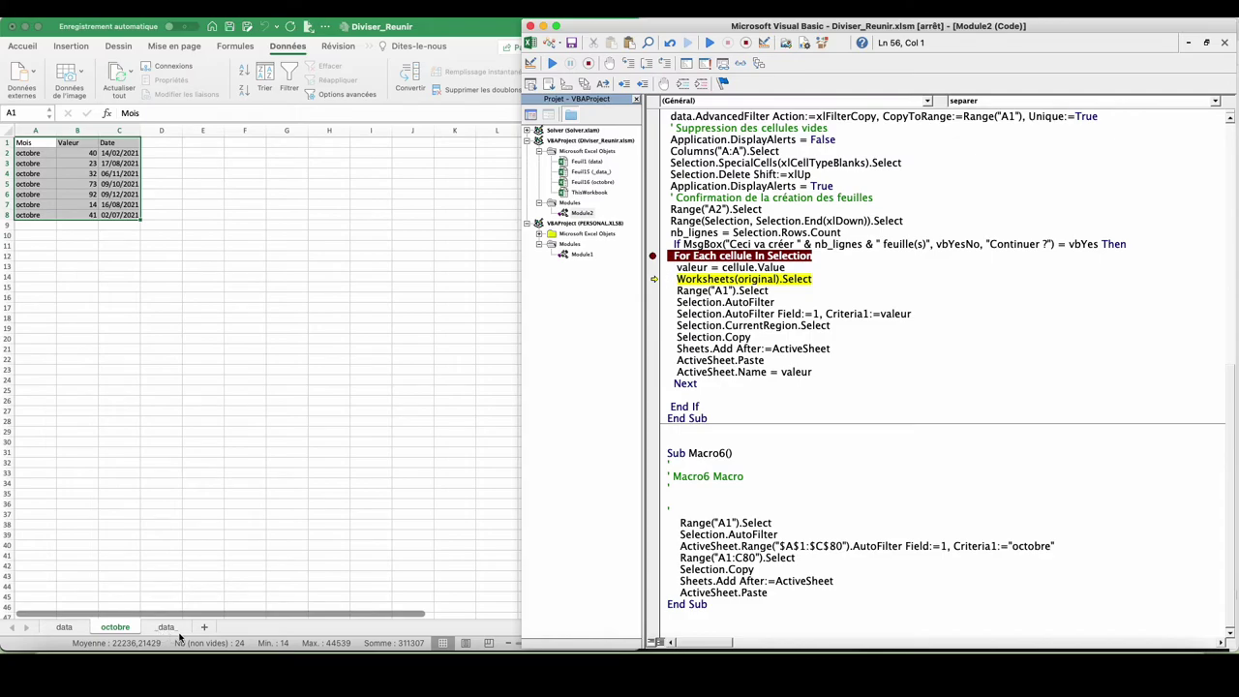
click(627, 64)
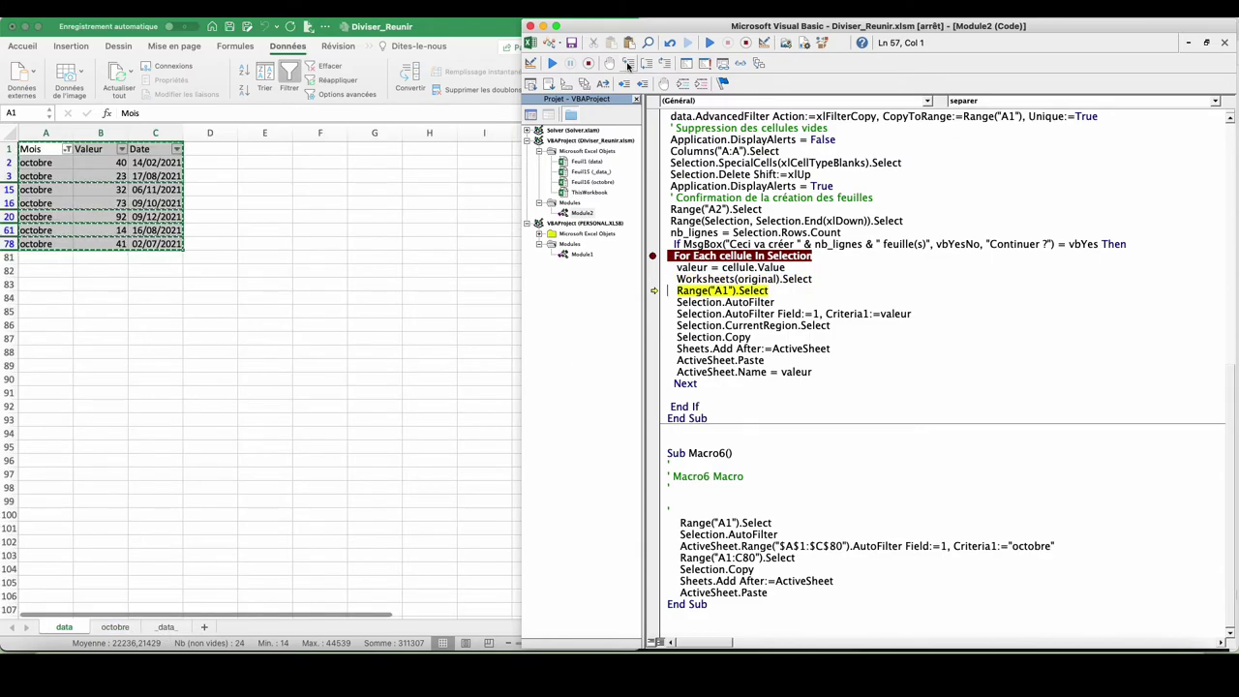
click(627, 64)
click(627, 64)
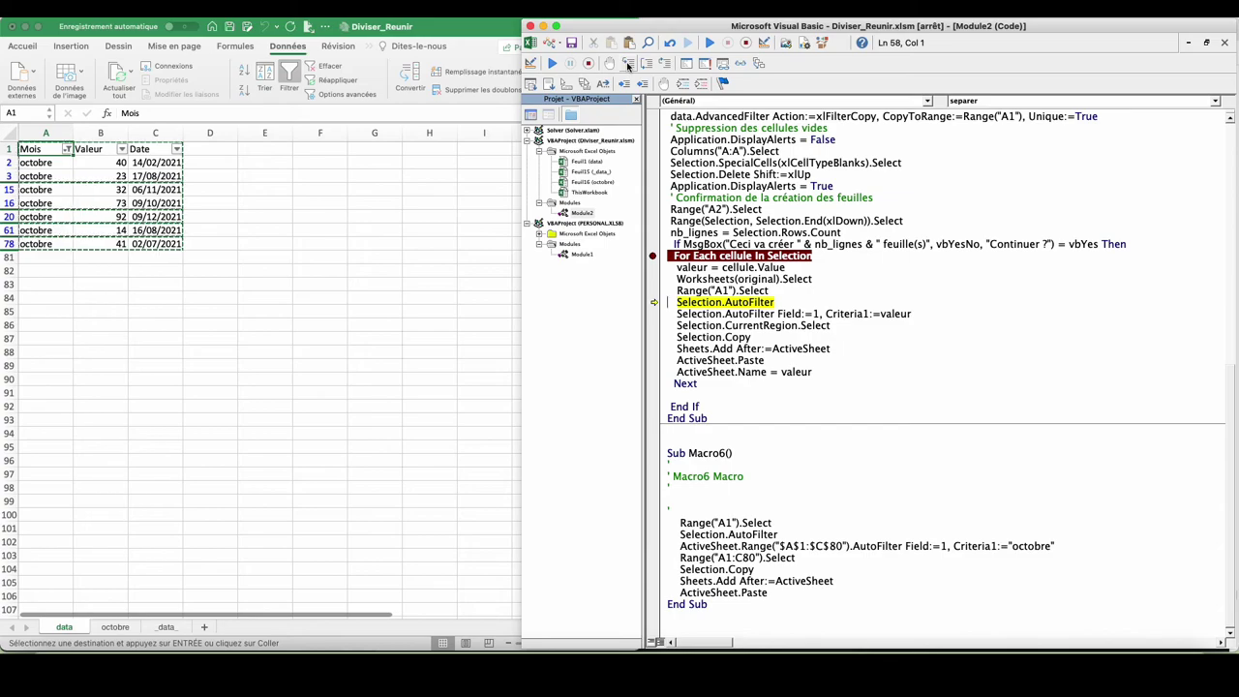
click(627, 64)
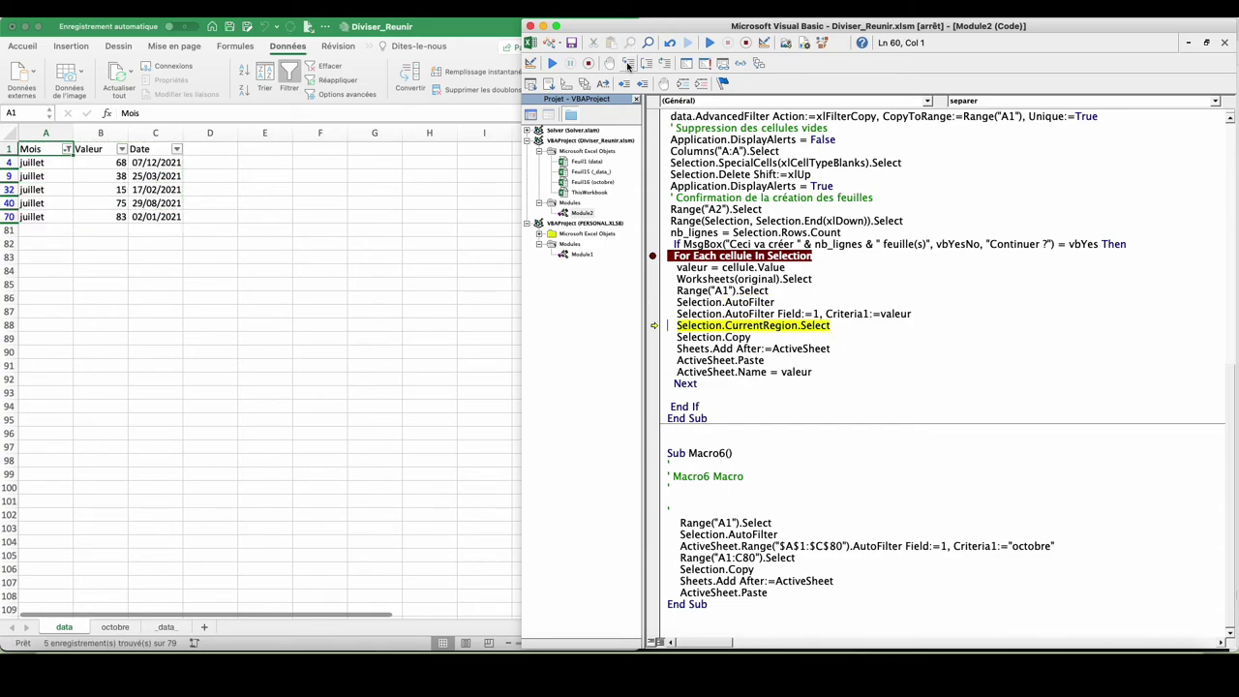
click(627, 63)
click(627, 63)
click(627, 64)
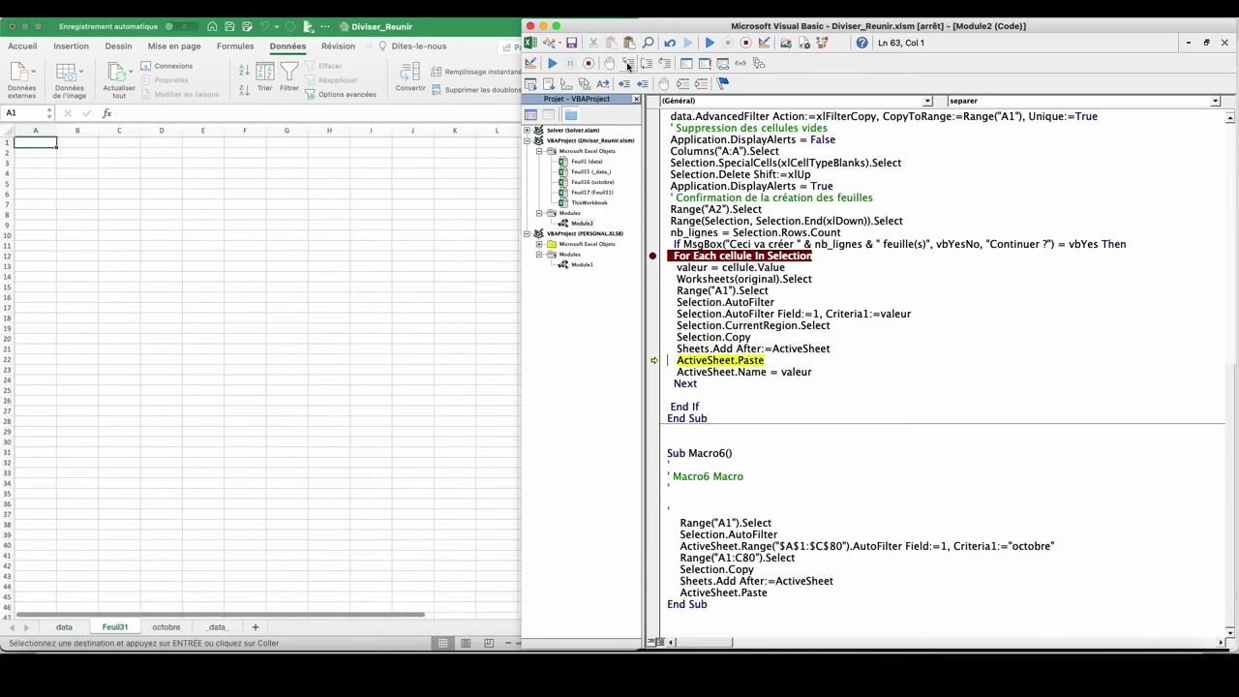
click(627, 63)
click(627, 64)
click(627, 63)
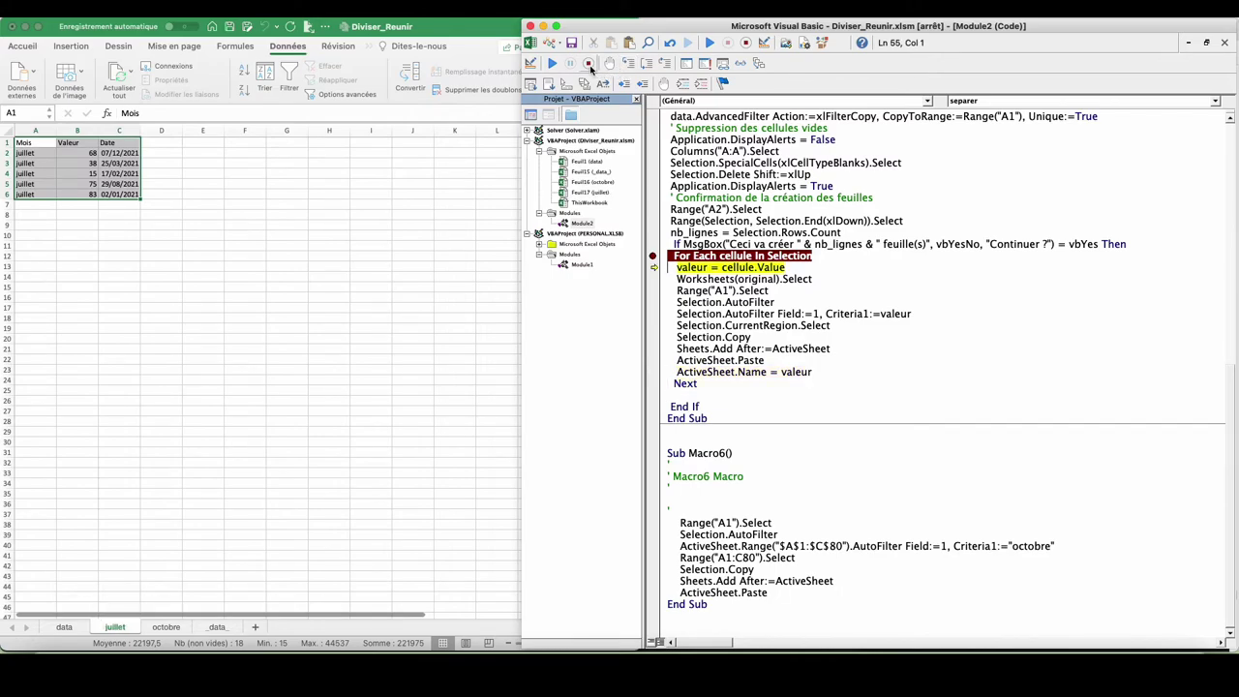
click(589, 65)
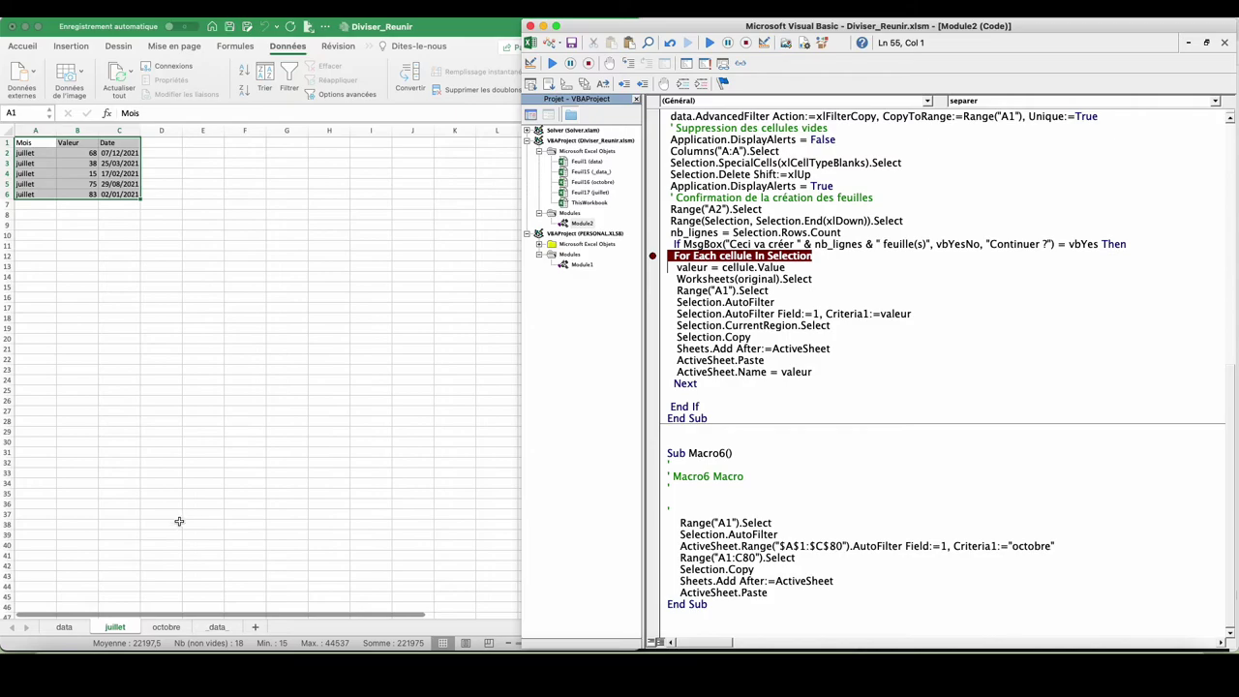
Delete the grouped octobre, juillet and _data_ sheets, leaving only data.
click(206, 631)
right_click(213, 629)
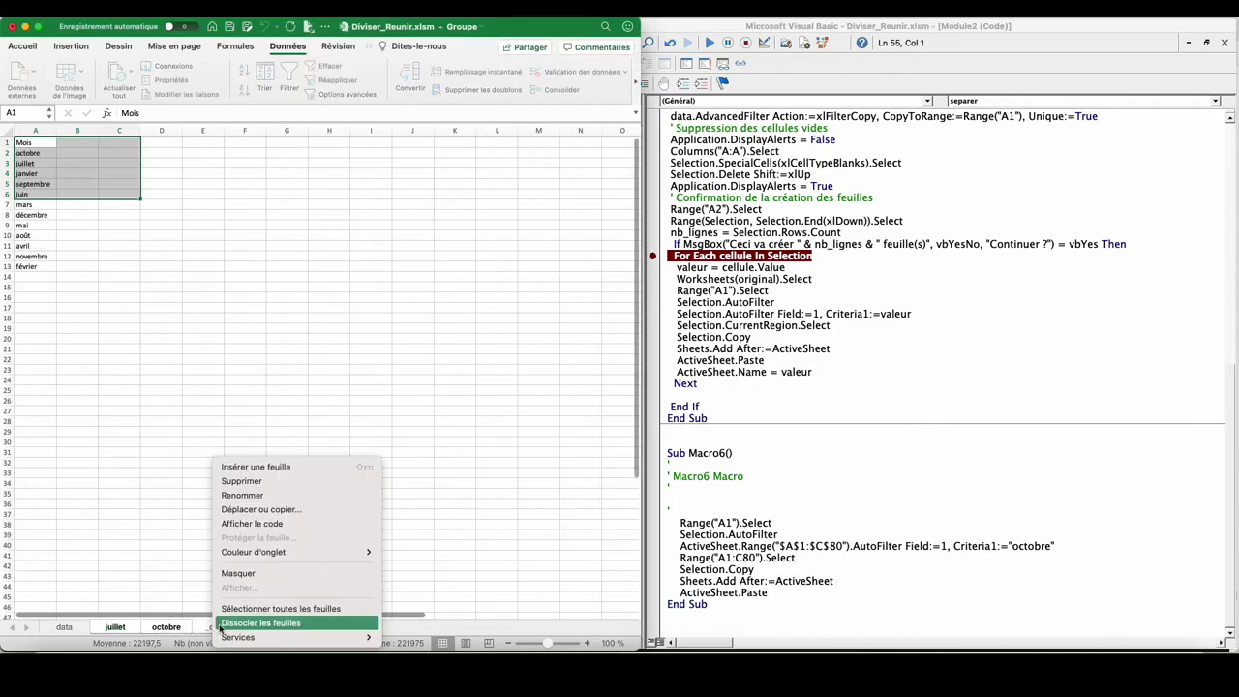
click(262, 480)
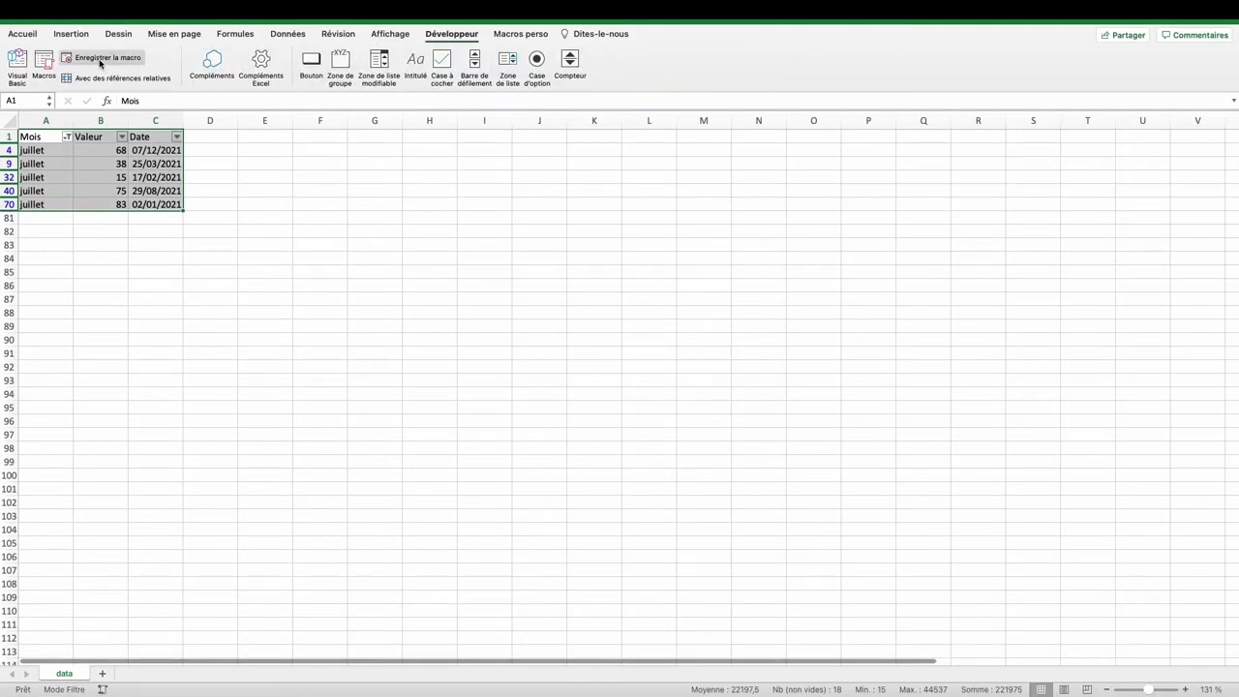
Record Macro8 while adding a new sheet and deleting Feuil32.
click(99, 60)
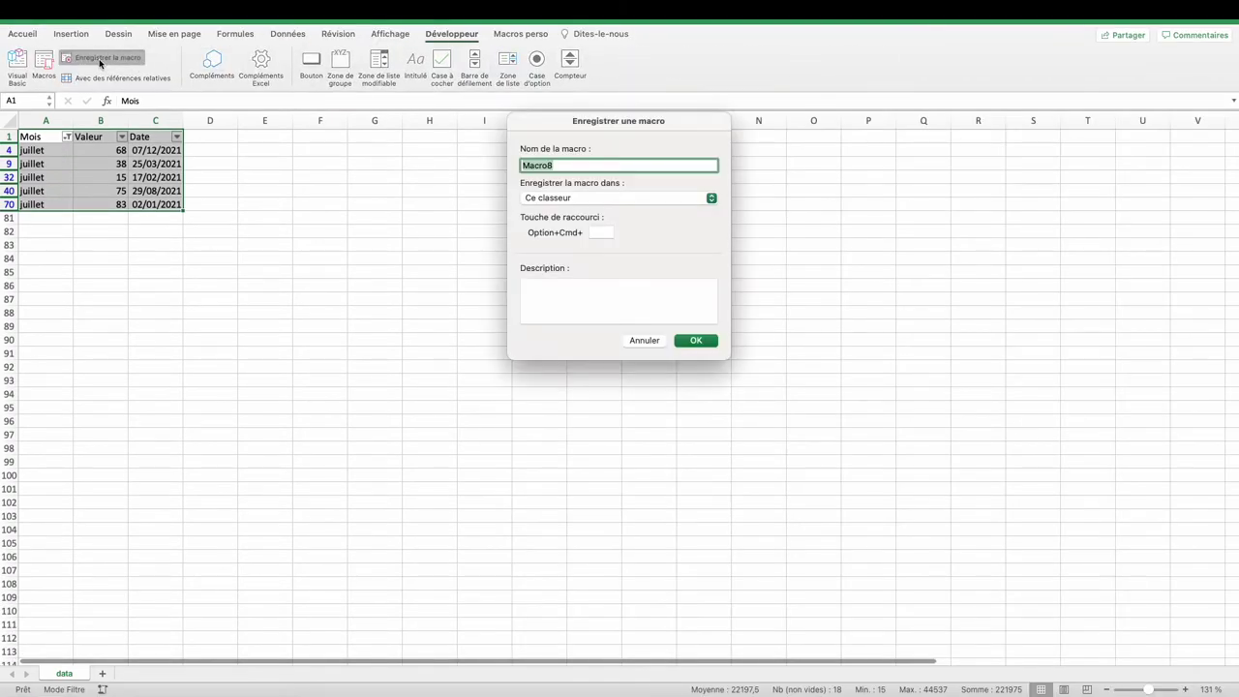
click(695, 341)
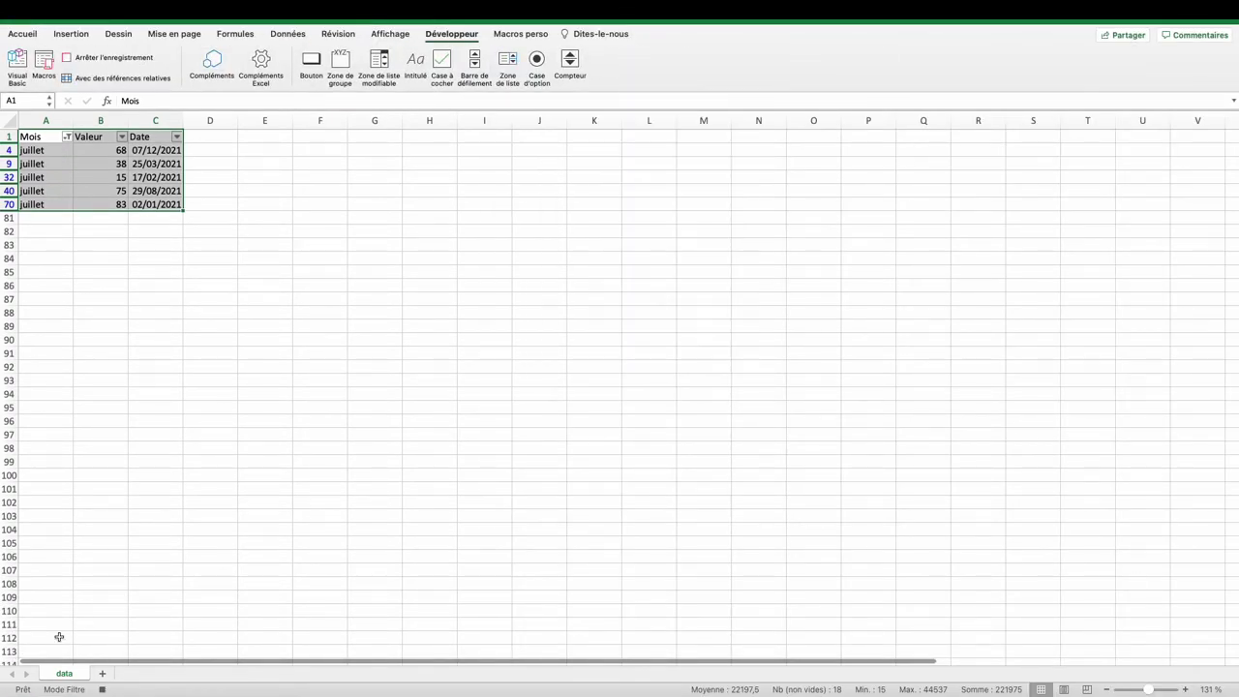
click(103, 674)
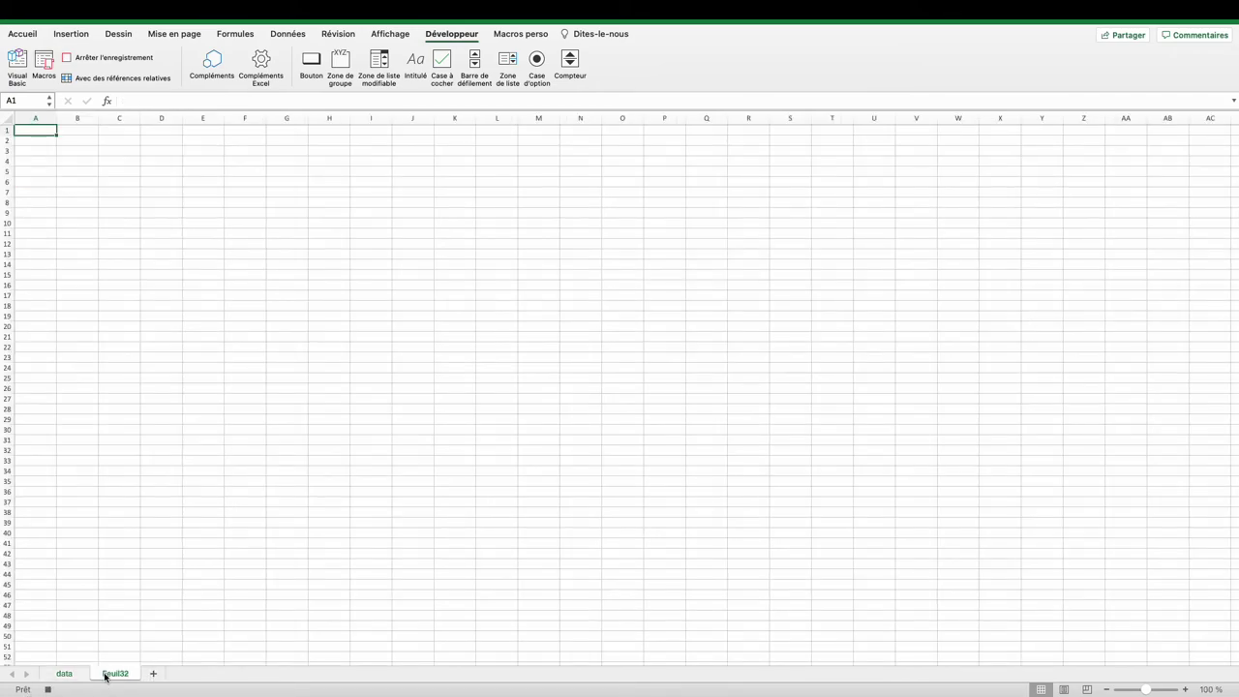
right_click(119, 673)
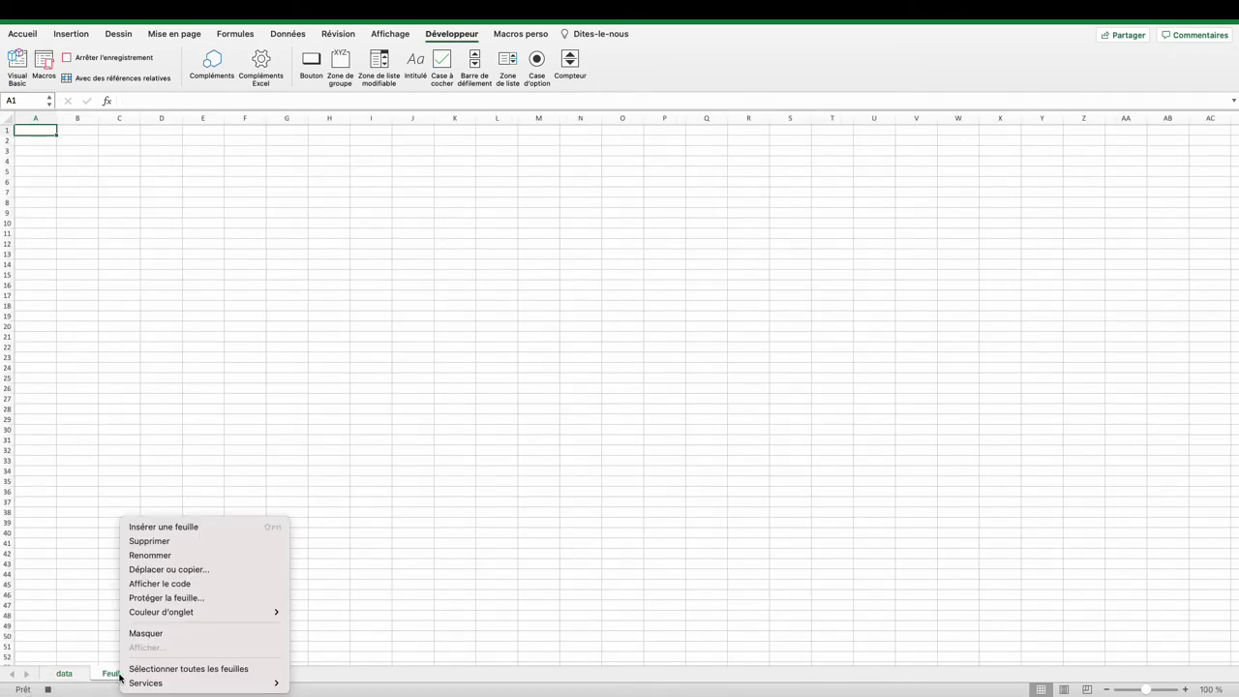
click(179, 540)
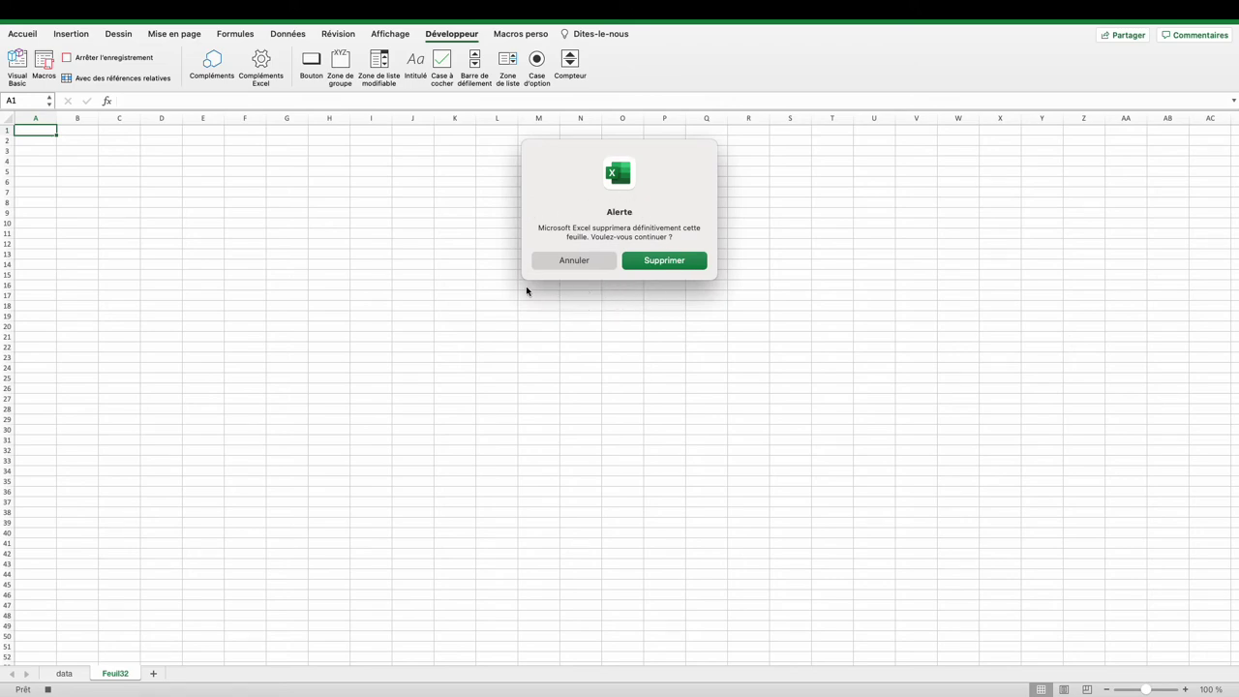
click(673, 262)
click(109, 59)
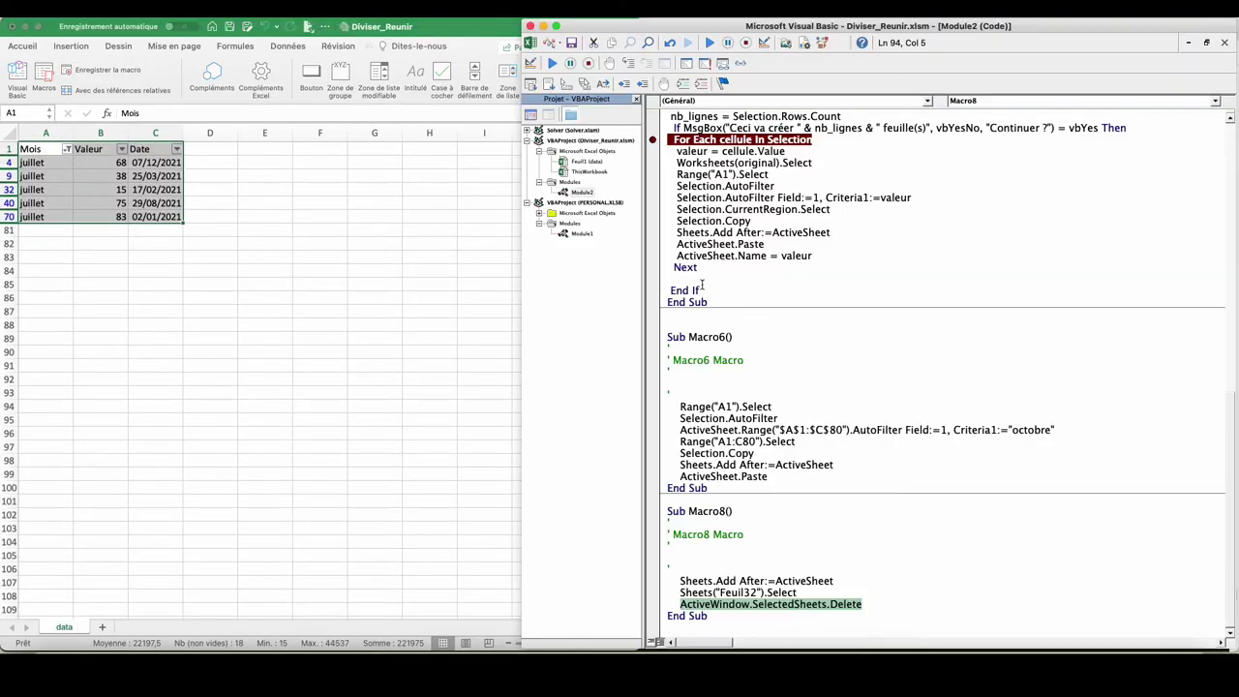
Paste the sheet-deletion line after the loop in separer.
click(695, 280)
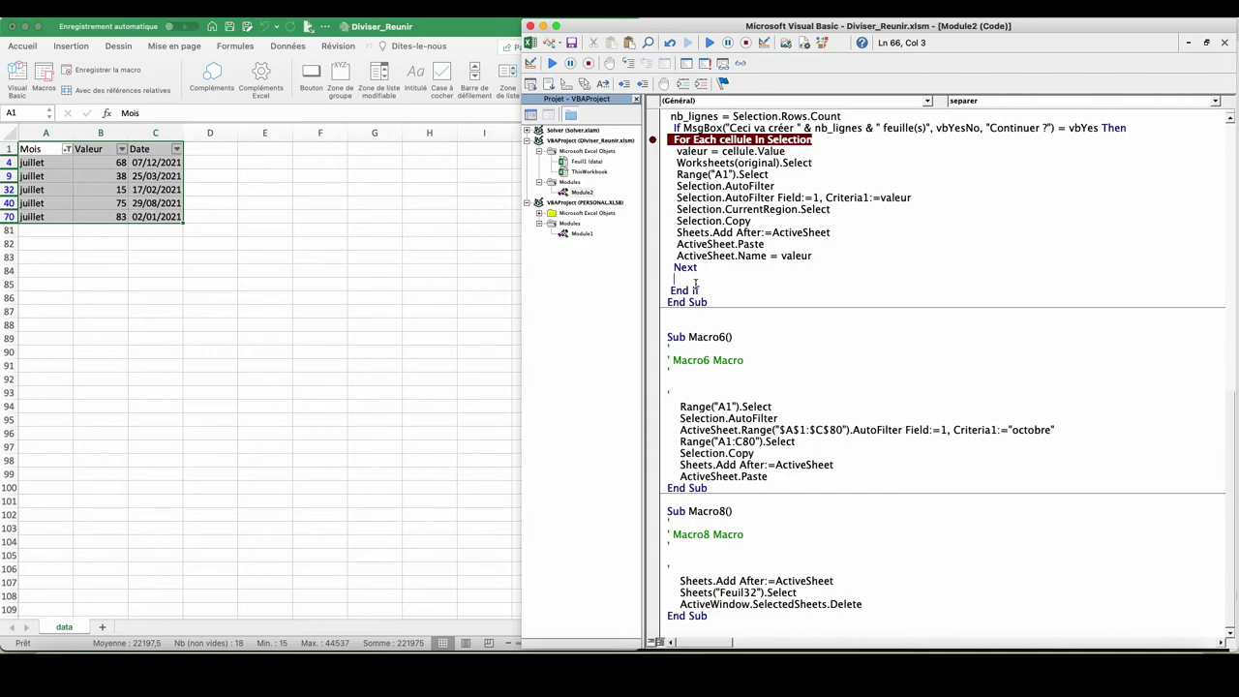
text(ActiveWindow.SelectedSheets.Delete)
key(Return)
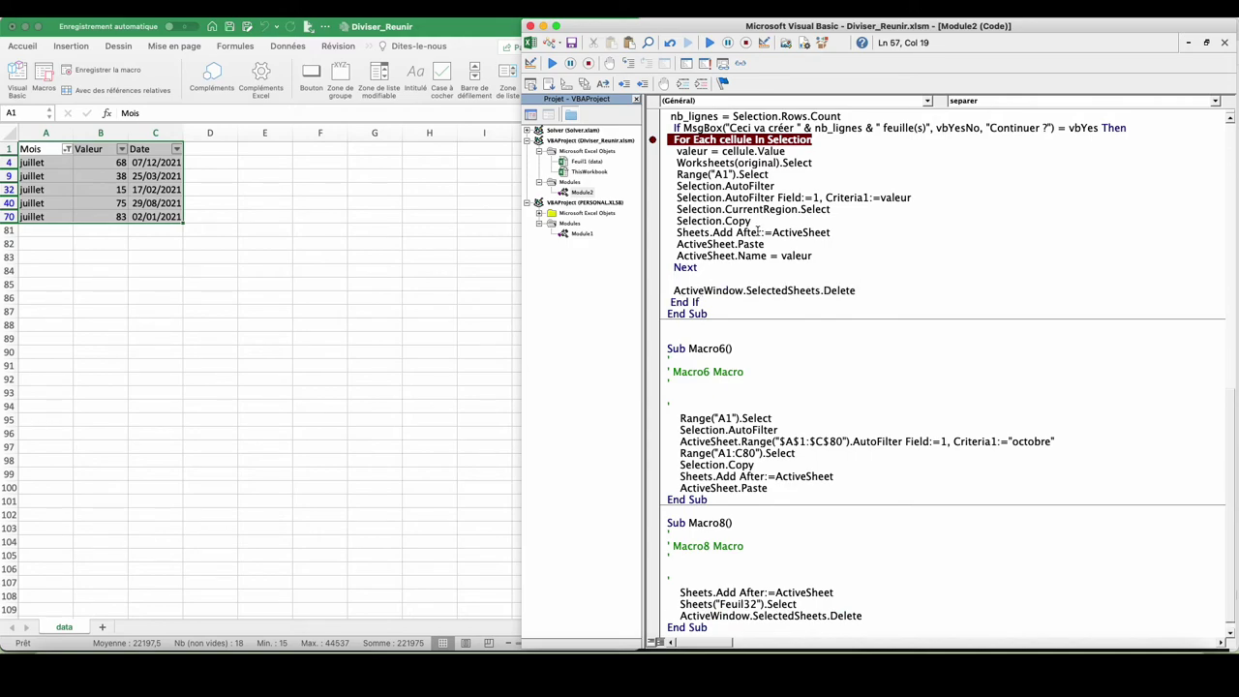
Store the underscored original name in temporaire and name the temporary sheet with it.
scroll(1229, 524, up, 10)
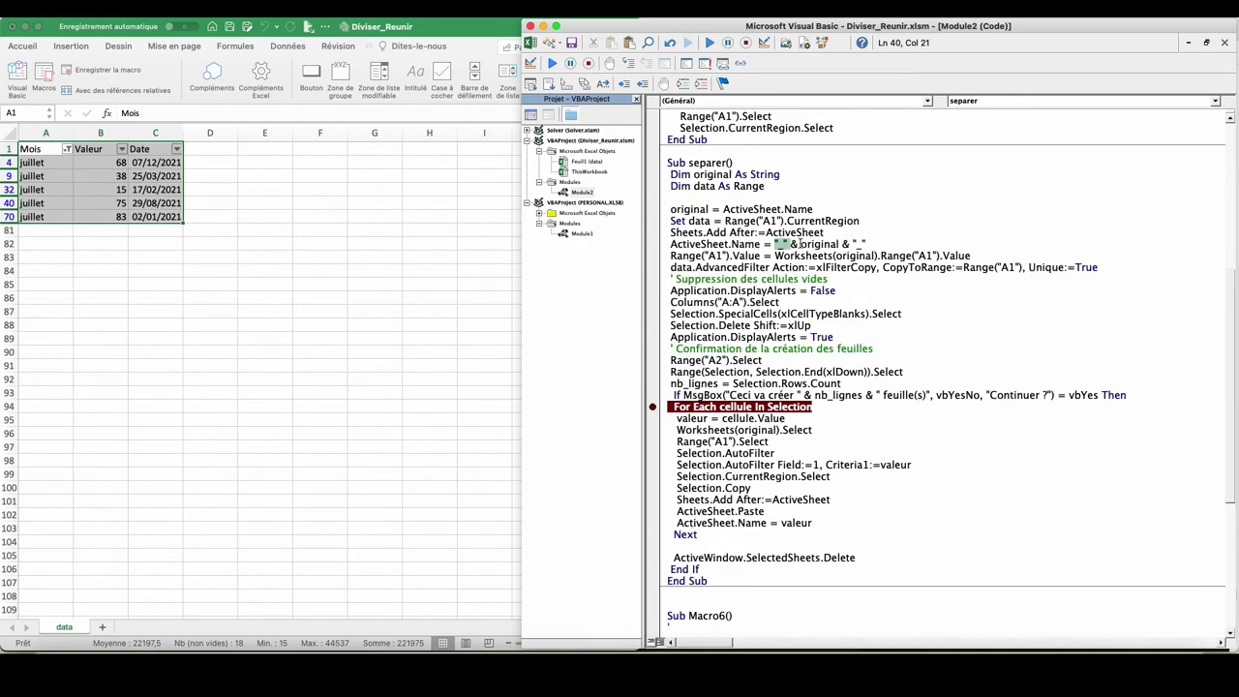
drag(774, 244, 869, 244)
key(super+c)
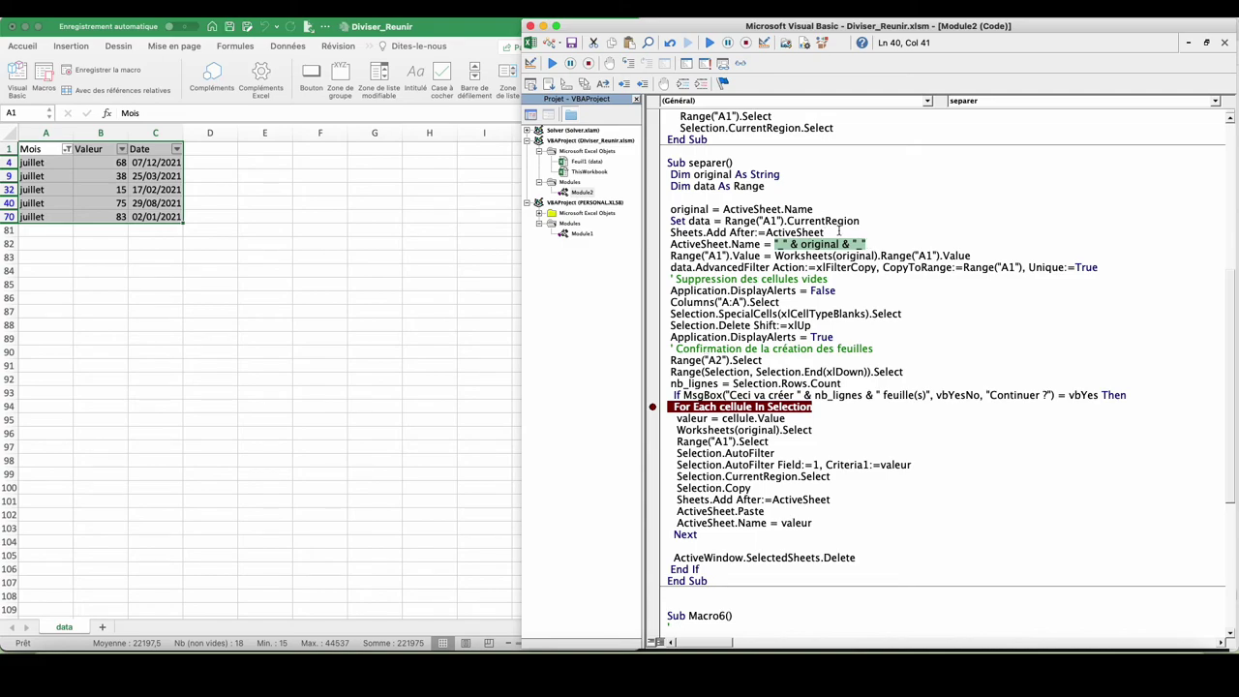
click(838, 232)
key(Return)
text(temporaire =)
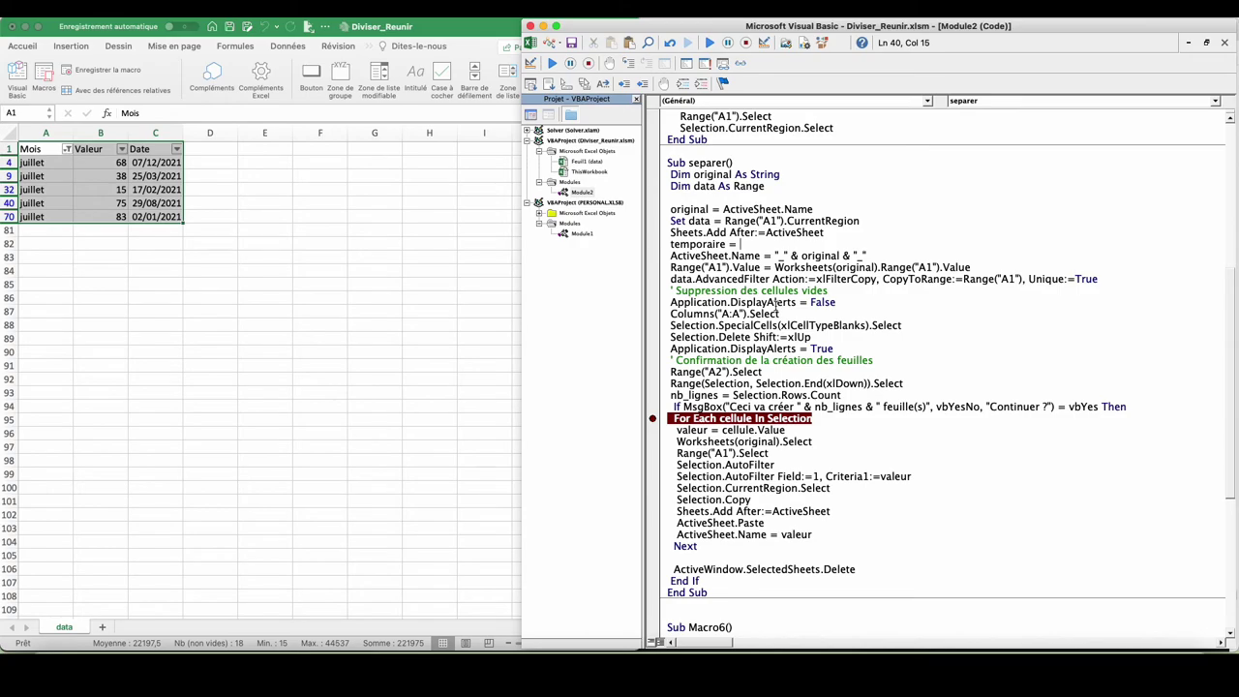
key(super+v)
drag(867, 256, 775, 255)
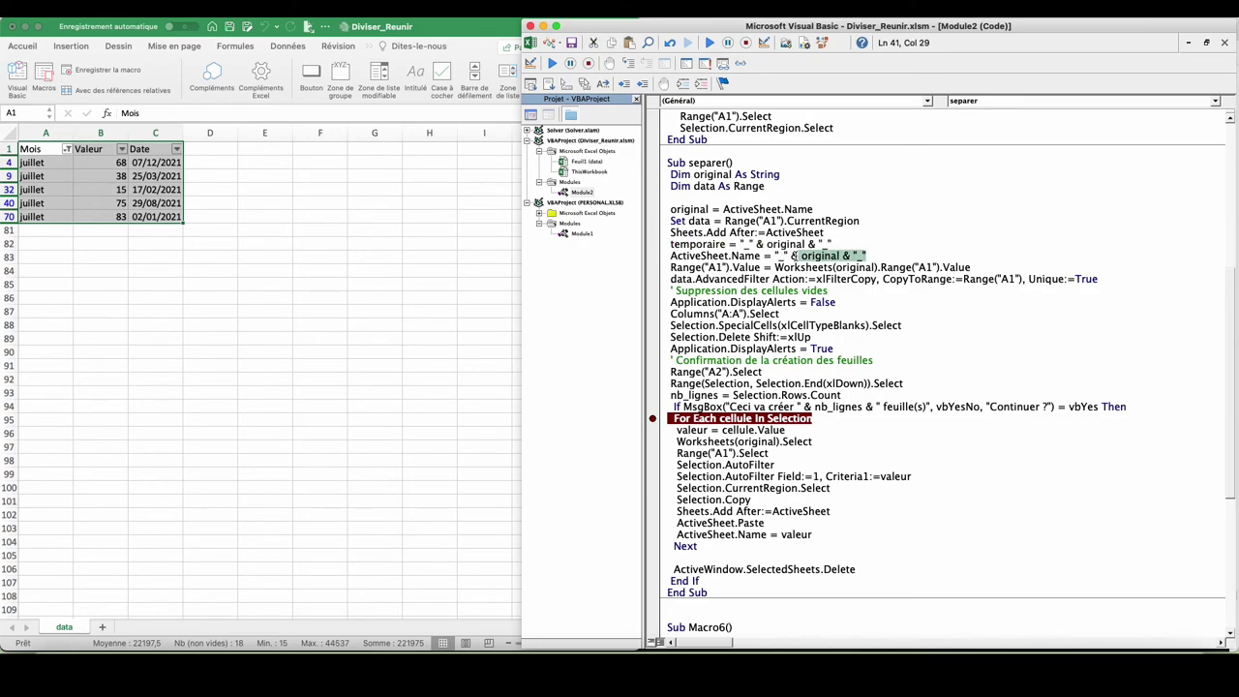
text(tempo)
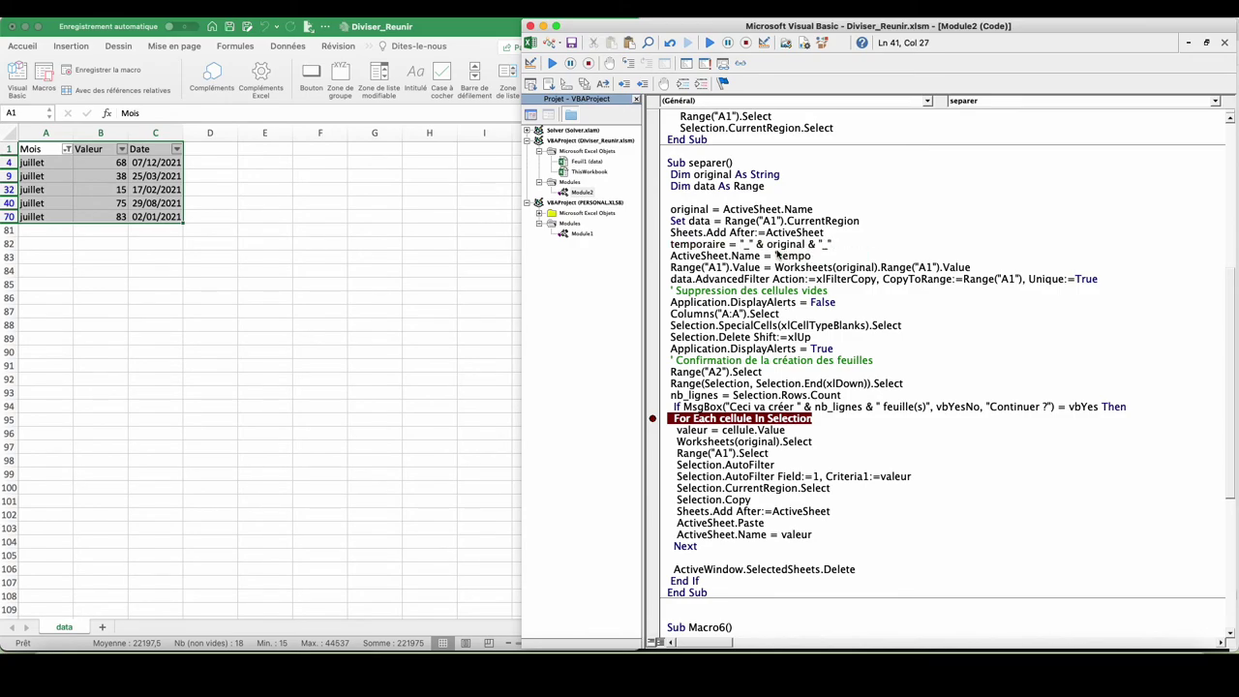
text(raire)
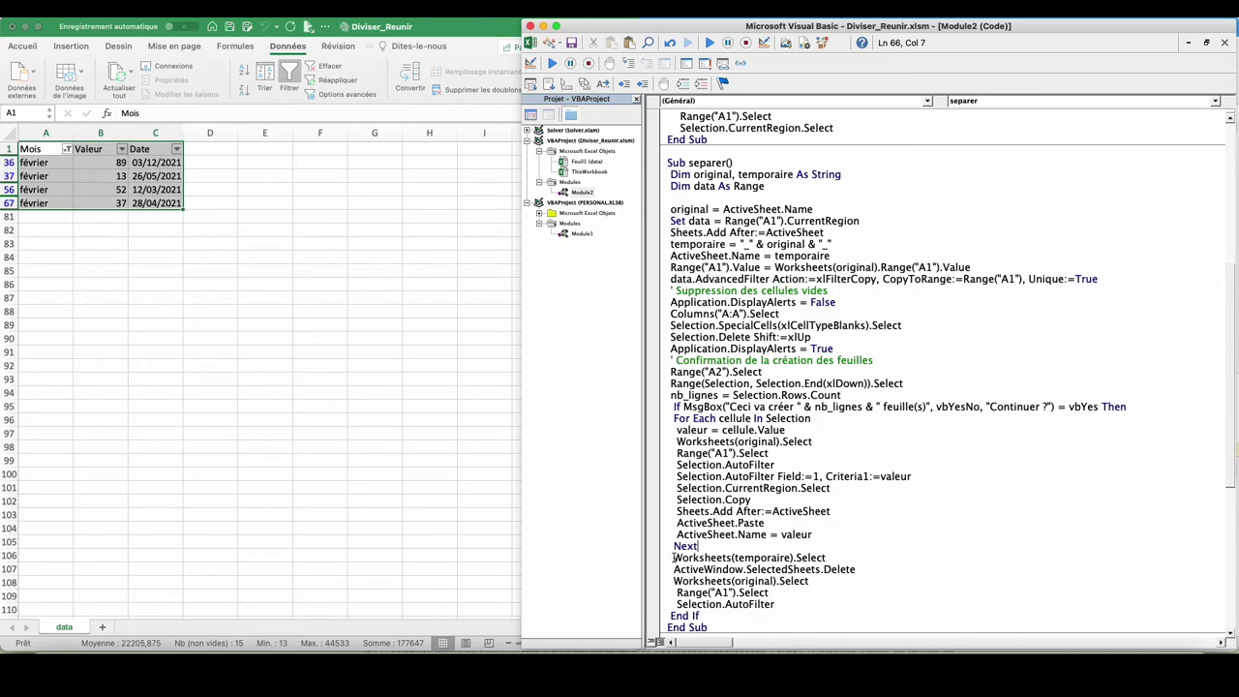
drag(673, 557, 831, 558)
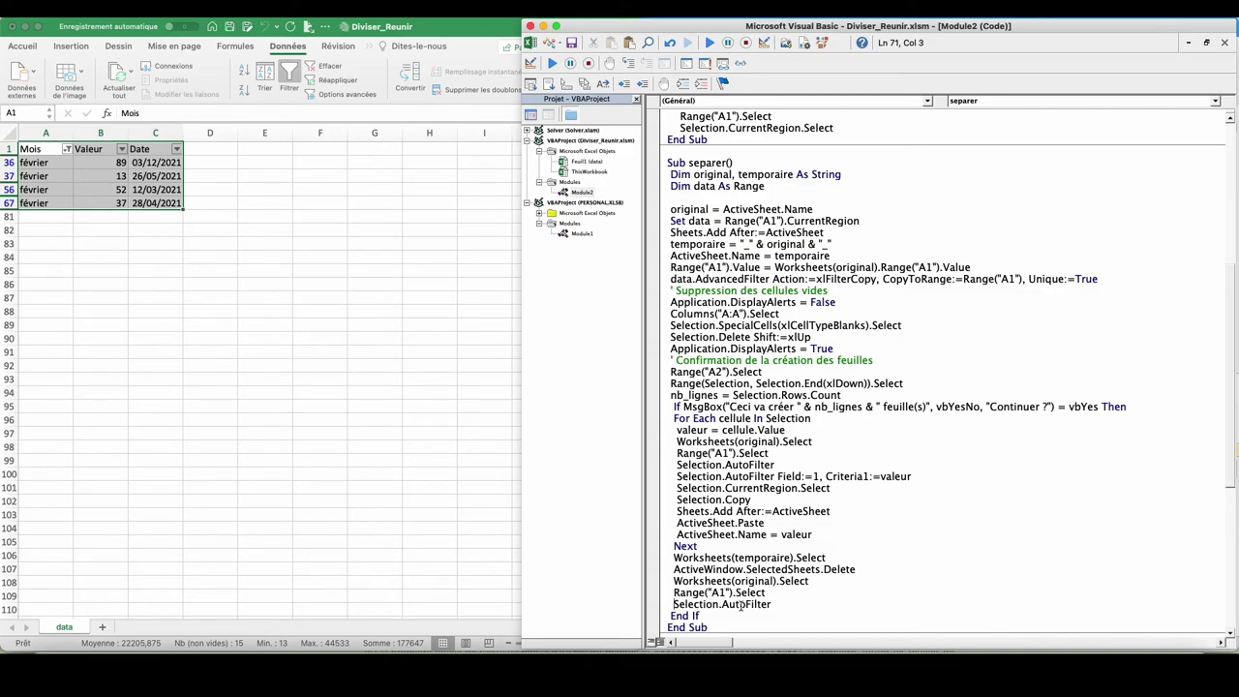
Run separer, approving the month sheets and the temporary sheet's deletion.
click(552, 64)
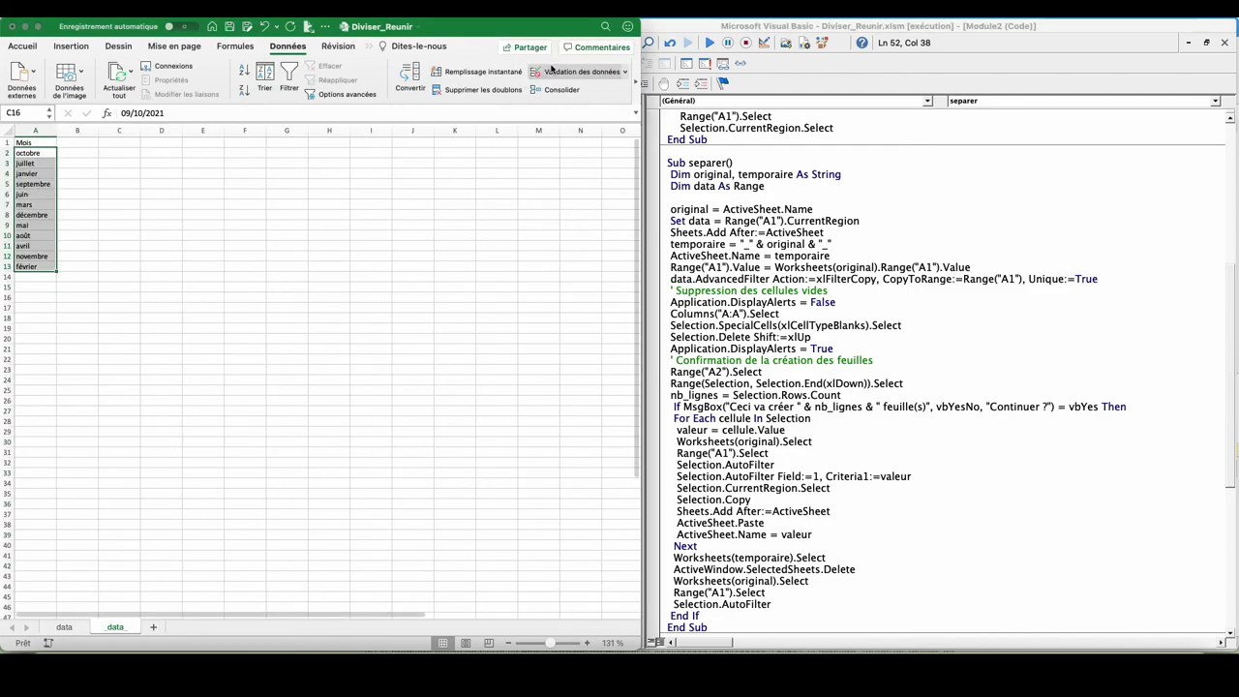
click(684, 255)
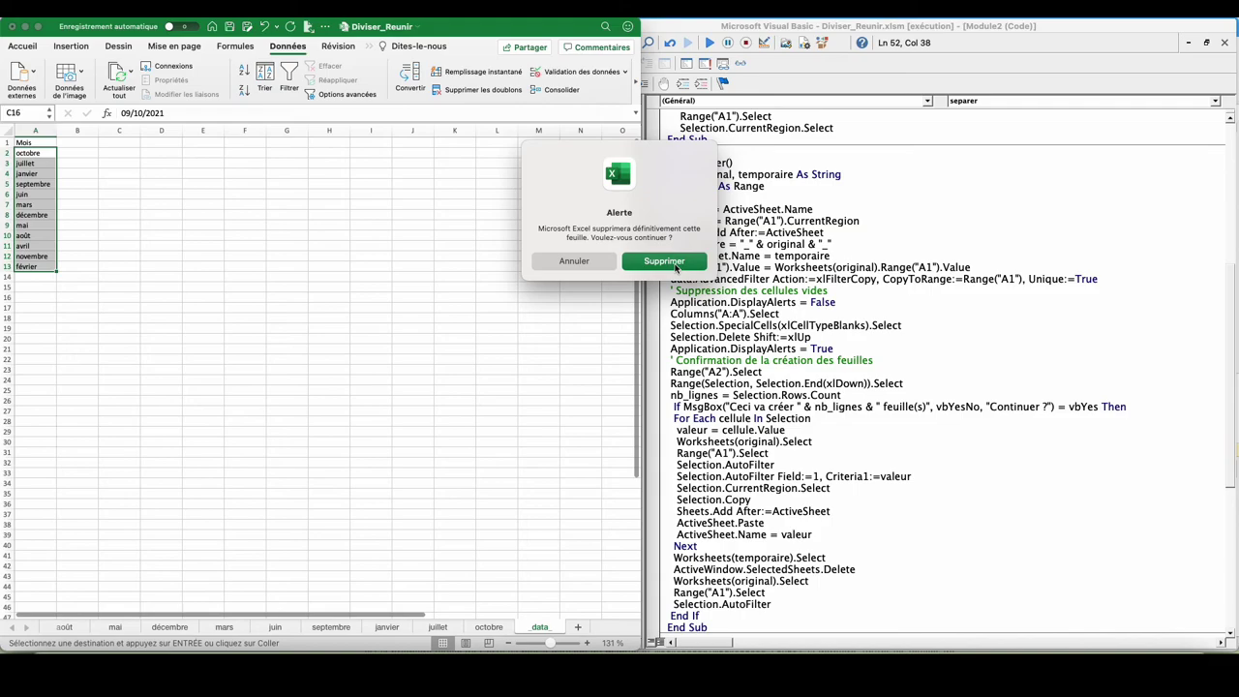
click(664, 262)
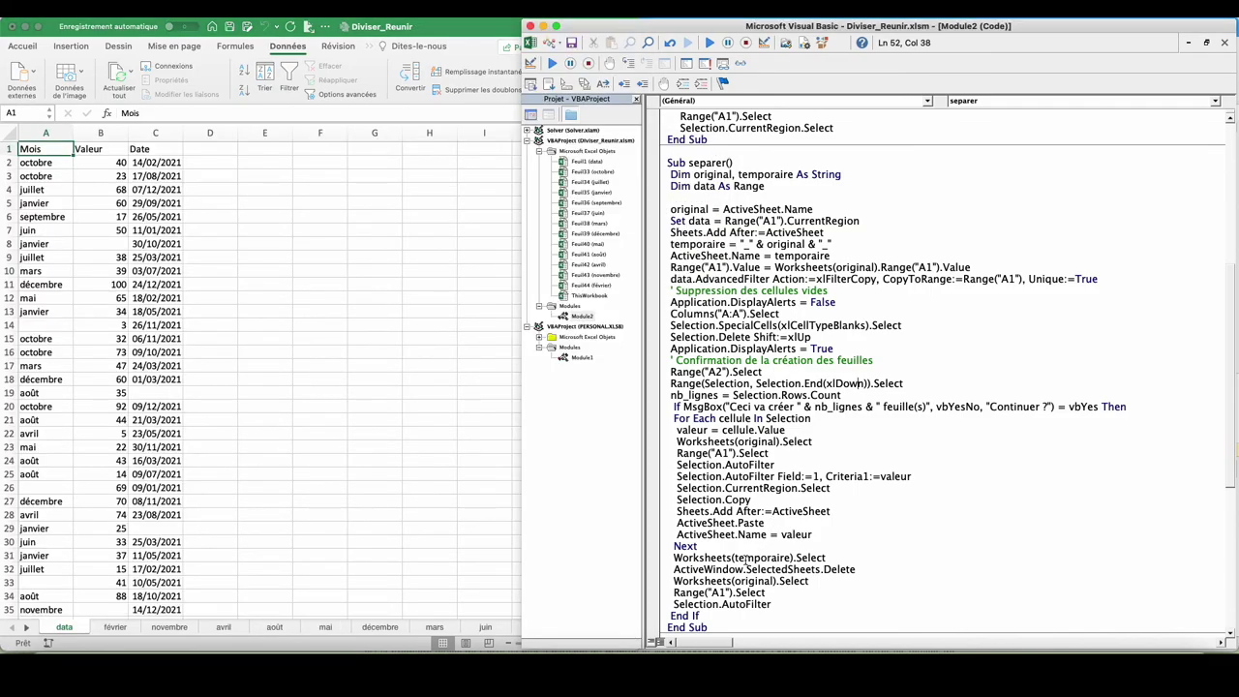
Set Application.DisplayAlerts to False before the sheet deletion and True right after.
click(745, 559)
drag(838, 303, 671, 302)
key(ctrl+c)
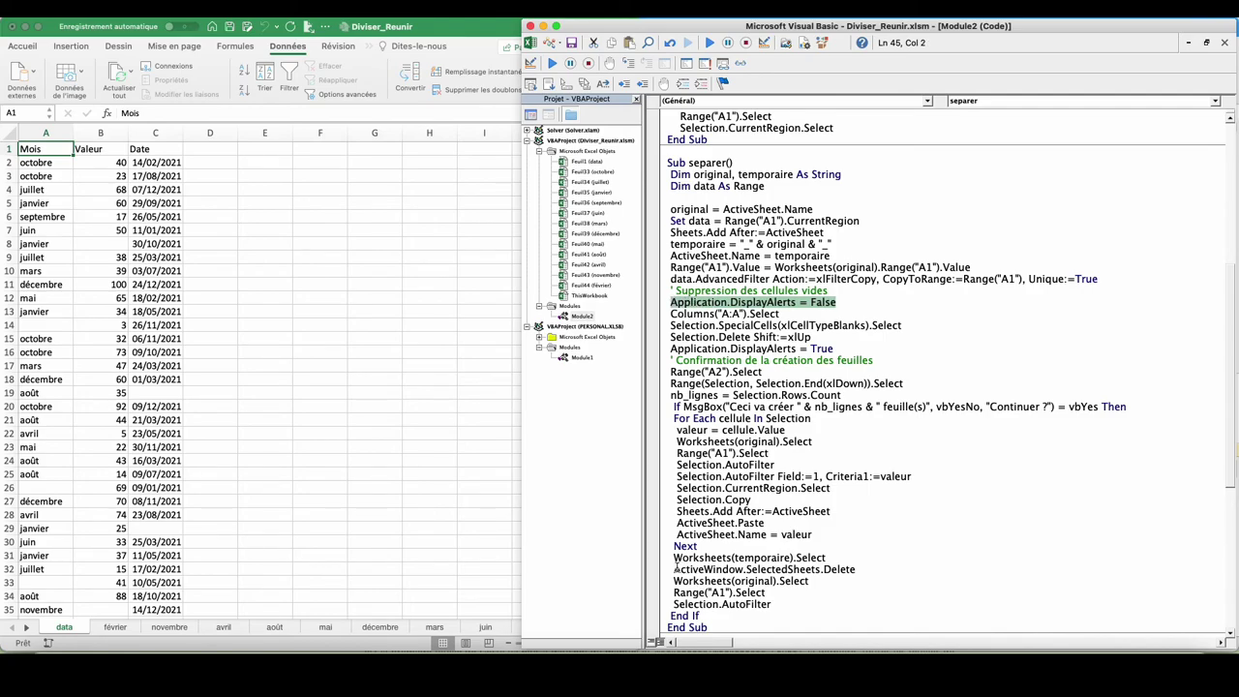
click(675, 569)
key(ctrl+v)
key(Return)
click(852, 581)
key(Return)
key(ctrl+v)
double_click(825, 592)
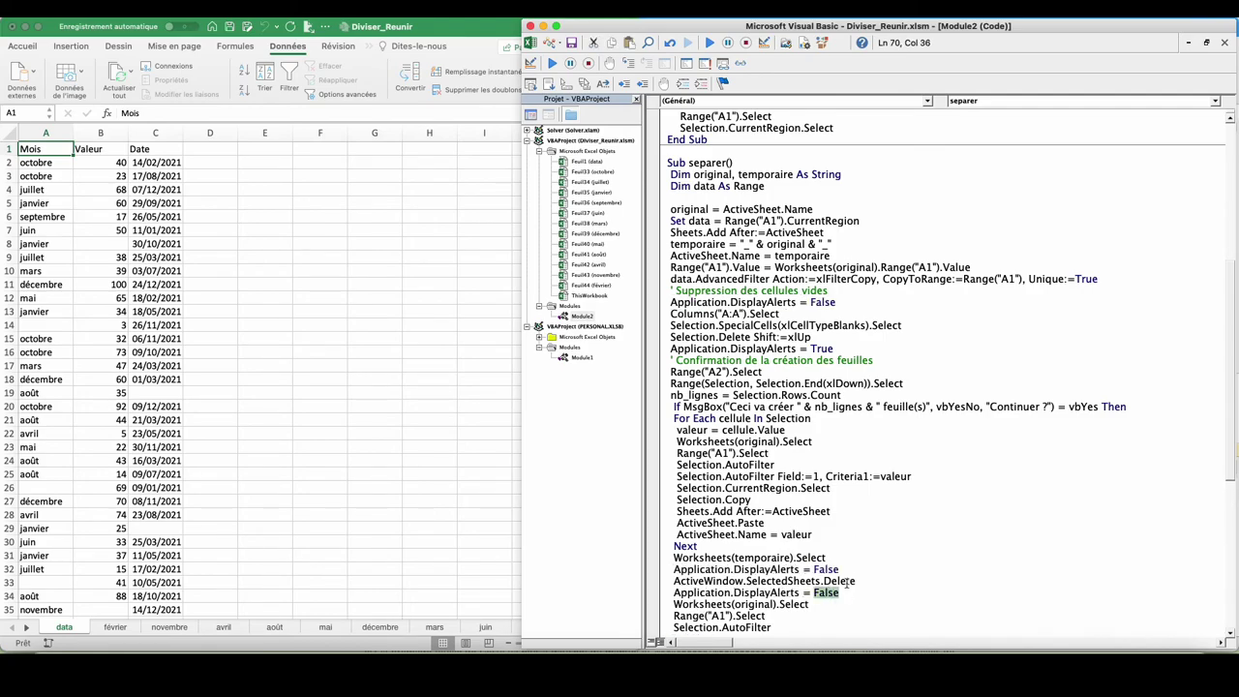
text(True)
Begin a new dim declaration line below the data declaration.
click(770, 186)
key(Return)
text(dim)
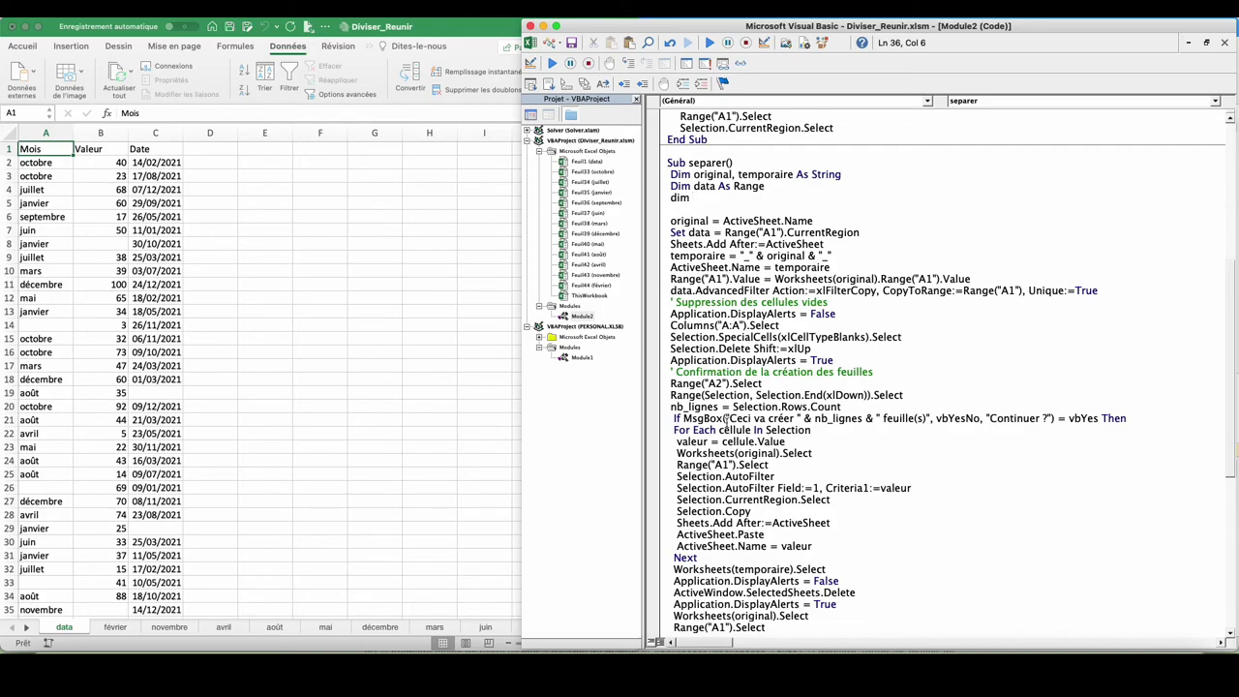
Declare nb_lignes and valeur As Integer in separer.
text(b_lignes as )
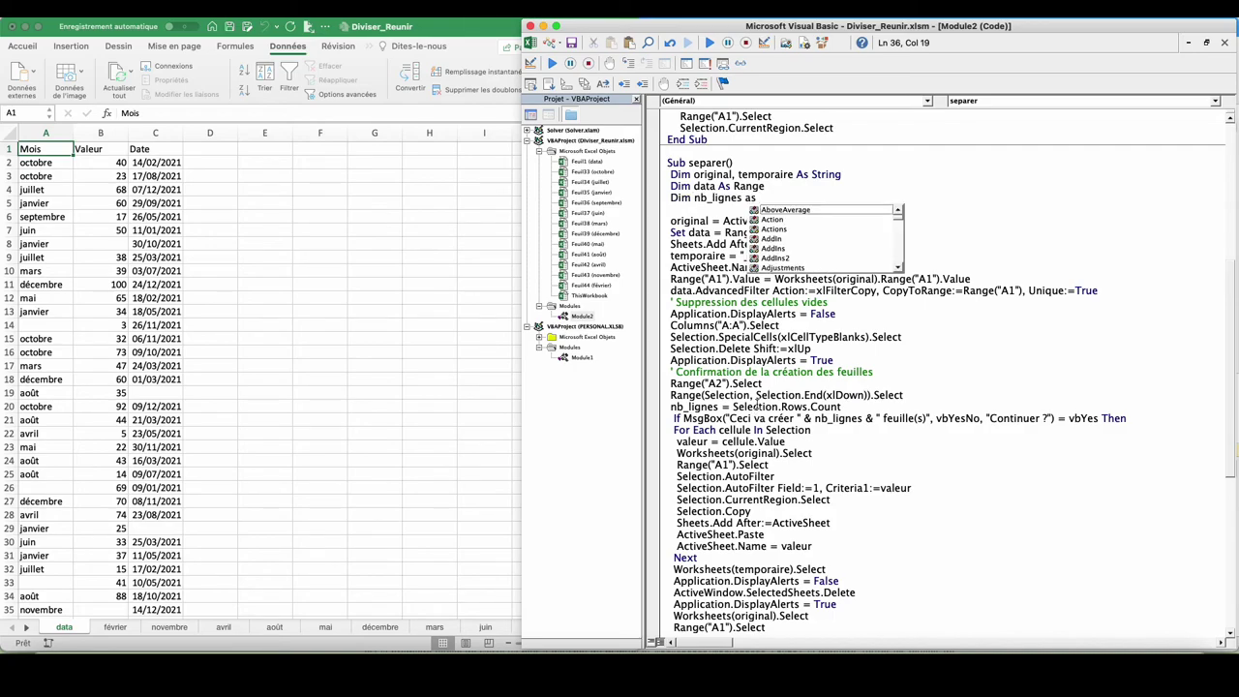
text(inte)
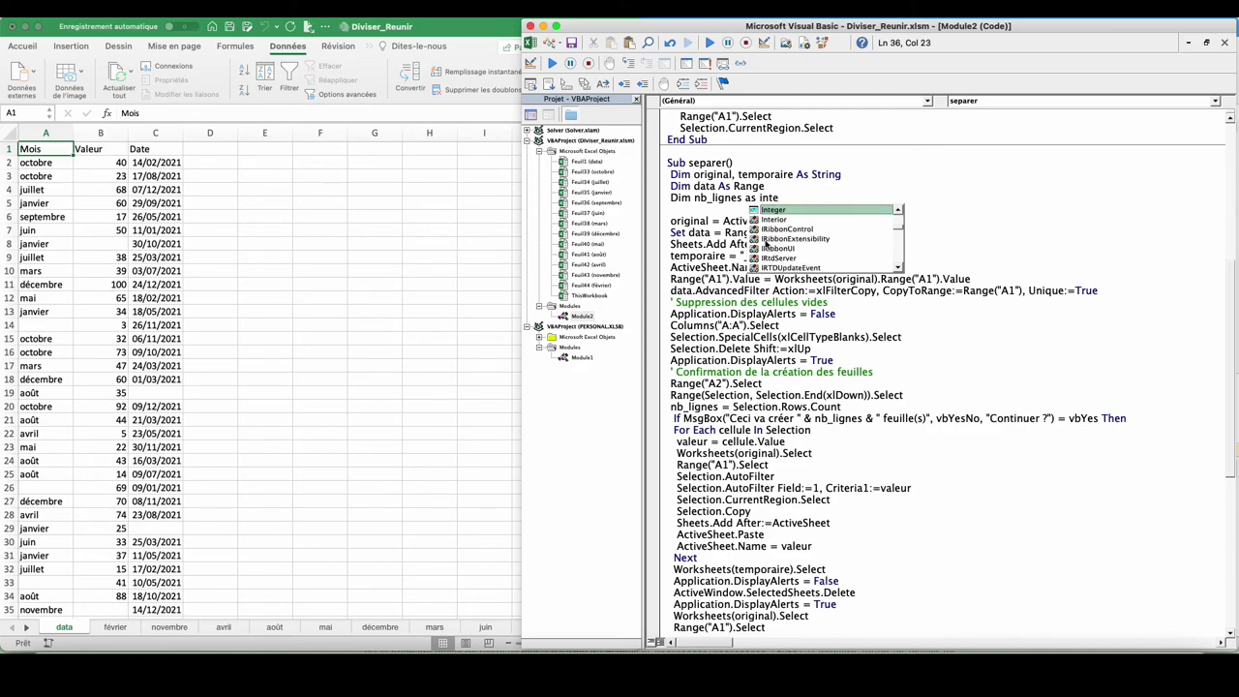
key(Tab)
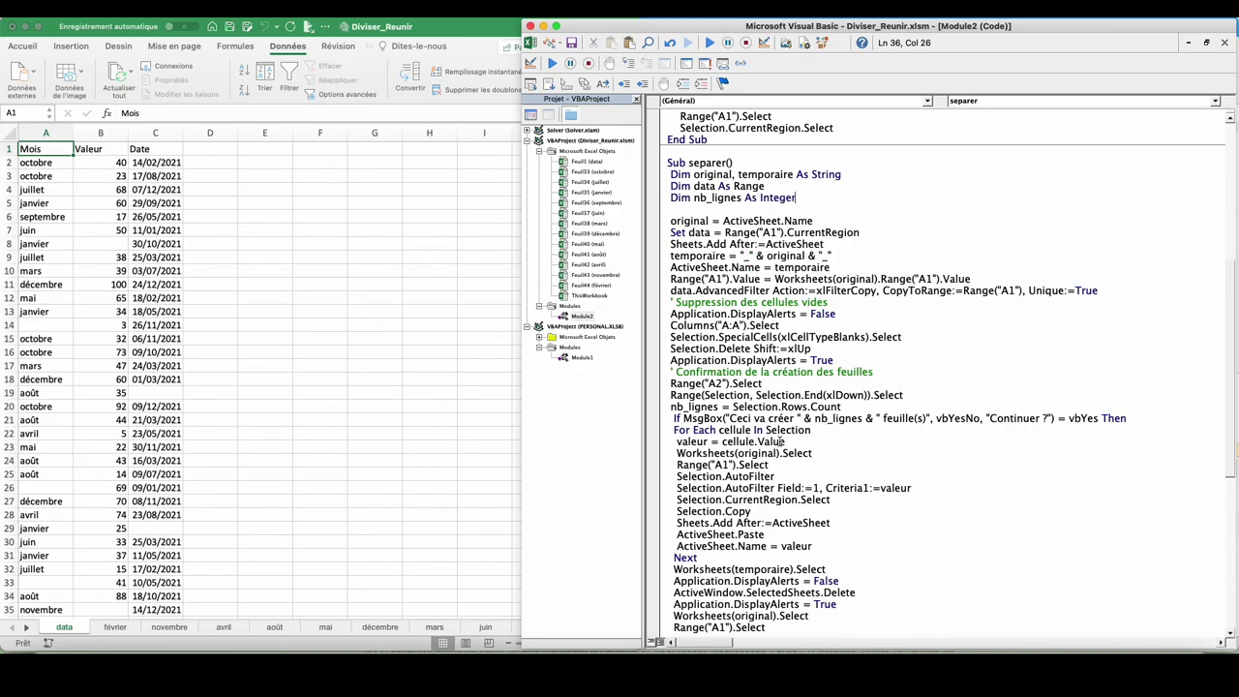
text(, val)
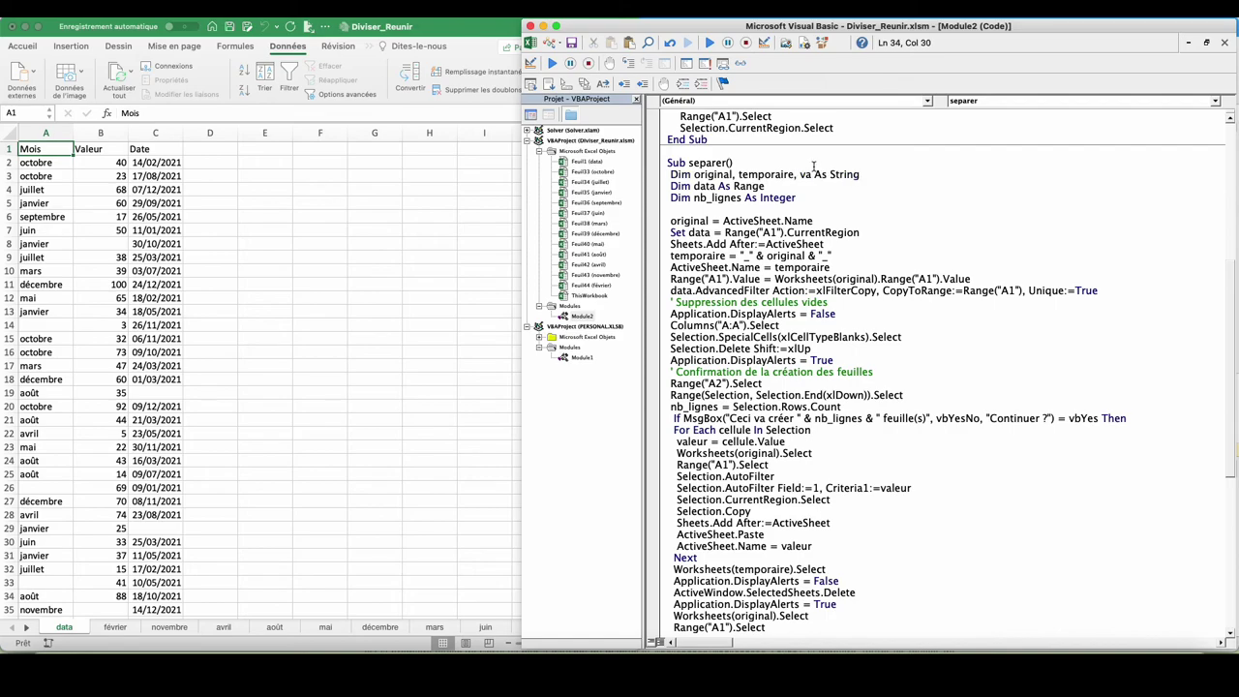
text(eur)
Add an On Error GoTo Erreur line below the declarations.
click(816, 234)
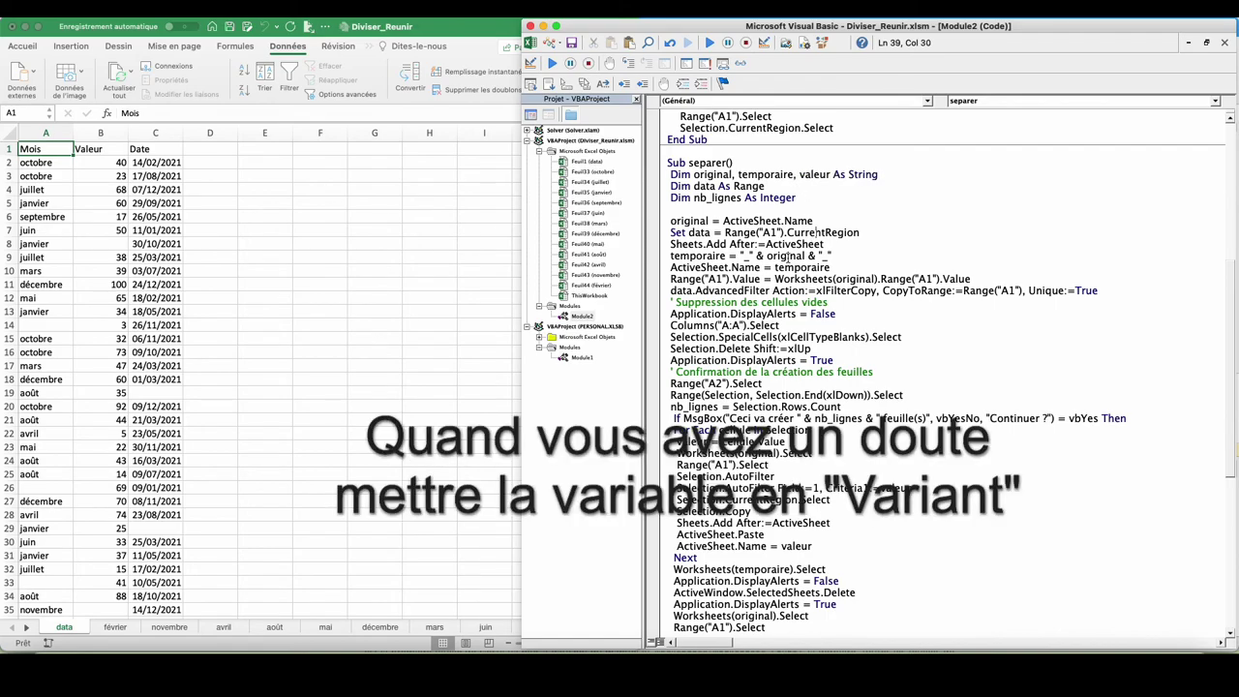
key(Up)
key(Up)
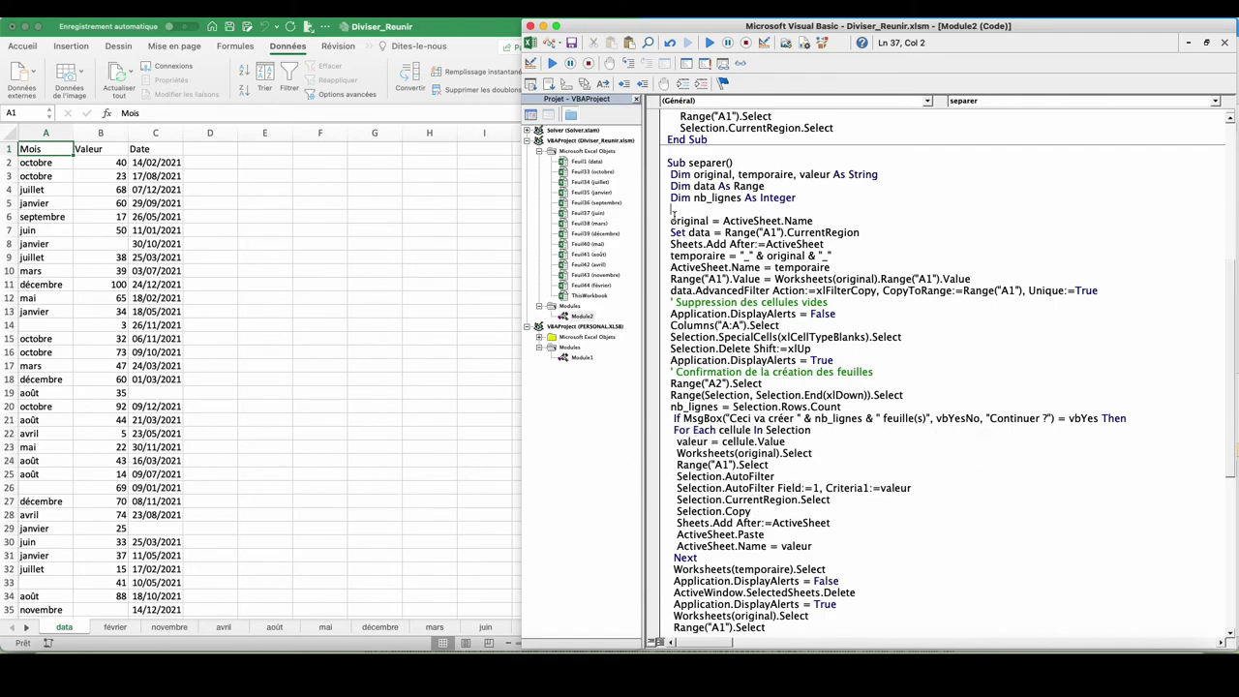
key(Return)
text(on error)
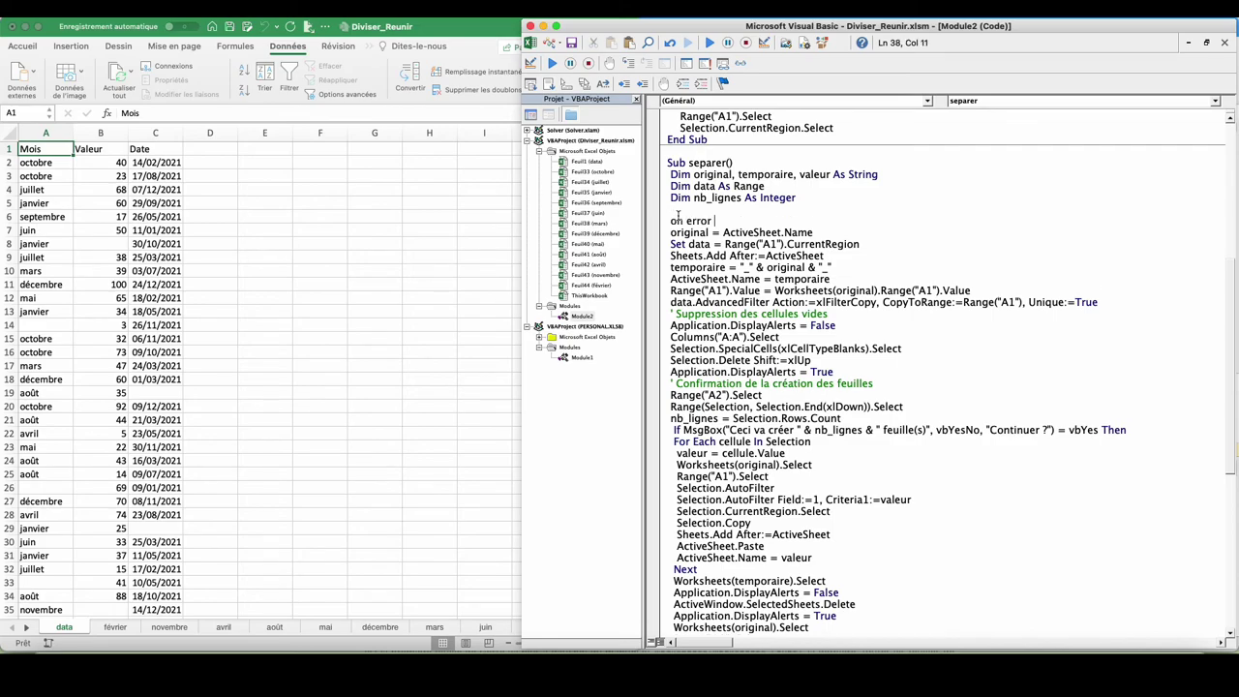
text(goto Err)
text(eur)
After Exit Sub, add an Erreur: label with MsgBox "Je ne peux pas faire ça !".
scroll(677, 215, down, 5)
click(745, 374)
text(exit sub)
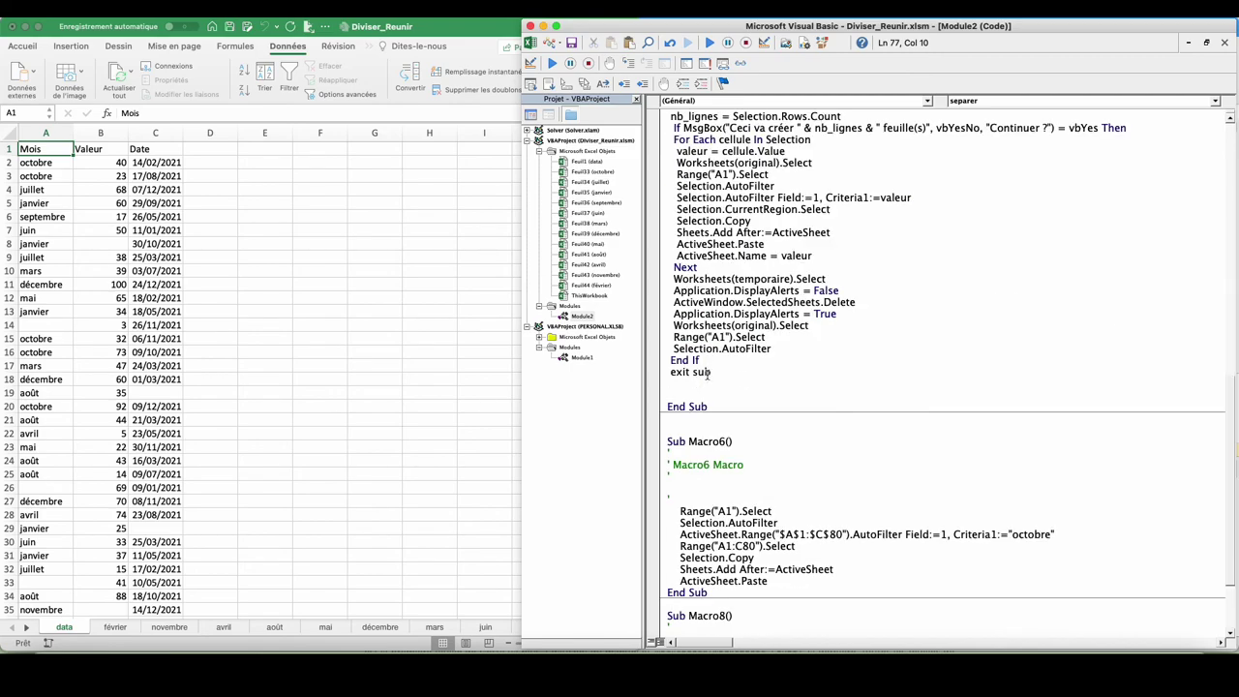
key(Return)
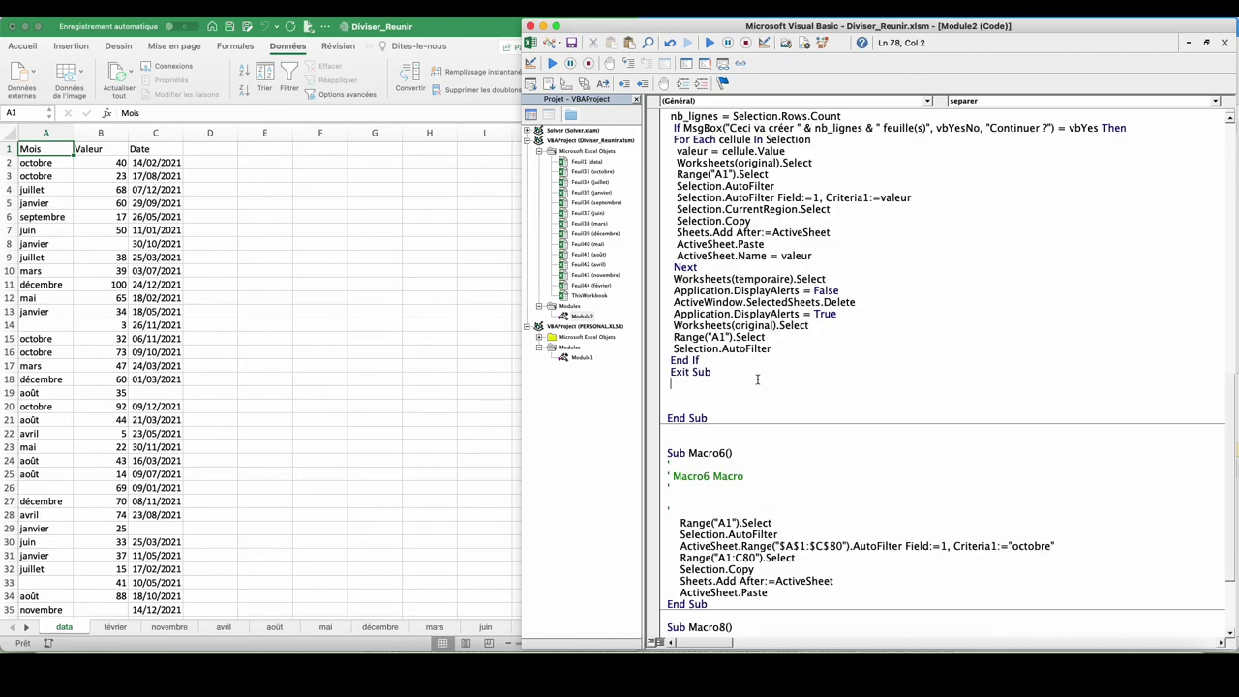
key(Return)
text(Erreur:)
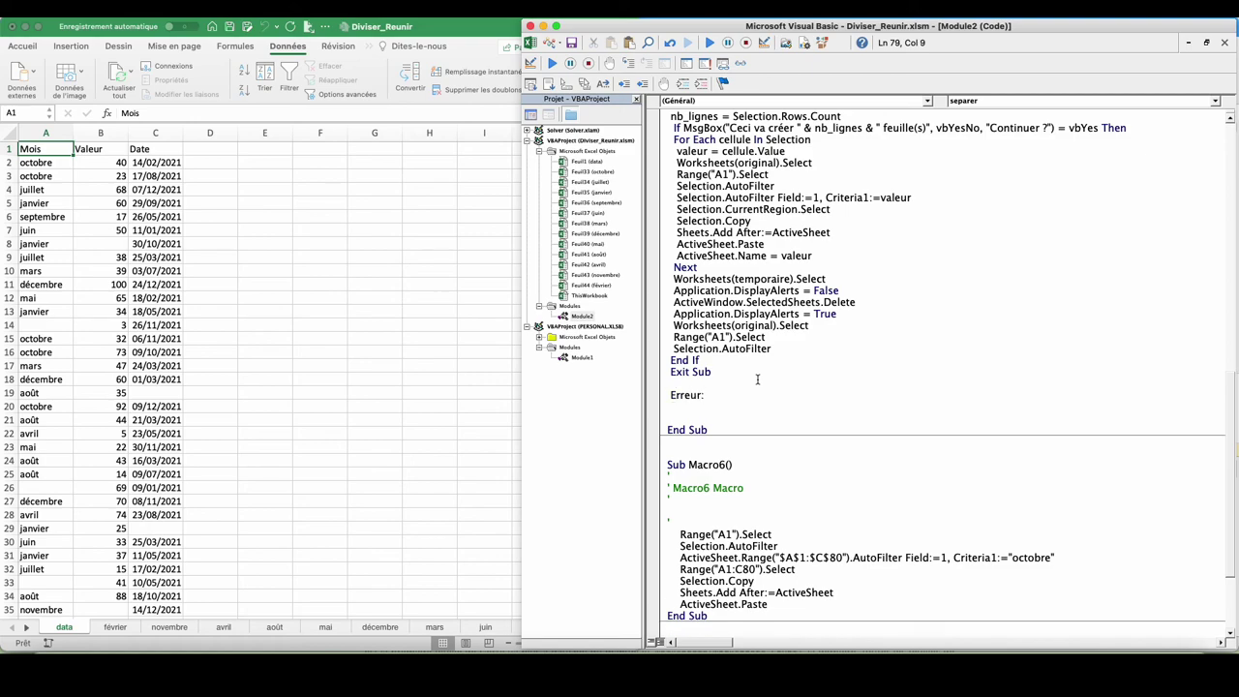
key(Return)
text(msgbox)
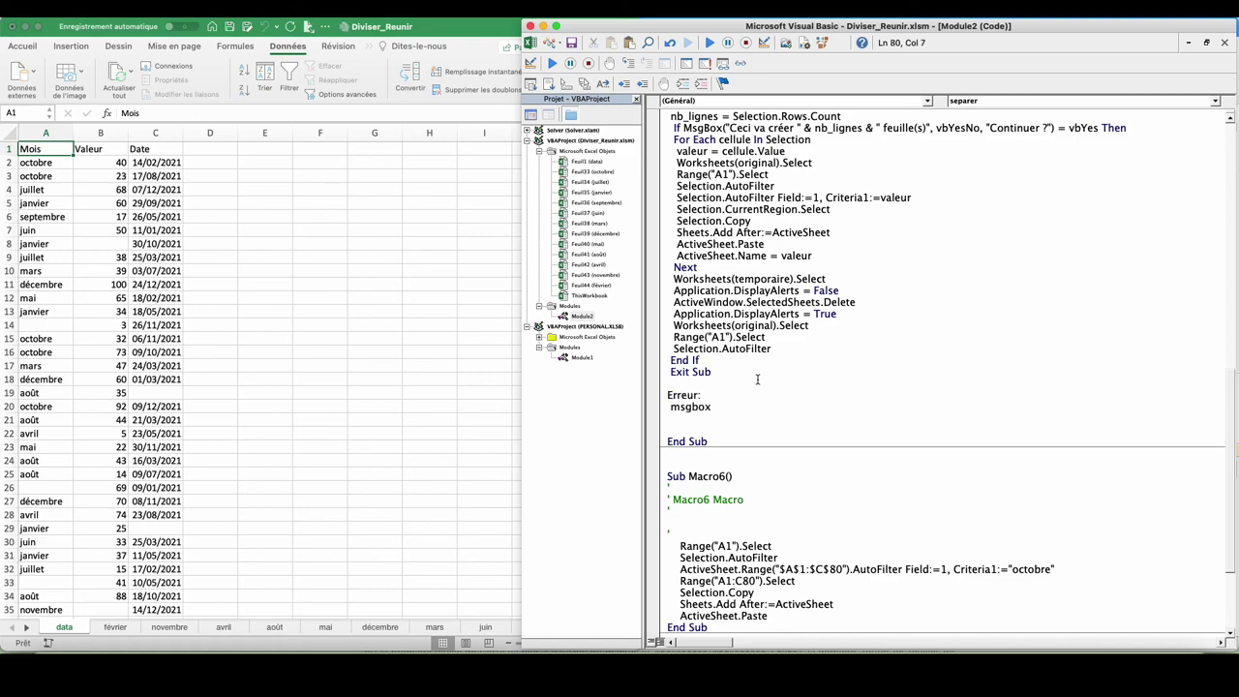
text("Je ne peux pas faire ça !"")
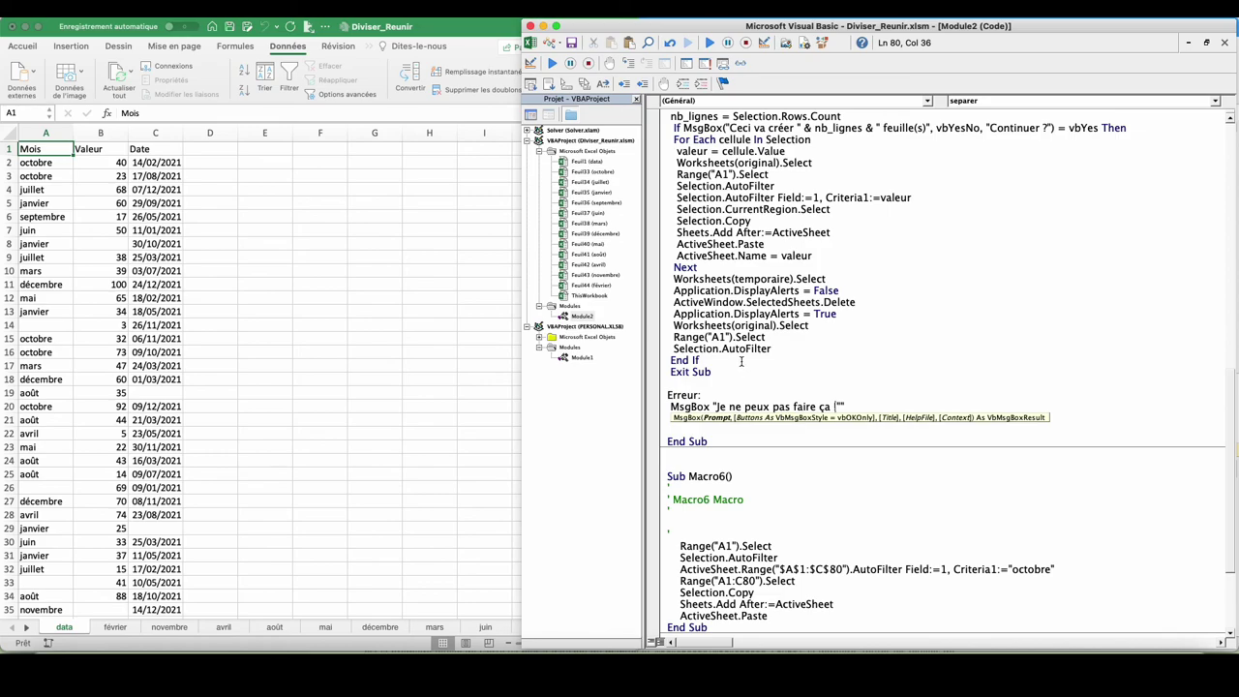
click(741, 361)
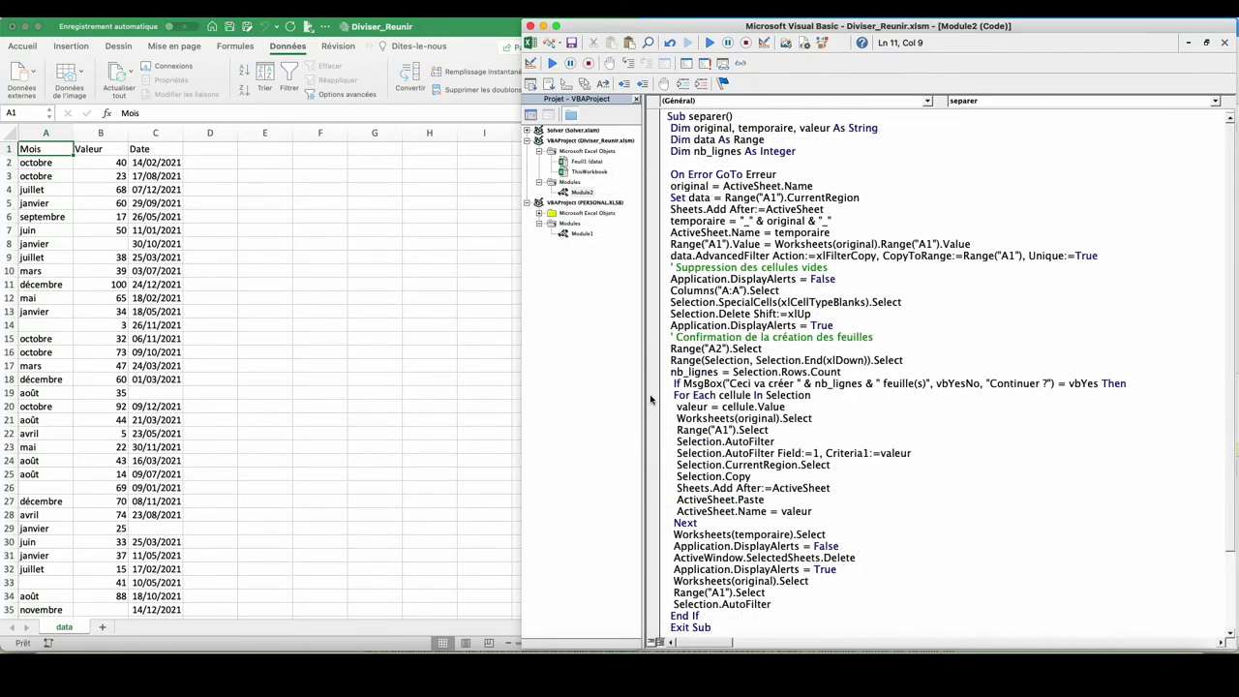
Set a breakpoint on the For Each loop and run separer, confirming the month-sheet prompt.
click(651, 395)
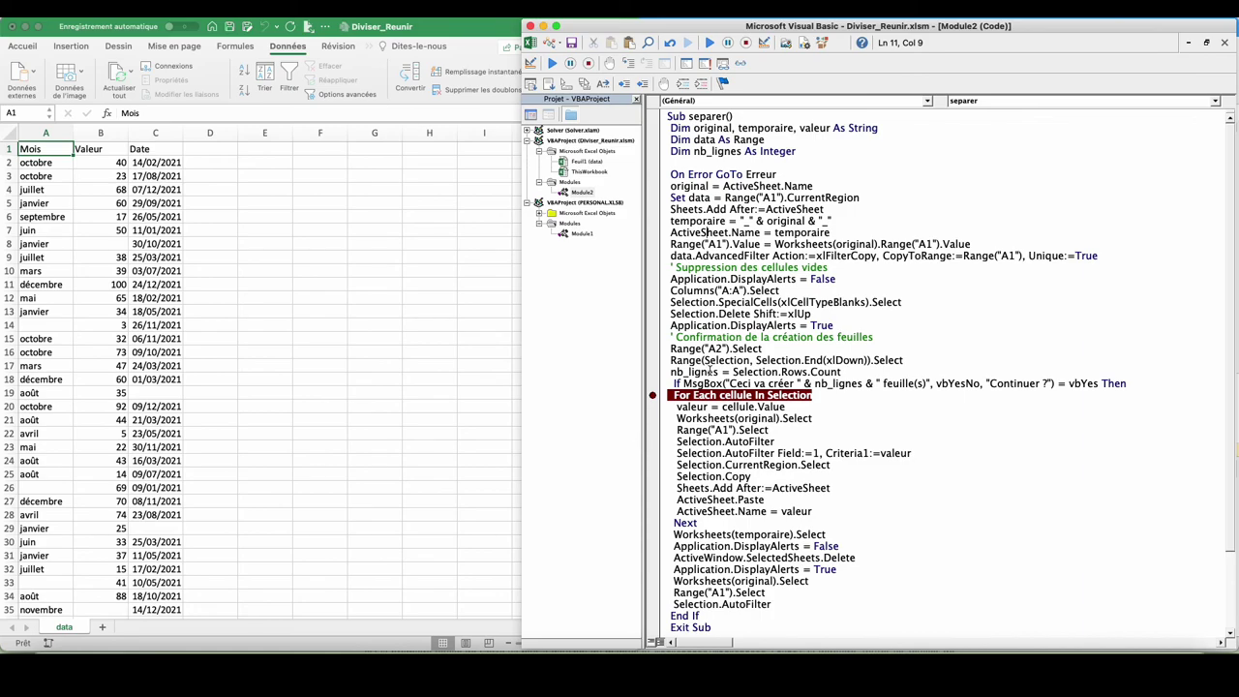
click(552, 65)
click(657, 257)
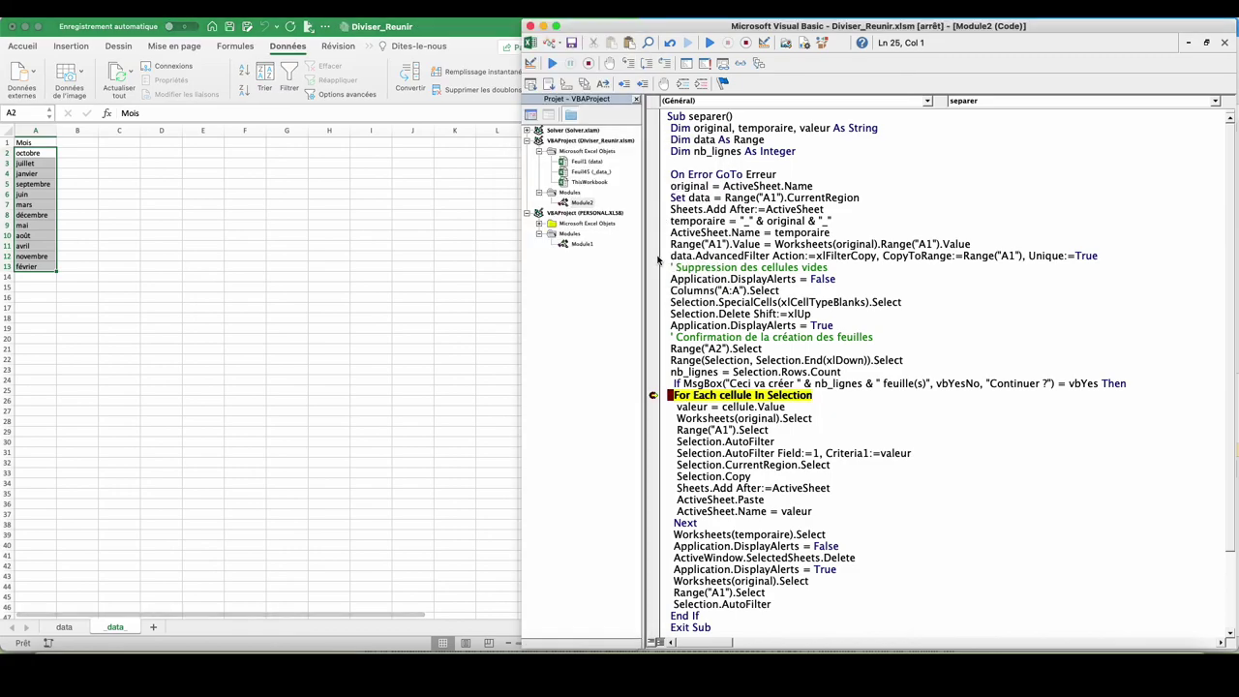
Step through the For Each loop until every month sheet is created.
click(625, 66)
click(625, 63)
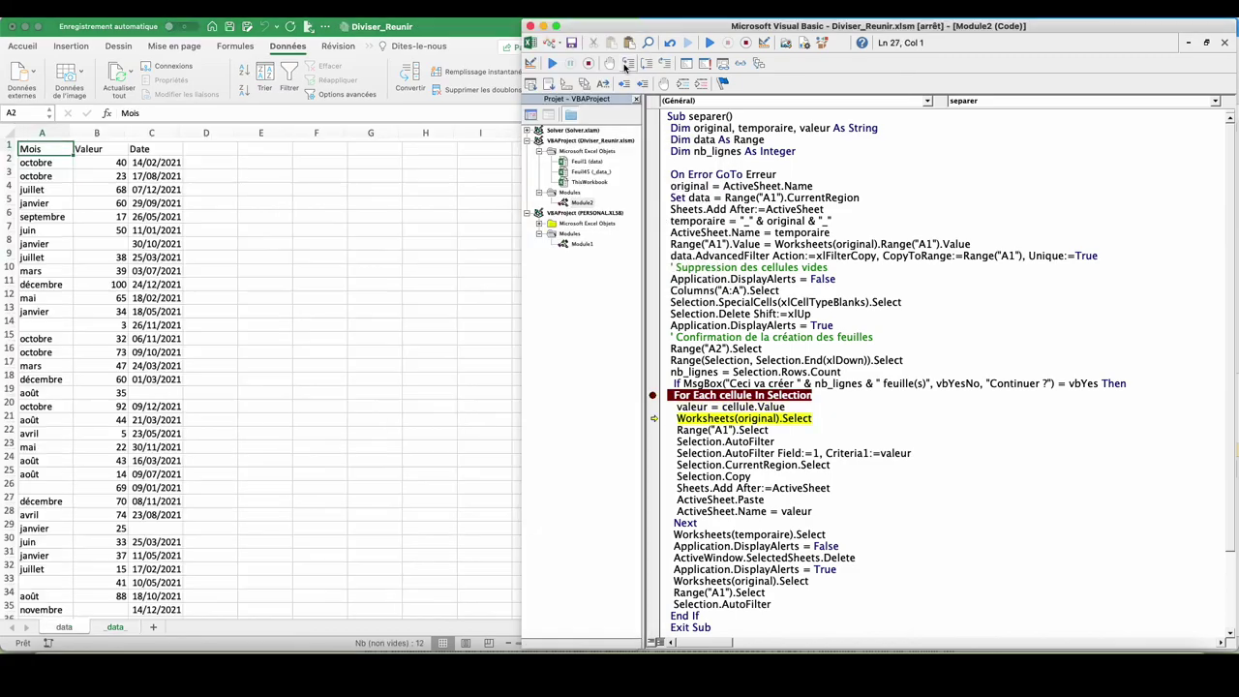
click(625, 64)
click(624, 64)
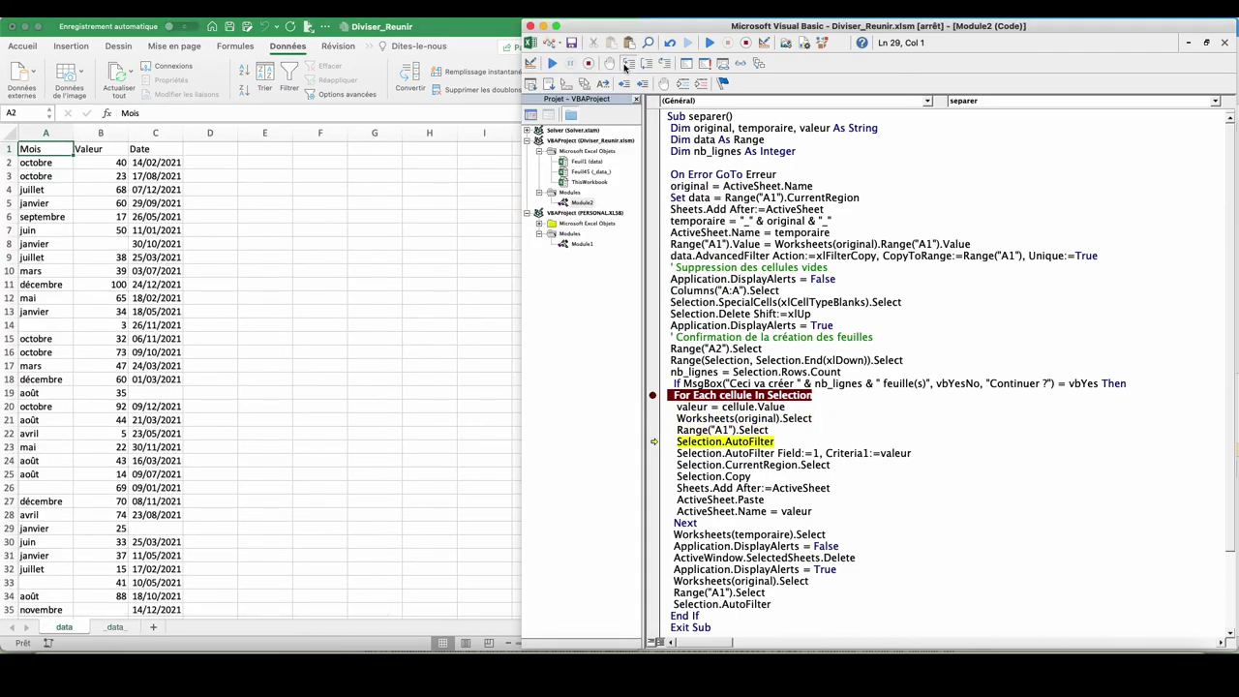
click(624, 63)
click(624, 64)
click(624, 64)
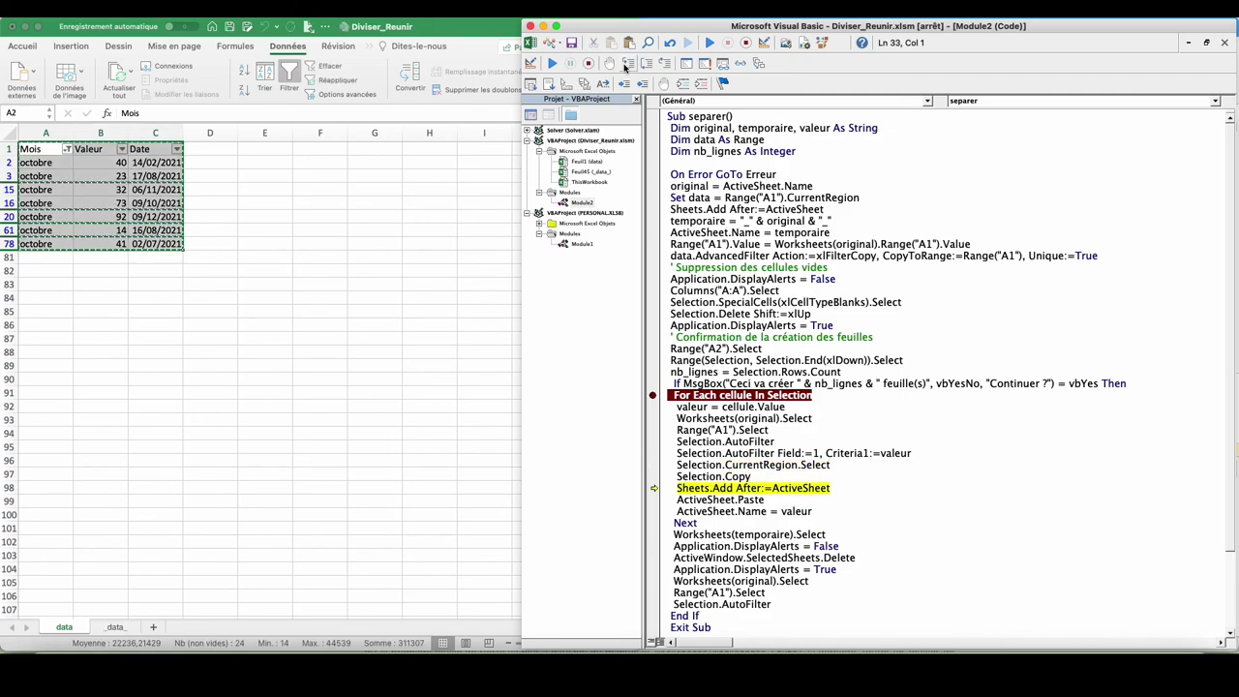
click(624, 64)
click(624, 64)
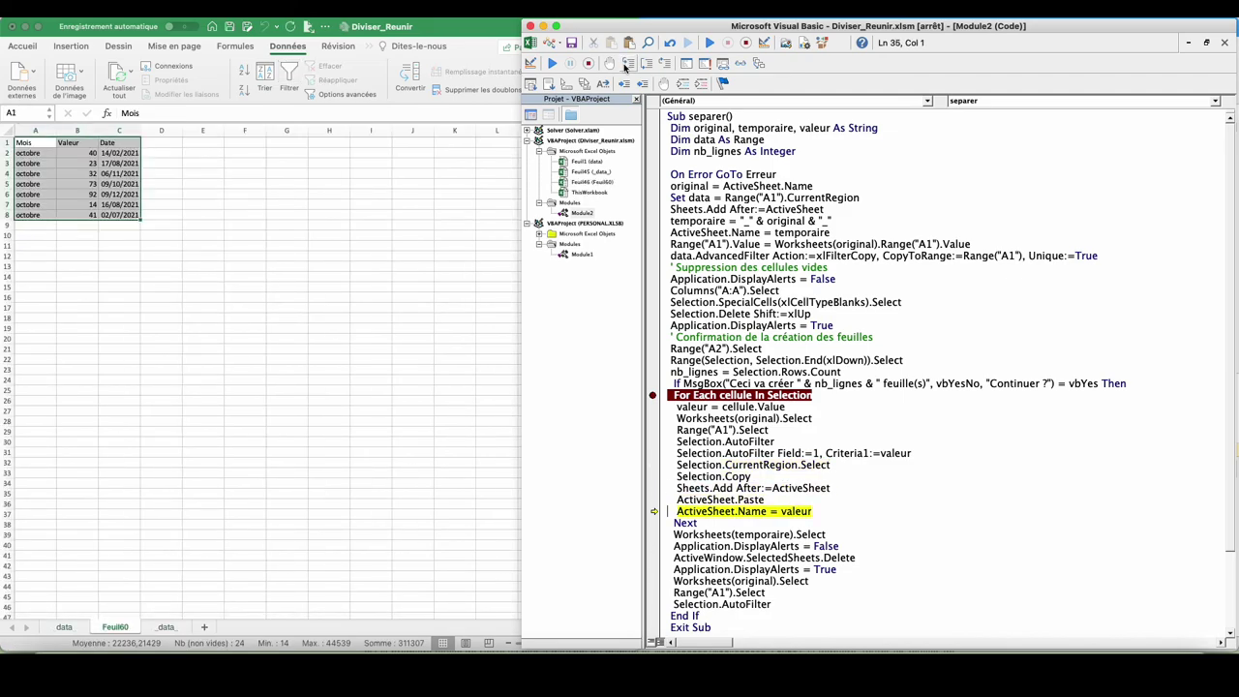
click(624, 64)
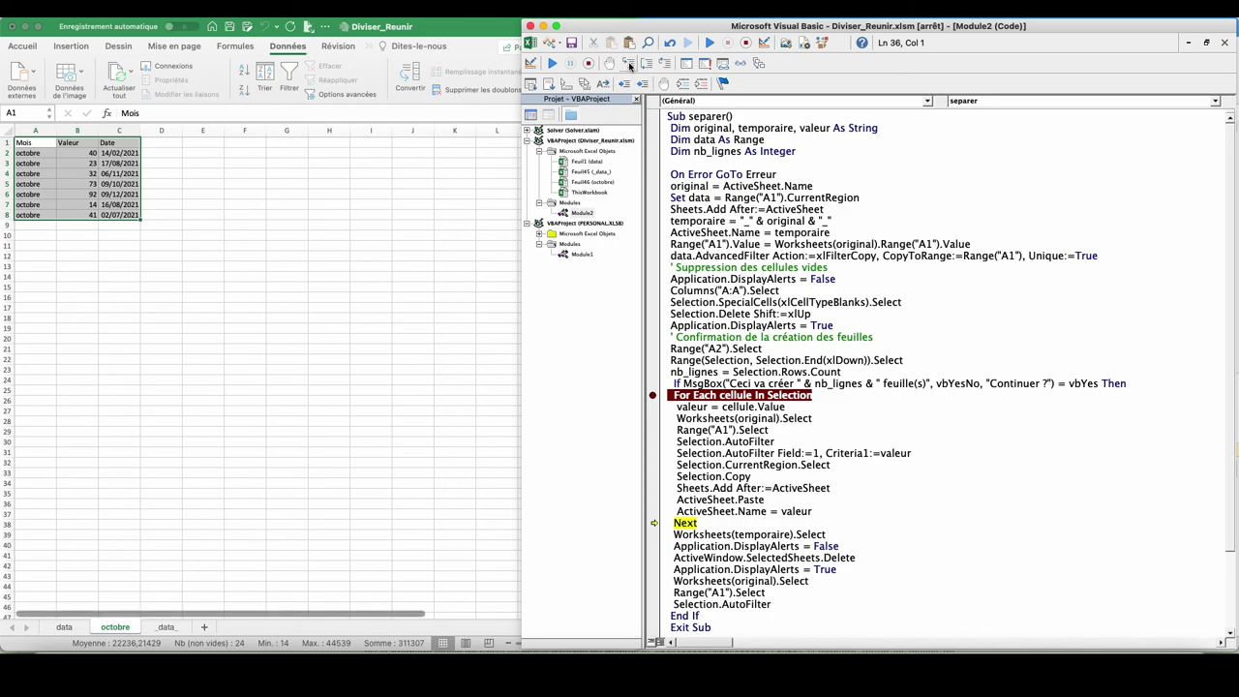
click(629, 64)
click(629, 64)
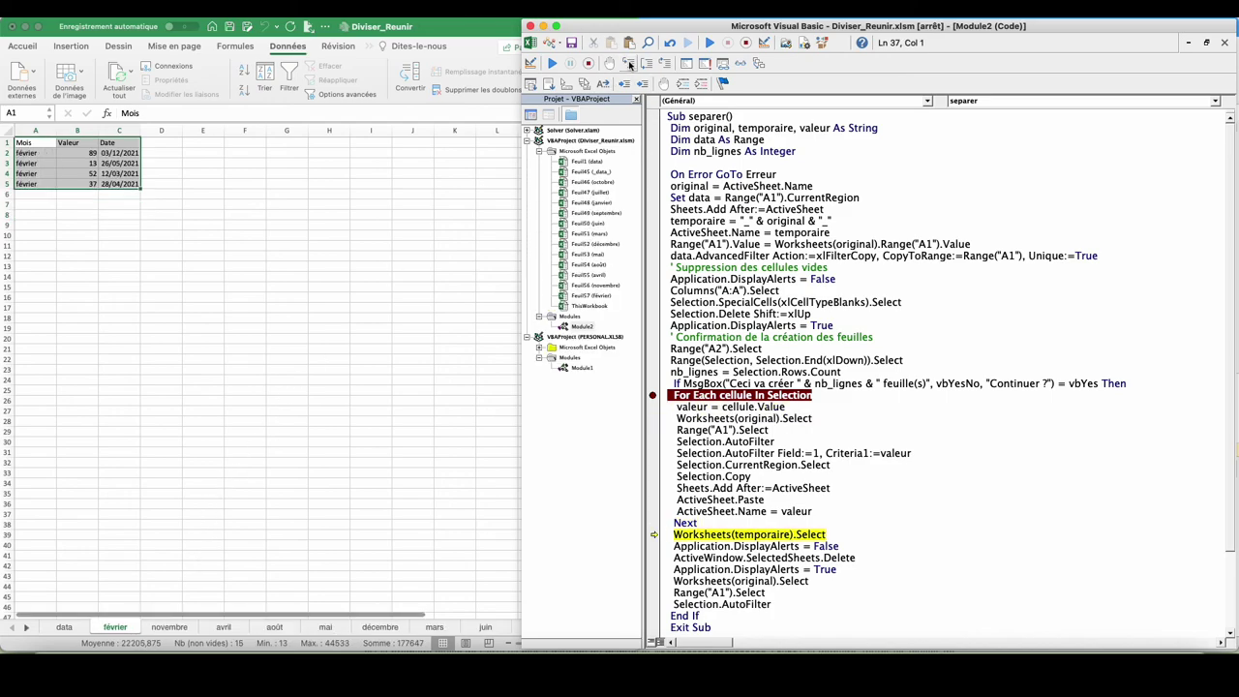
Step through cleanup: delete the temporary sheet silently, return to data, select A1 and remove the filter.
click(629, 64)
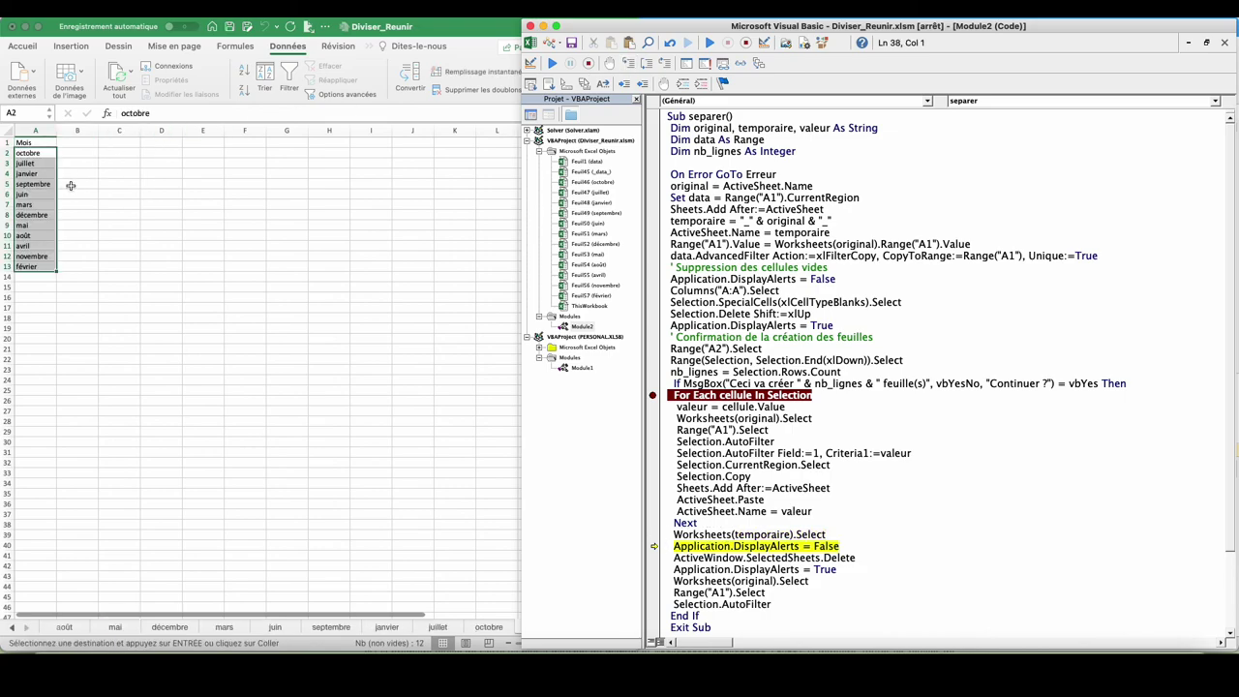
click(626, 64)
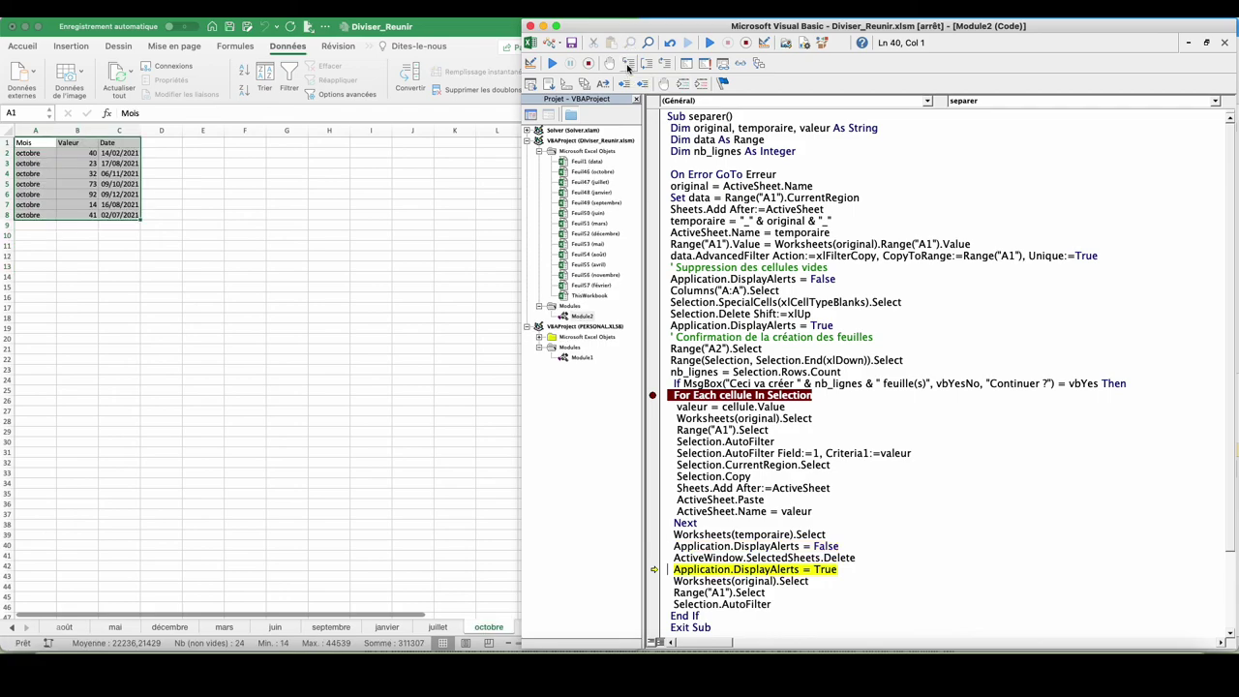
click(626, 64)
click(626, 64)
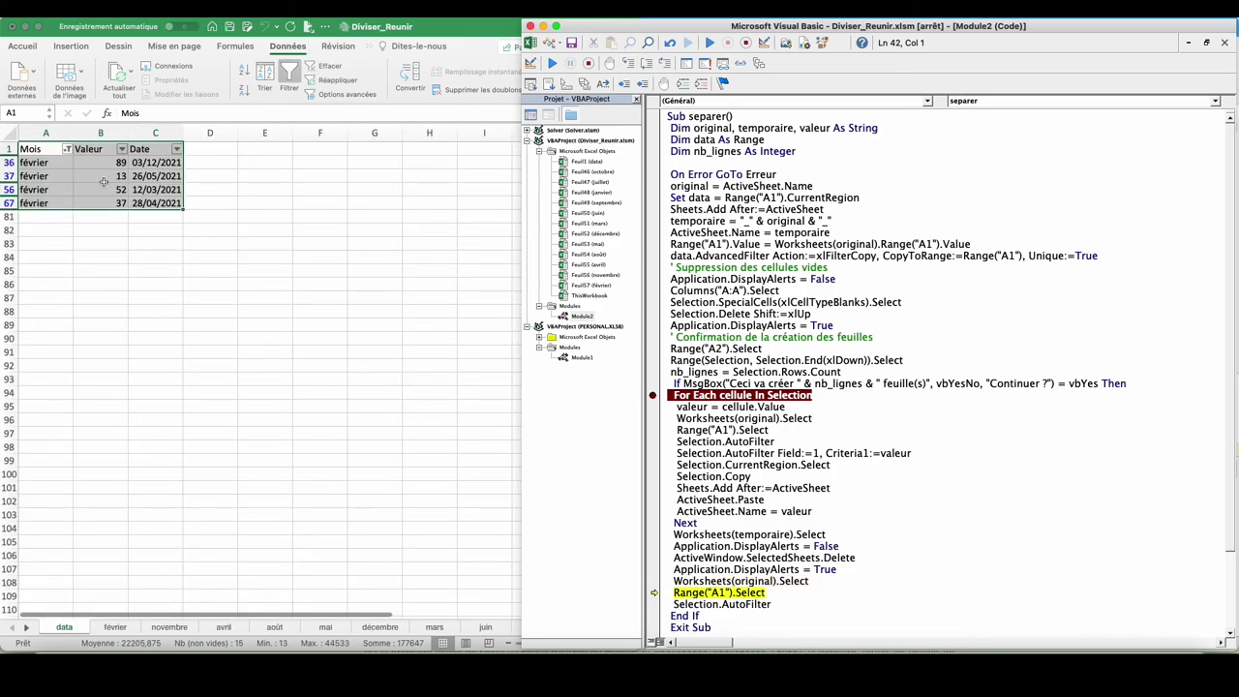
click(627, 64)
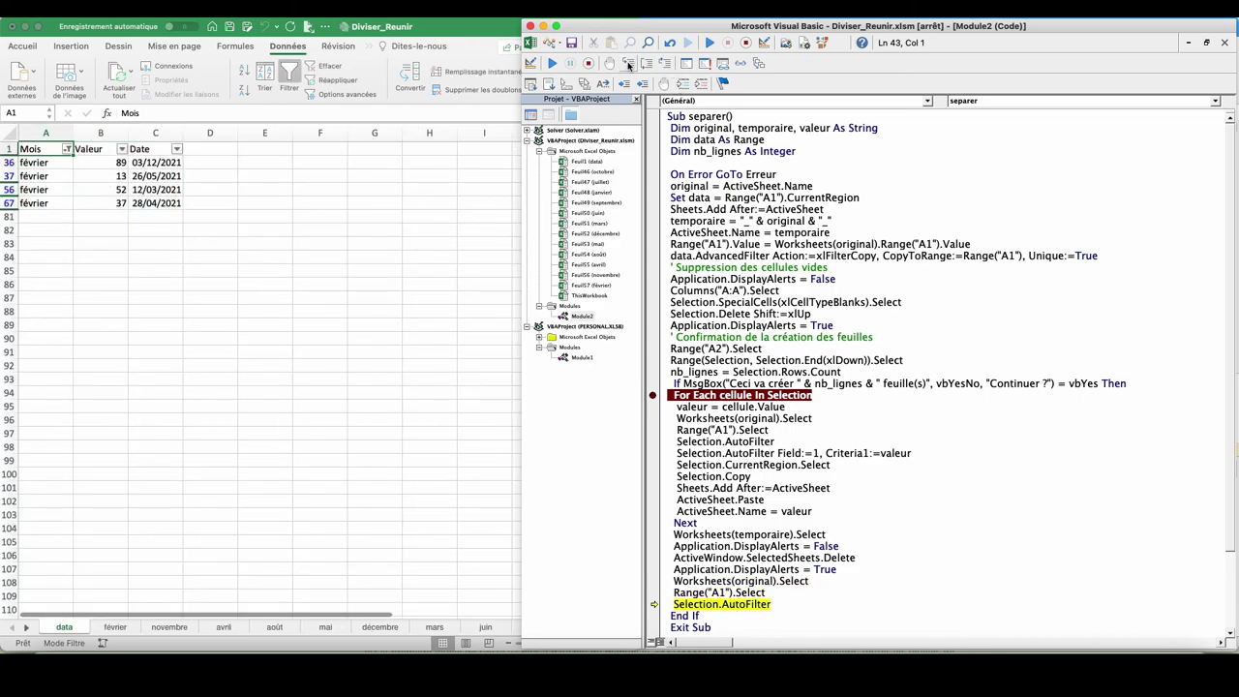
click(627, 64)
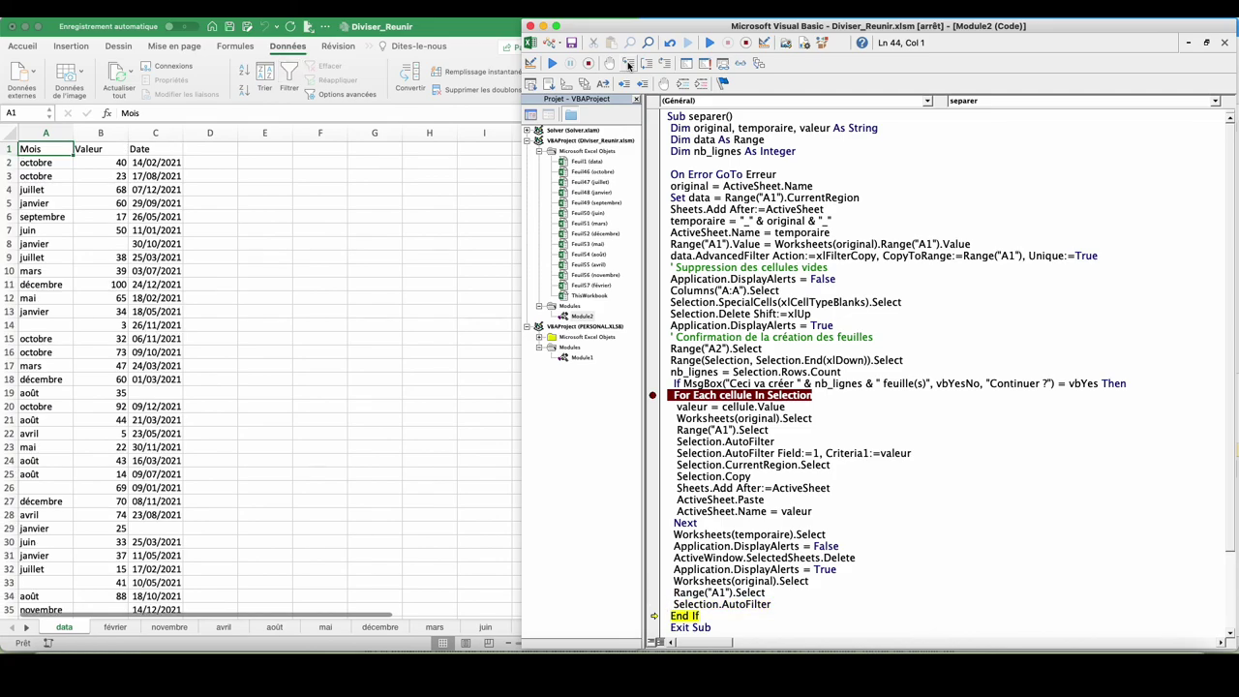
click(627, 63)
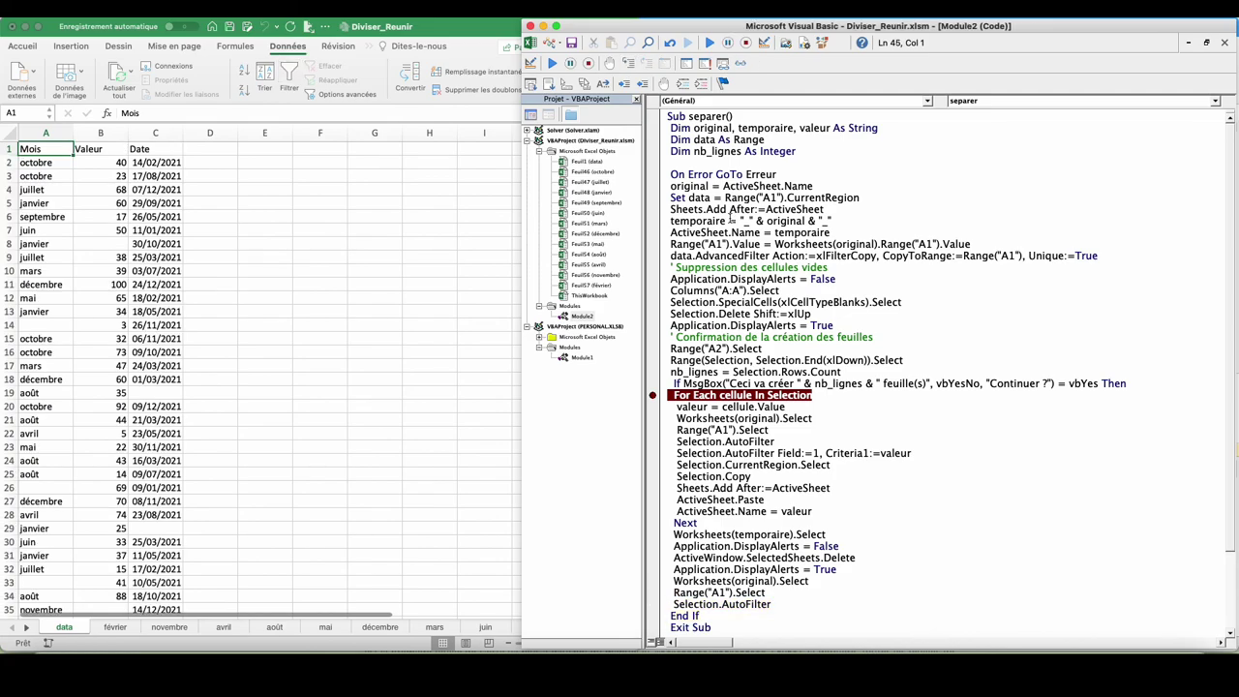